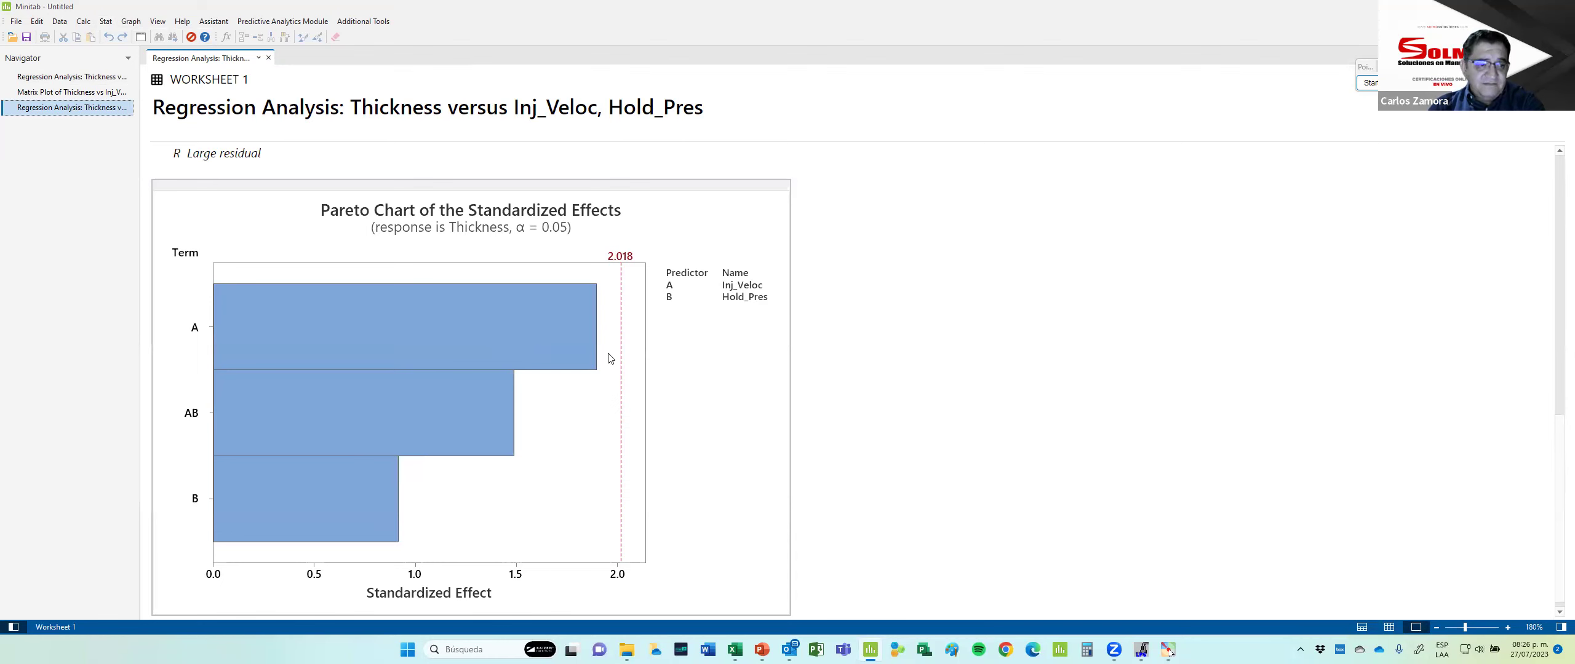
Refit the Thickness regression with the second-order terms of Inj_Veloc and Hold_Pres added to the model.
scroll(609, 357, up, 15)
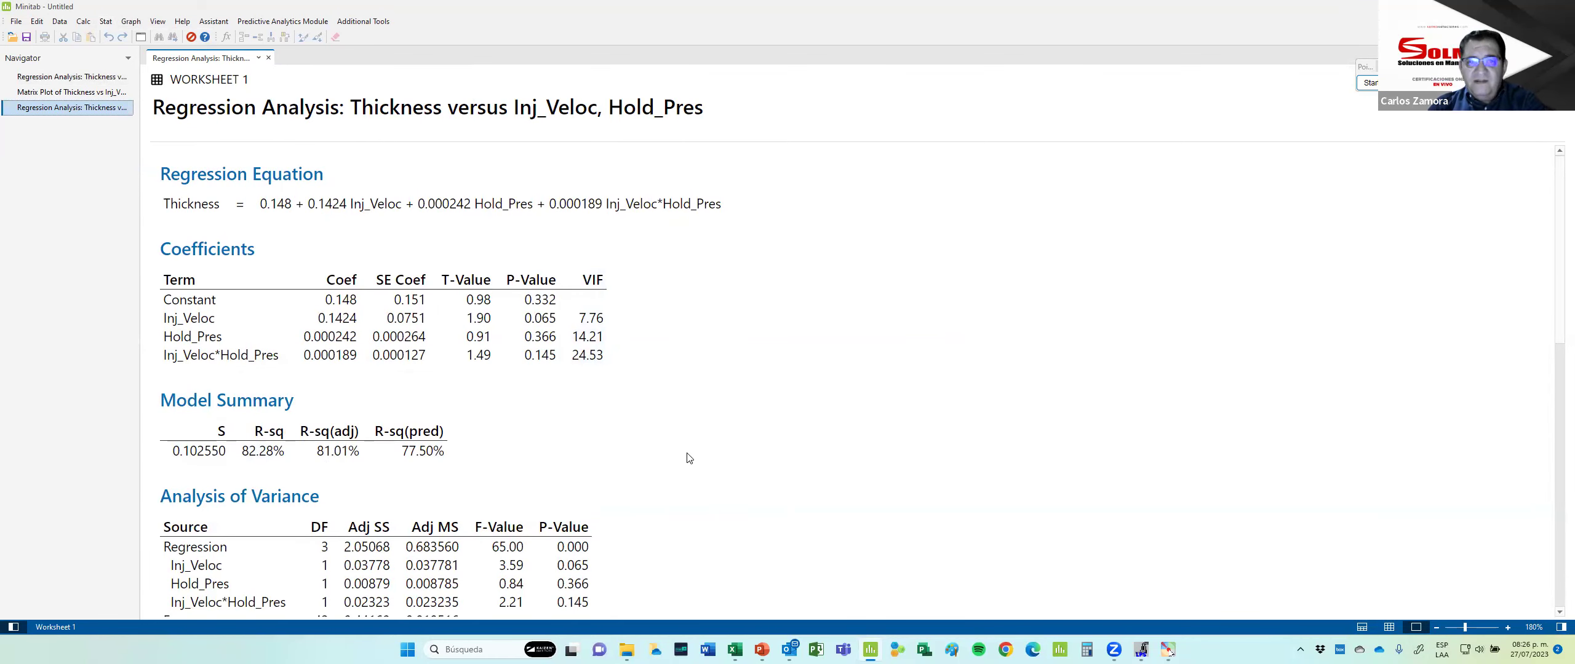
scroll(677, 458, down, 15)
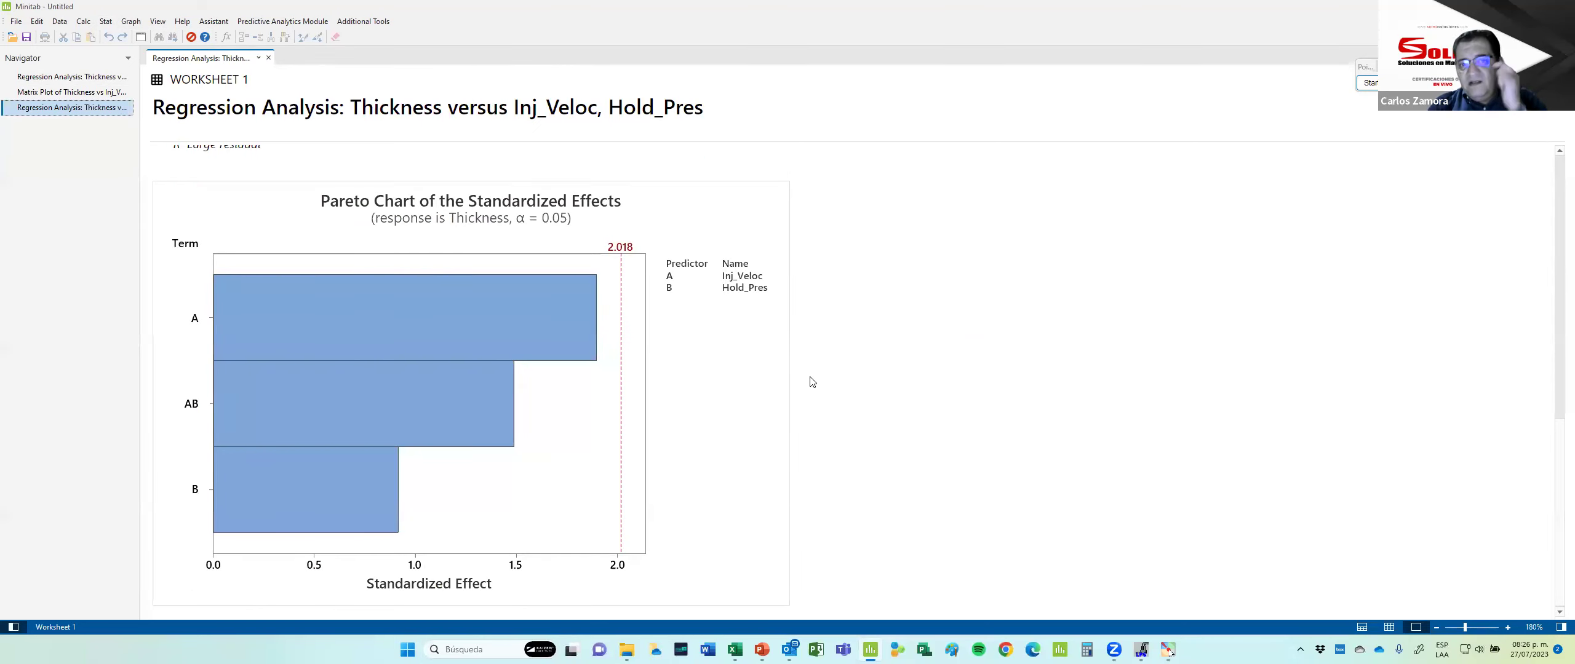
scroll(811, 381, up, 15)
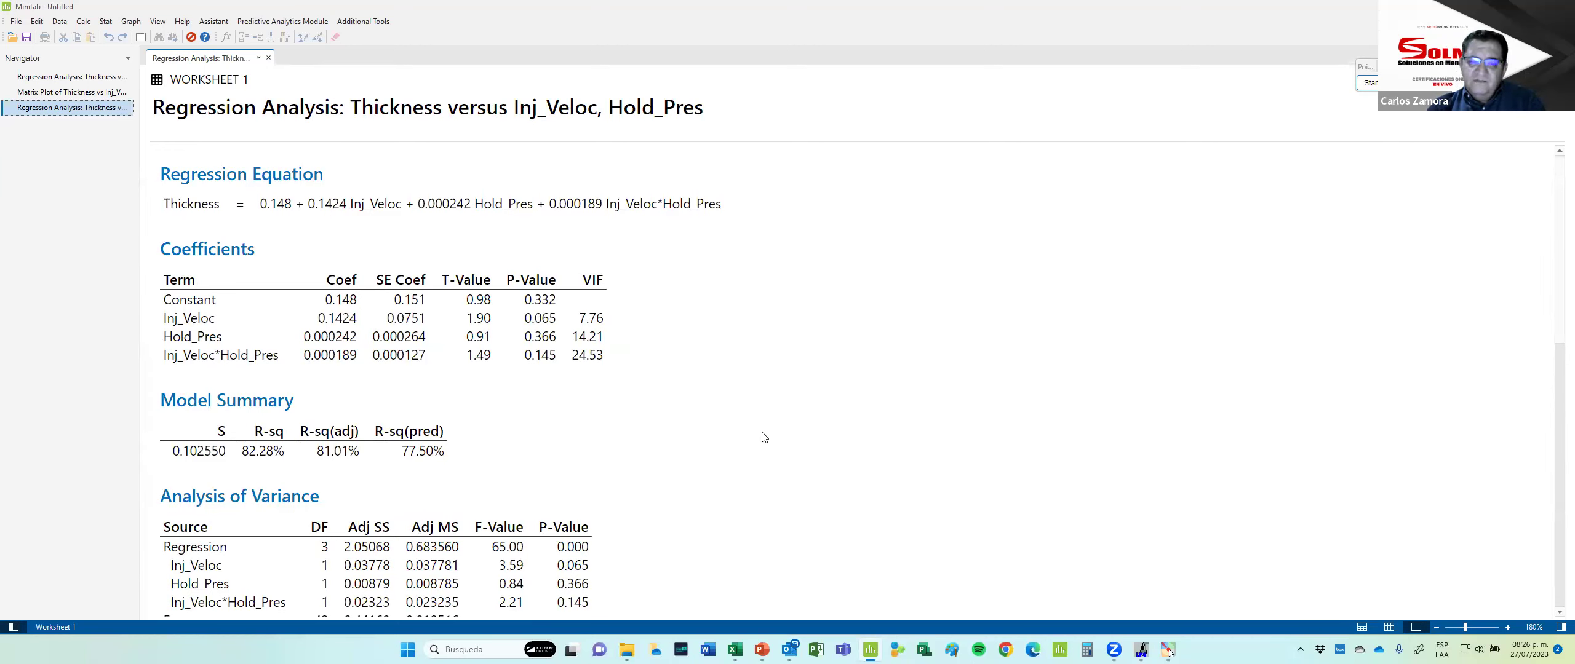
key(ctrl+e)
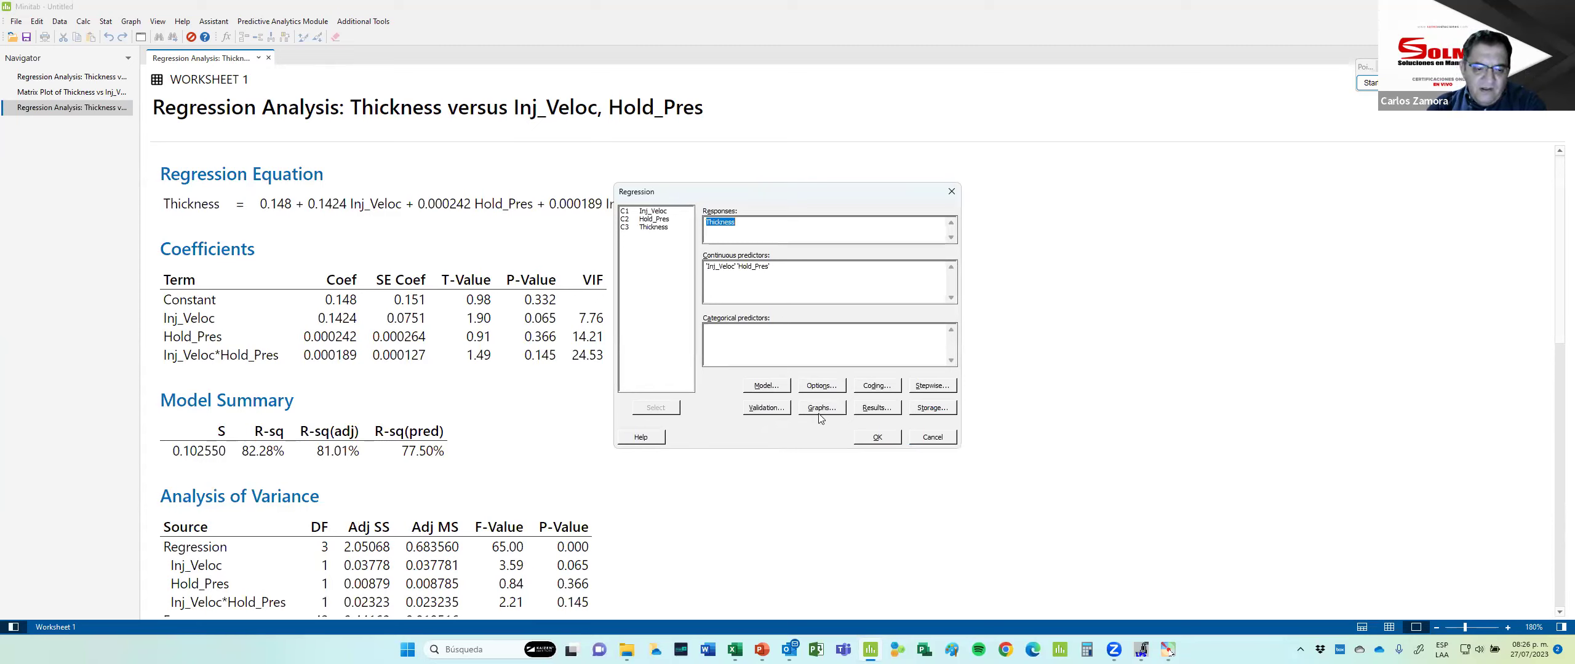
click(781, 388)
shift+click(656, 199)
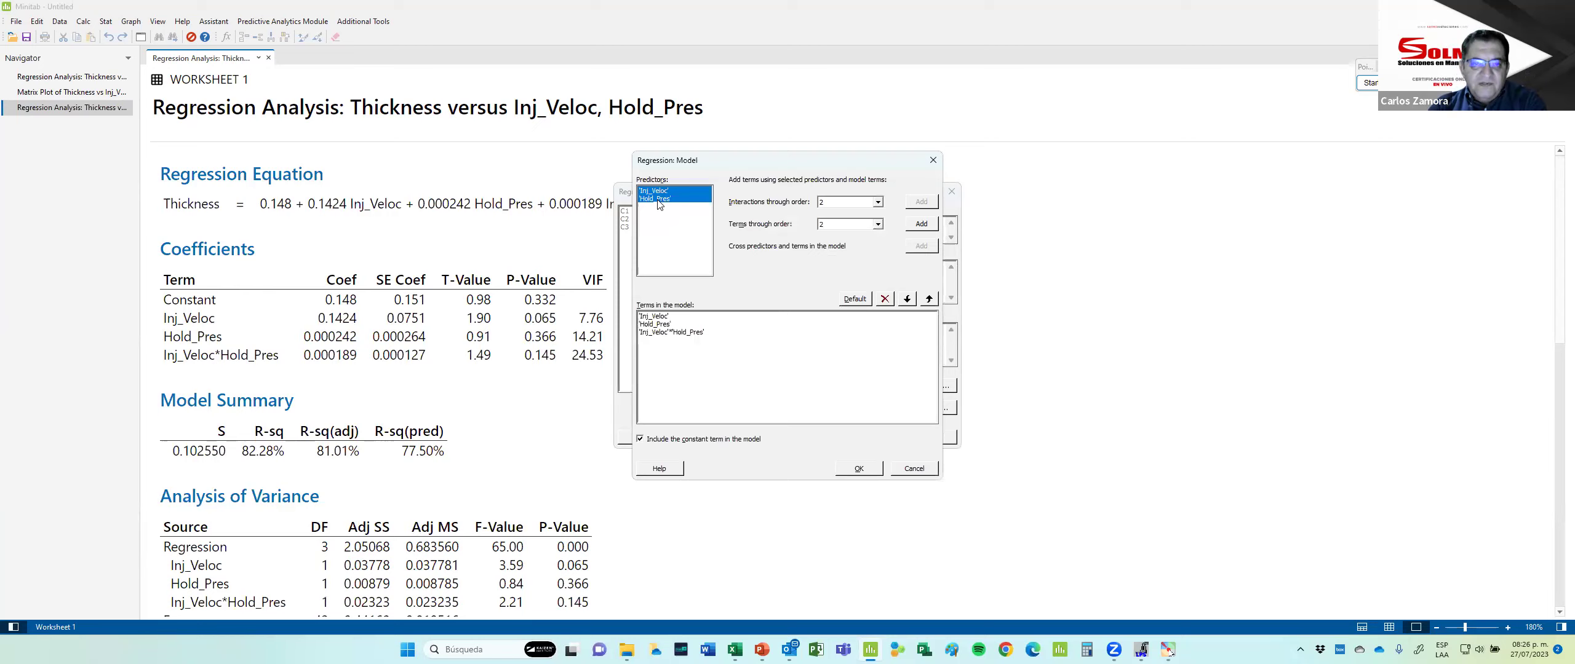
click(921, 225)
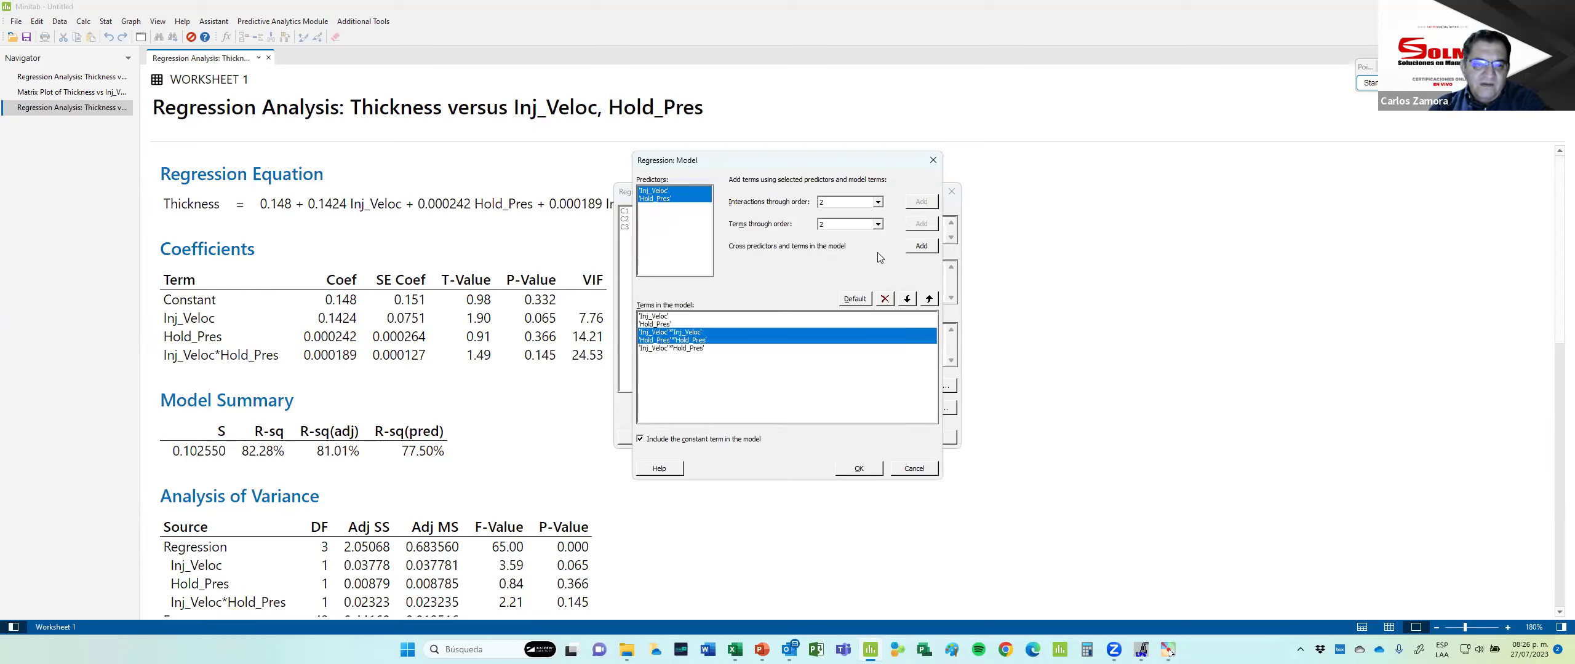
click(859, 469)
click(881, 435)
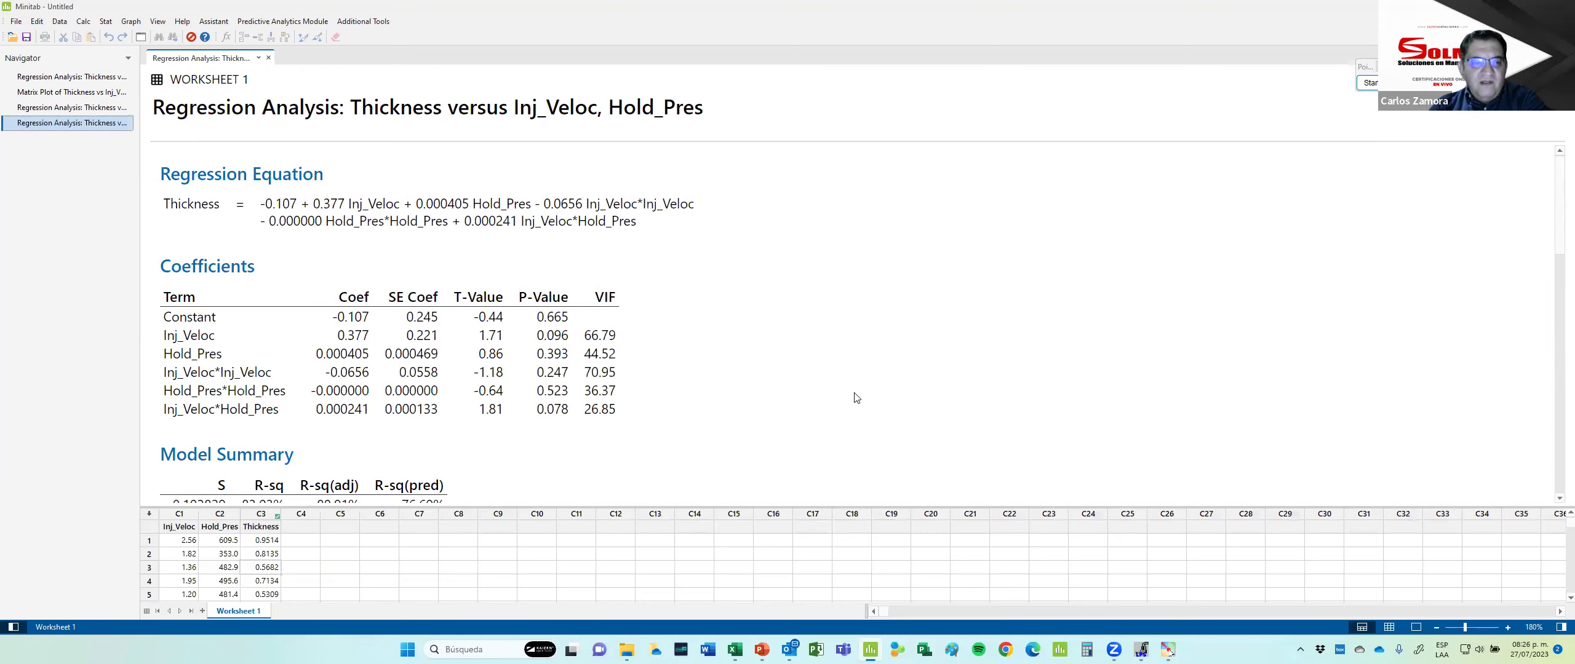
Examine the quadratic model's coefficients, model summary, Pareto chart of effects and regression equation.
scroll(850, 377, down, 2)
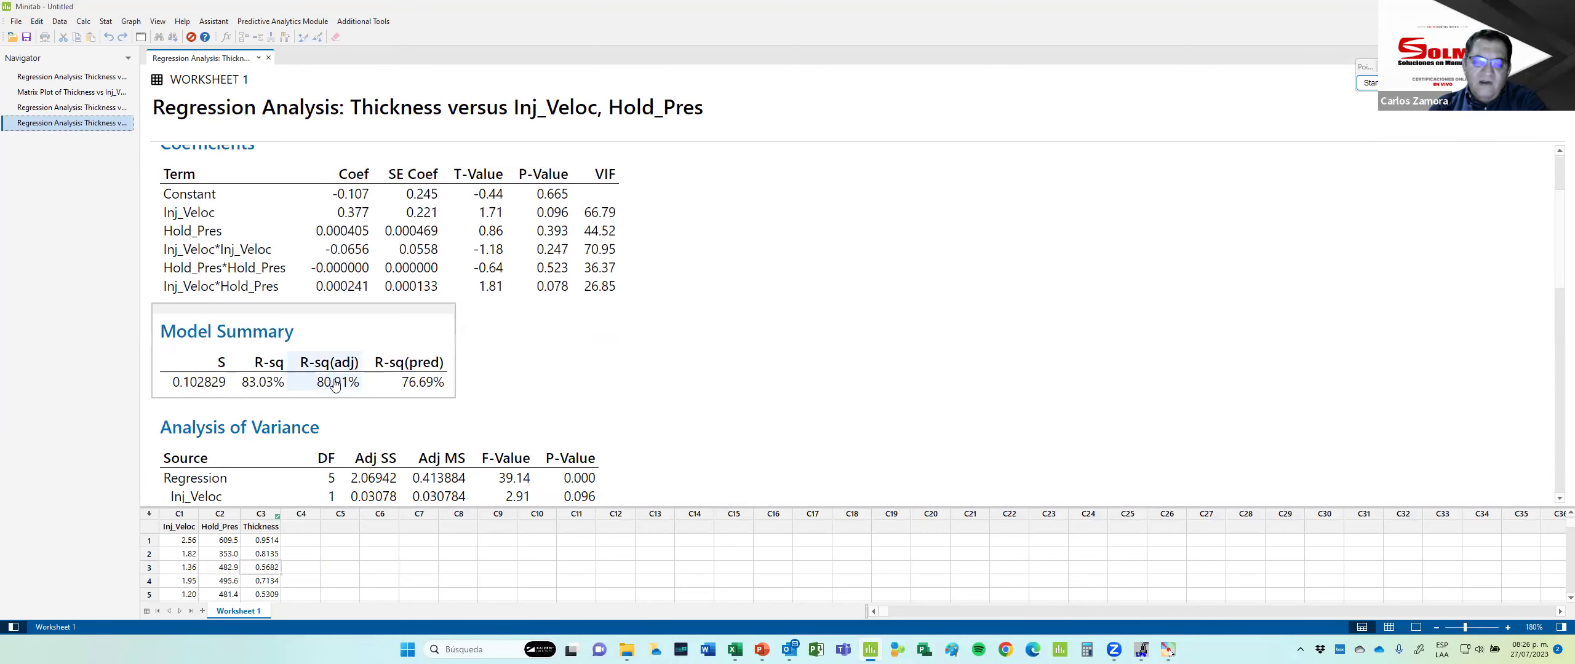
scroll(790, 395, down, 10)
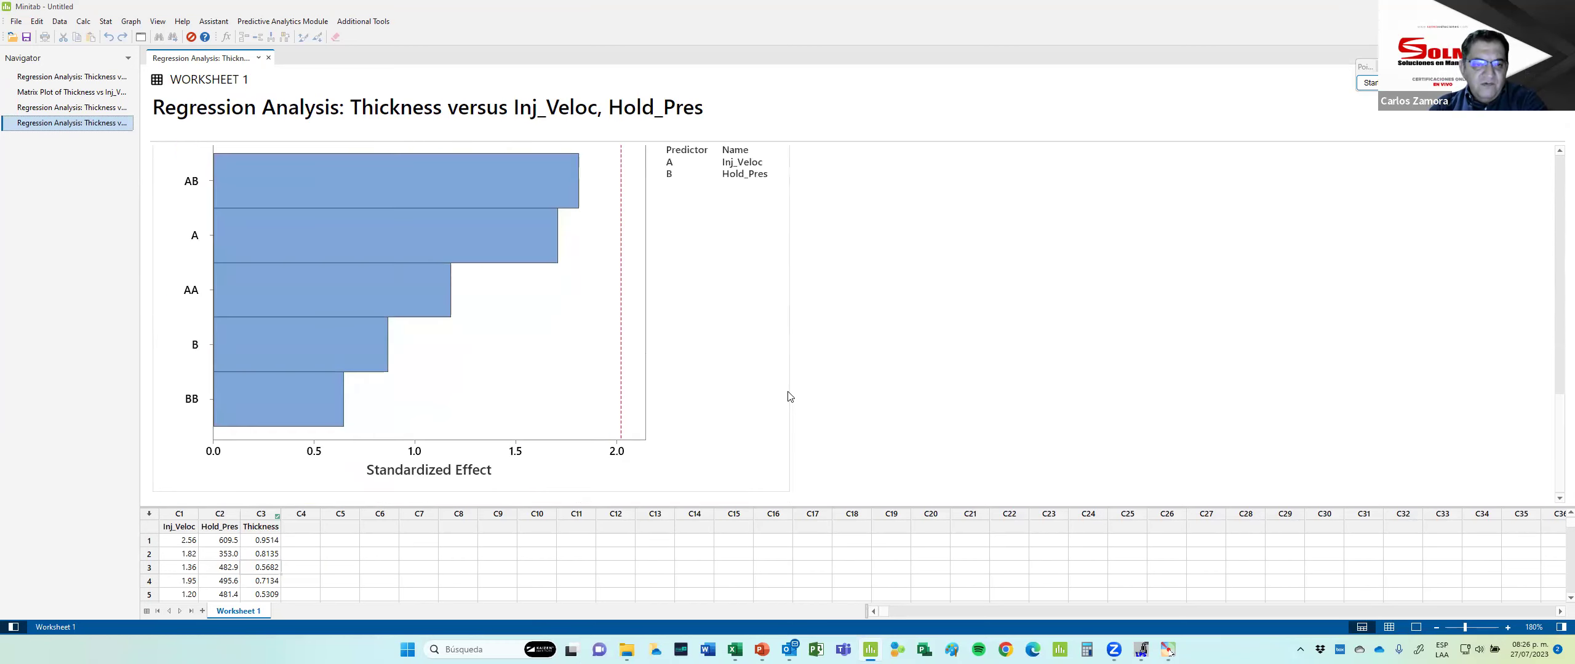
scroll(790, 395, up, 3)
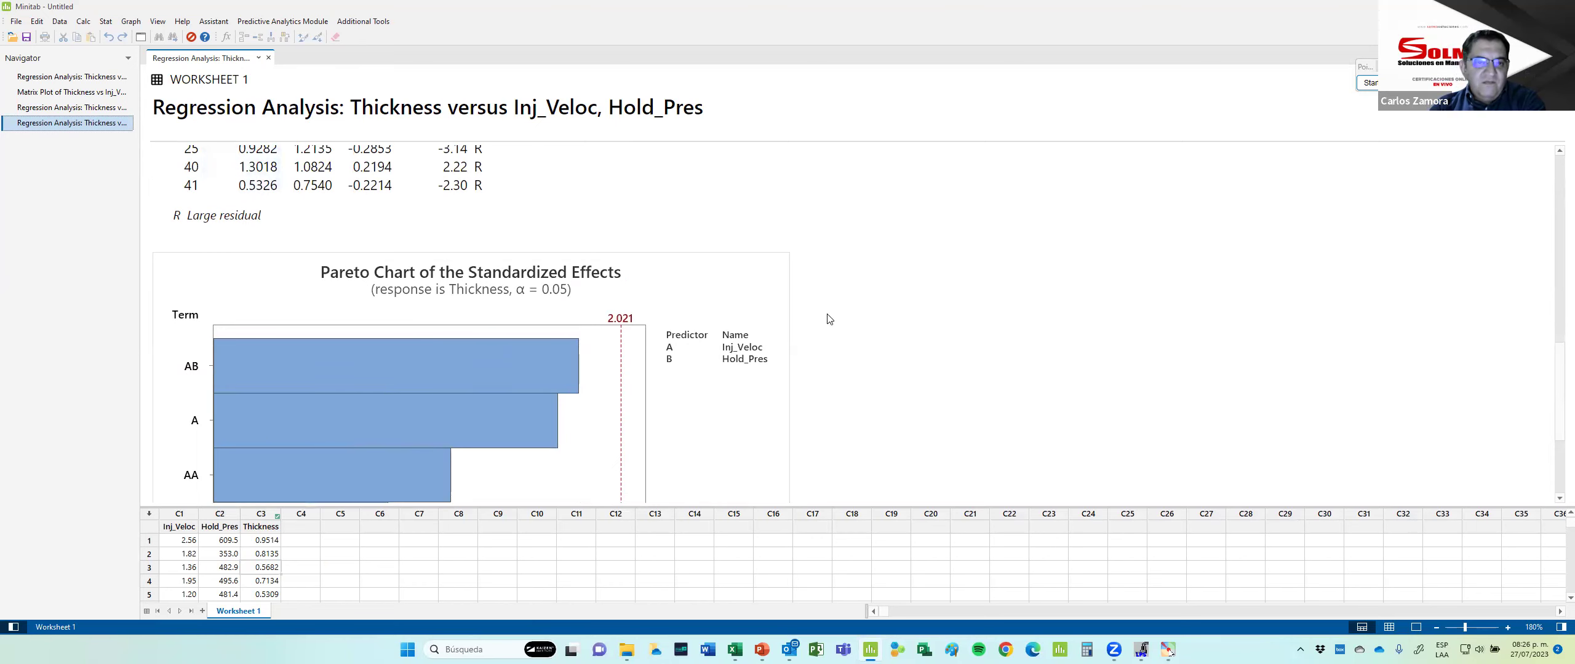
scroll(829, 319, up, 8)
scroll(829, 318, up, 3)
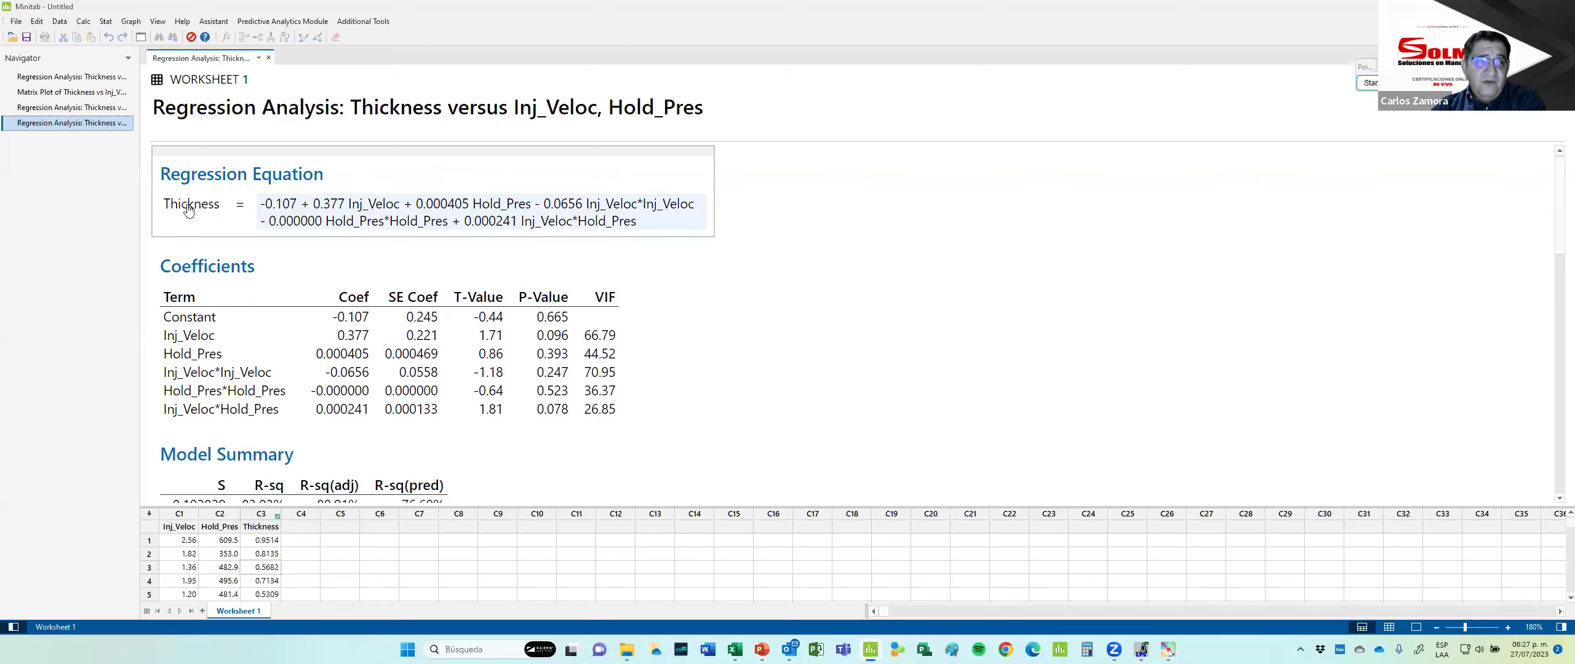
Go back through the interaction model to the first linear regression and examine its equation, R-squared values and analysis of variance.
click(80, 107)
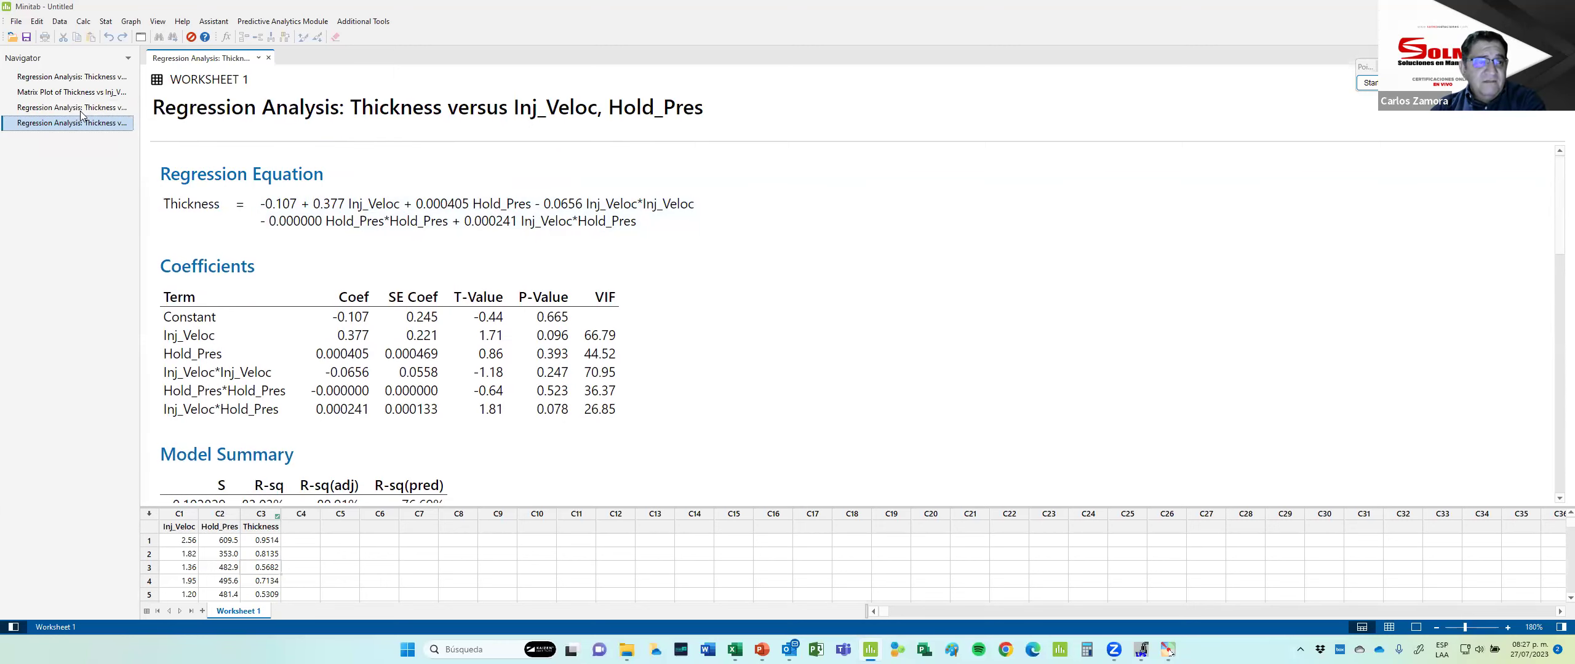
click(80, 107)
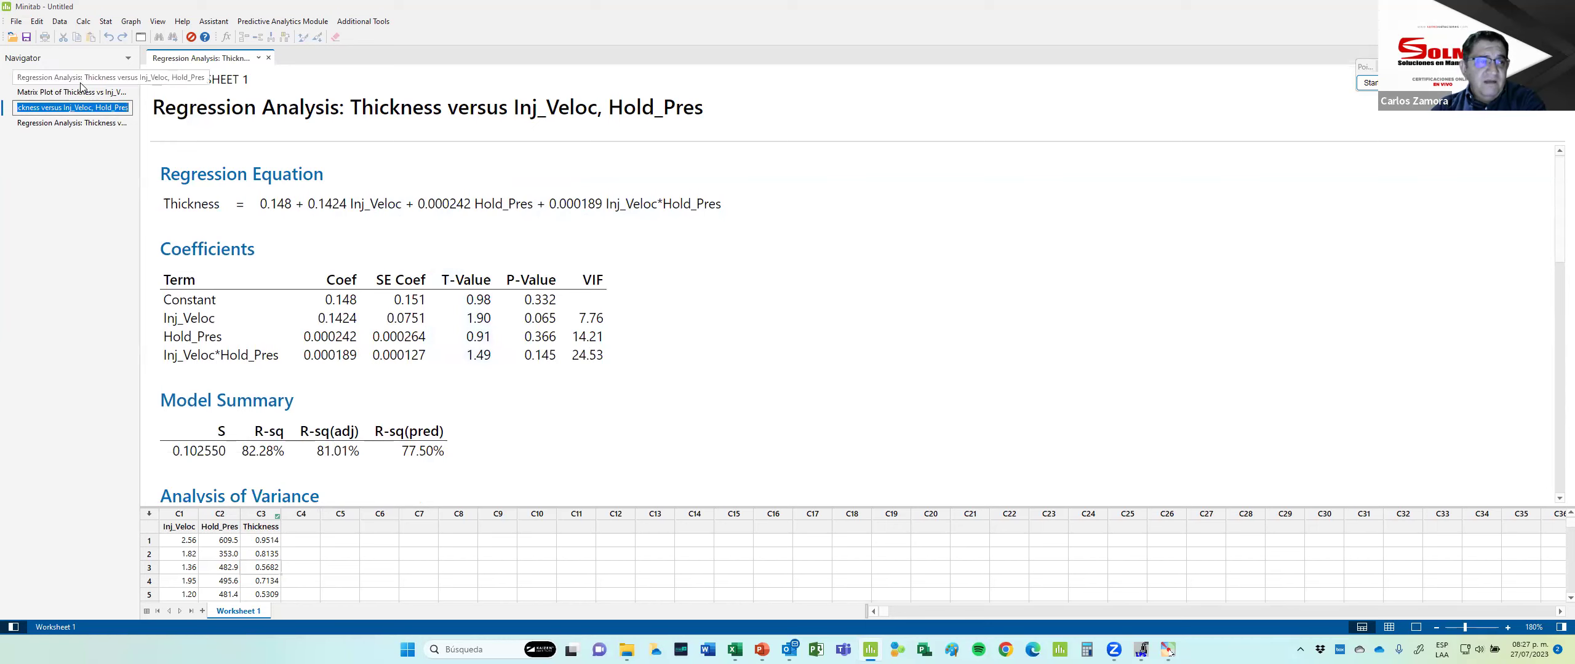
key(Up)
key(Up)
scroll(529, 295, down, 10)
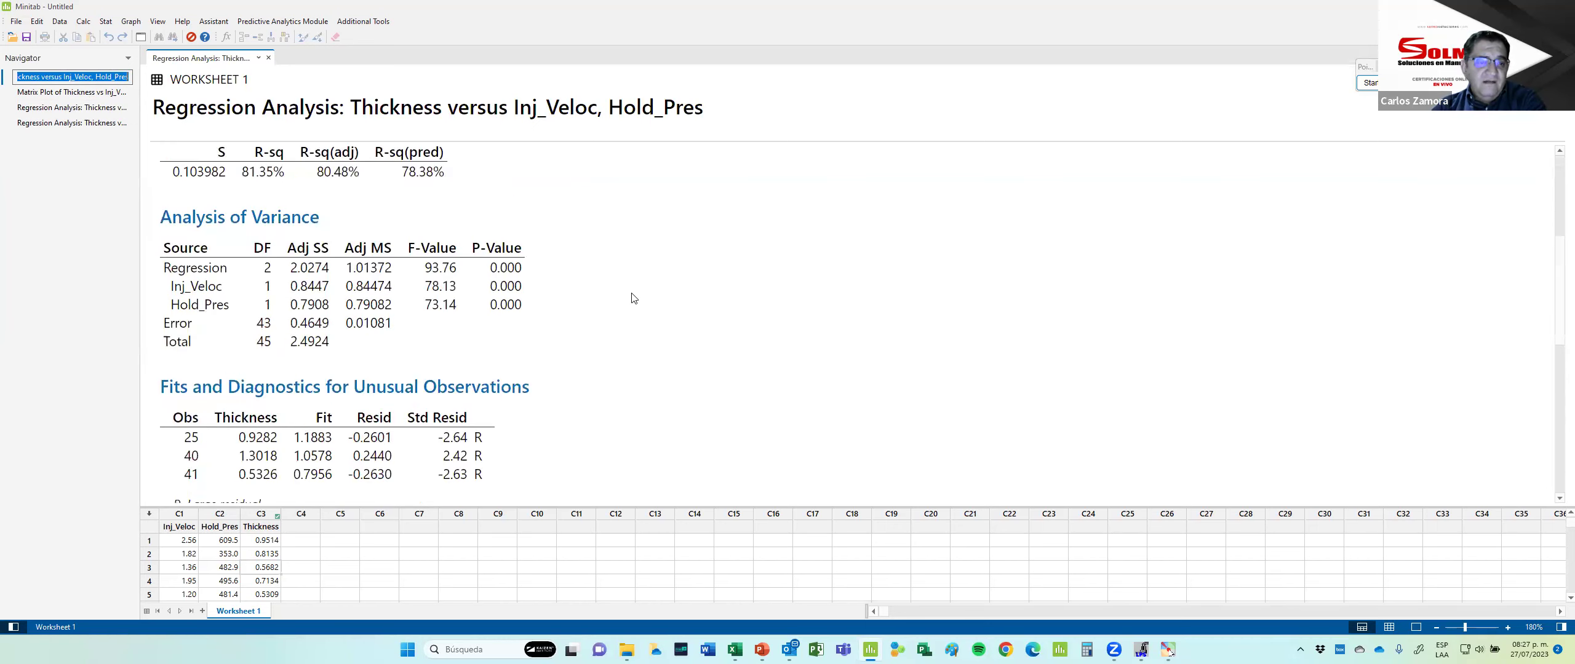
scroll(424, 335, up, 10)
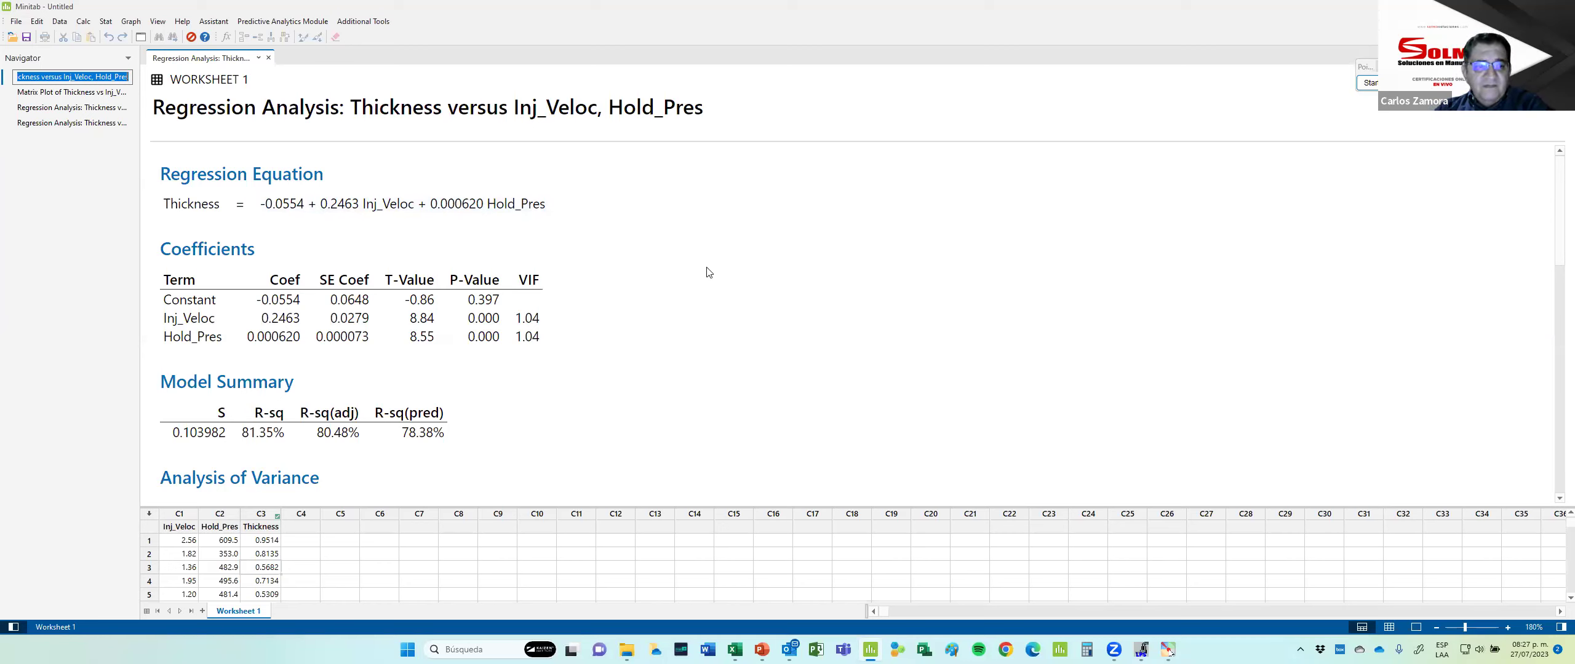
click(708, 272)
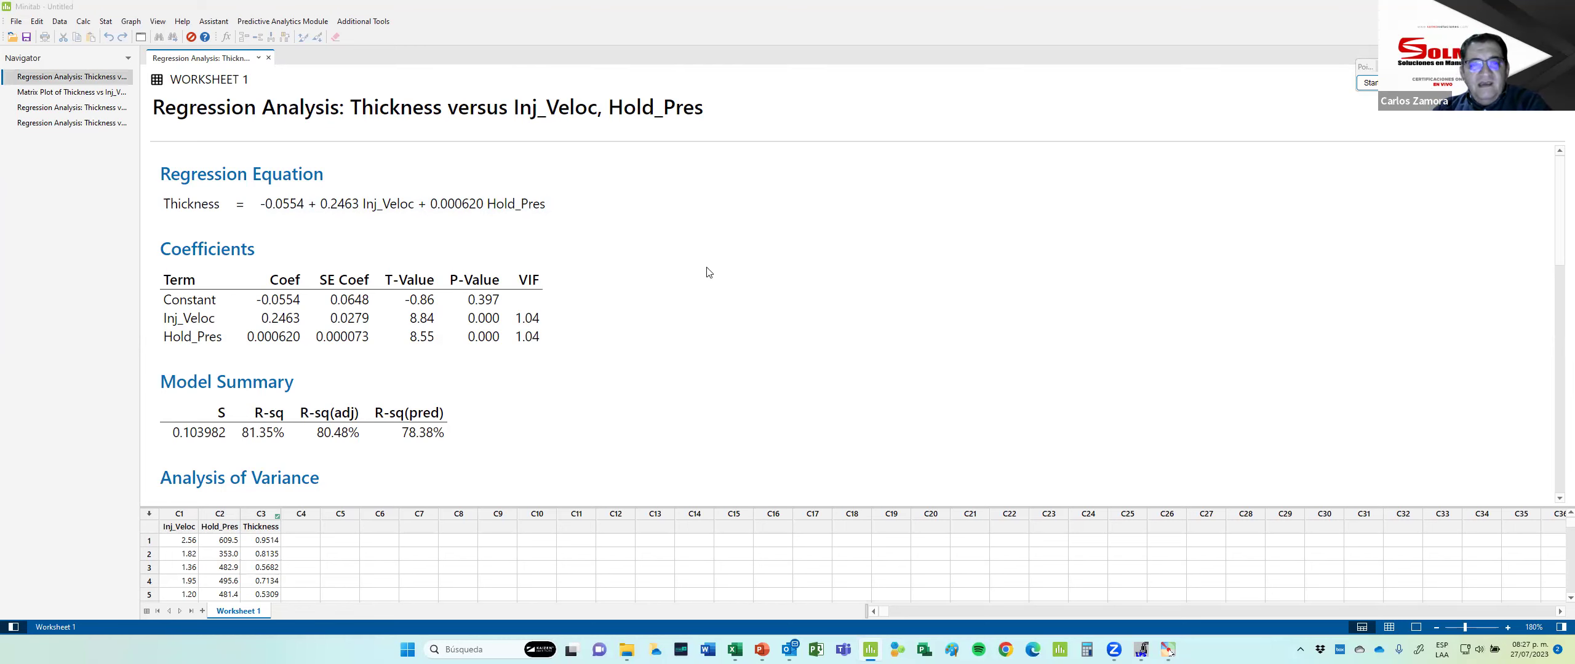
Switch to PowerPoint to review the Monte Carlo steps slide, and return to Minitab.
key(alt+Tab)
key(alt+Tab)
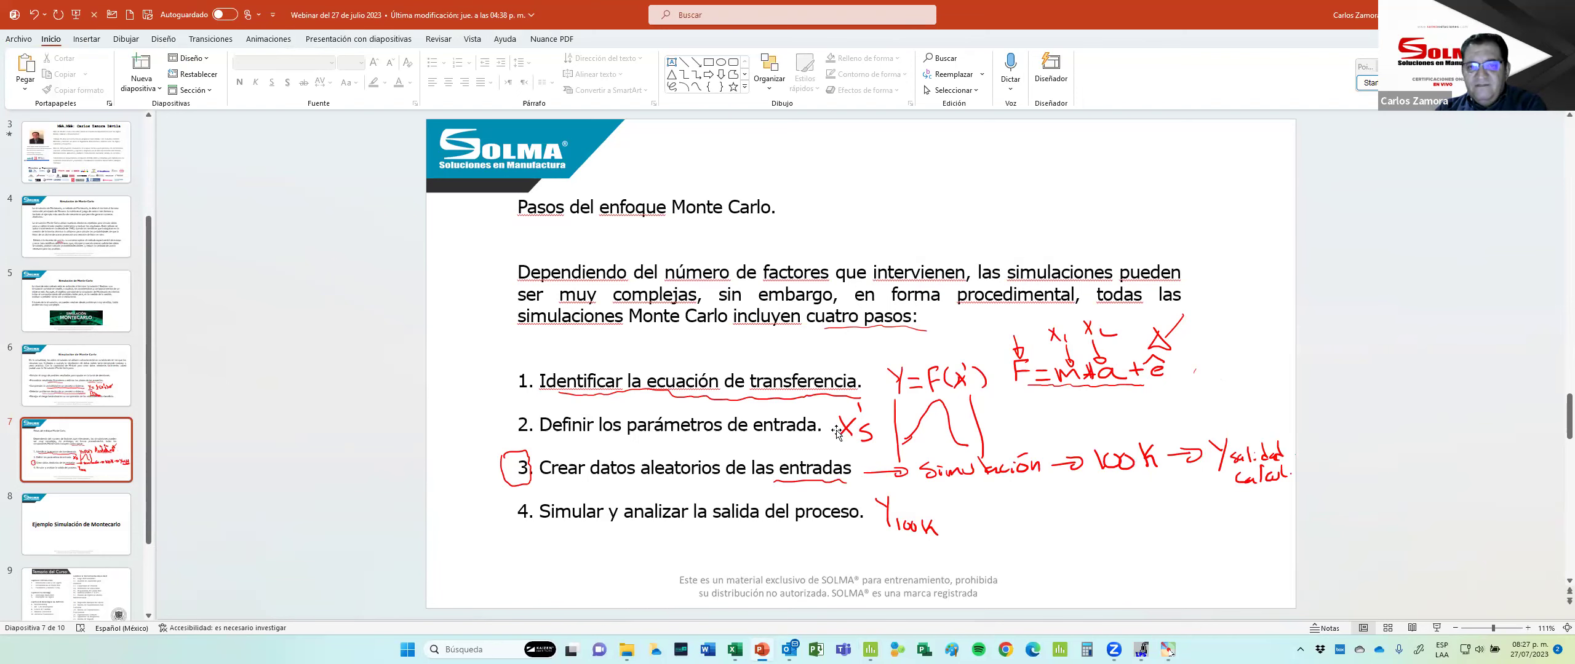
key(alt+Tab)
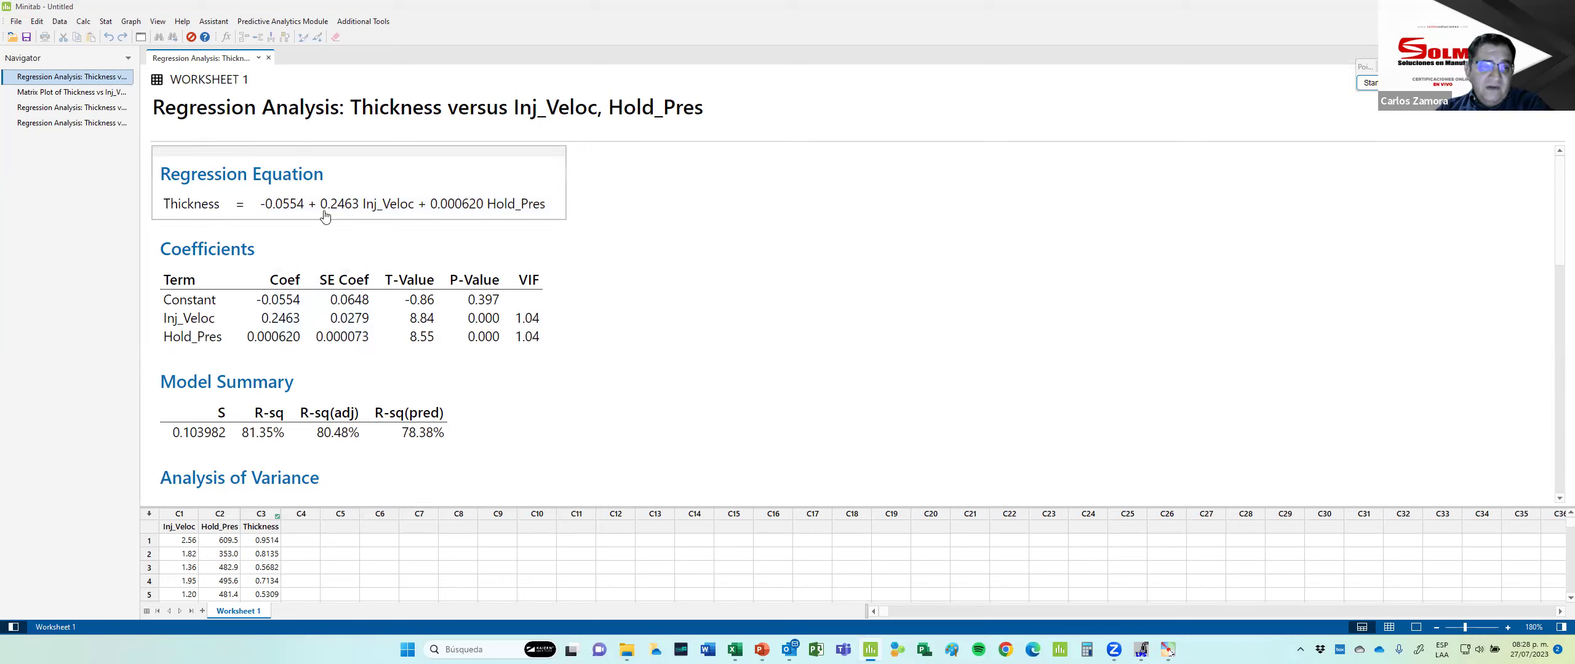
Name worksheet column C5 "Veloc sim" and column C6 "Pres sim".
click(313, 527)
key(Right)
text(Ve)
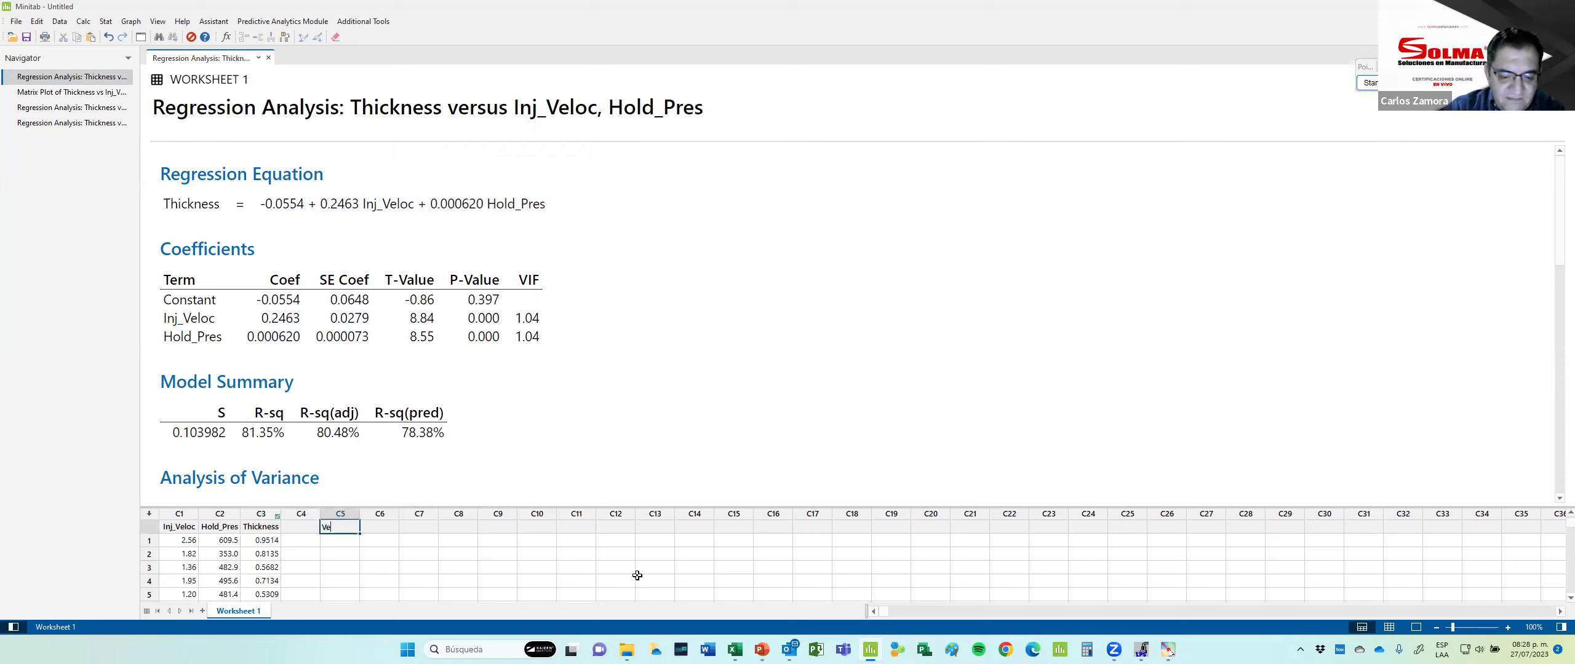
text(loc sim)
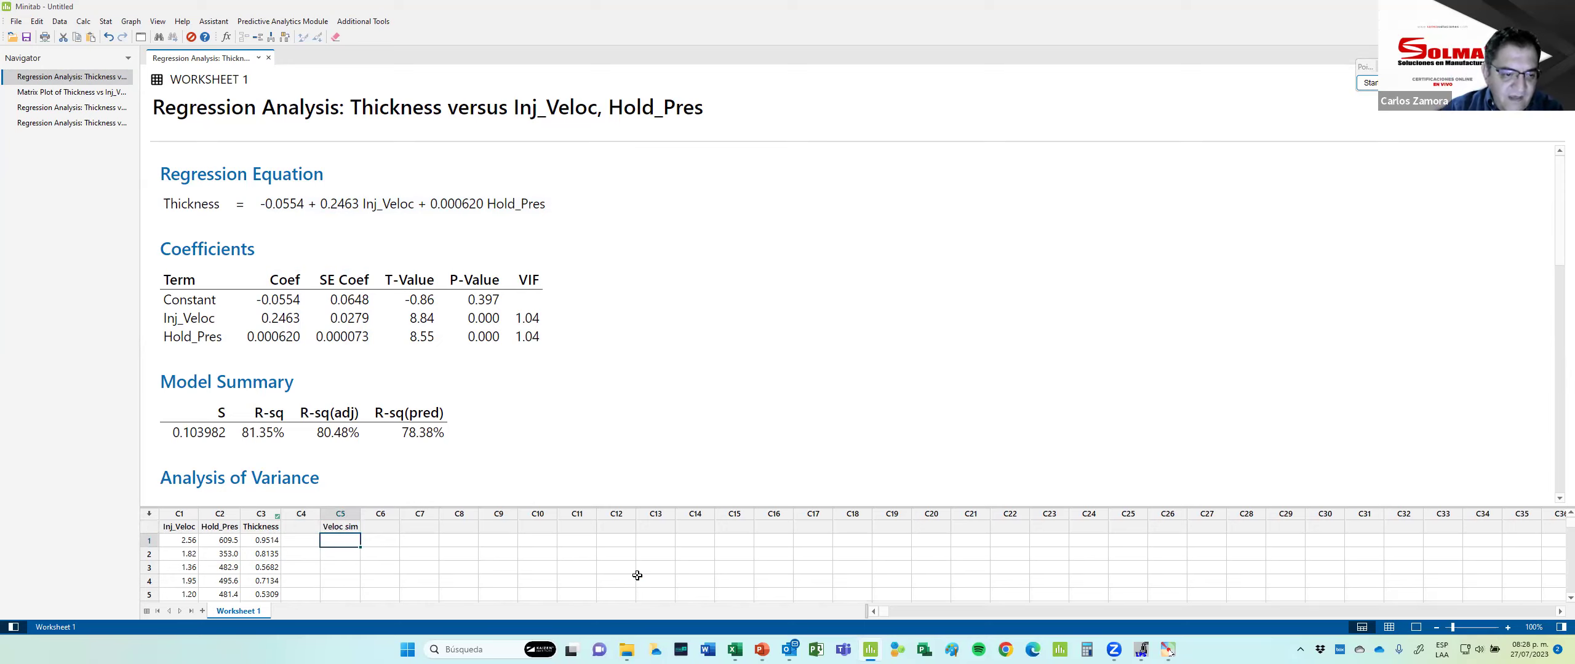
key(Right)
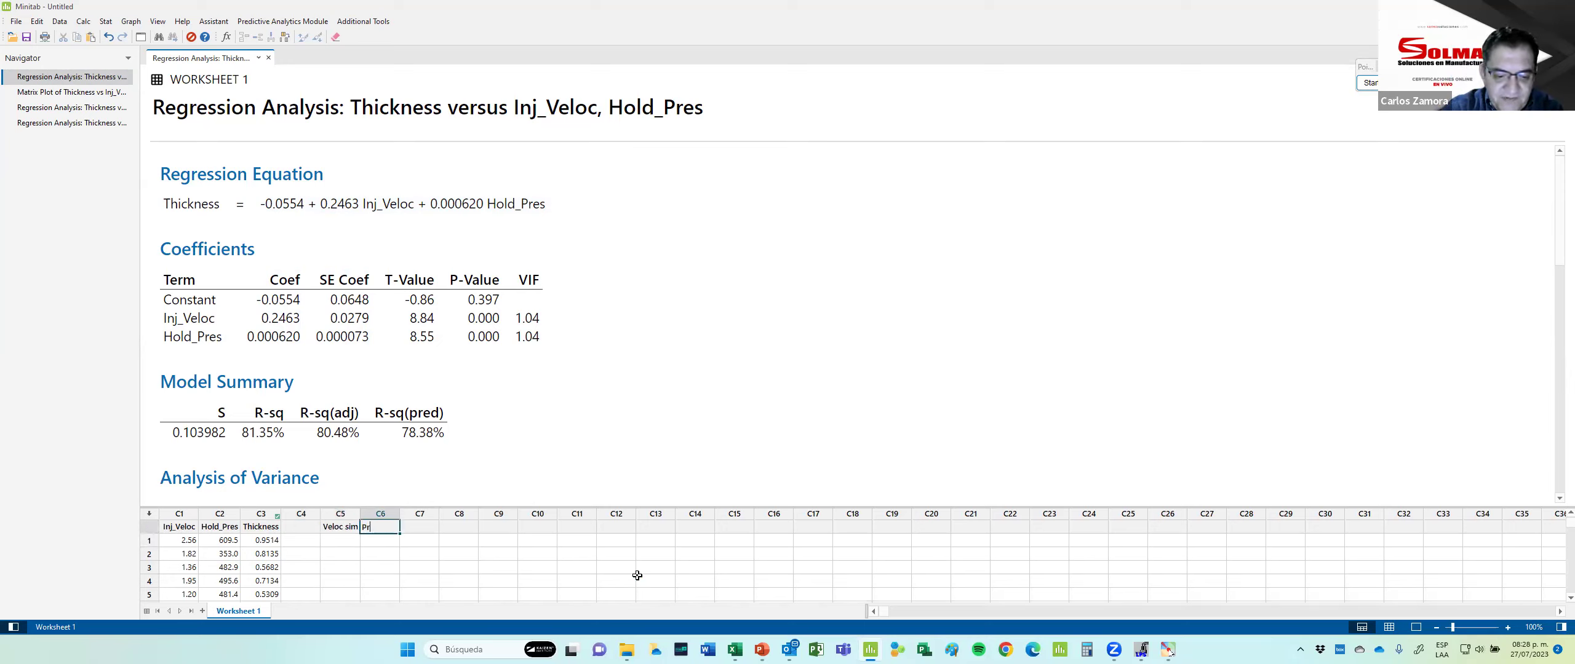
text(Pres sim)
key(Return)
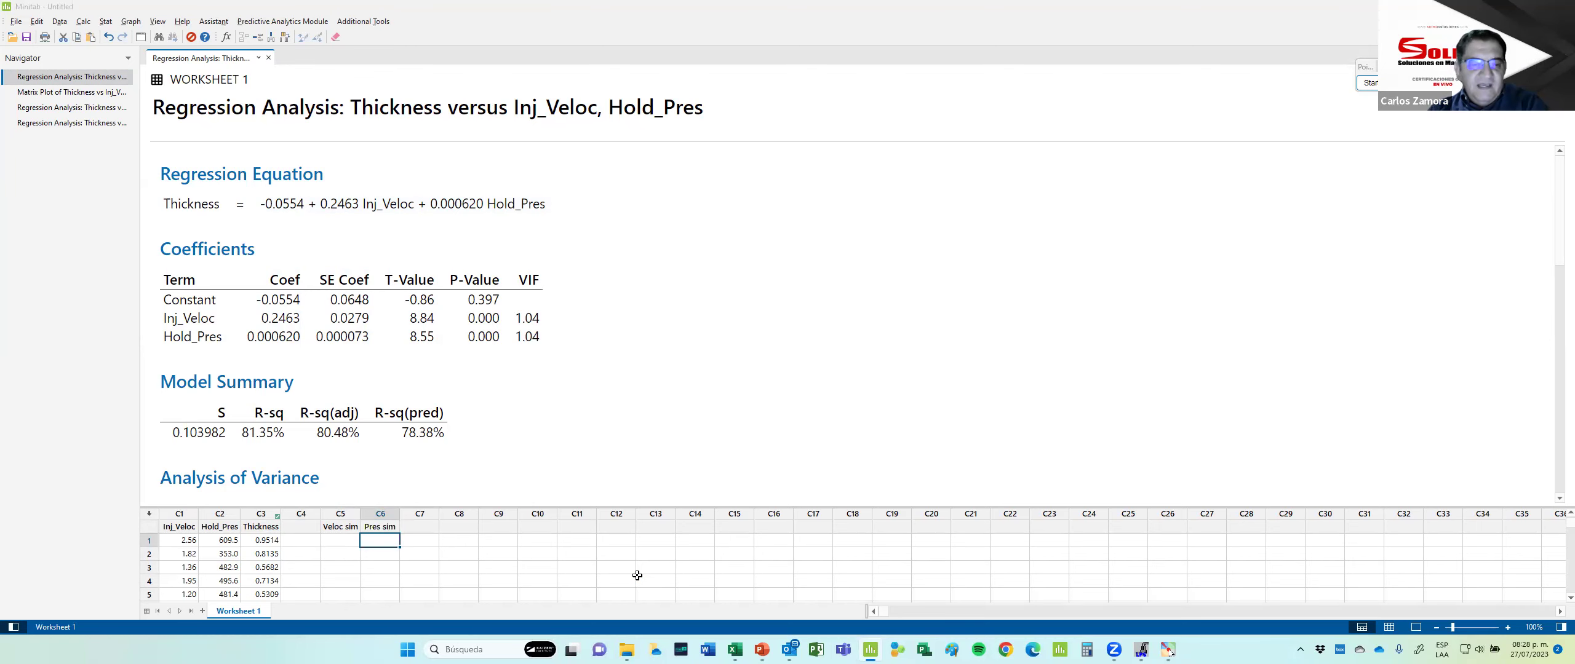
Recheck the input-parameter step on the PowerPoint slide and return to an empty cell in the Minitab worksheet.
key(alt+Tab)
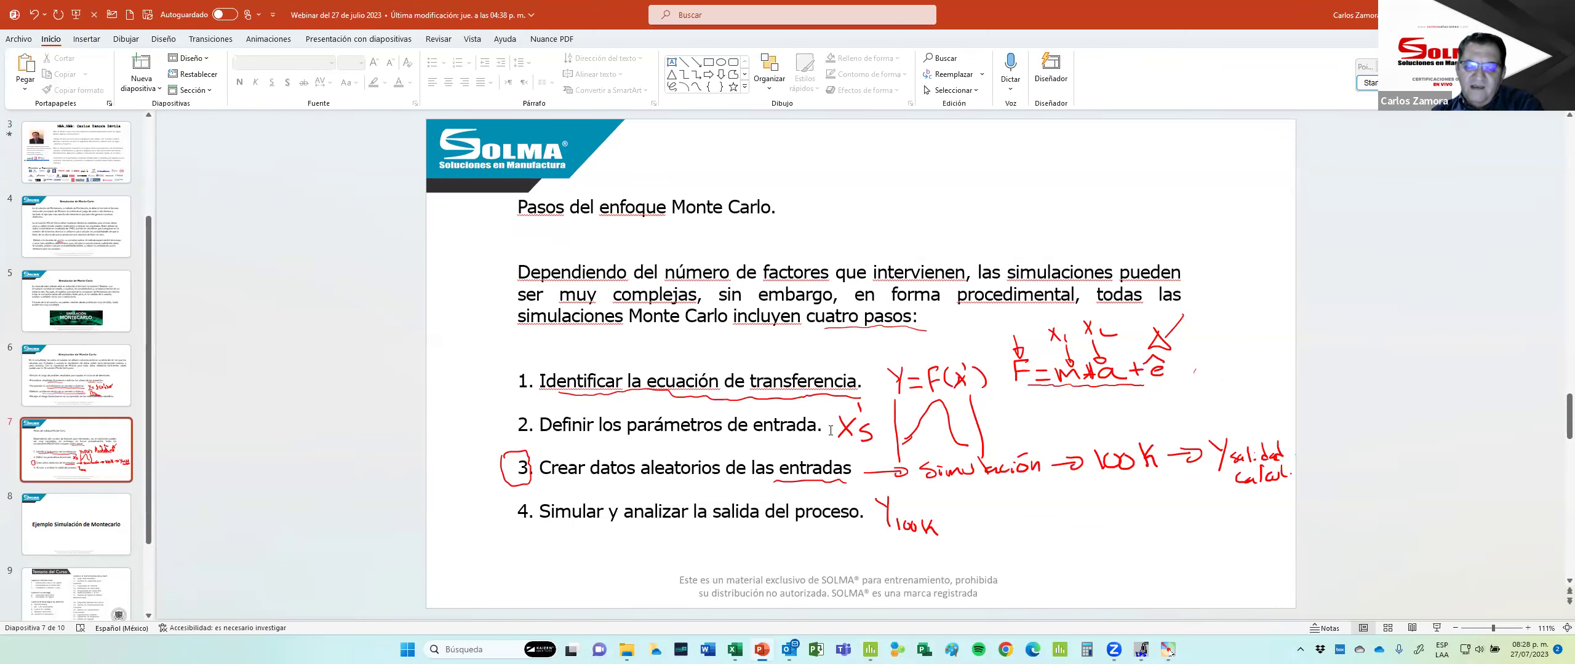
key(alt+Tab)
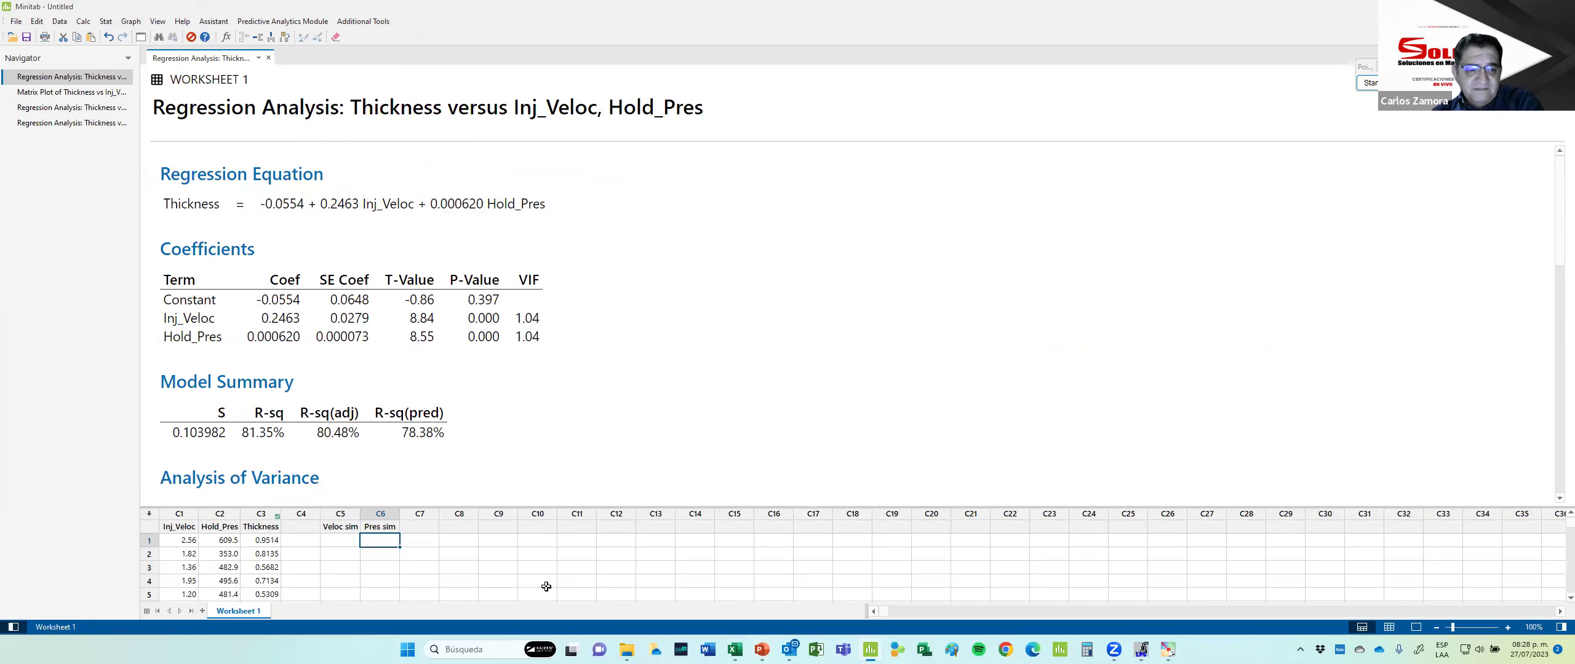
click(498, 541)
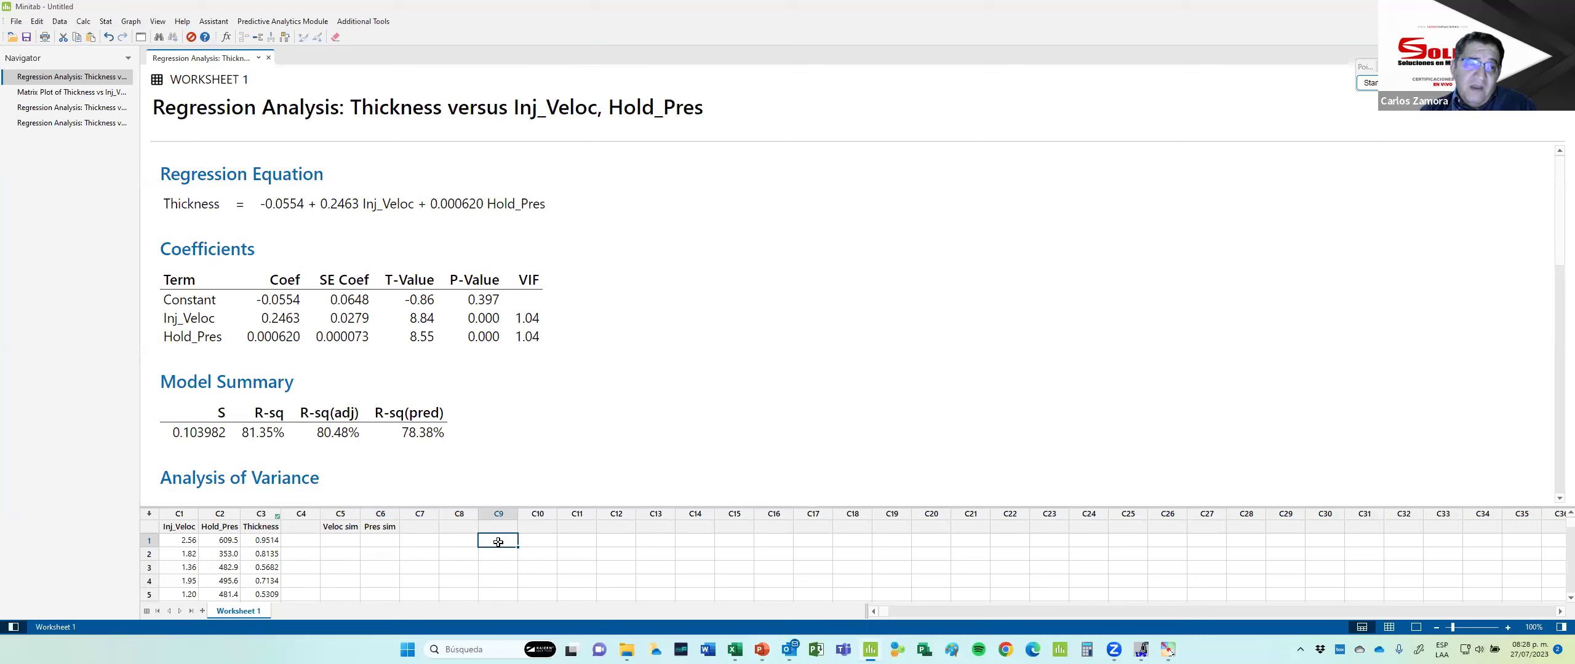
Start the Response Optimizer for the regression model and set Thickness to the goal Target with a value of .5.
click(108, 24)
mouse_move(131, 49)
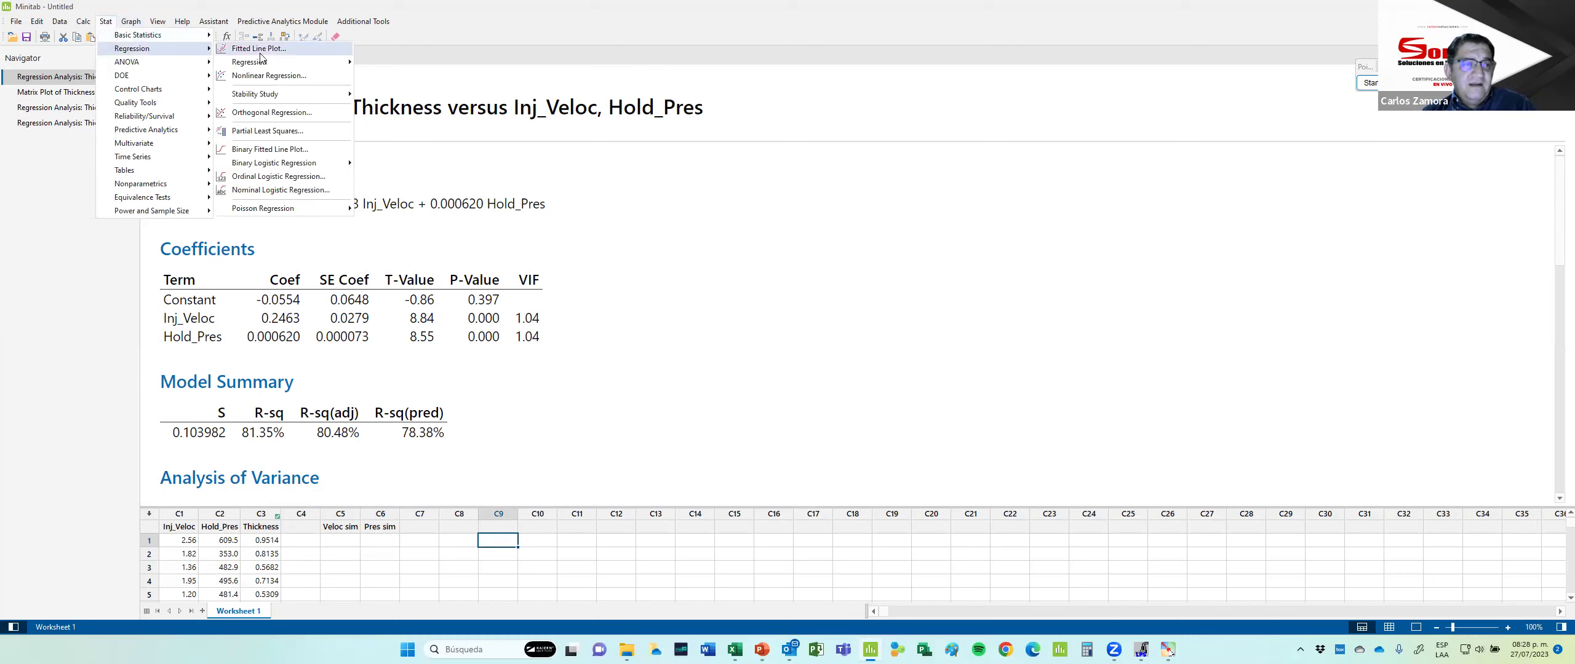
mouse_move(345, 62)
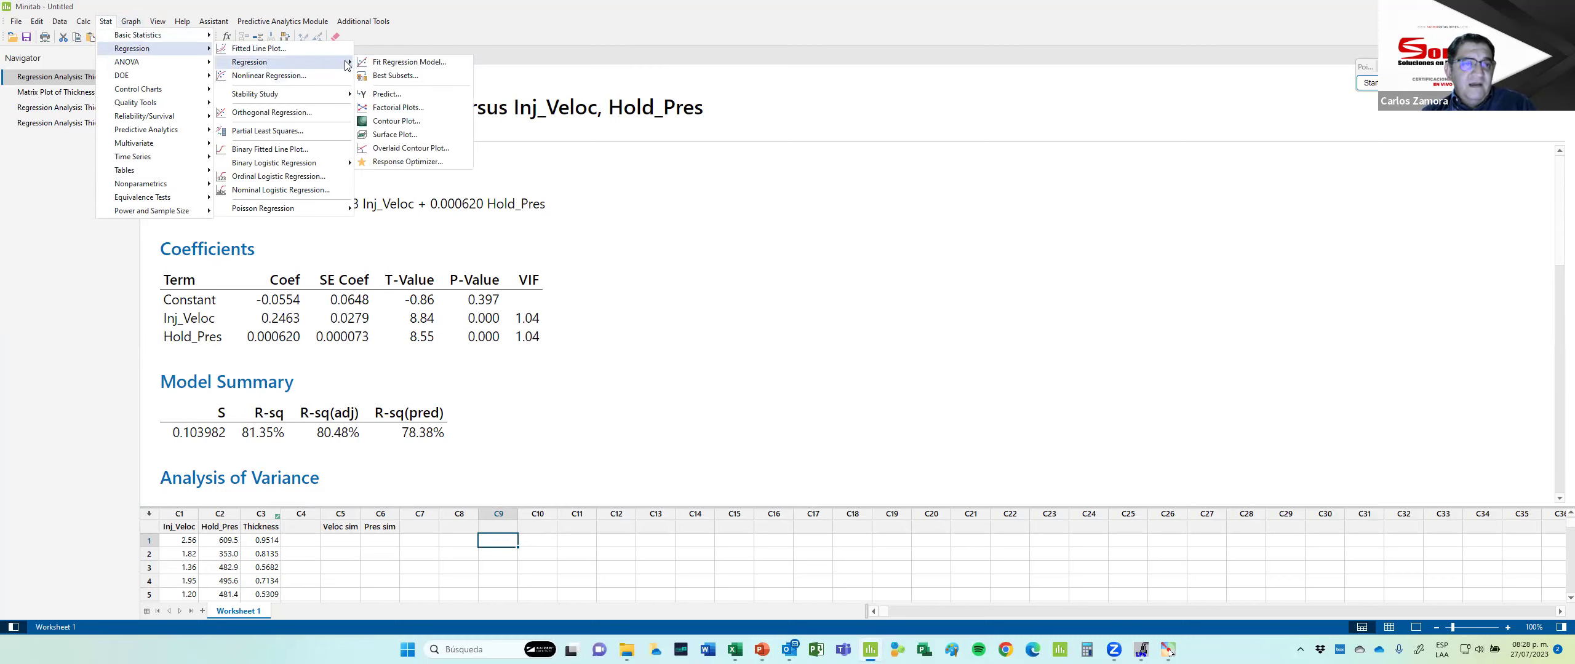
click(407, 161)
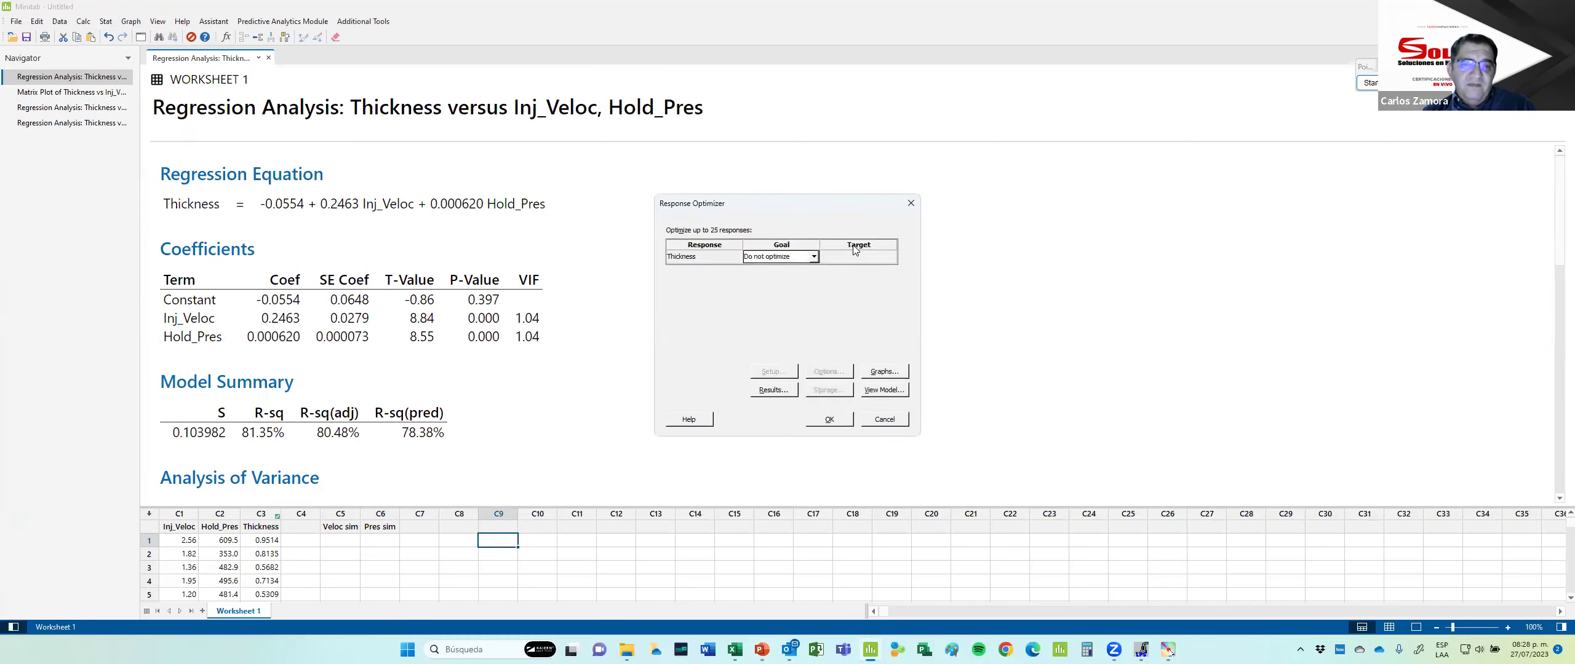
click(813, 256)
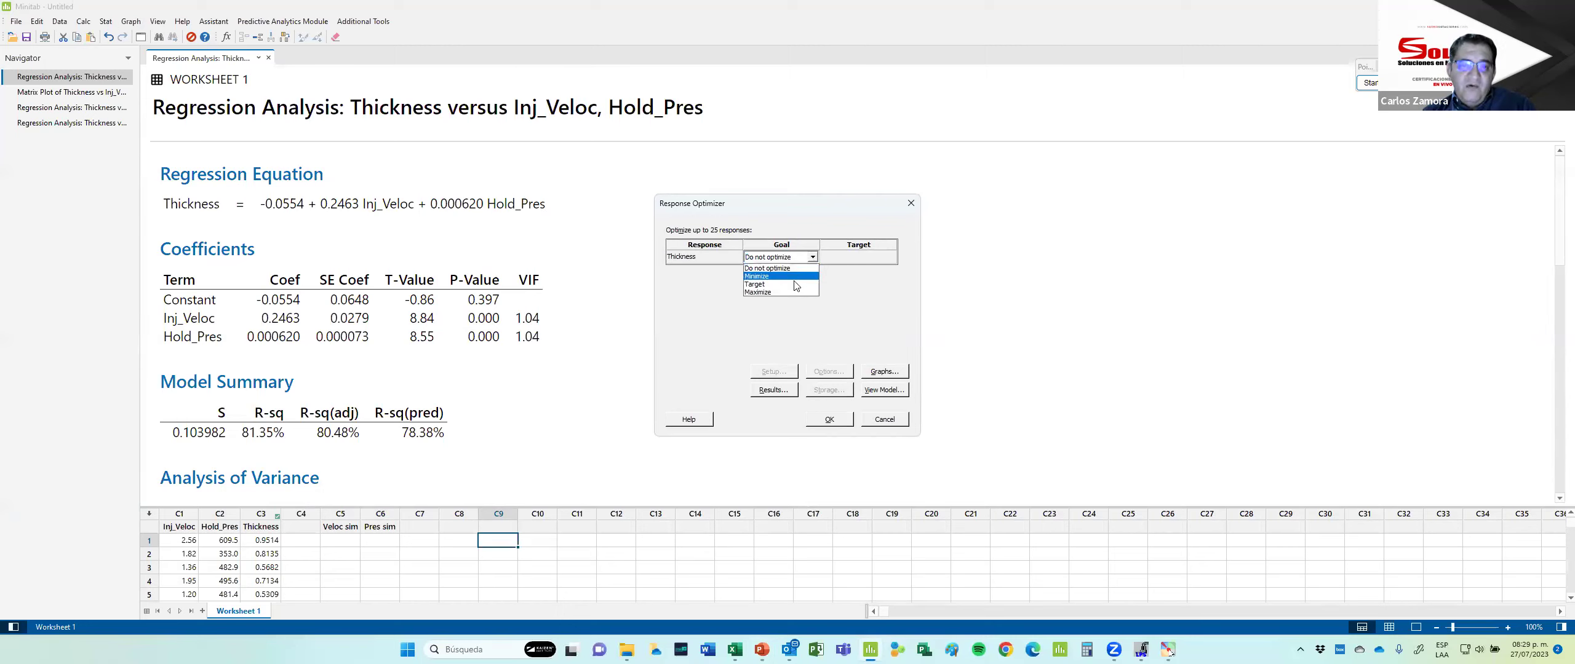
click(795, 284)
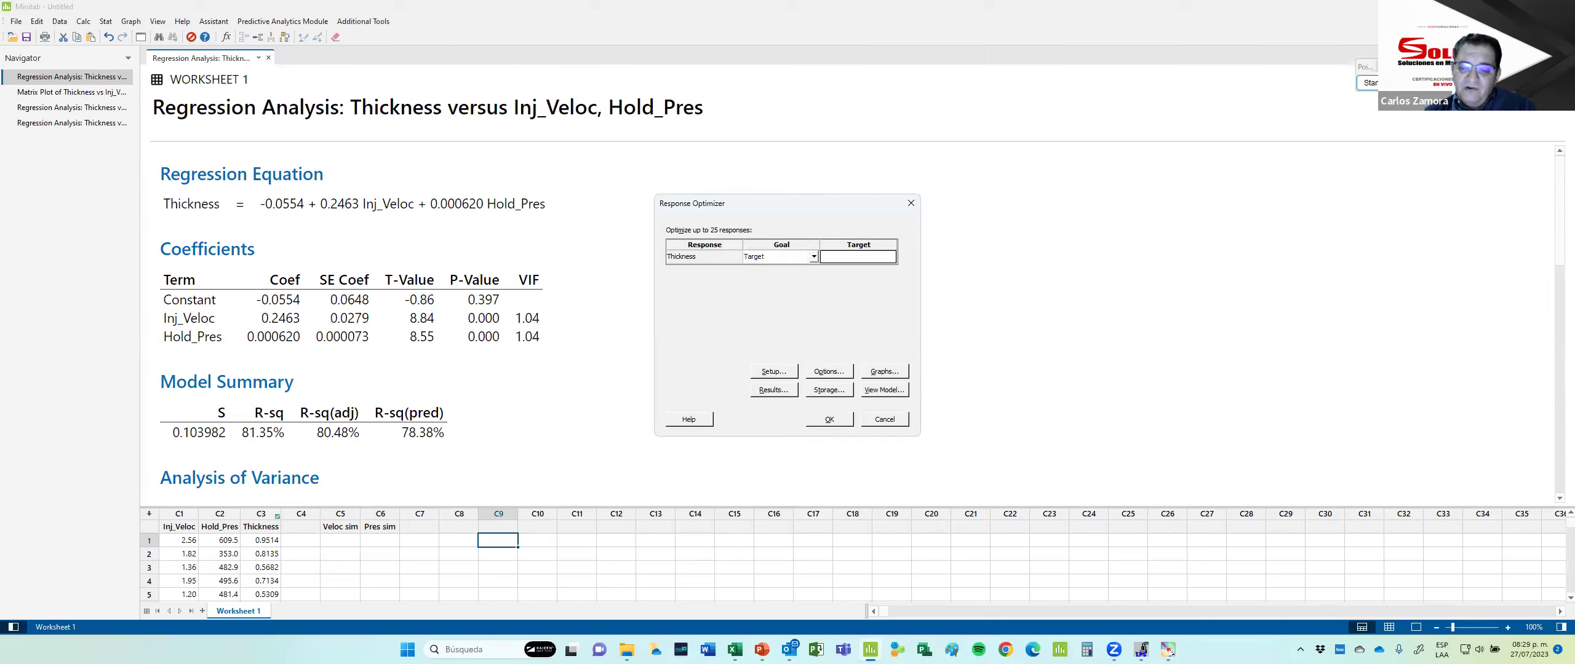
text(.5)
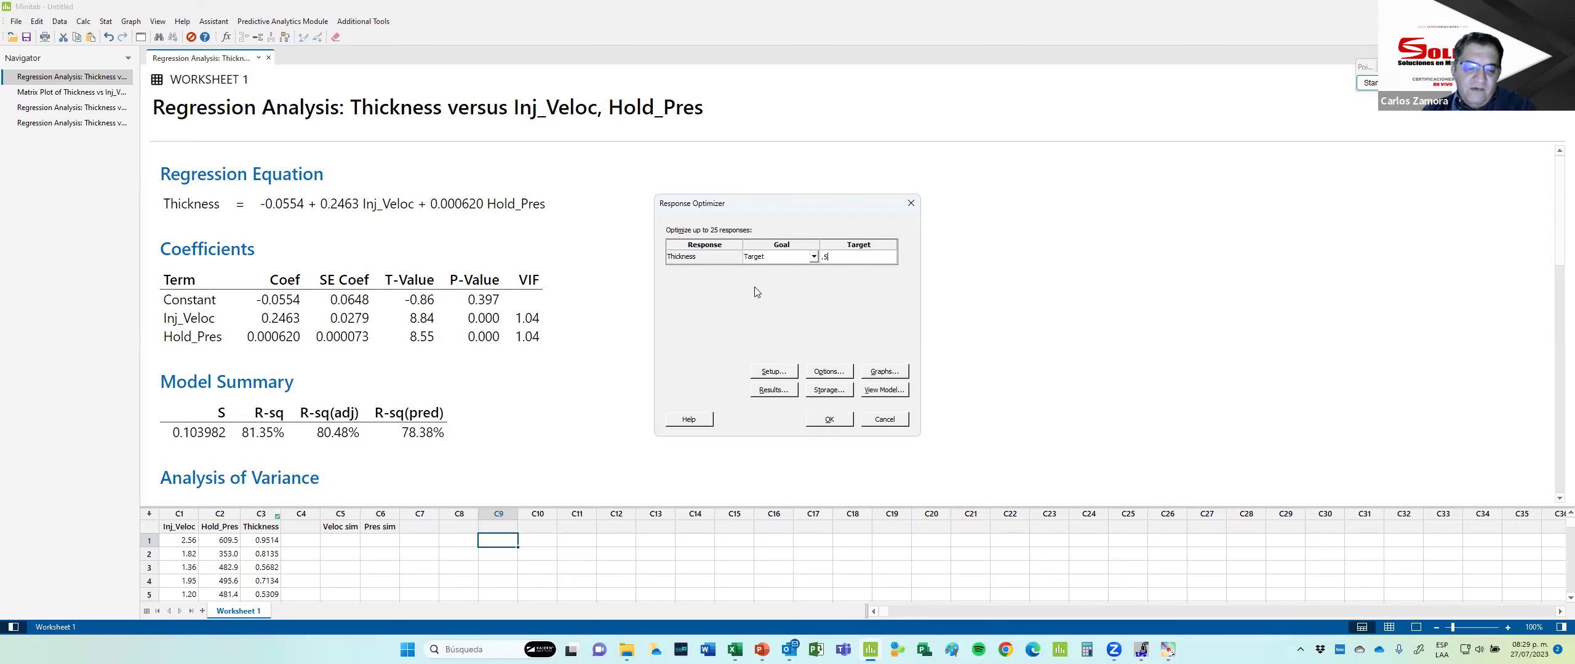
Check the Thickness target in Logicon Process Simulator and return to Minitab's Response Optimizer.
key(alt+Tab)
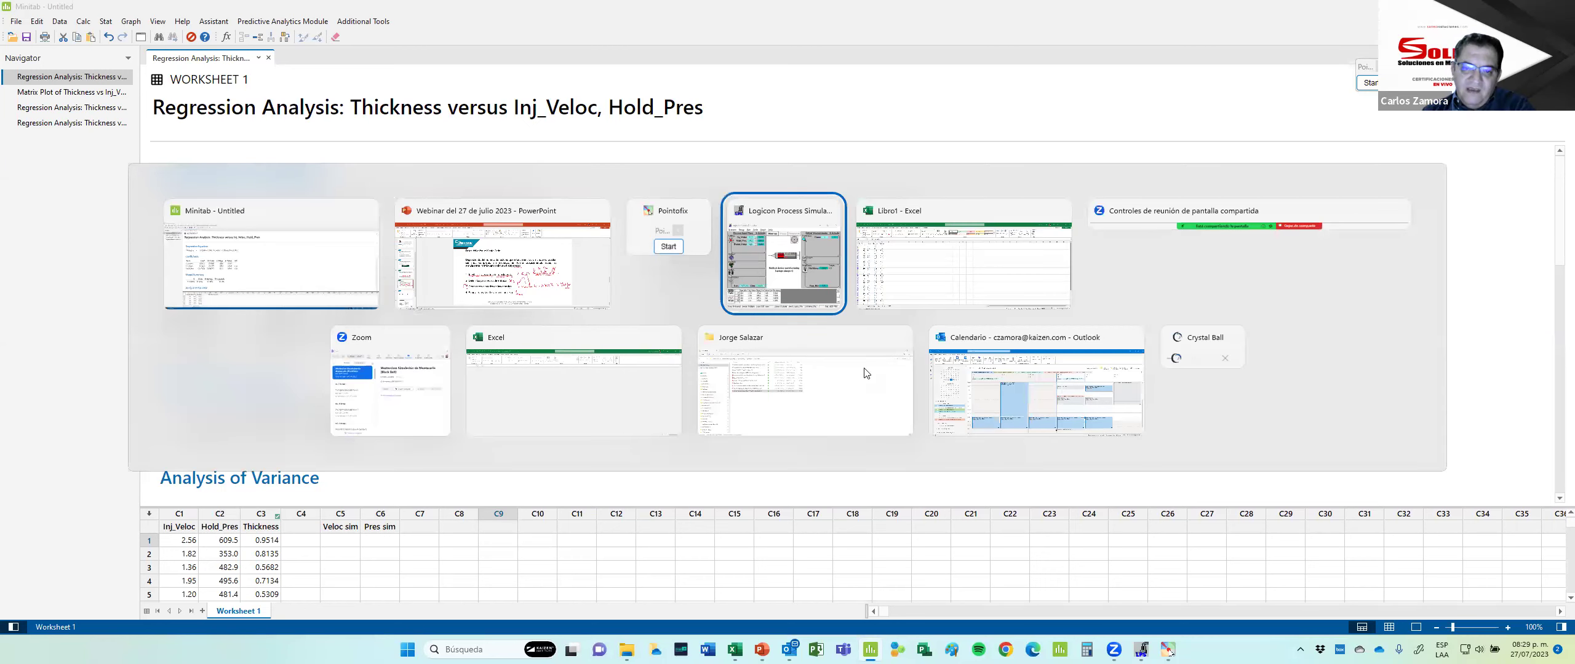
click(754, 313)
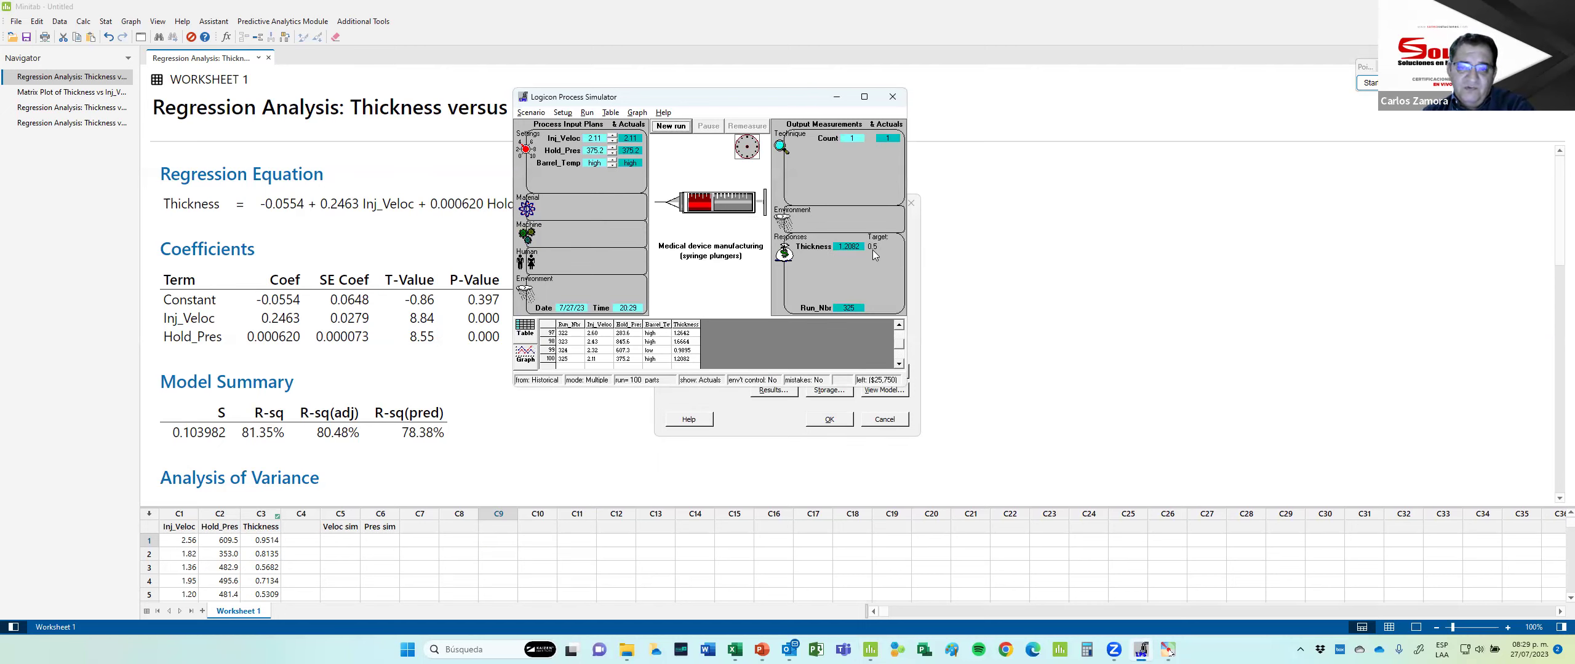
key(alt+Tab)
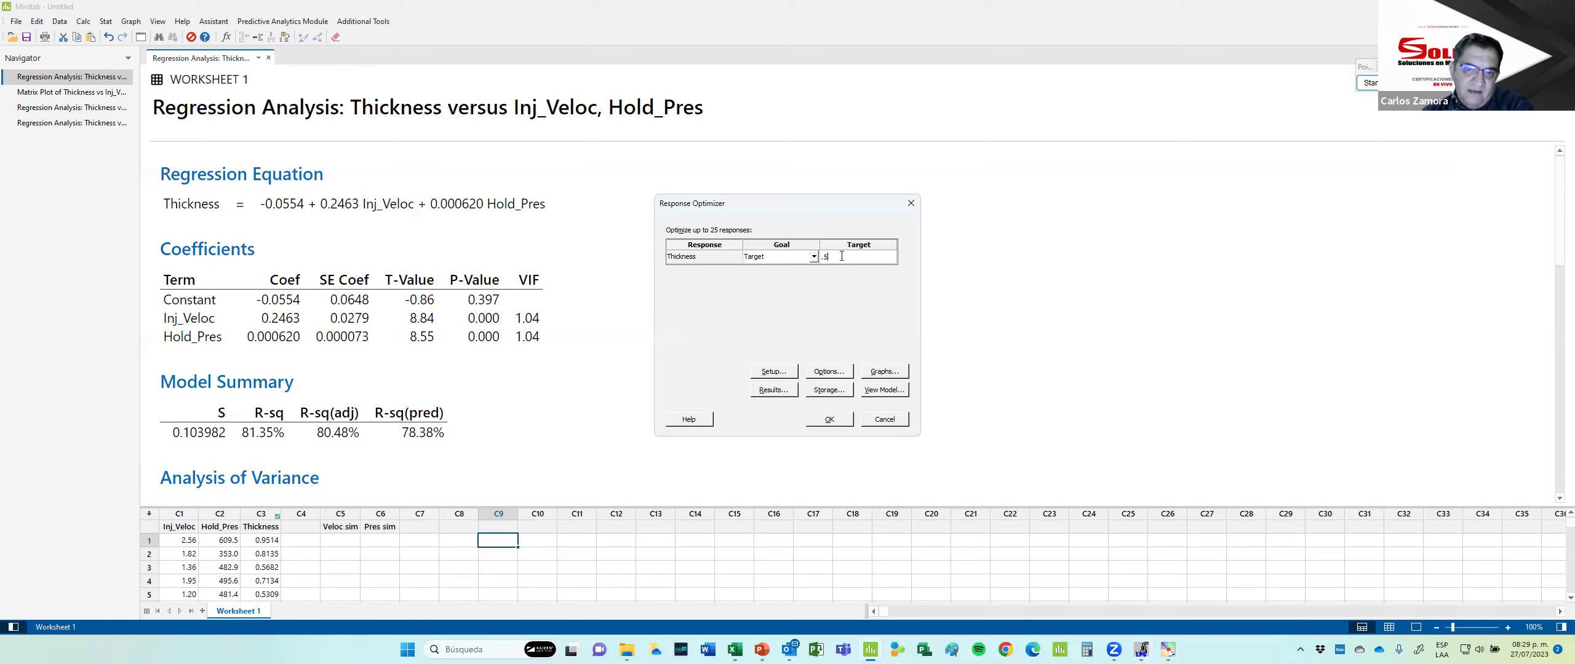
Set the Thickness lower limit to .4 and upper limit to .6 in the optimizer setup and run the optimization.
click(780, 373)
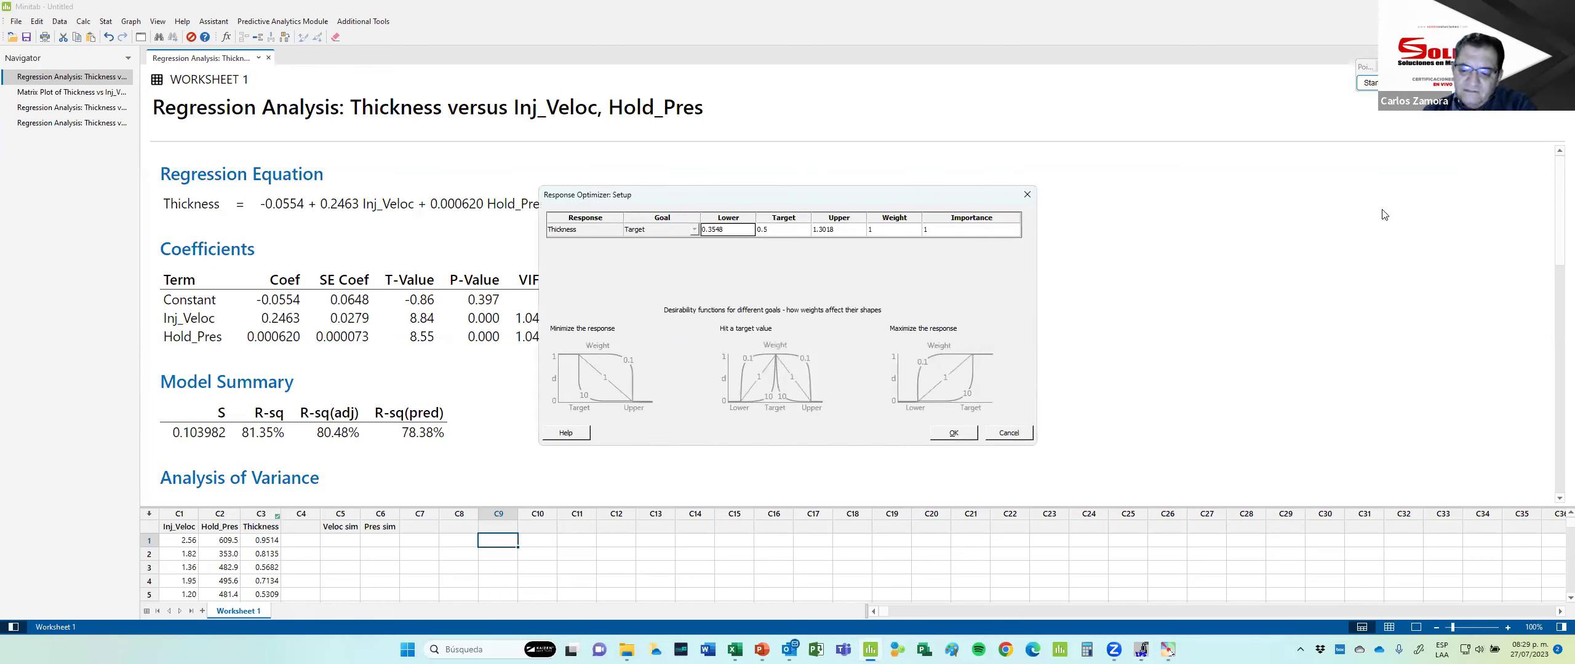
text(.4)
key(Tab)
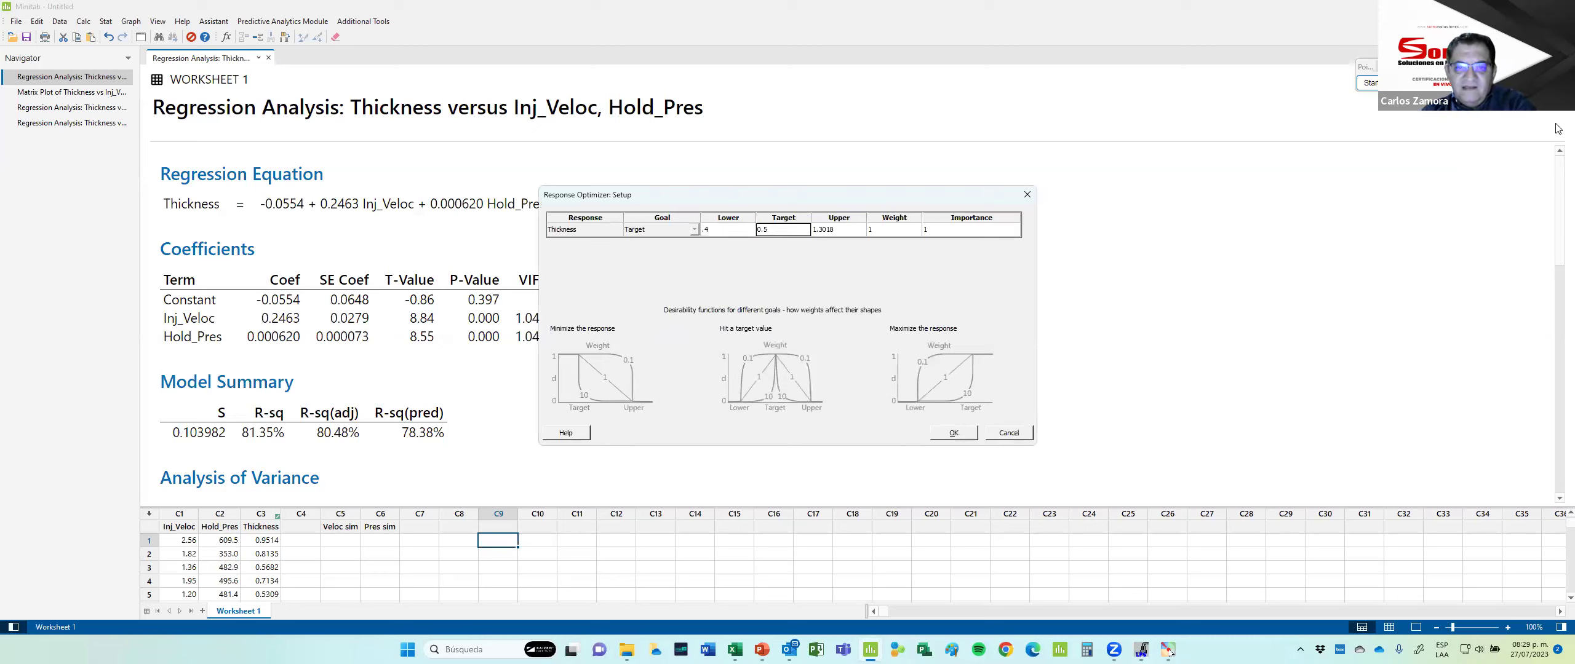
key(Tab)
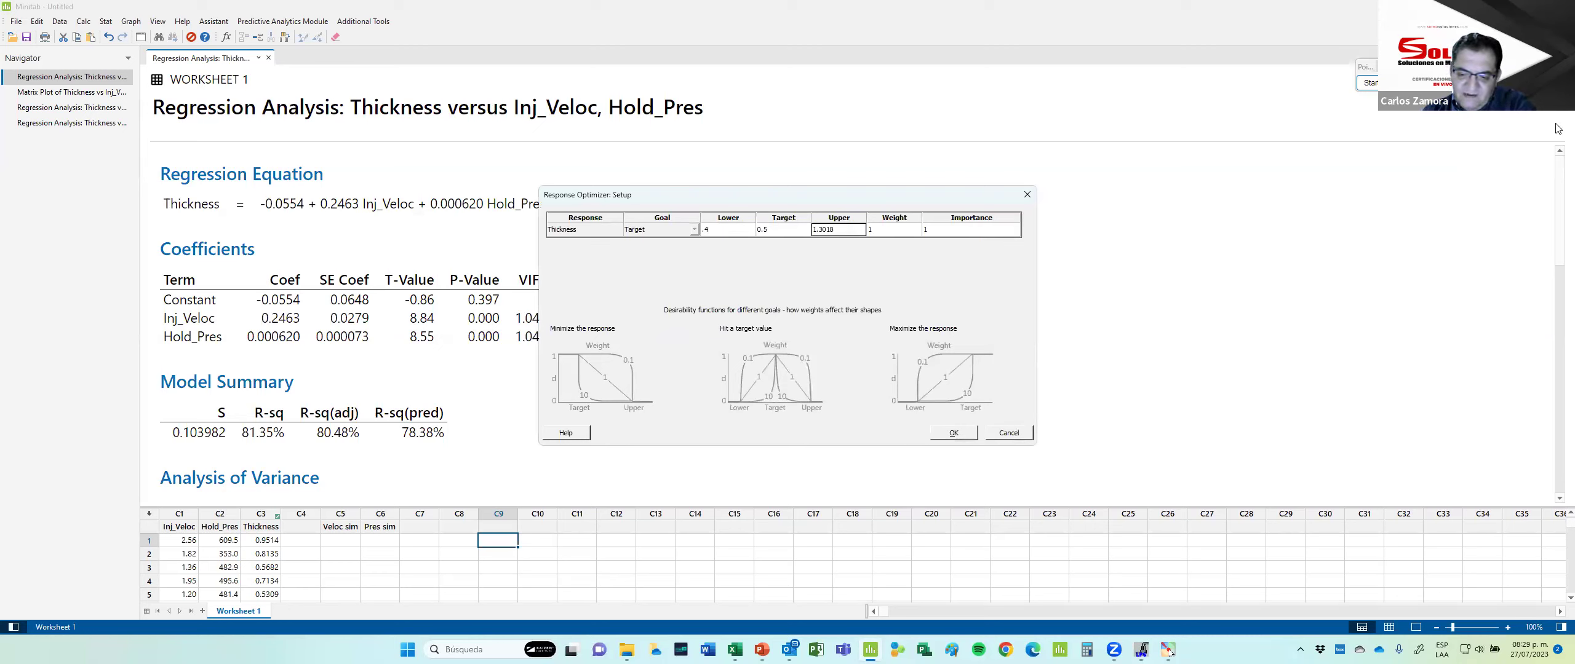
text(.6)
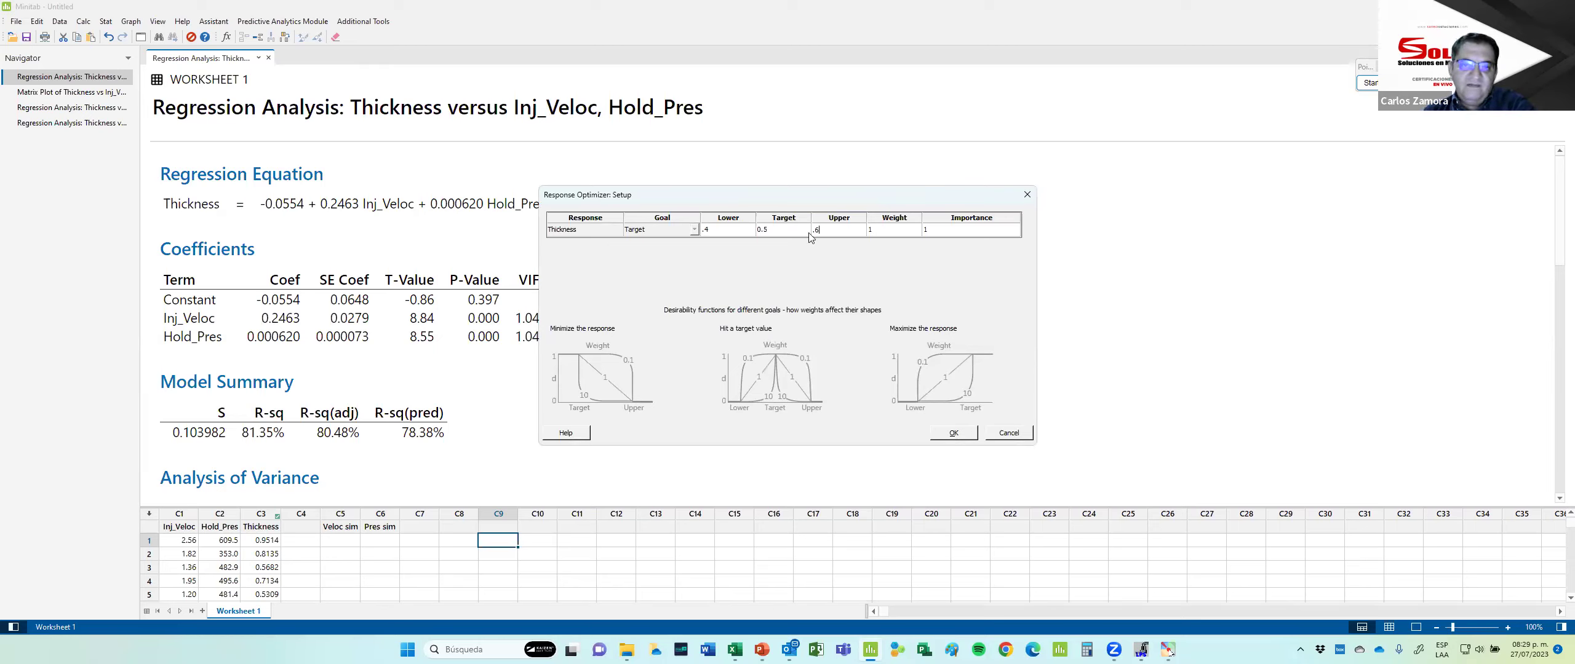
click(954, 435)
click(832, 420)
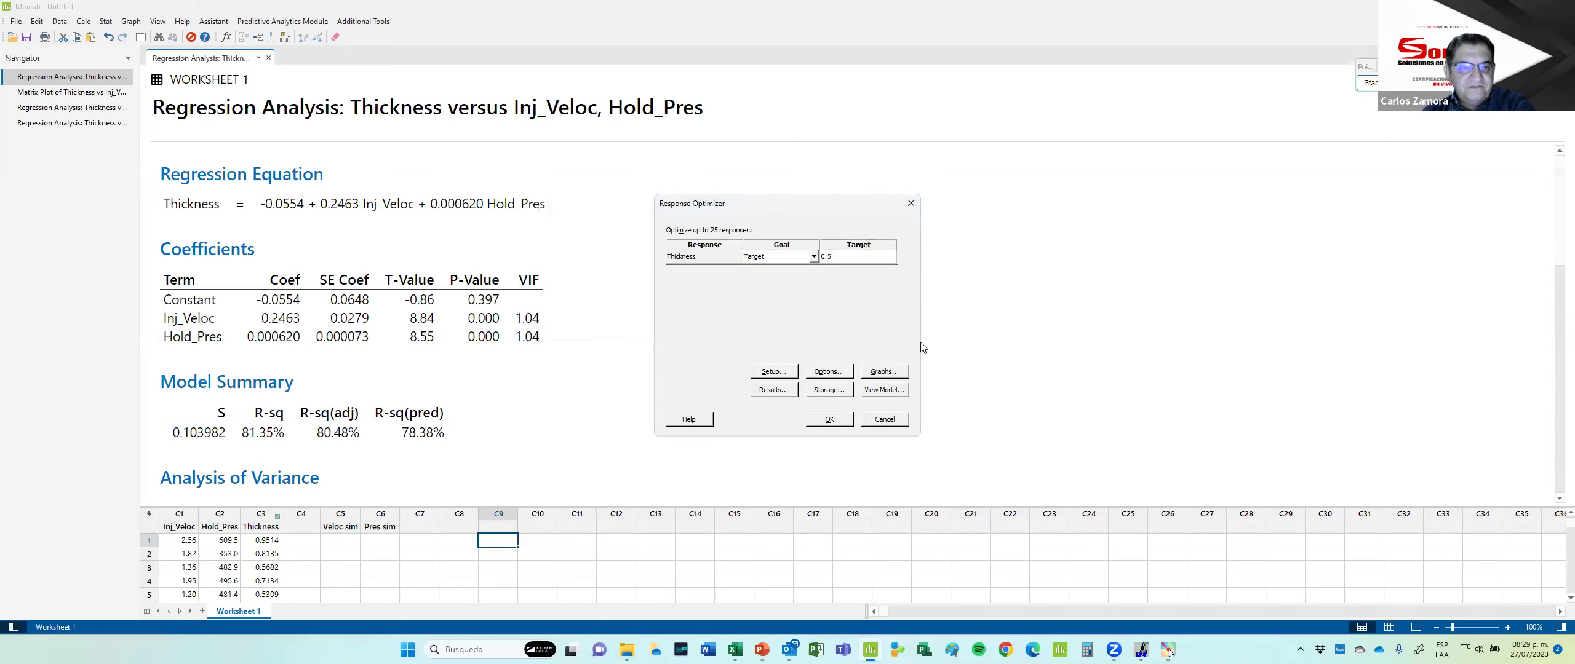
Review the Thickness optimization plot, switch to Logicon Process Simulator and set Hold_Pres to 200.0.
scroll(819, 383, down, 7)
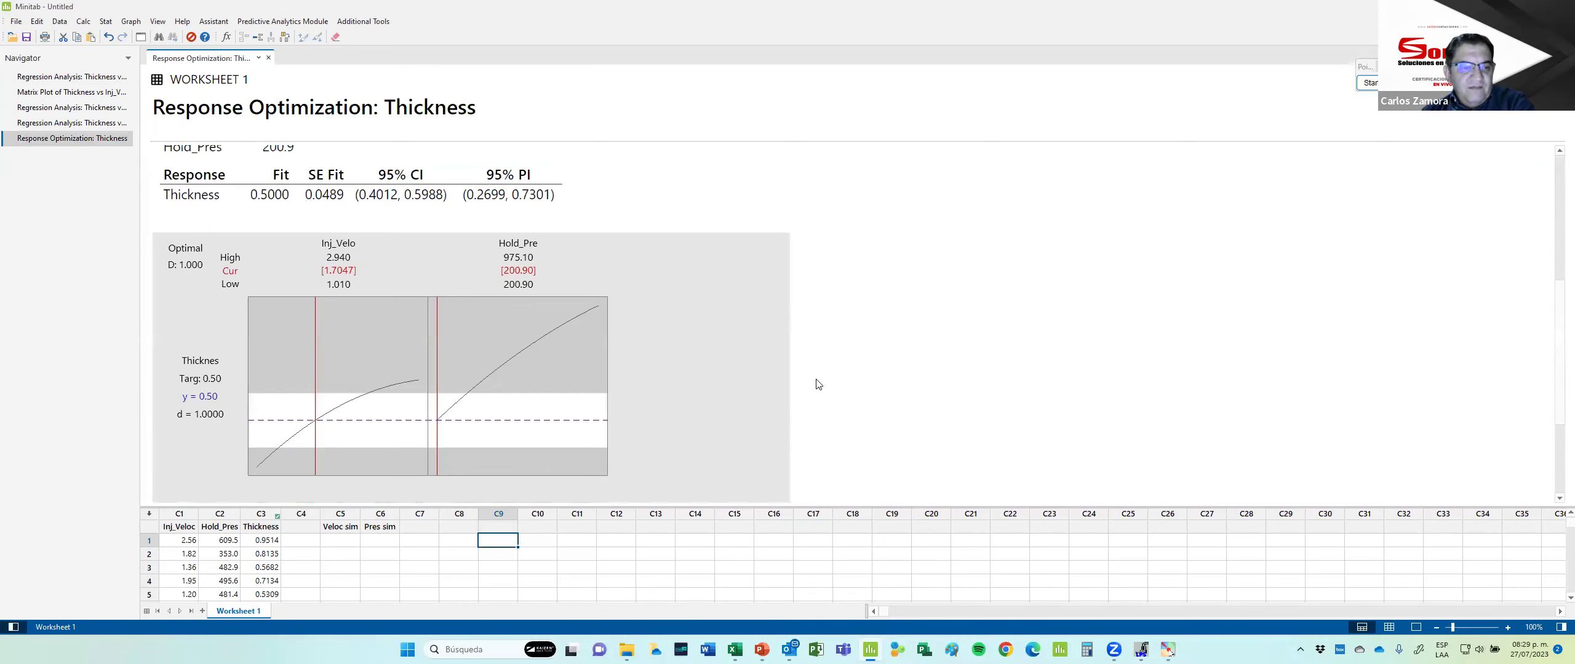
scroll(388, 357, up, 1)
click(387, 357)
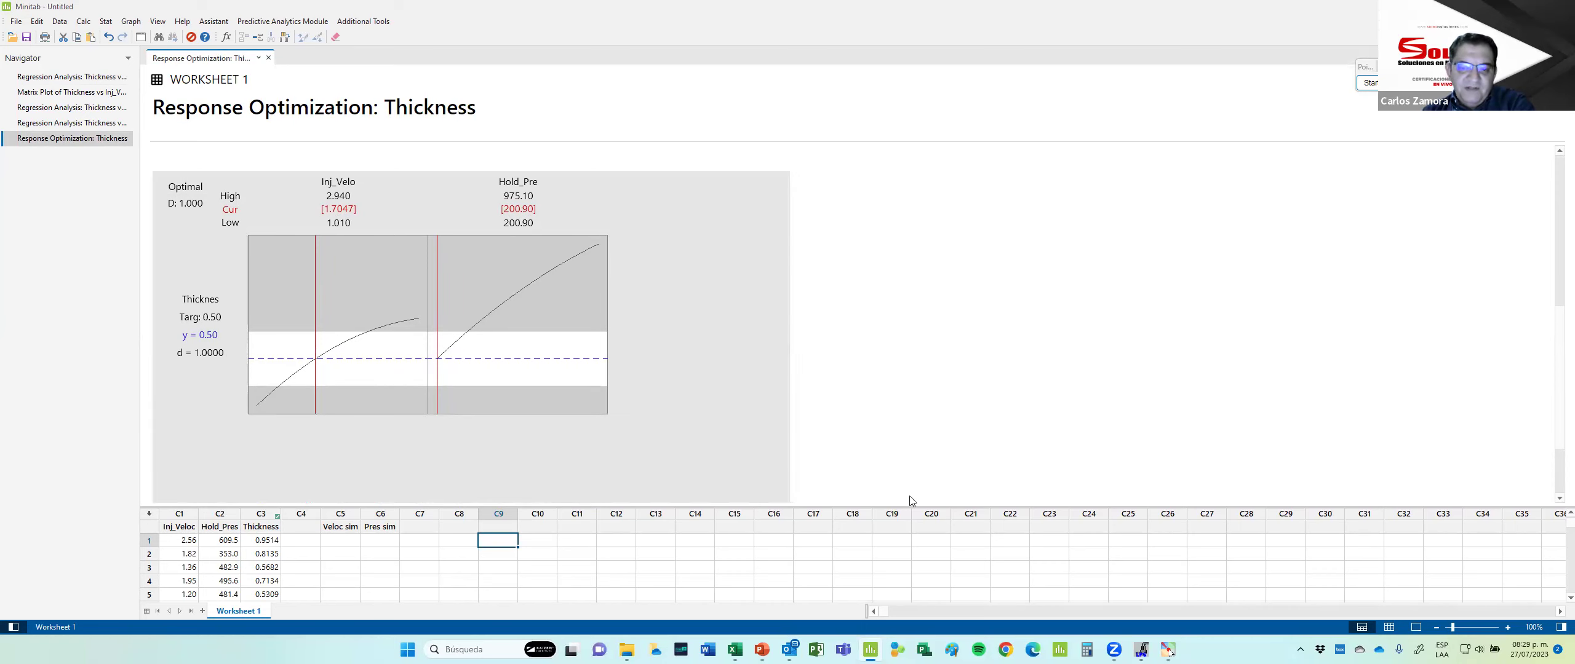
click(1141, 649)
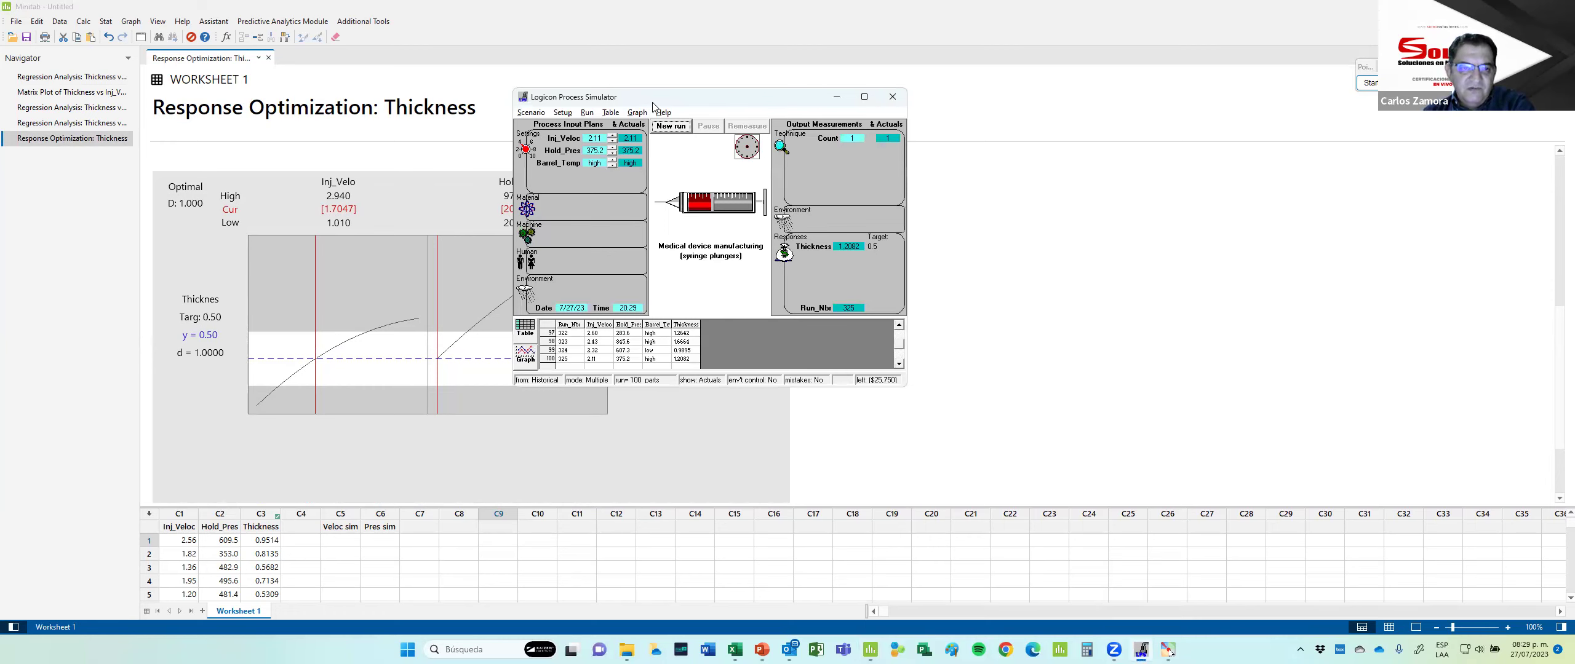
drag(653, 106, 880, 129)
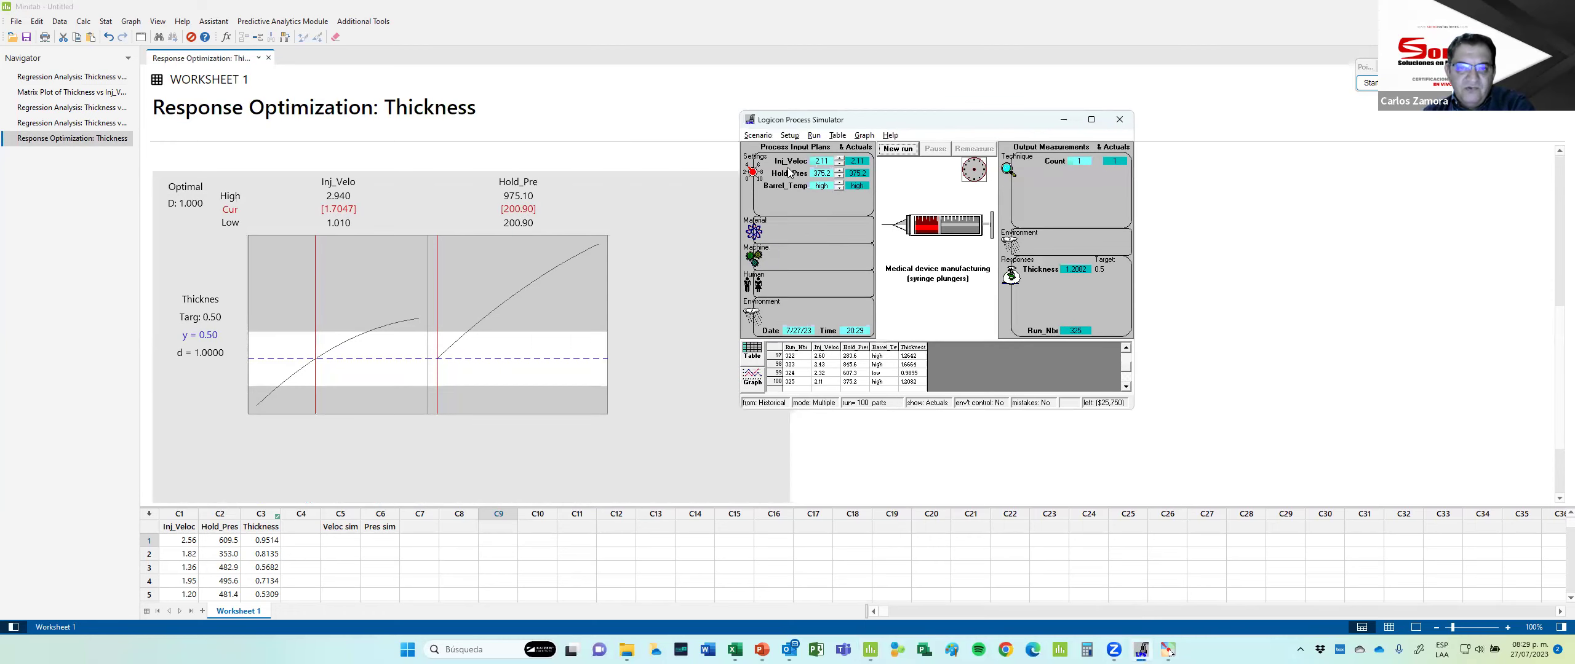
double_click(821, 173)
text(1000.0)
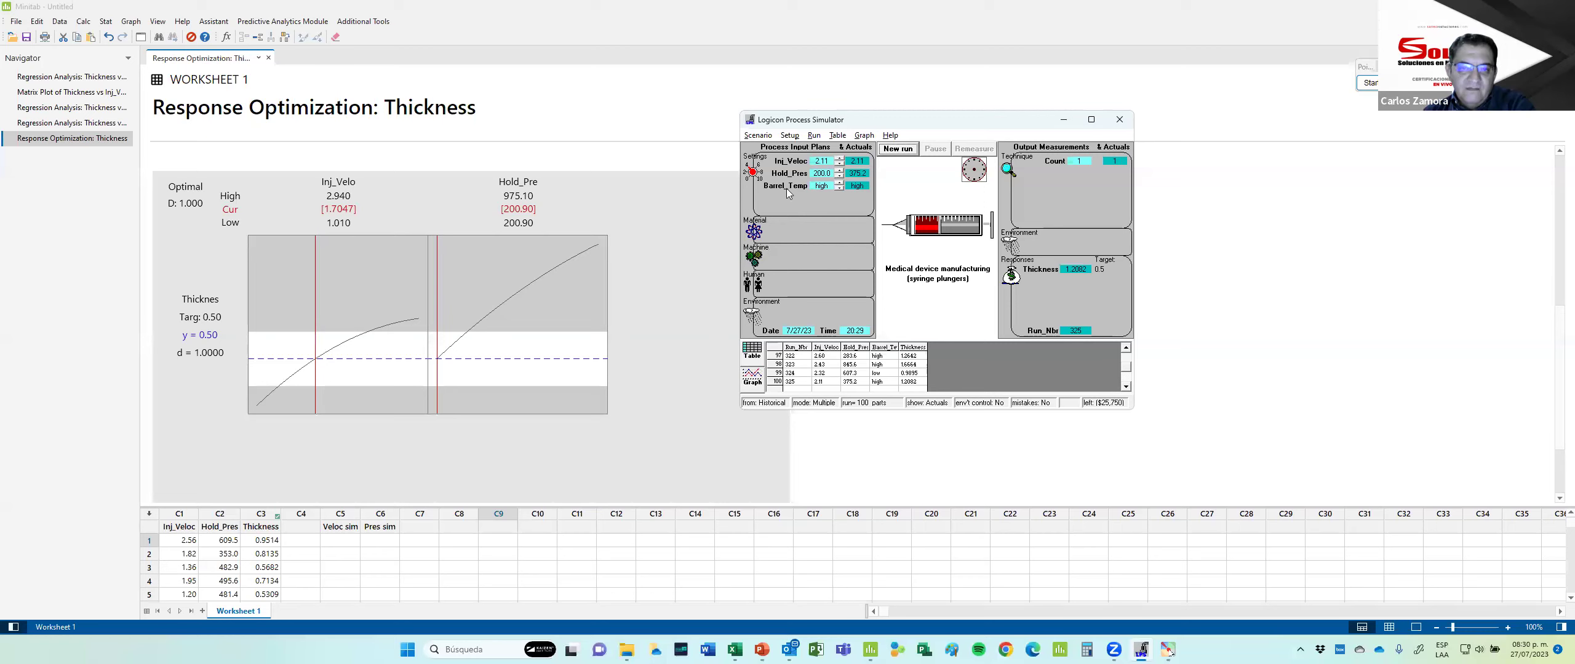
Try to set the Hold_Pre level to 200 in Minitab's interactive Response Optimizer.
click(516, 210)
double_click(517, 211)
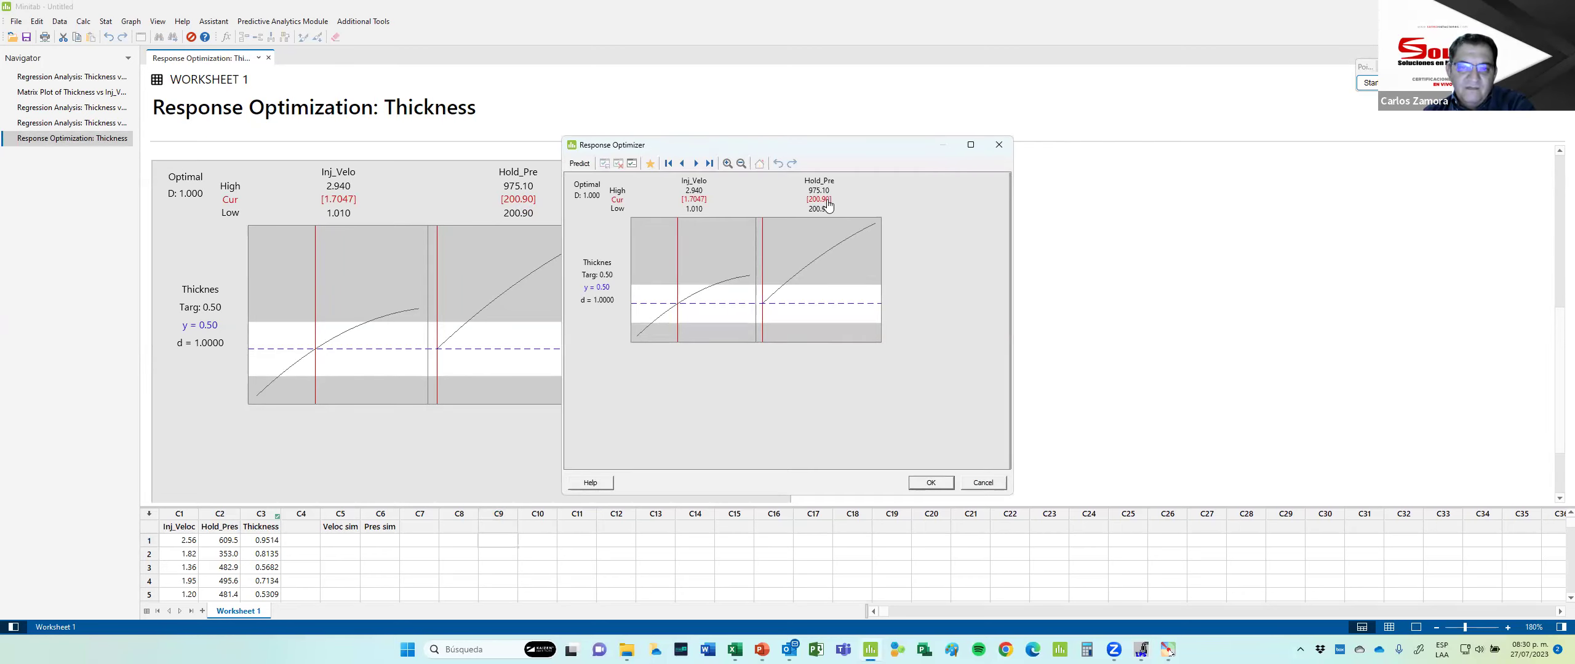
click(819, 200)
text(200)
key(Return)
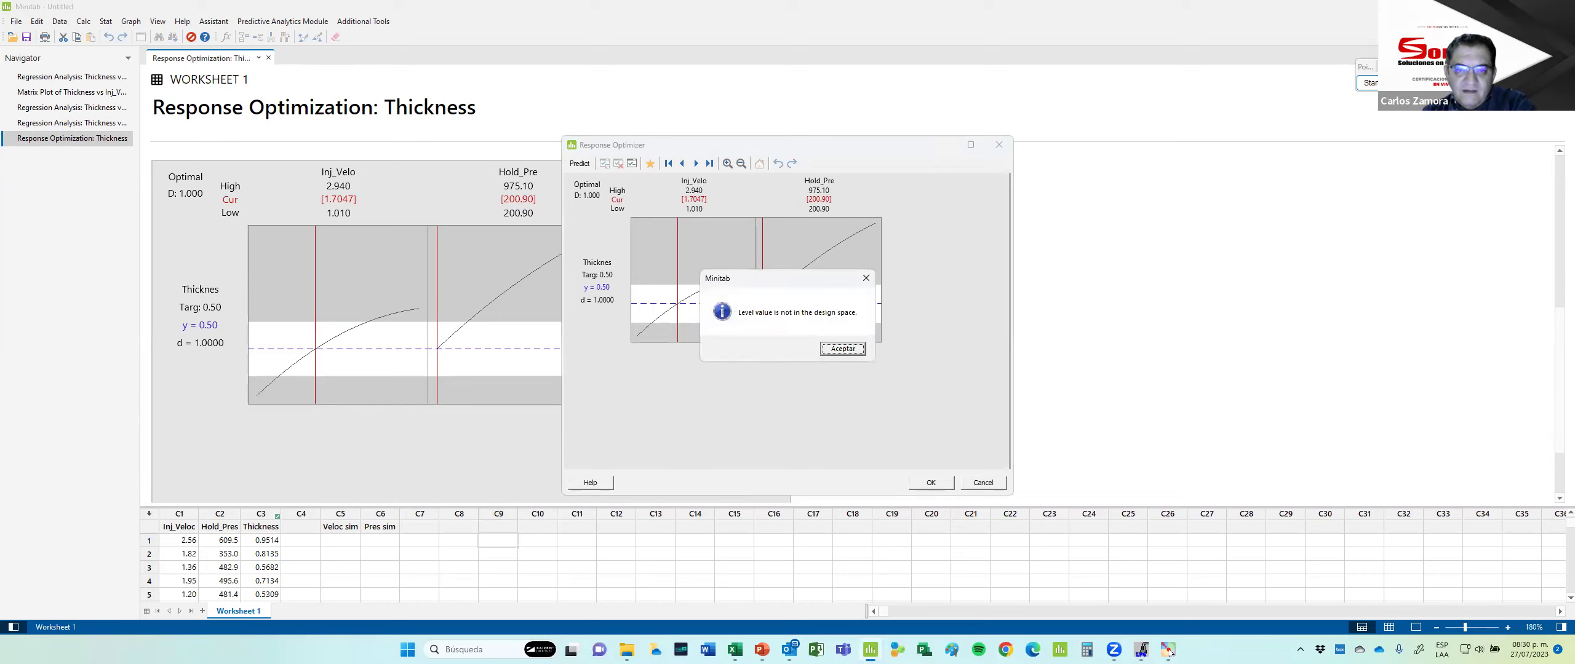
click(839, 353)
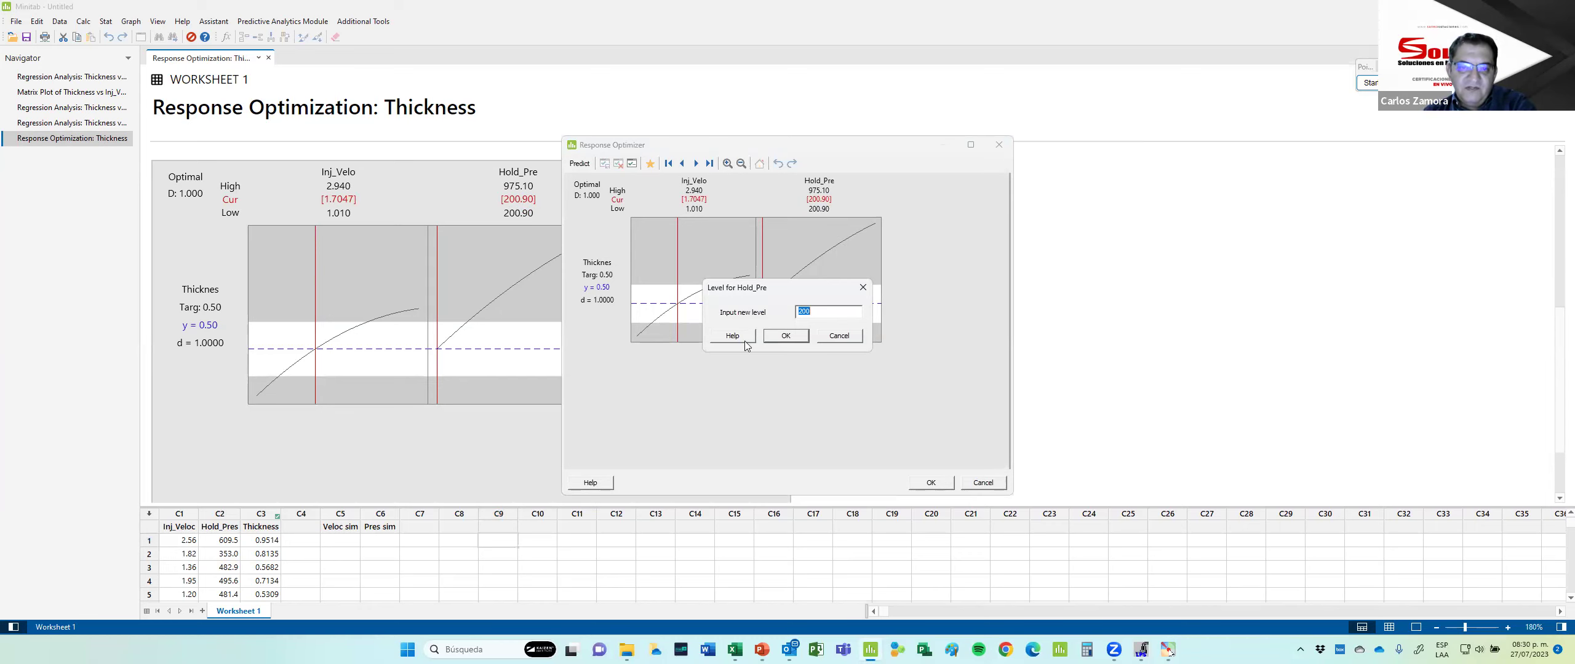
click(839, 335)
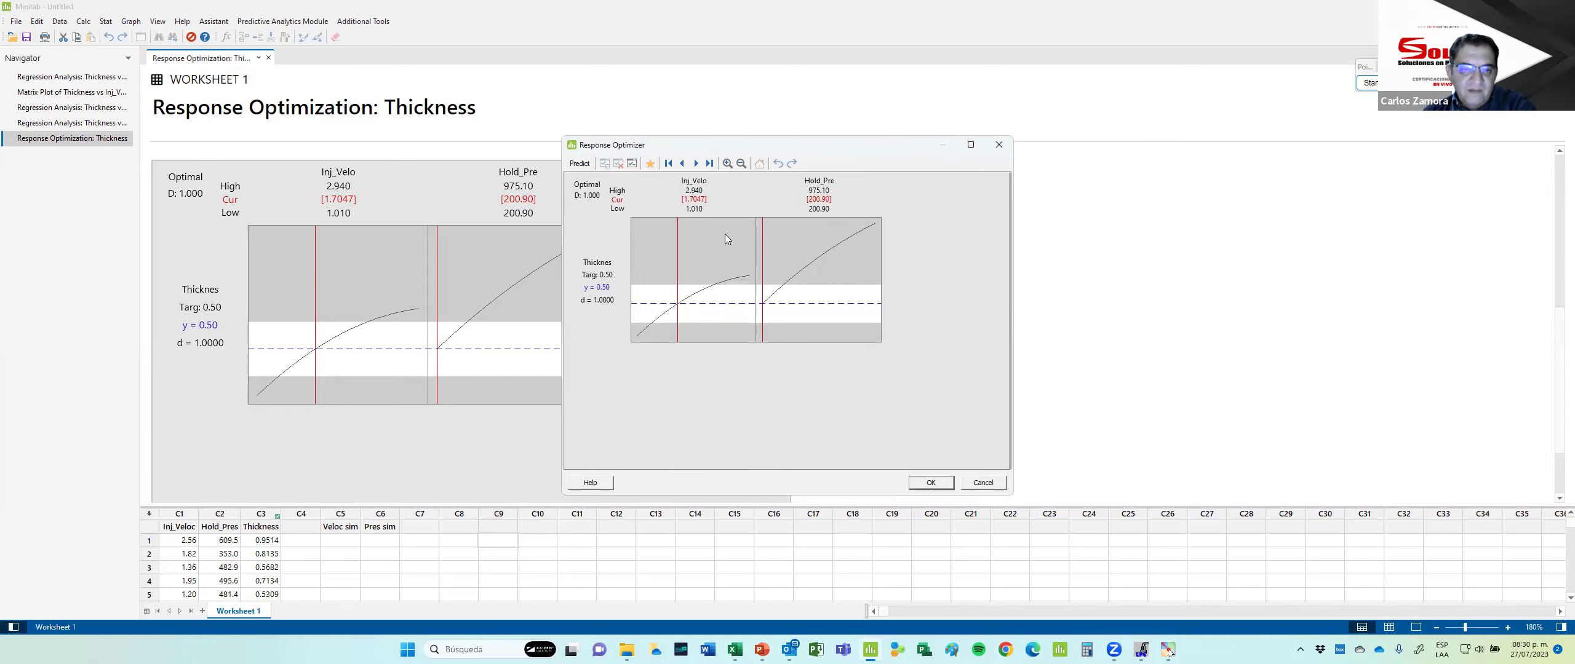
Return to Logicon Process Simulator, move its window clear of the optimizer plot and set Inj_Veloc to 1.70.
key(alt+Tab)
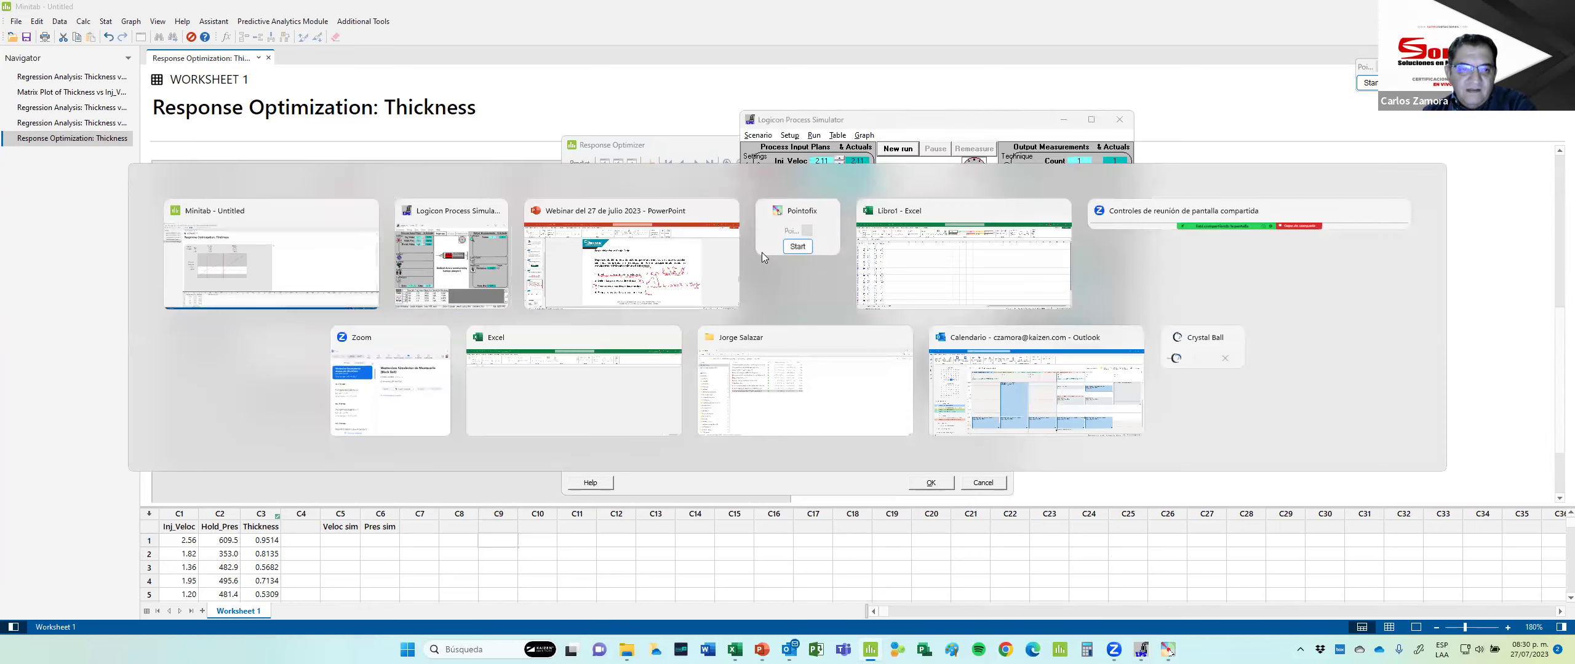
drag(833, 123, 993, 114)
text(3.00)
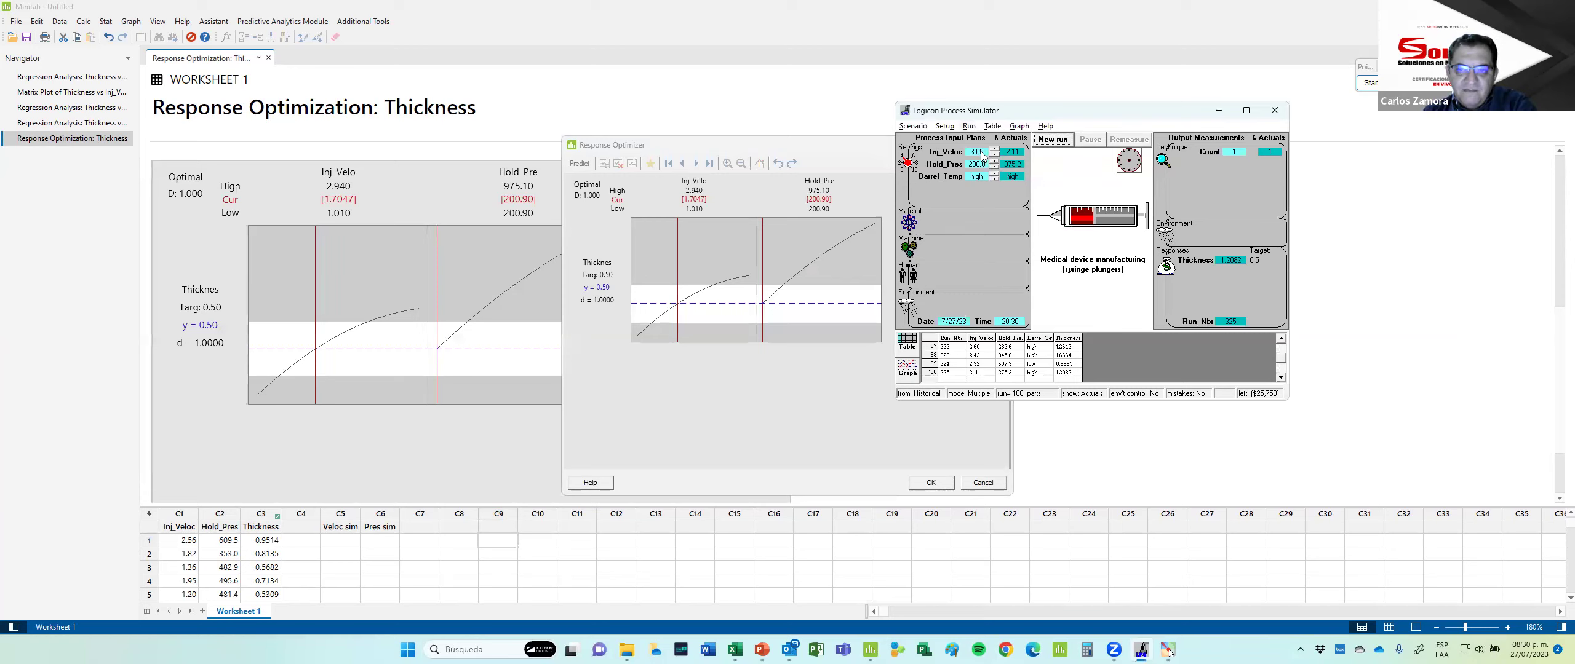
click(994, 151)
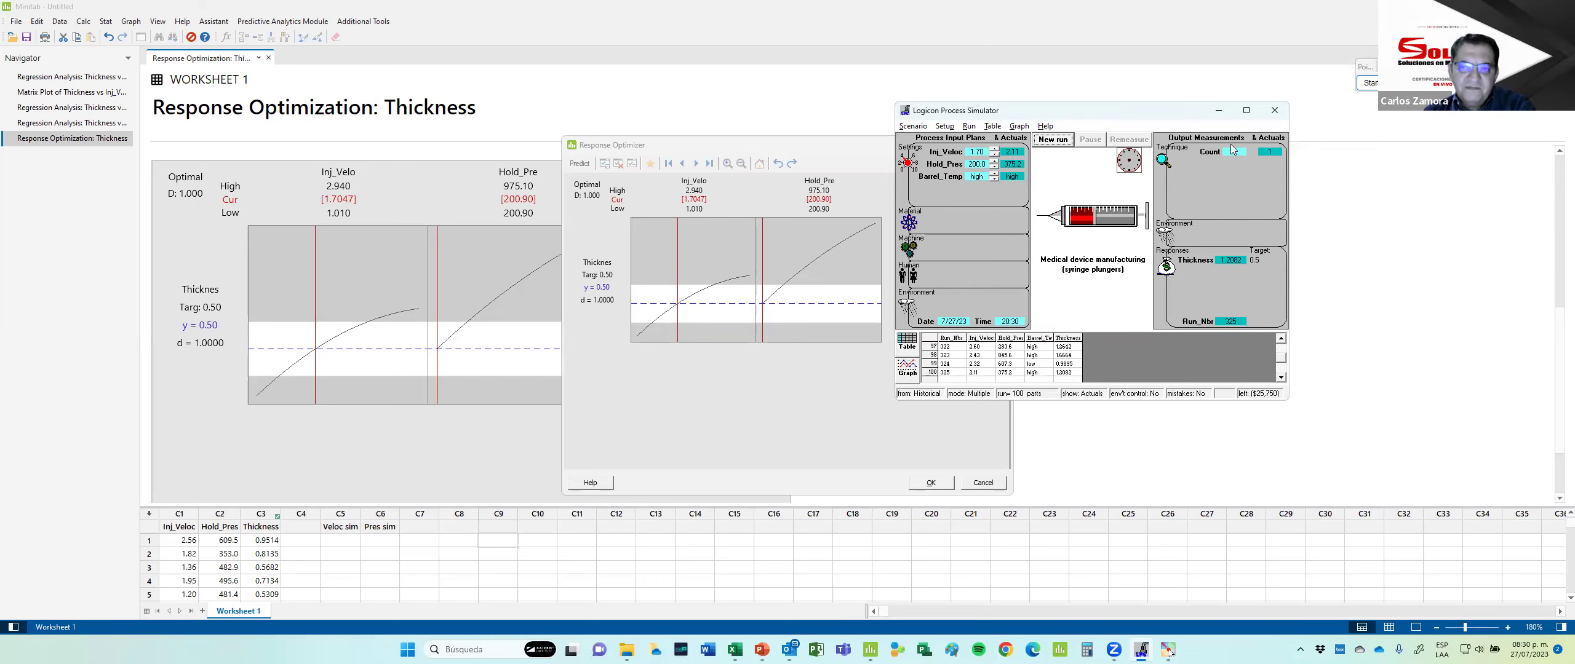
Close the interactive Response Optimizer in Minitab and select the first cell of the Veloc sim column.
click(738, 406)
click(926, 481)
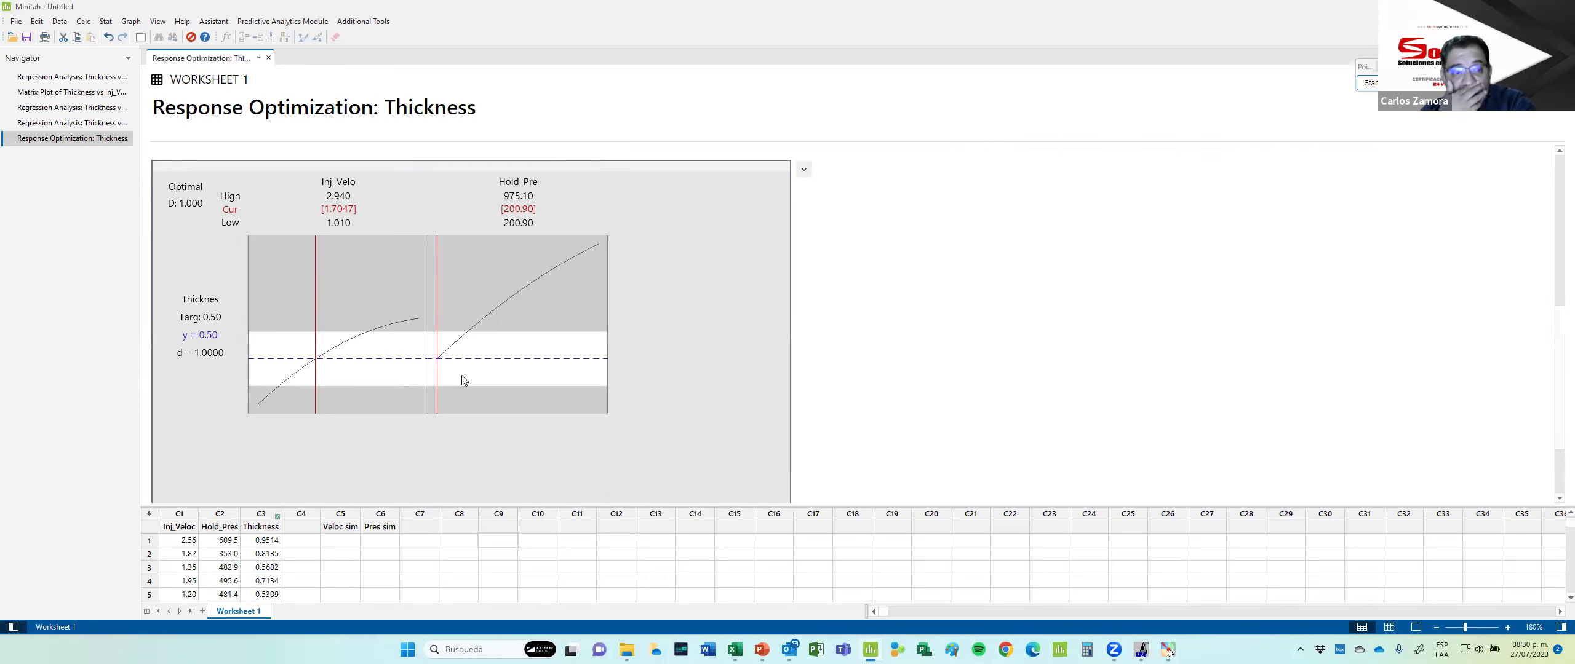
click(338, 541)
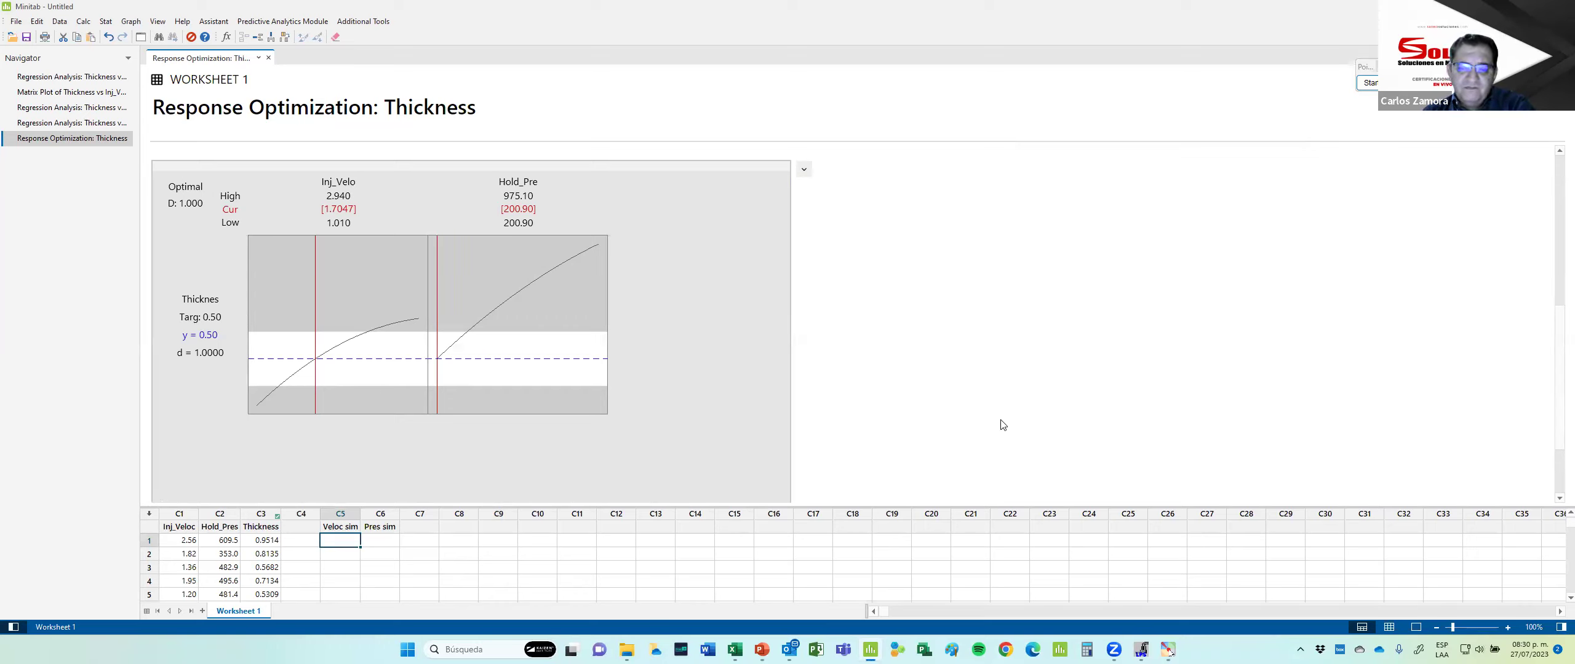
Switch to Logicon Process Simulator, clear the results table and make runs use manual input settings.
mouse_move(1141, 650)
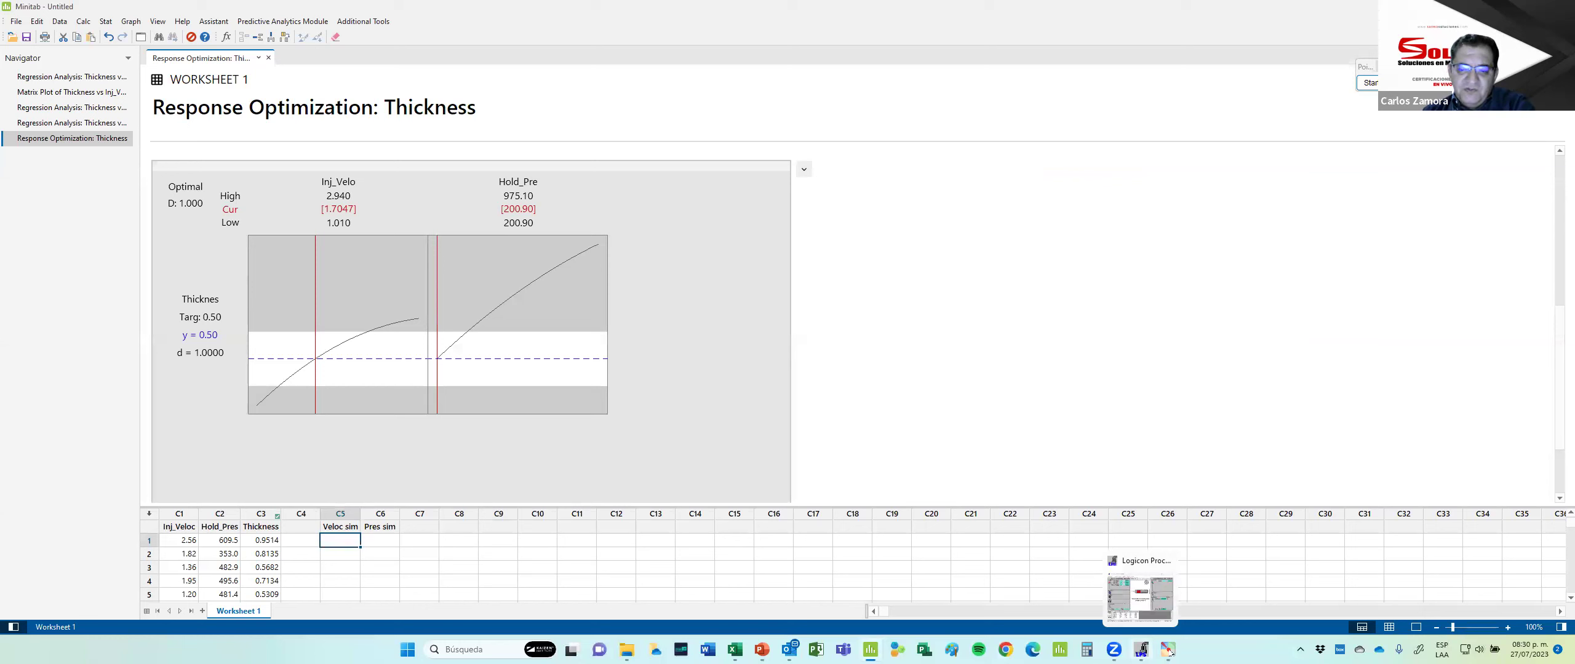
click(1140, 591)
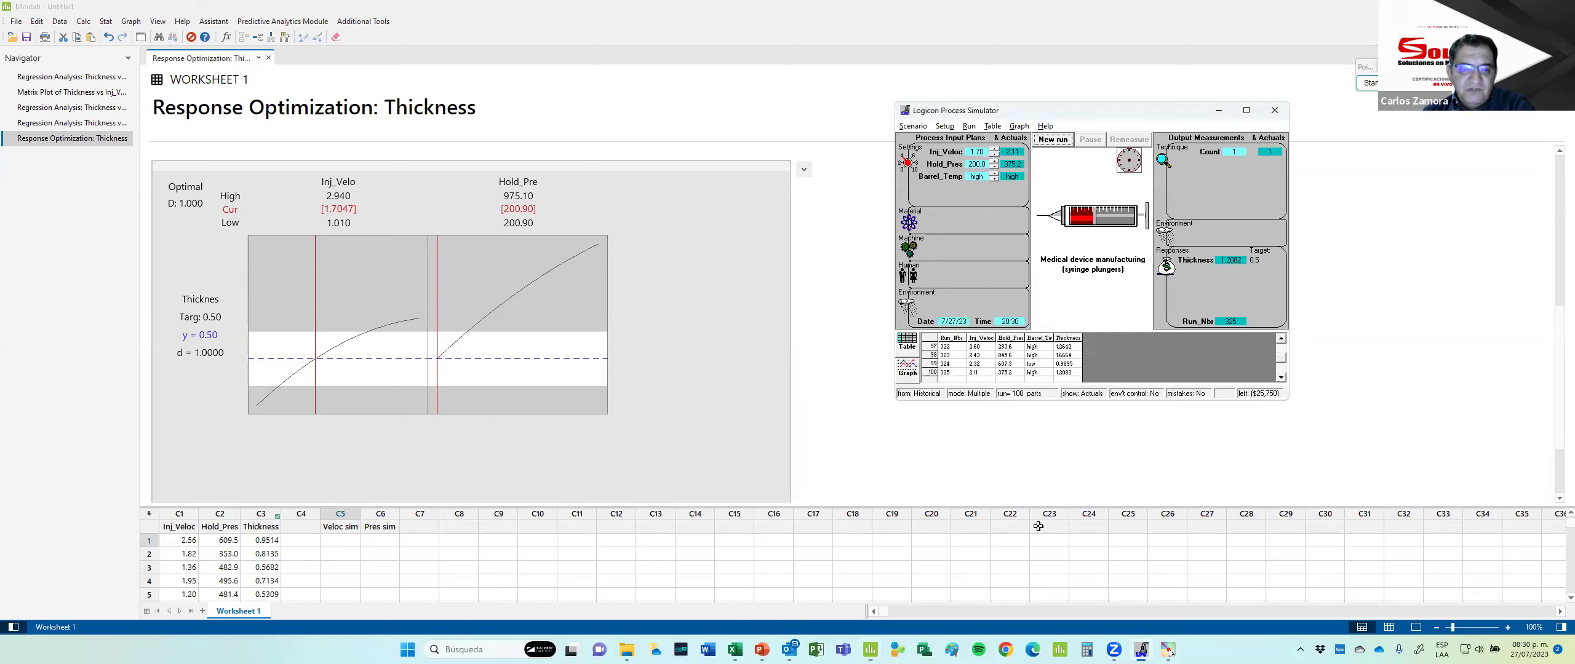
click(970, 126)
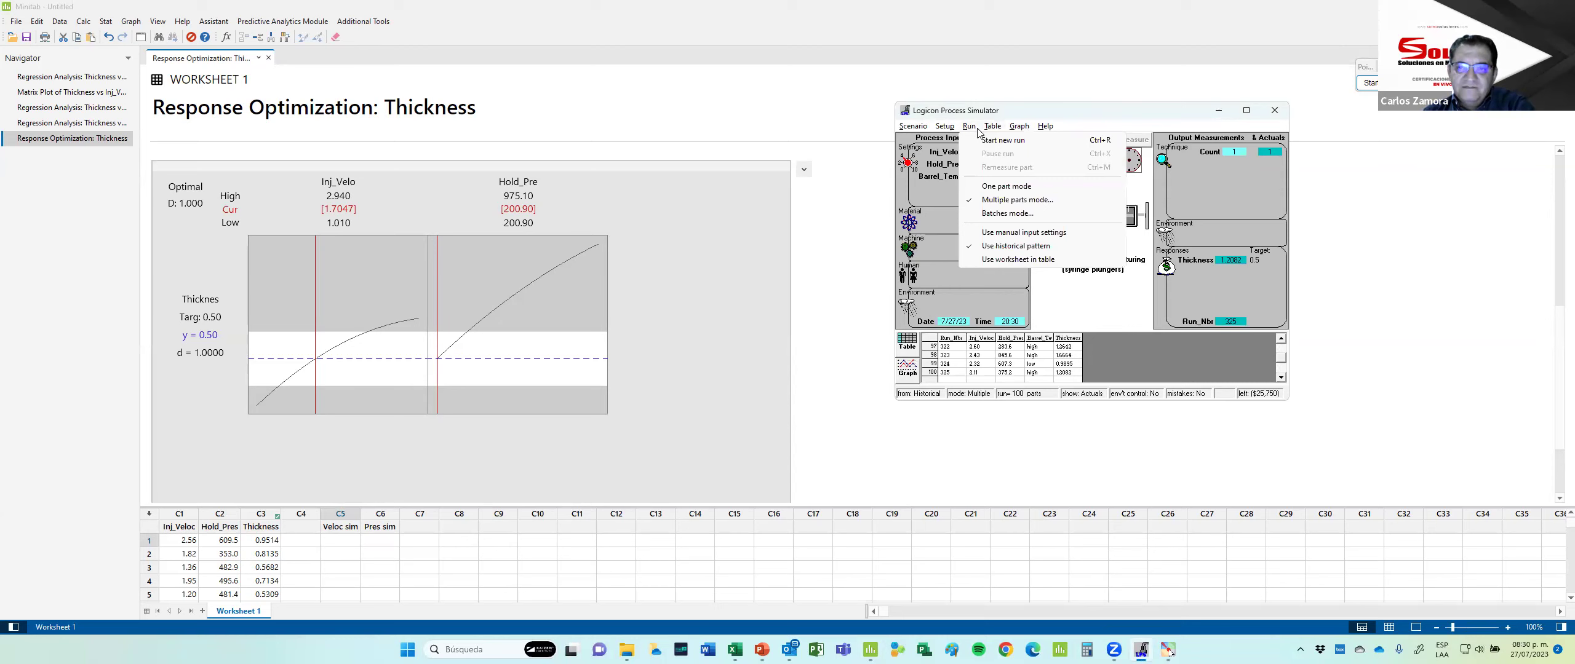
click(950, 375)
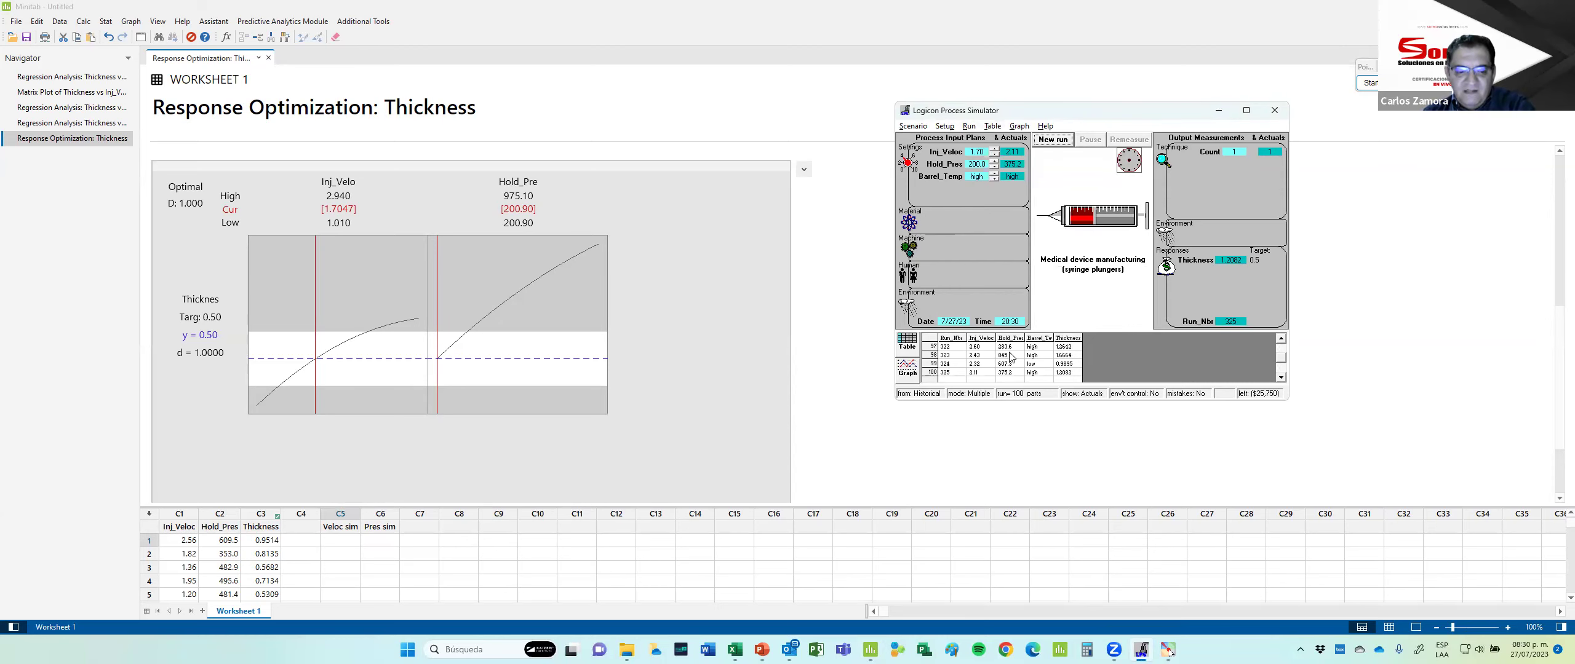
click(969, 126)
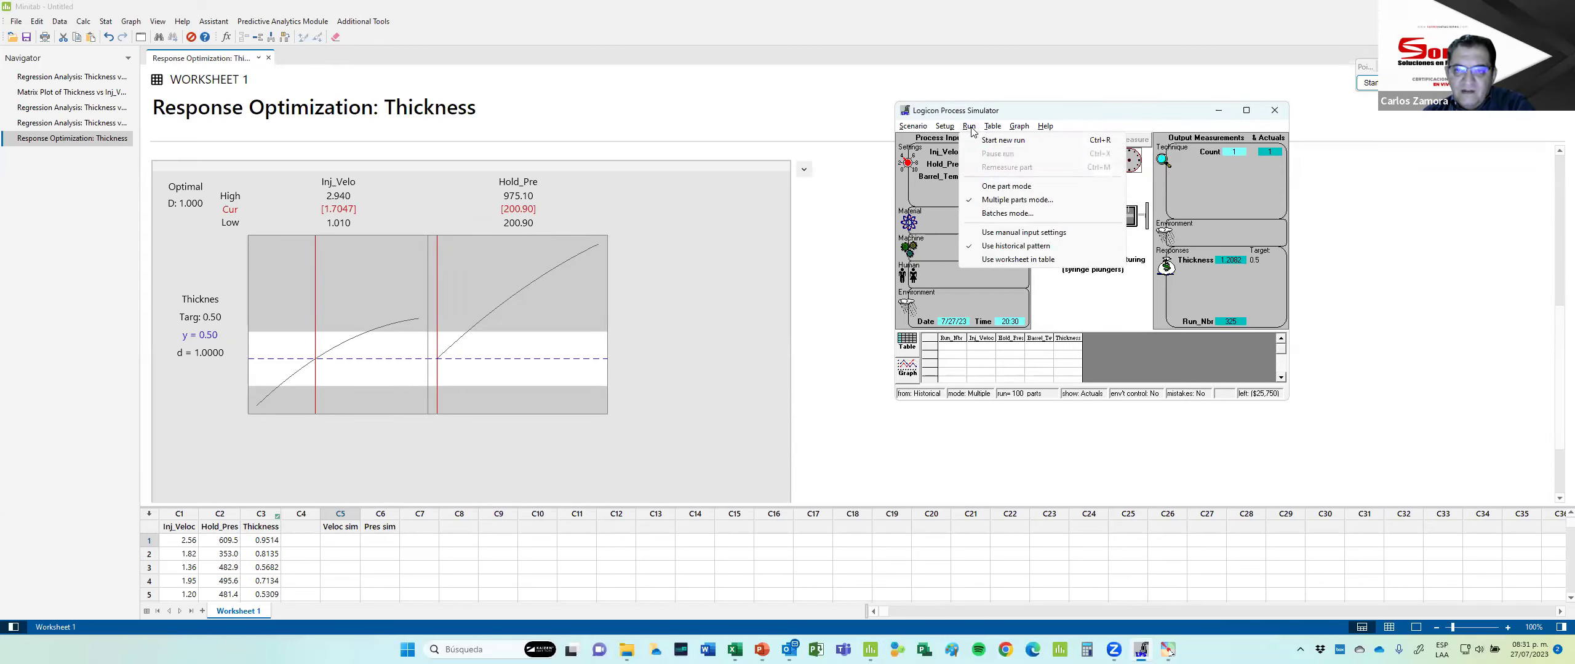
click(1006, 233)
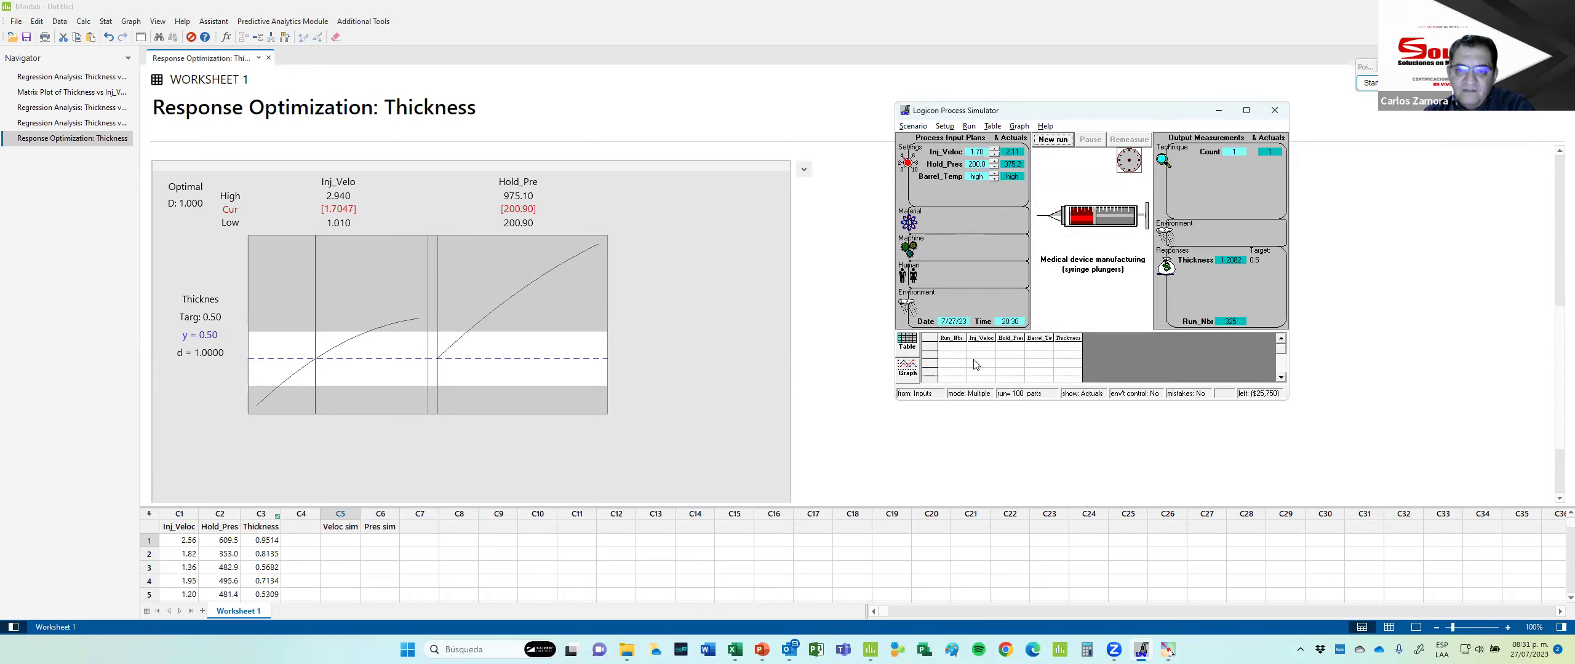
Set the number of parts to run to 30 and run the simulation.
click(1018, 394)
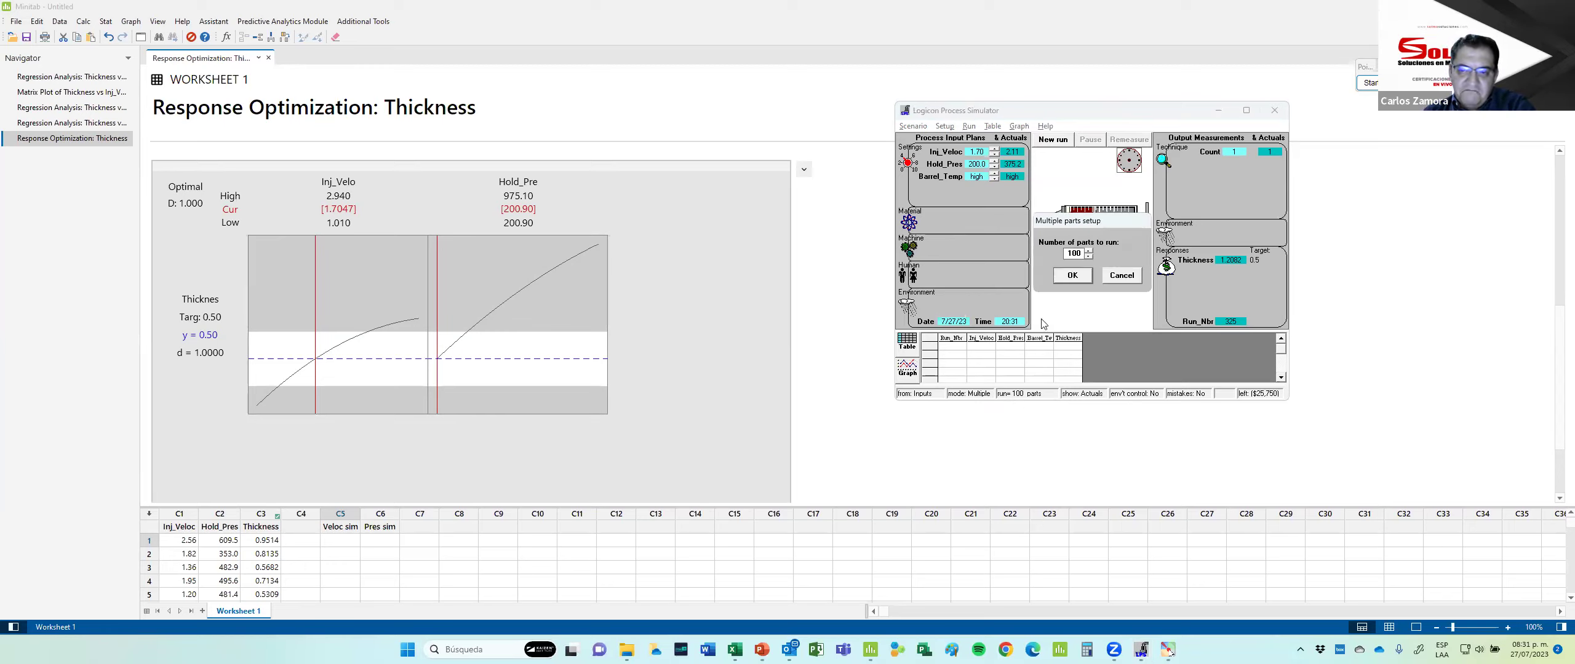
drag(1065, 255, 1127, 245)
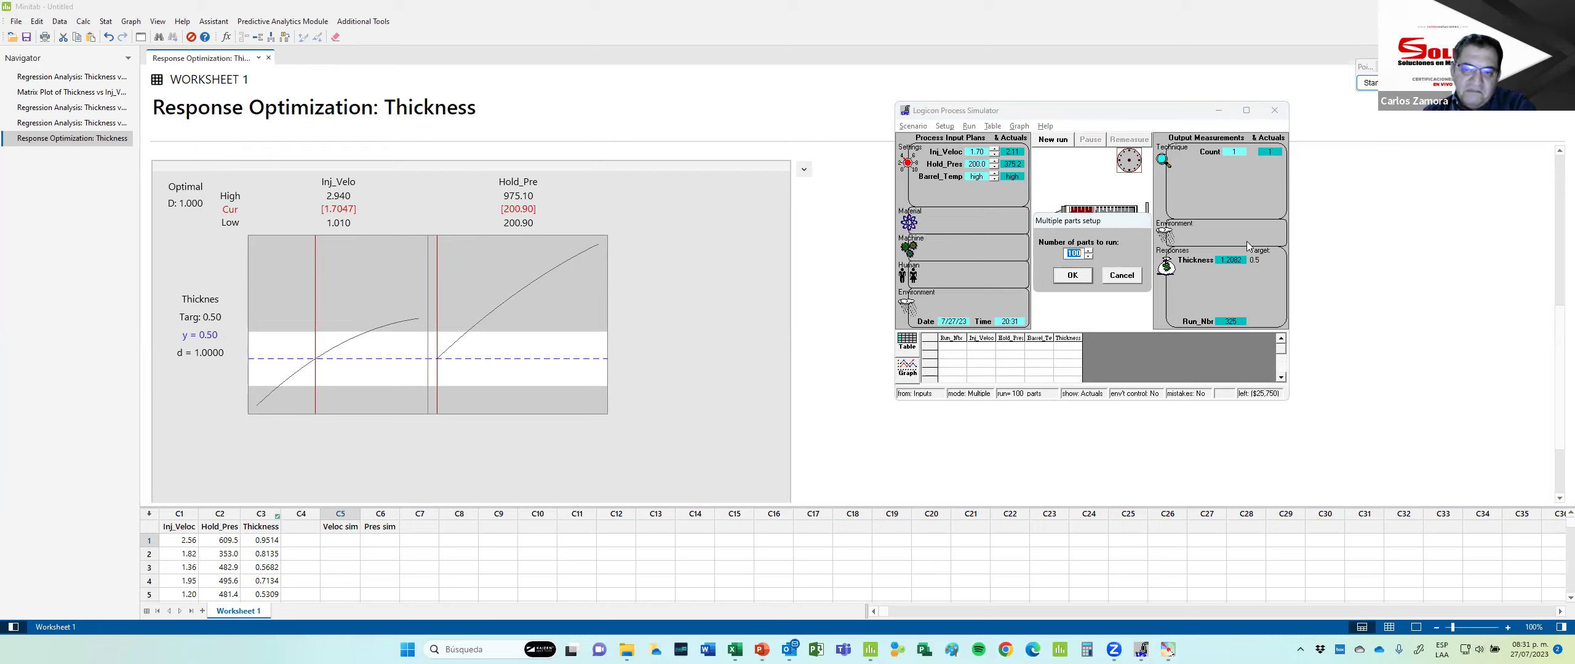
text(30)
key(Return)
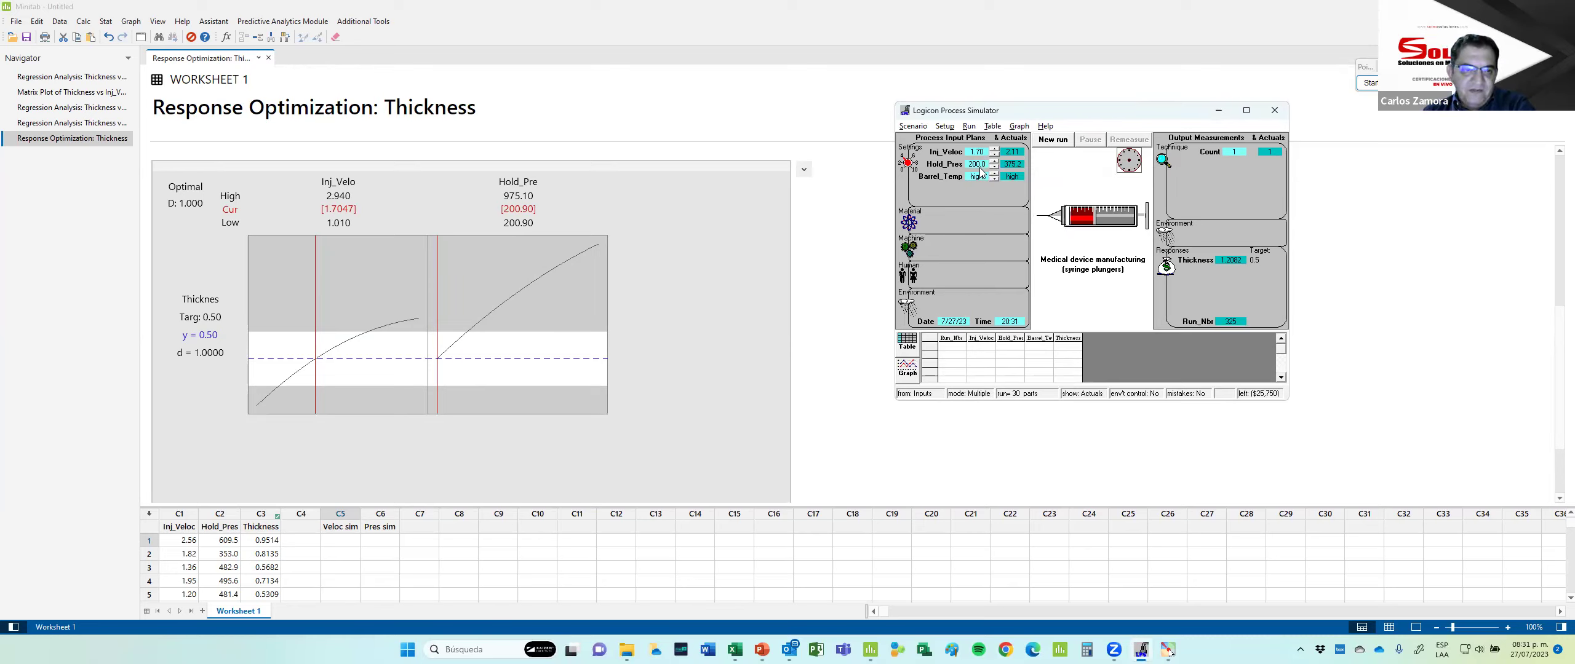
click(1051, 140)
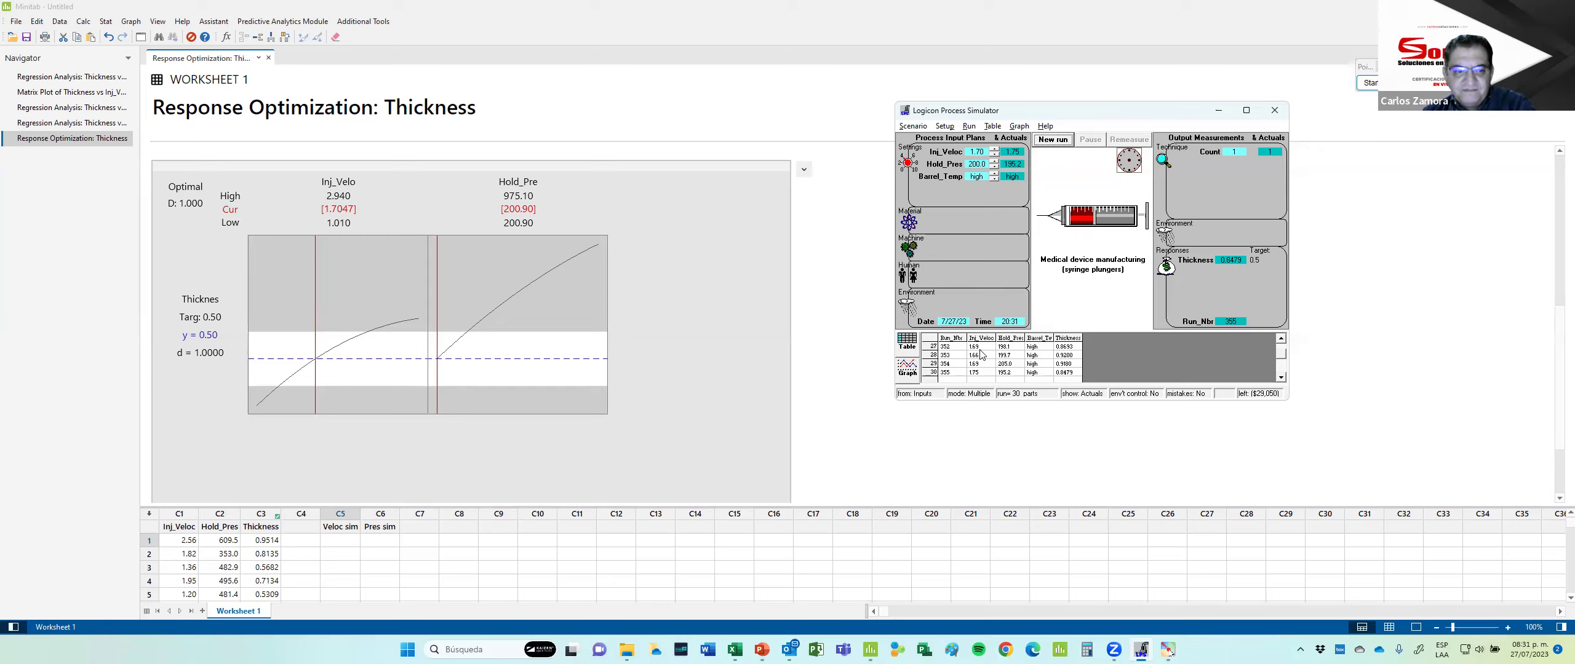
Add a new worksheet in Minitab and paste the simulated run data into it from column C1.
key(alt+Tab)
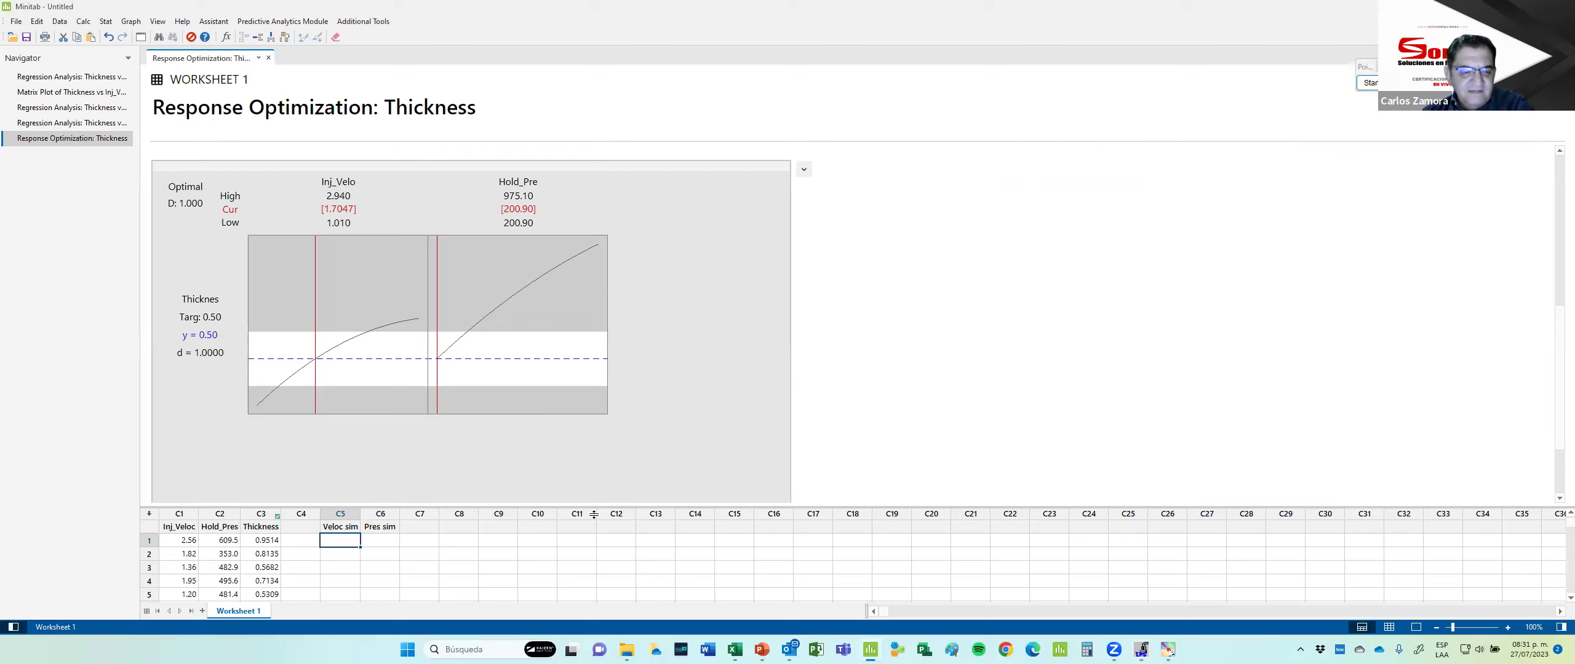
click(204, 612)
key(ctrl+v)
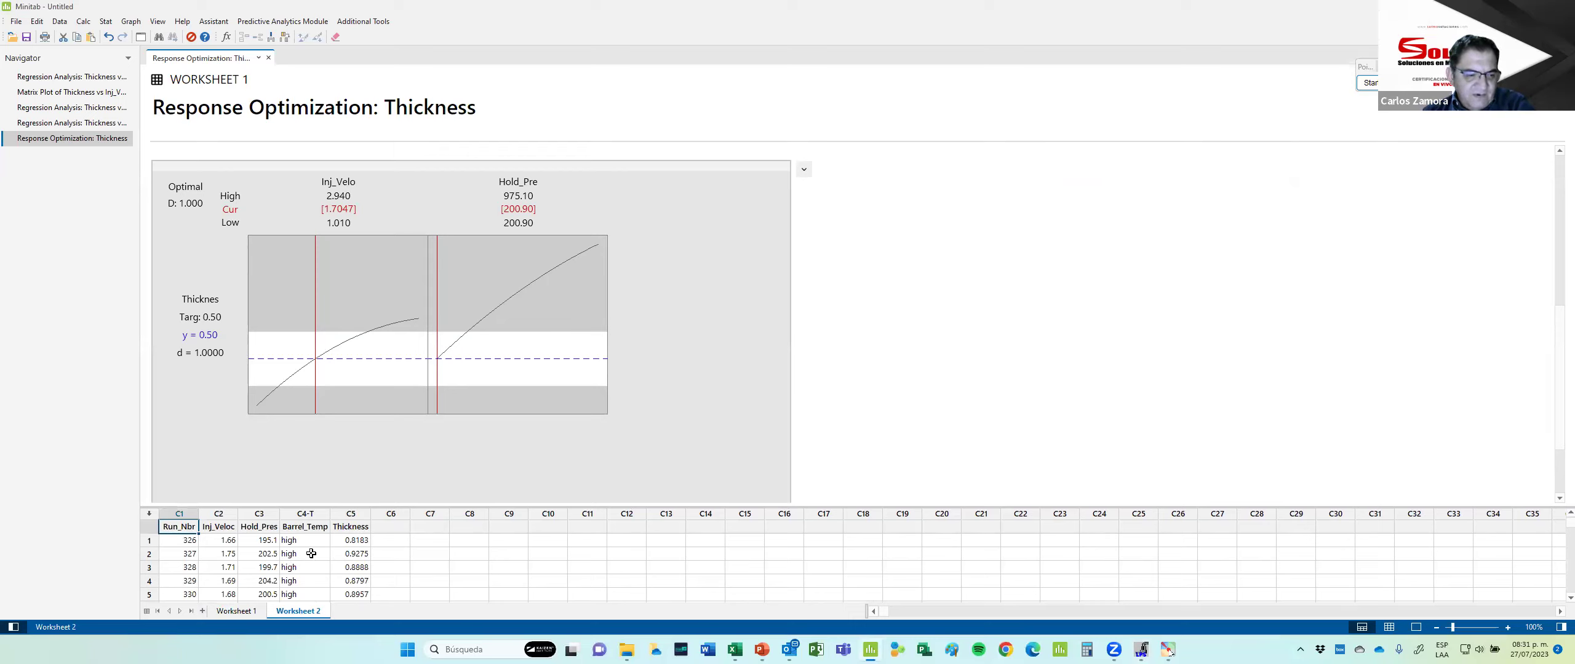
Run the simulation with Barrel_Temp set to low in Logicon Process Simulator and return to Minitab.
key(alt+Tab)
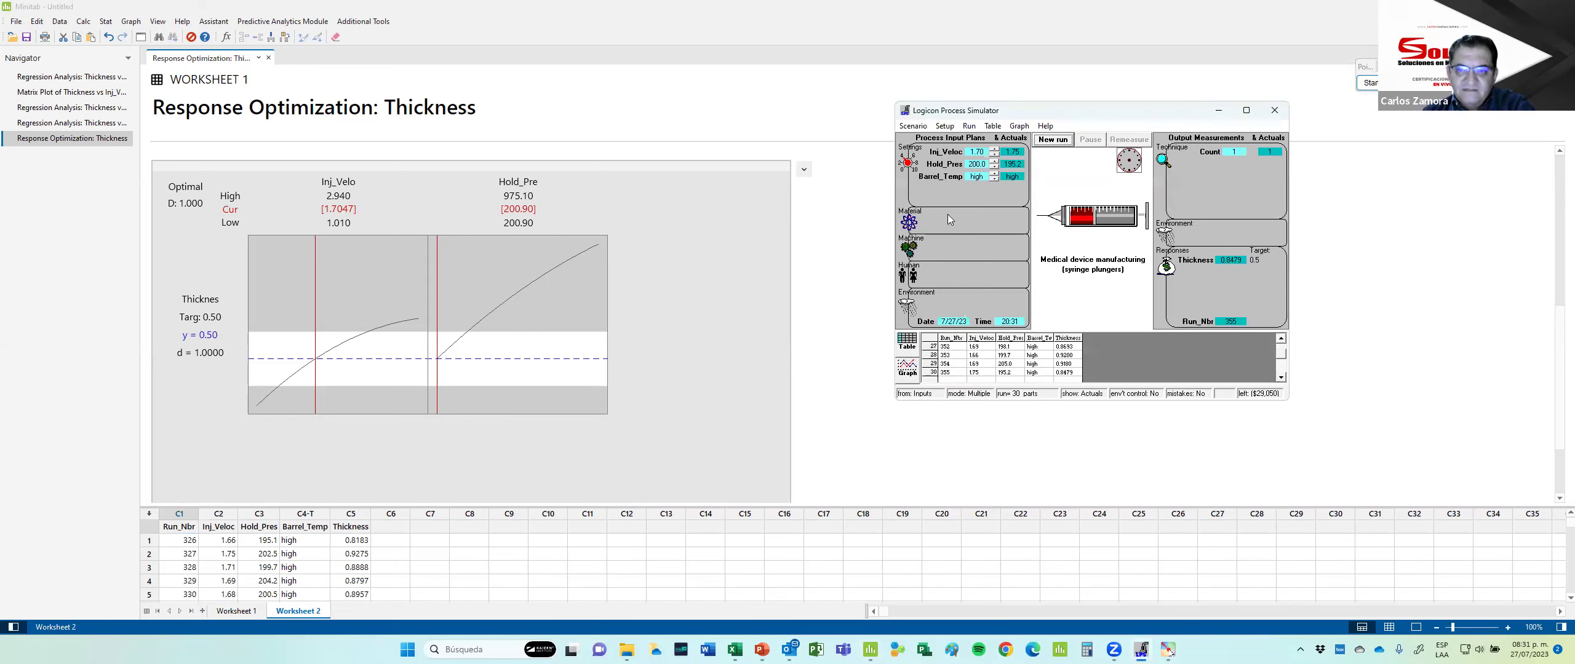
click(978, 178)
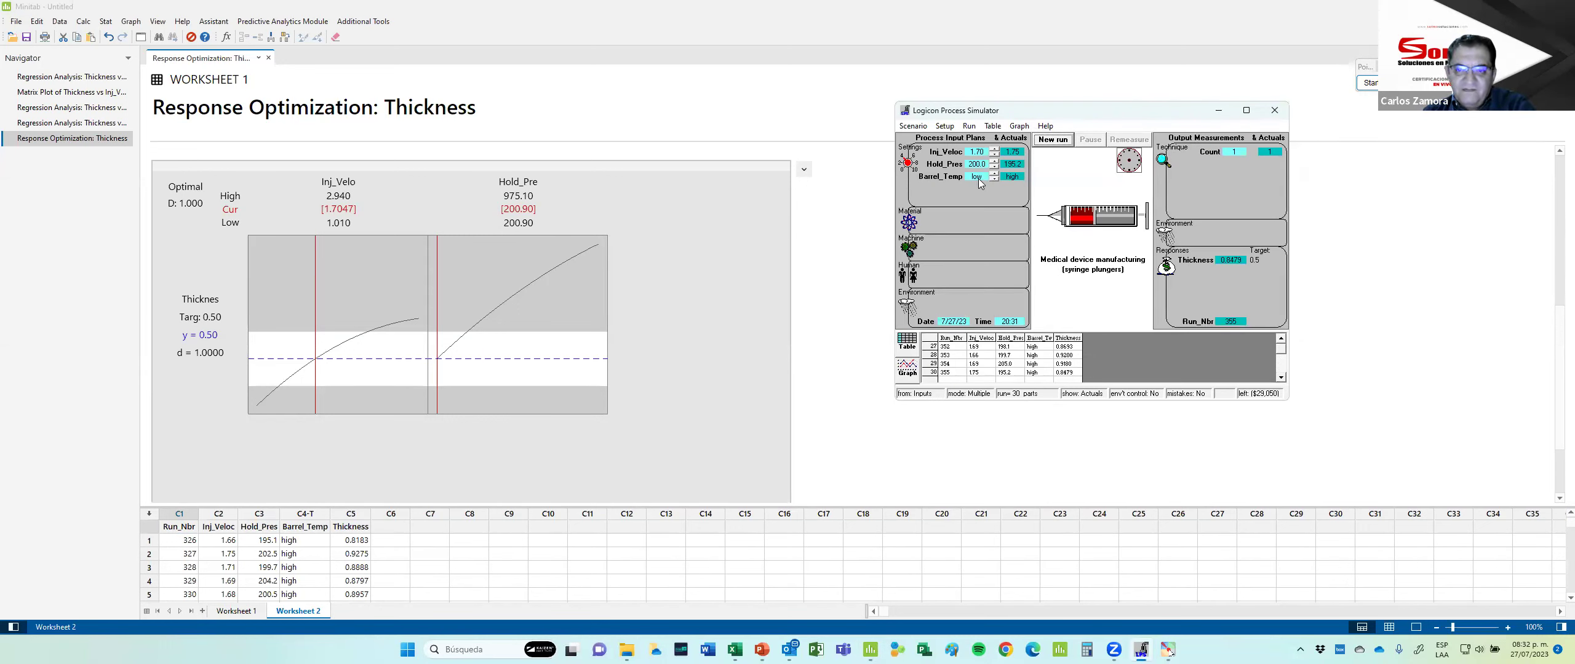
click(1051, 141)
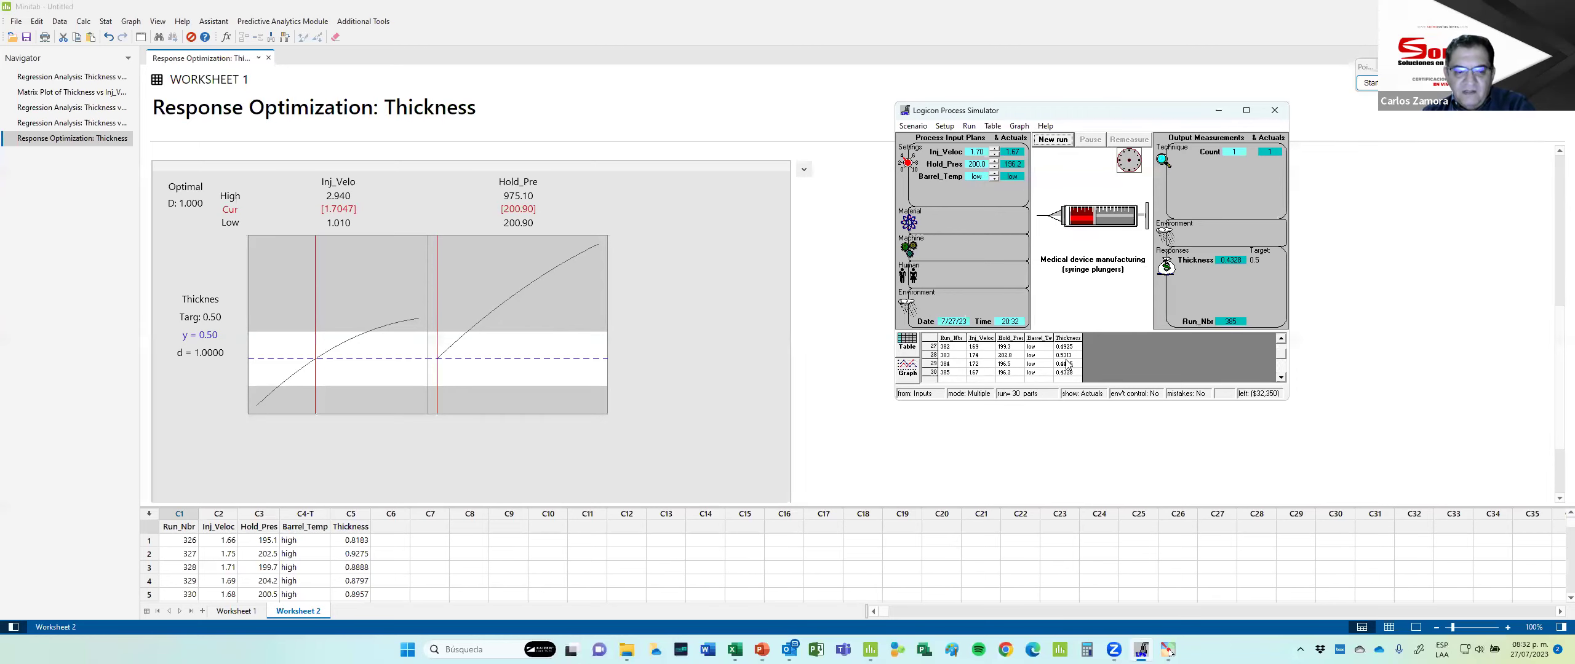
key(alt+Tab)
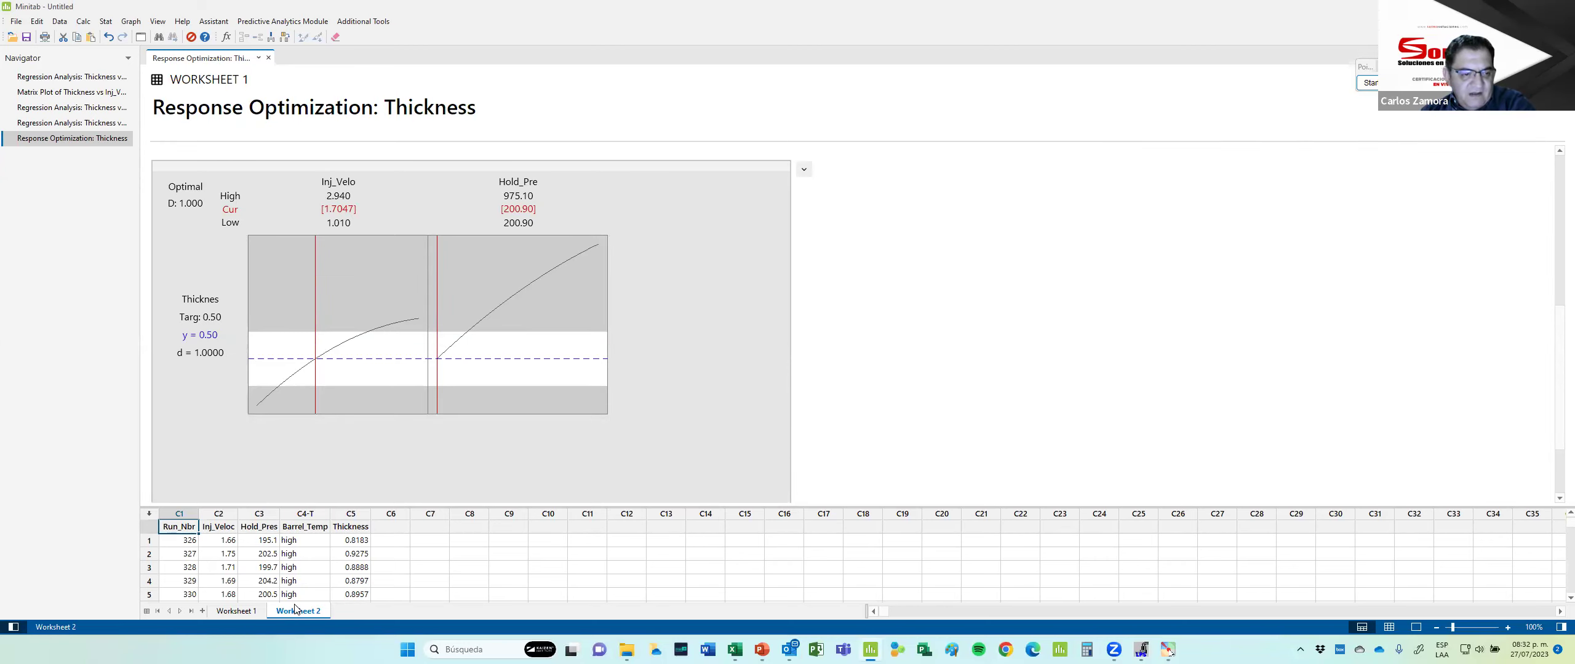
Replace the data in columns C1 to C5 of Worksheet 2 with the copied low Barrel_Temp run data.
mouse_move(176, 516)
mouse_down()
mouse_move(431, 516)
mouse_move(335, 517)
mouse_up()
key(Delete)
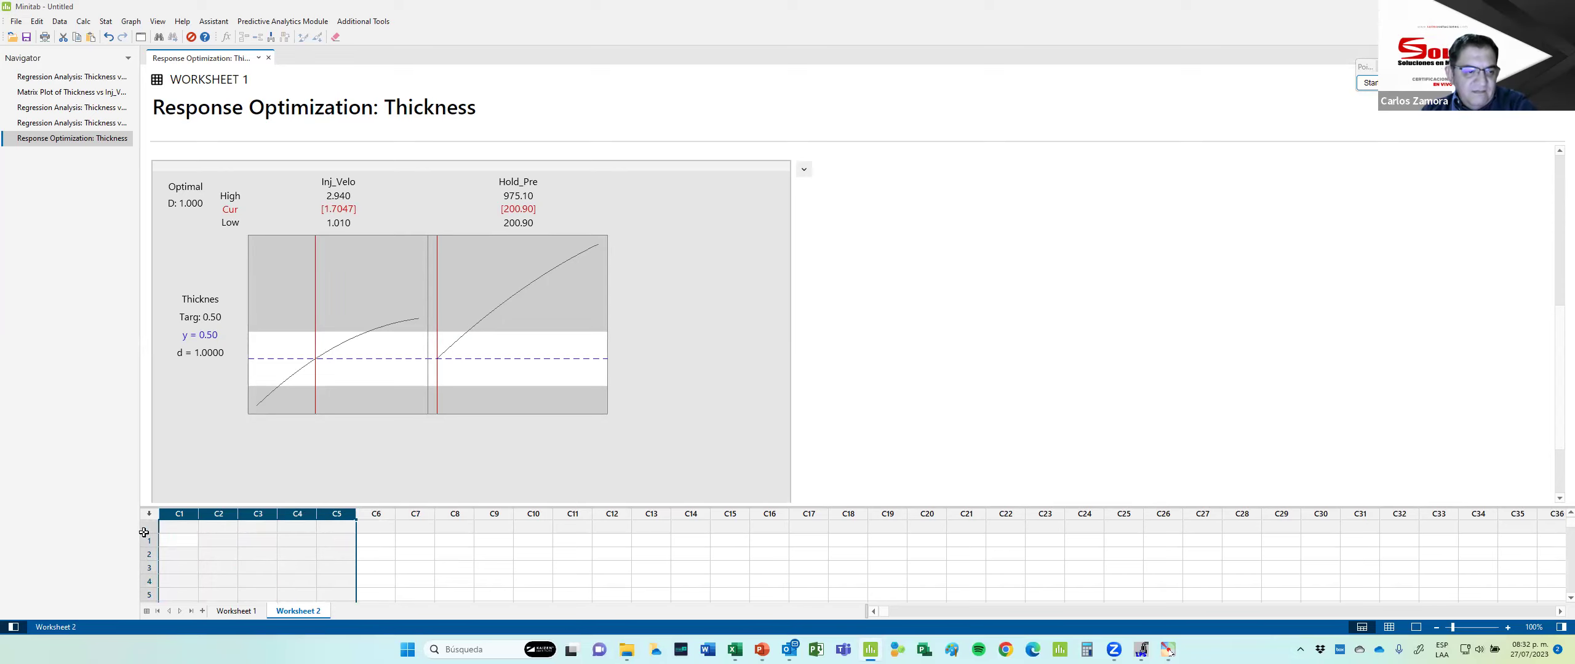
click(173, 527)
key(ctrl+v)
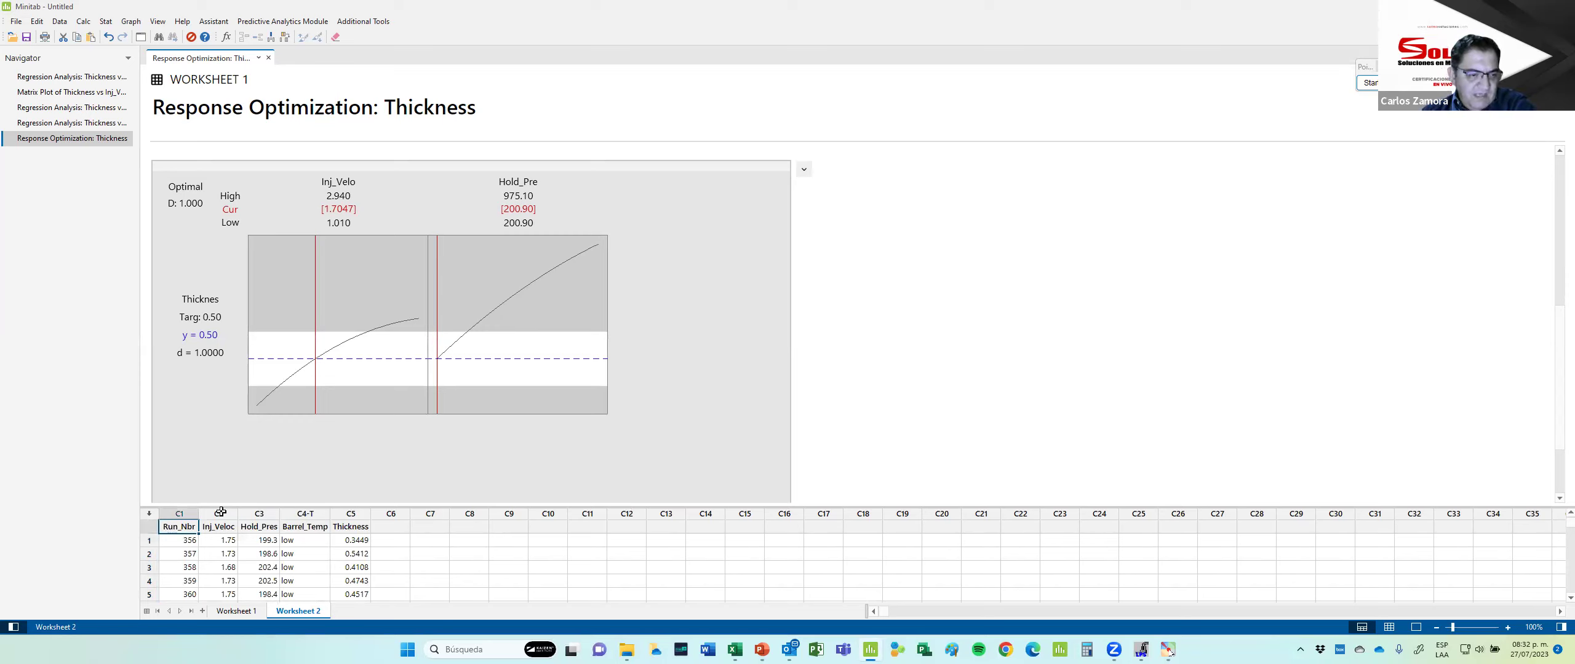
Copy the Inj_Veloc and Hold_Pres columns from Worksheet 2 into a new worksheet, starting at column C1.
drag(220, 513, 250, 513)
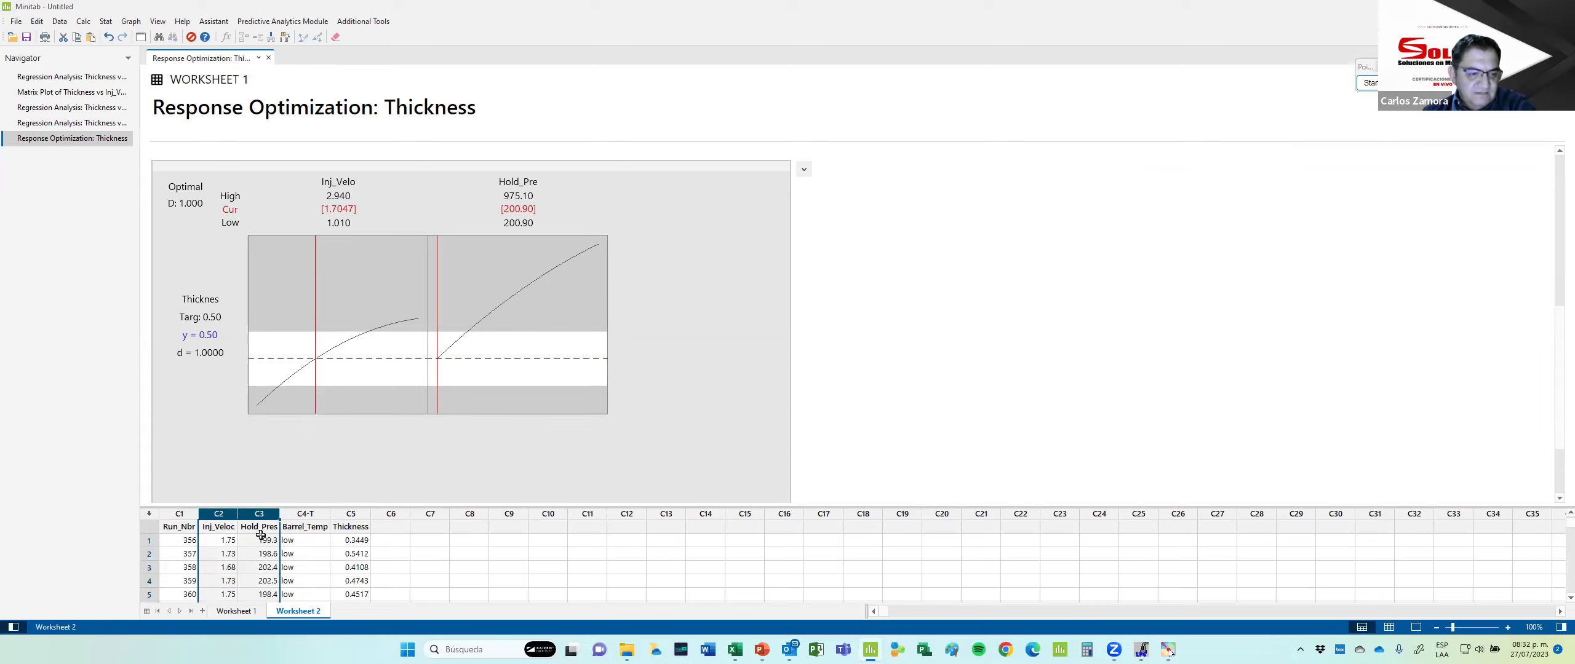
click(202, 611)
key(ctrl+v)
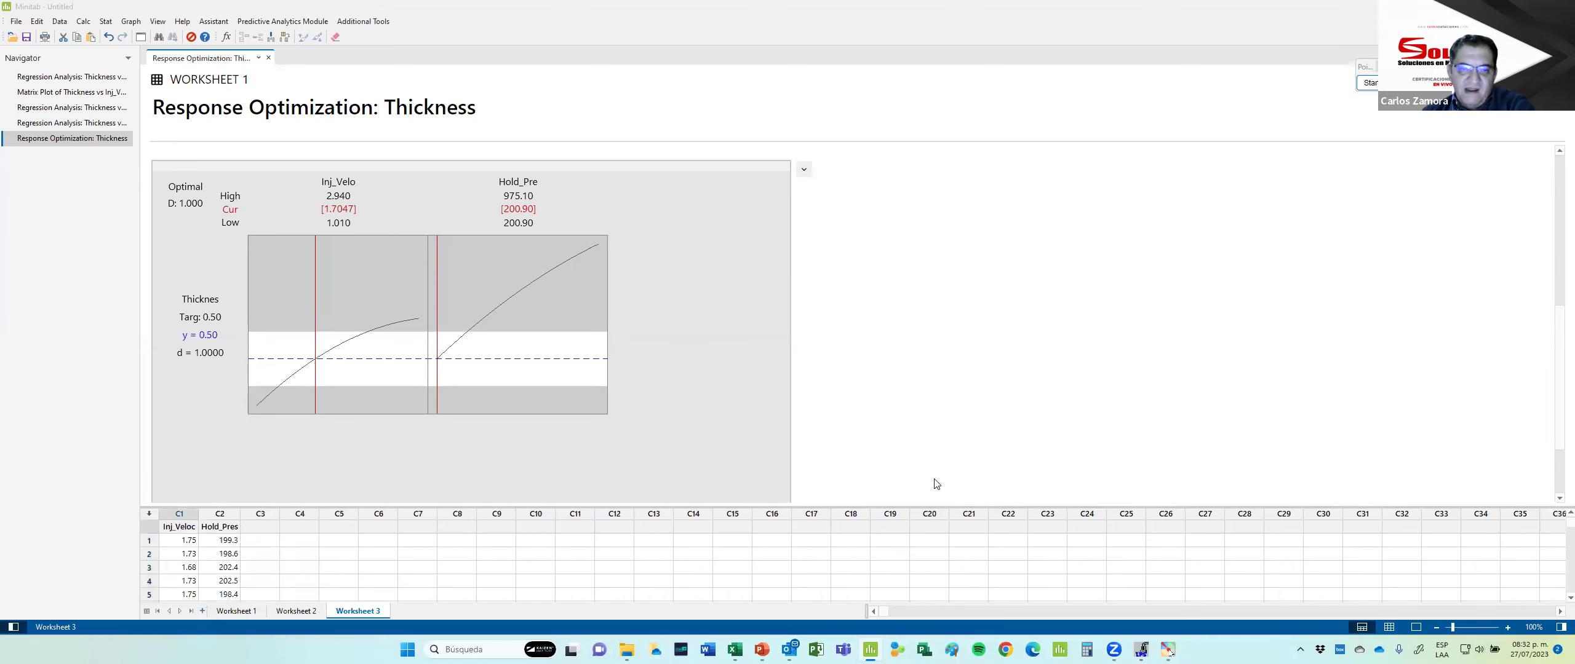
Check the Monte Carlo steps slide in PowerPoint, return to Minitab and review the Inj_Veloc and Hold_Pres data in data-only view.
key(alt+Tab)
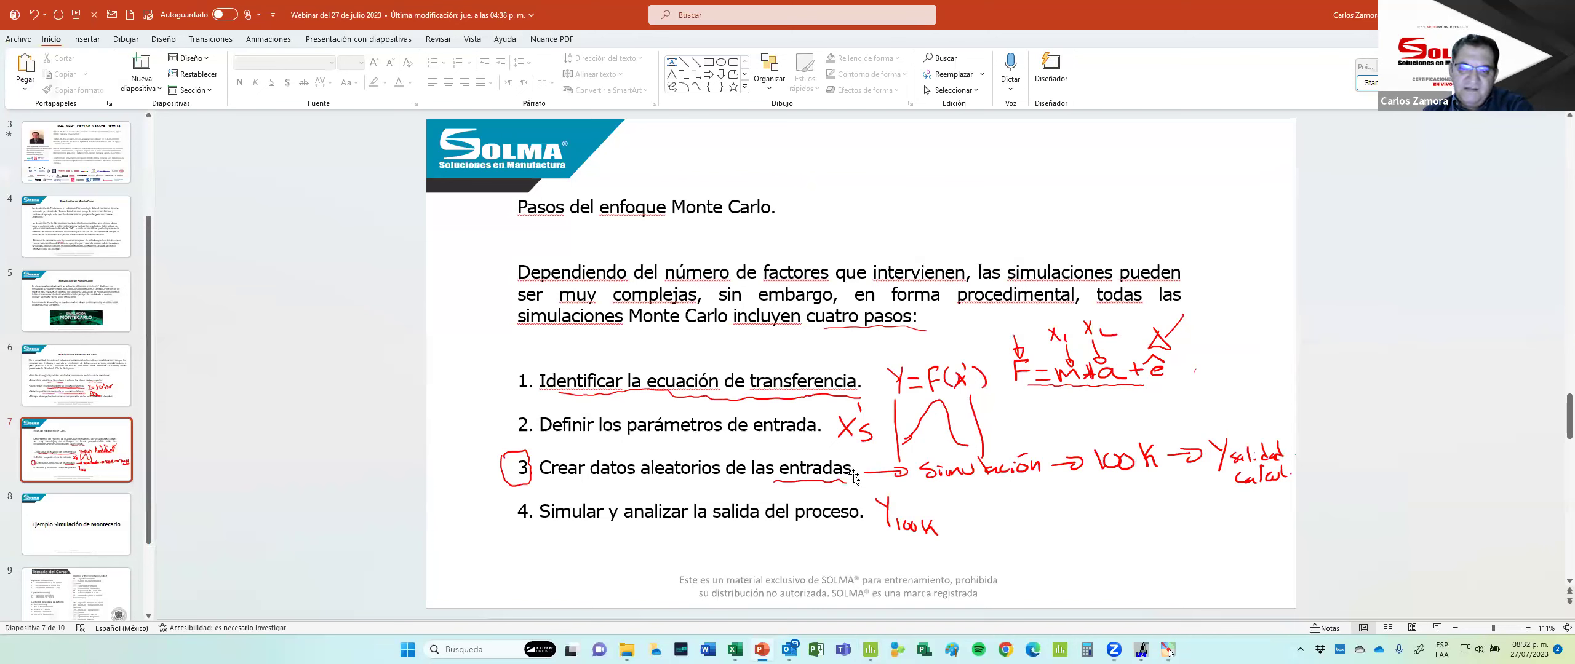
key(alt+Tab)
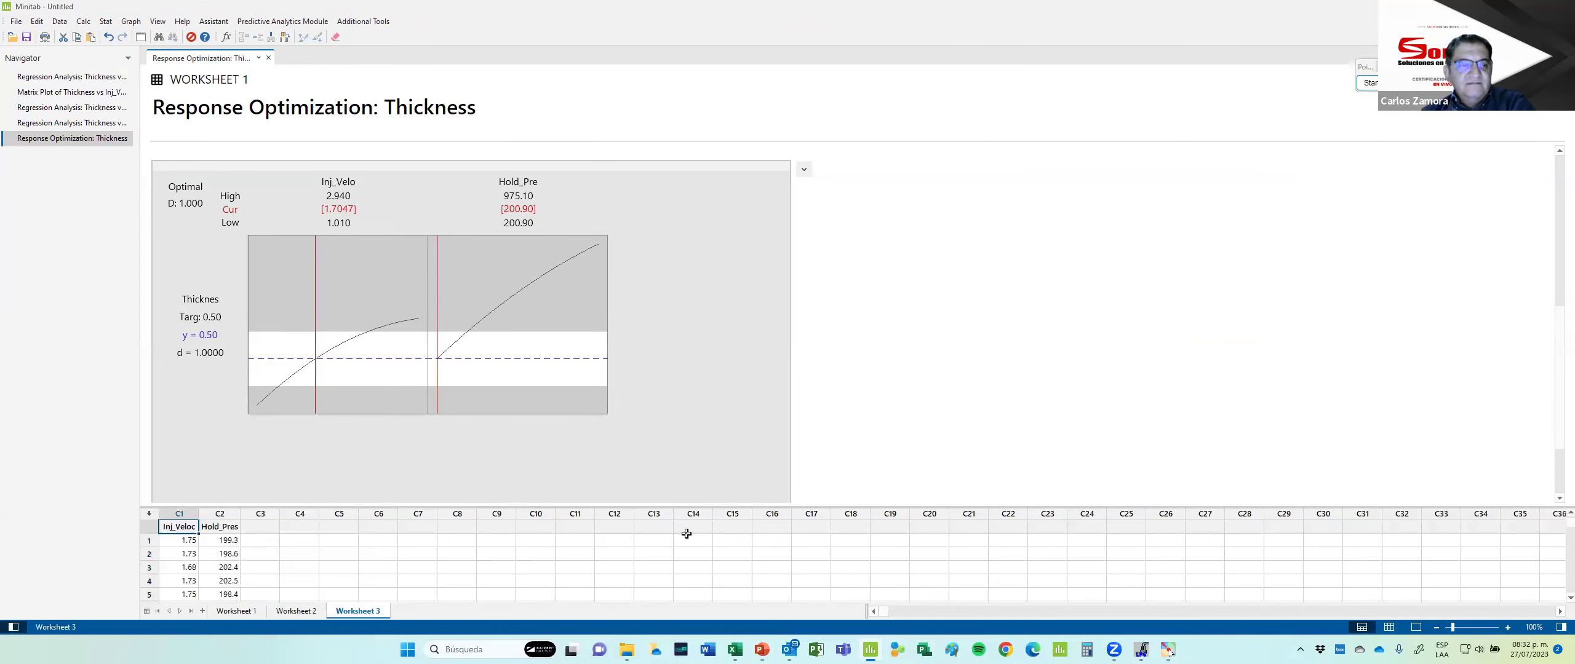
click(1387, 627)
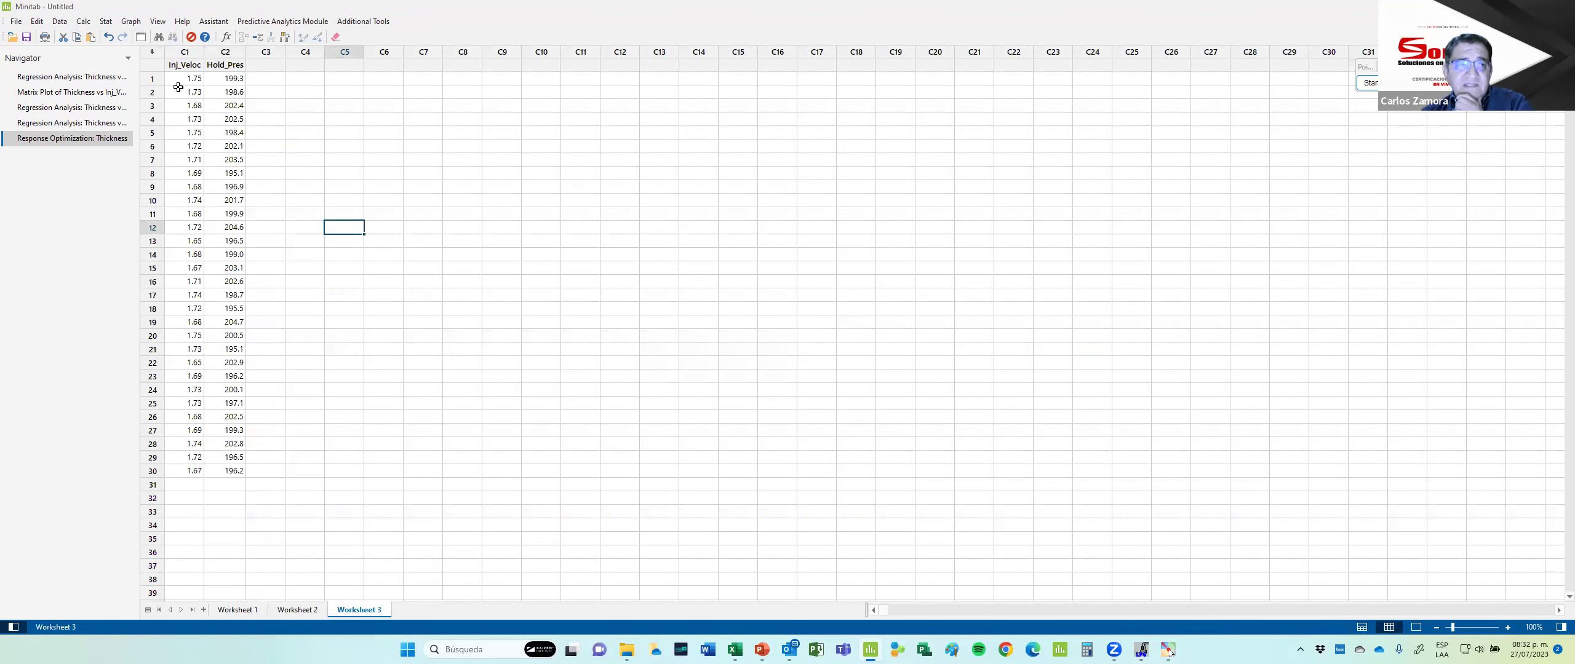
drag(191, 78, 241, 465)
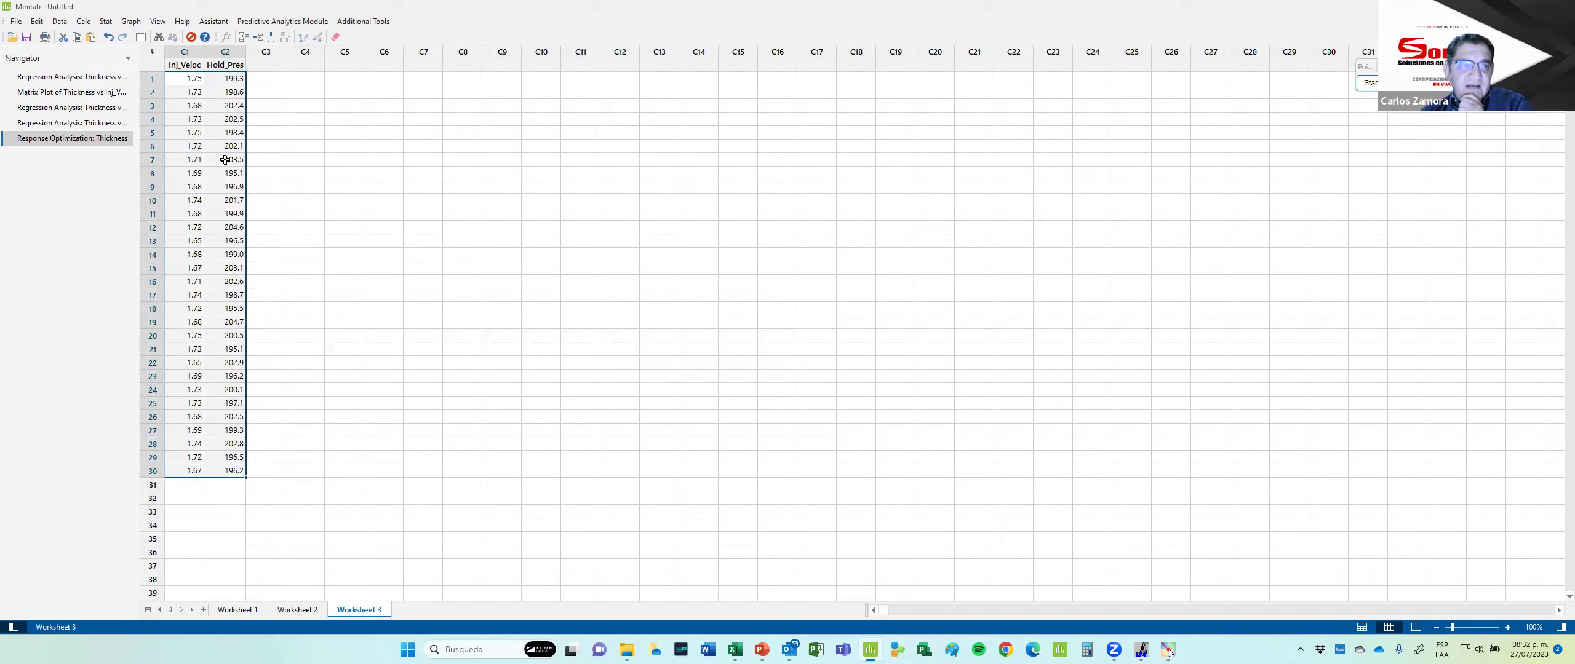
click(189, 79)
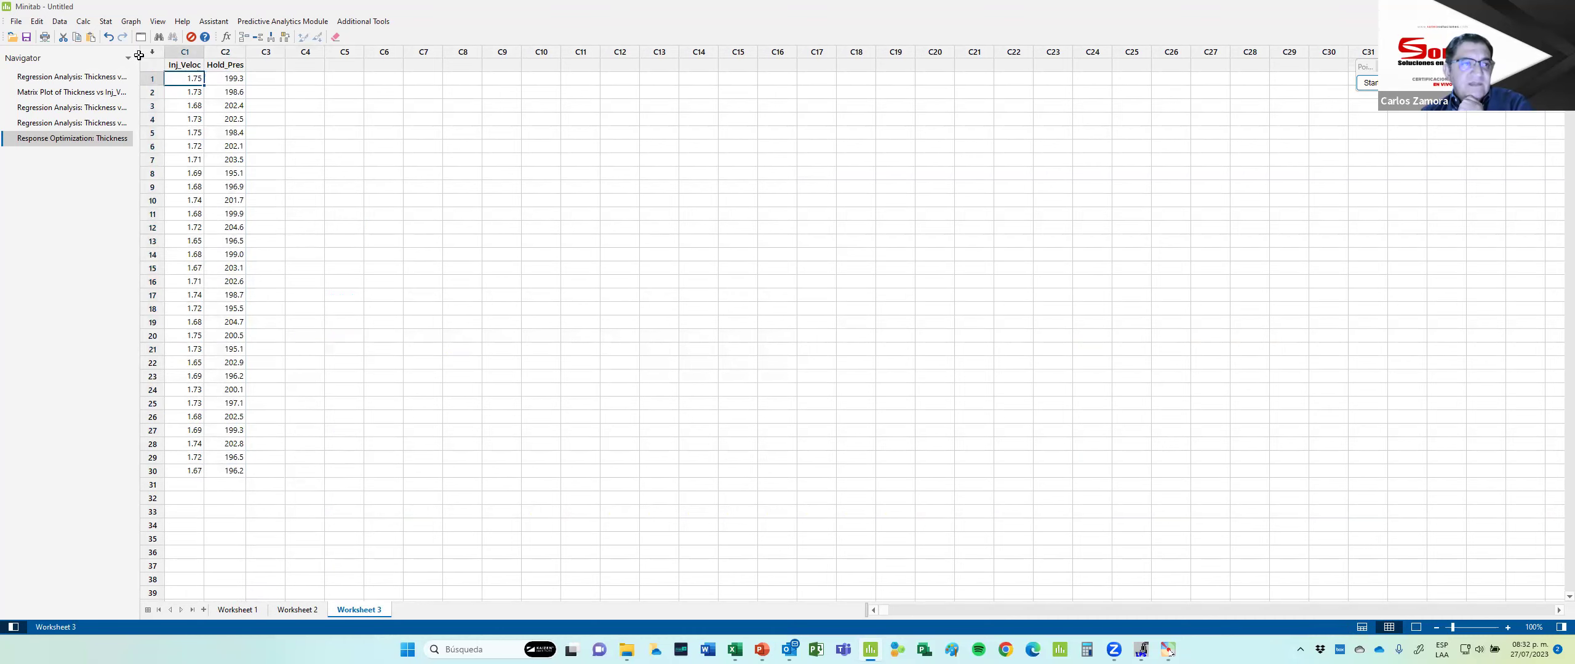
Run Individual Distribution Identification on Inj_Veloc with subgroup size 1, using all distributions and transformations.
click(107, 23)
mouse_move(133, 106)
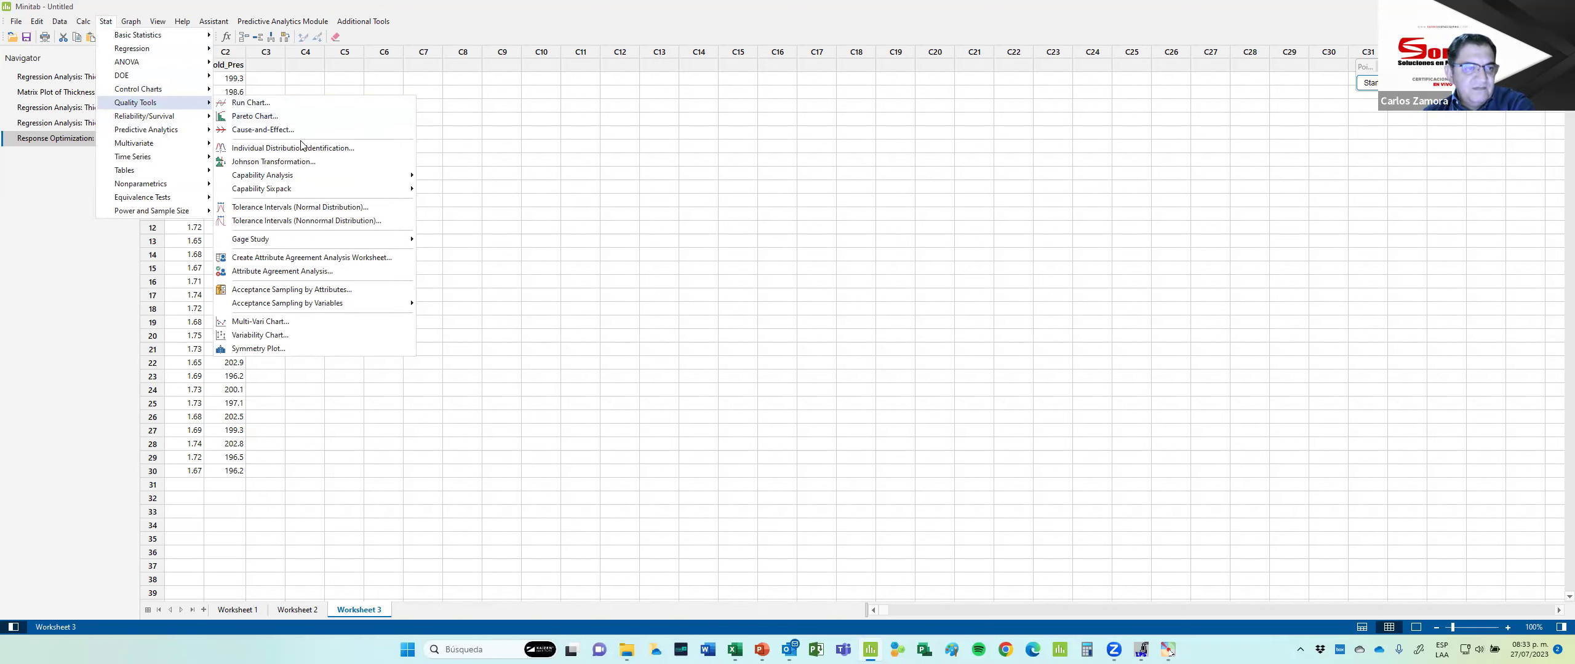
click(342, 154)
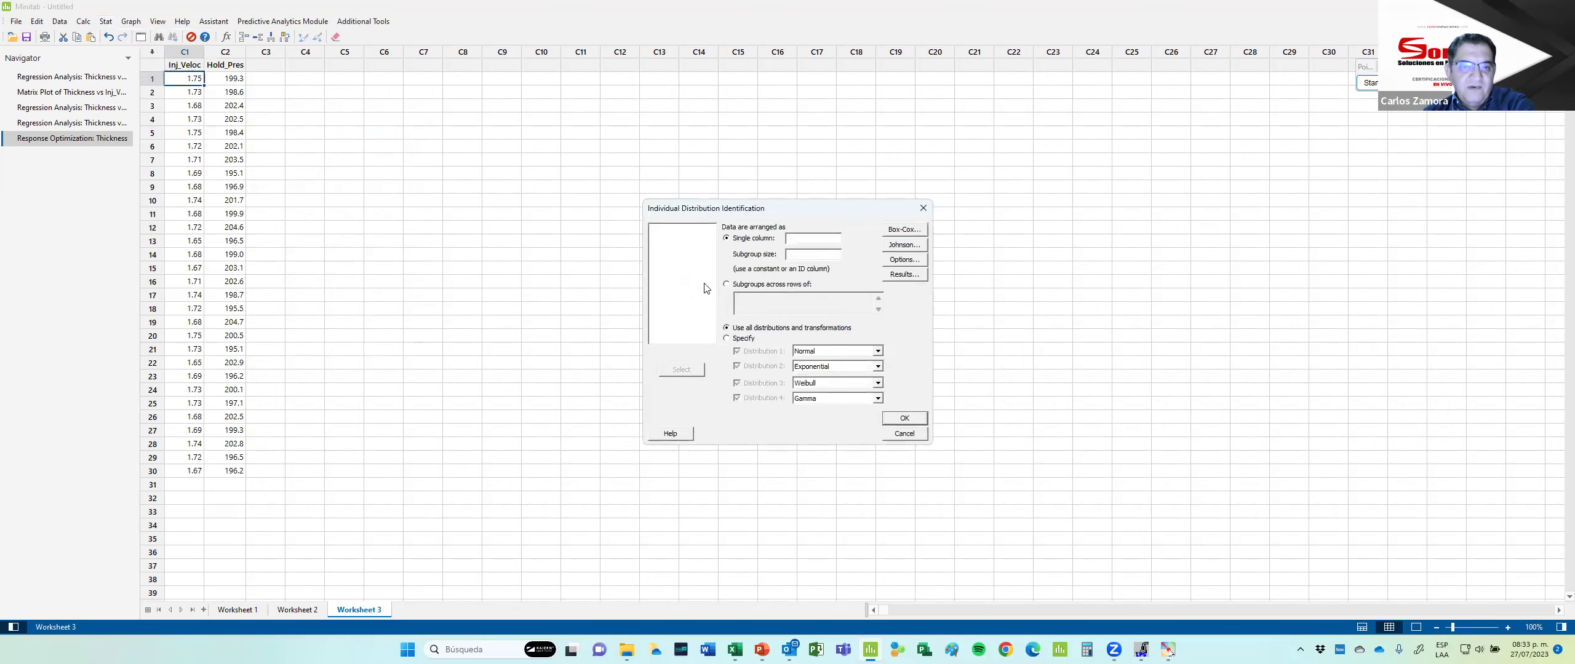
double_click(680, 228)
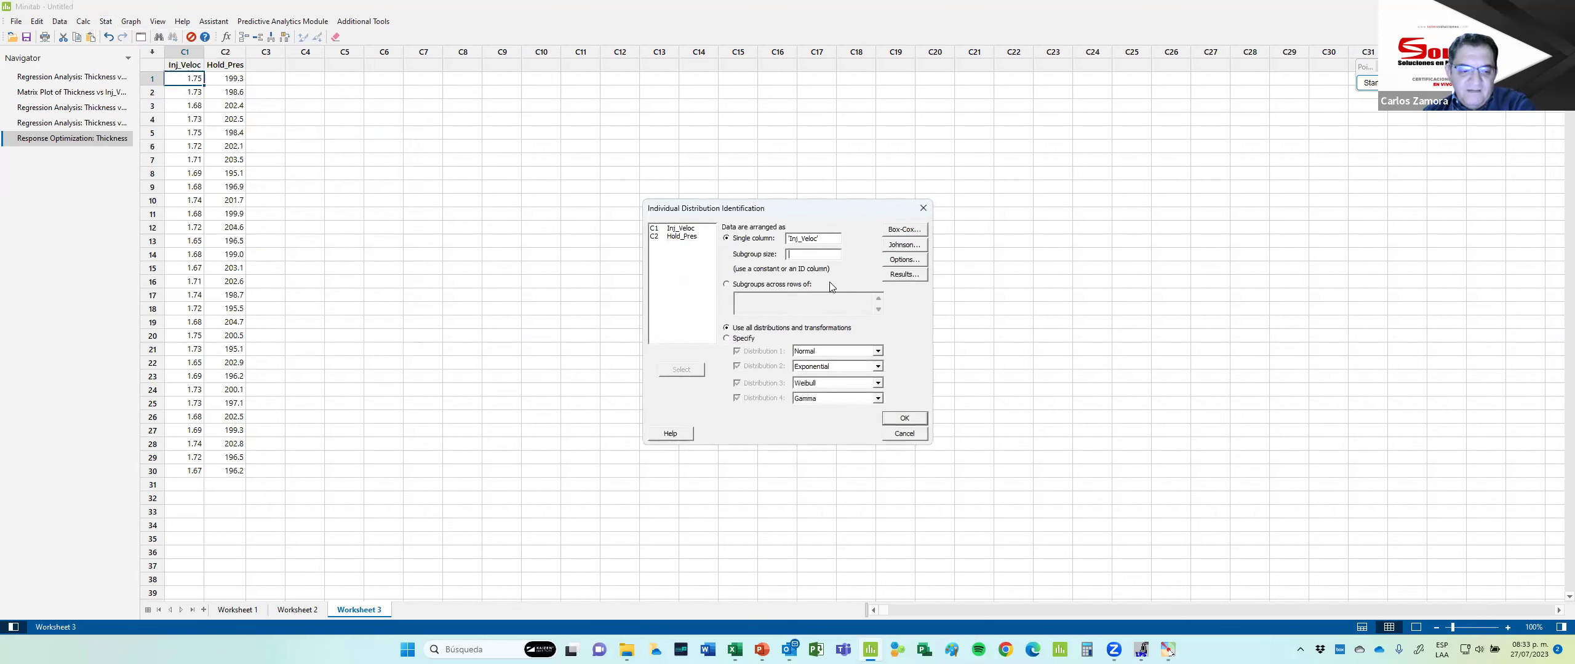
click(904, 418)
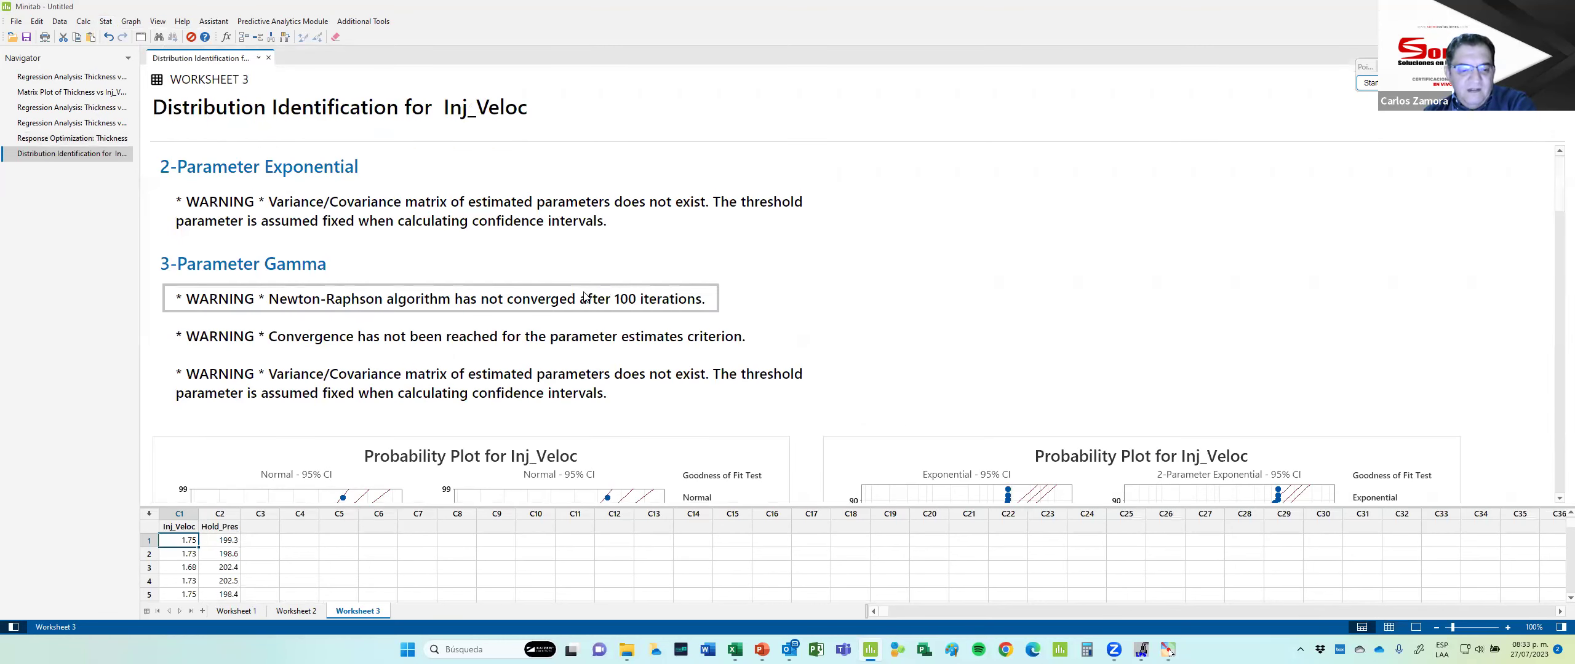
Repeat Individual Distribution Identification for Hold_Pres with subgroup size 1 and all distributions and transformations.
key(ctrl+e)
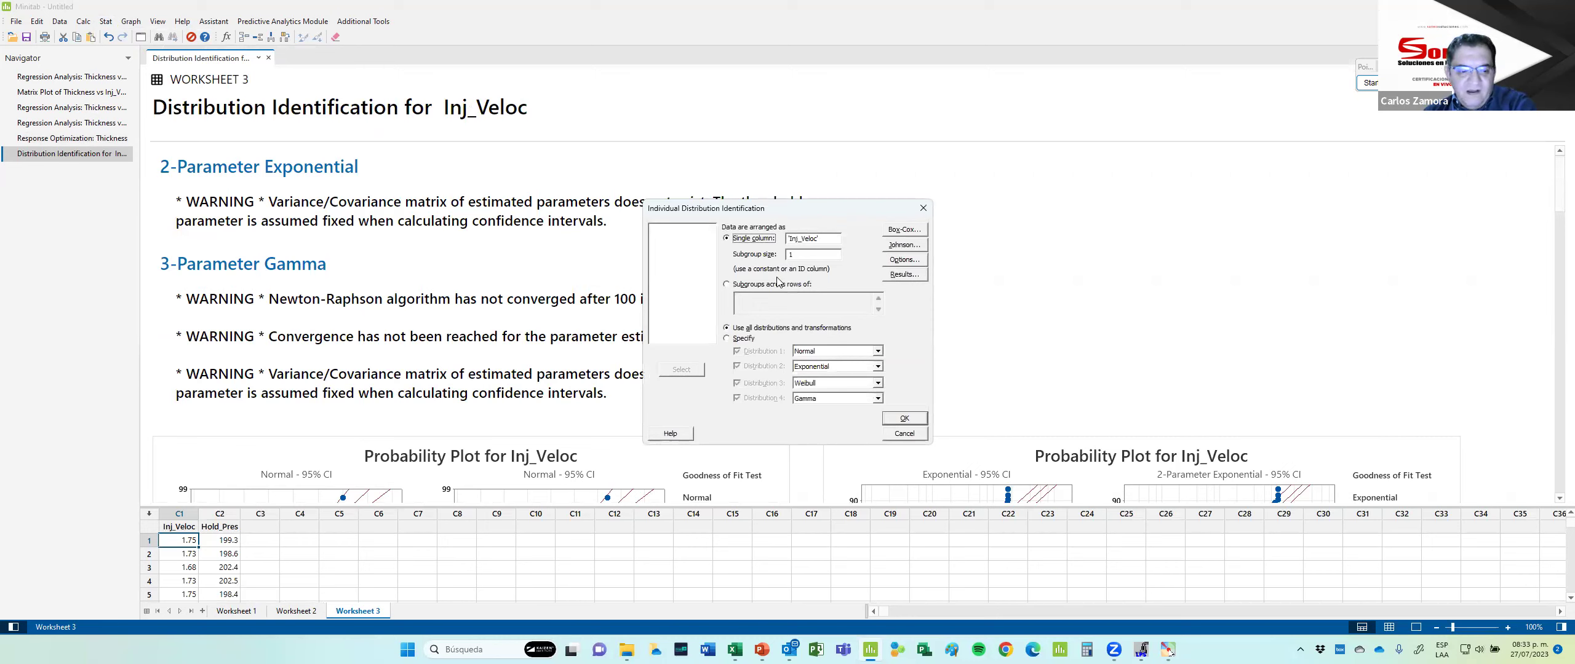
click(812, 238)
double_click(681, 236)
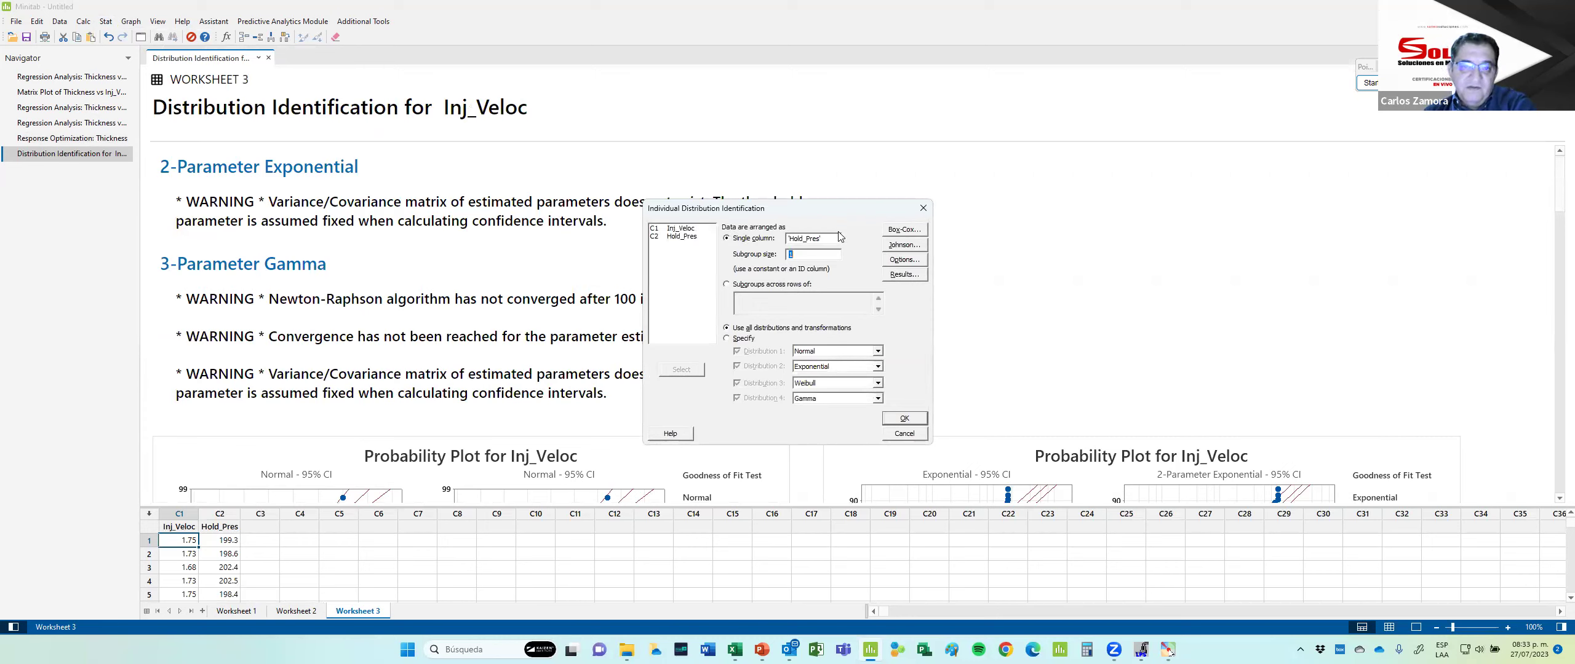
click(903, 418)
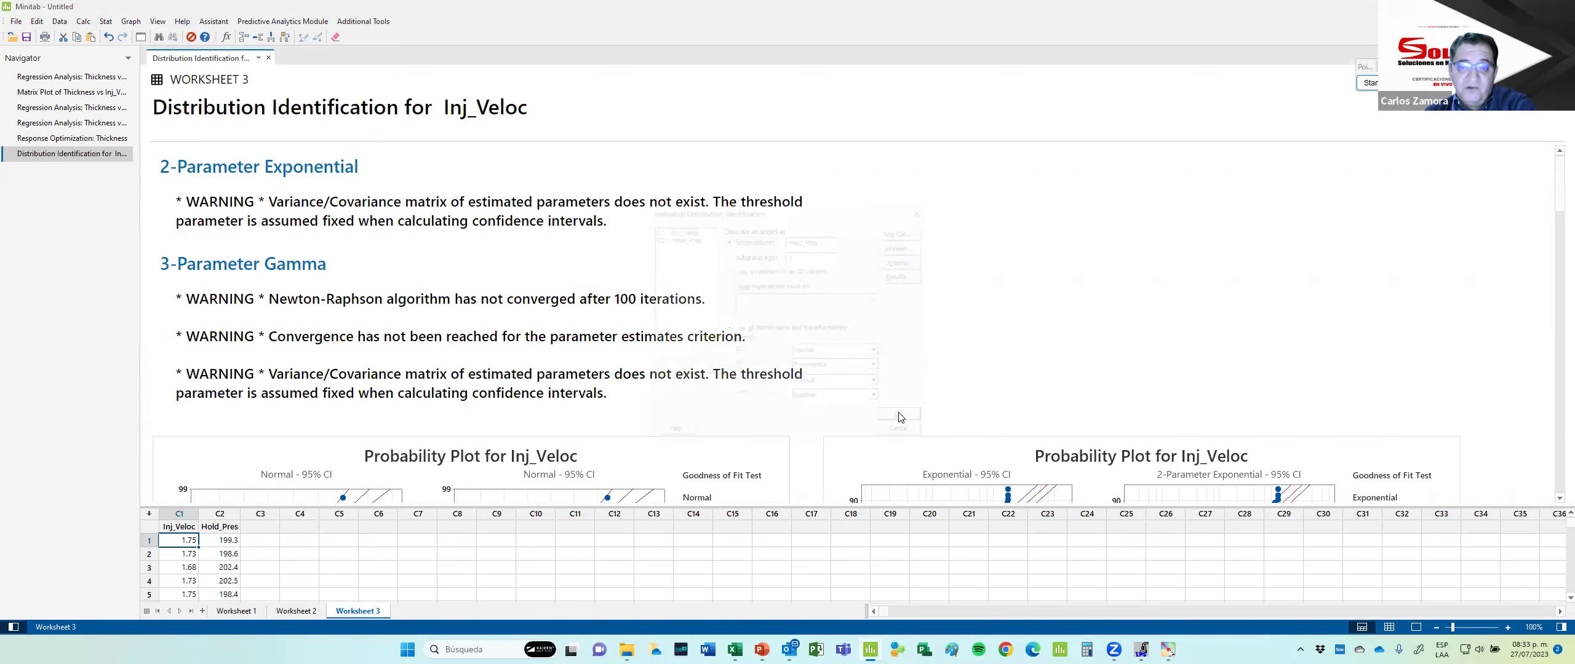
Show the Inj_Veloc distribution identification in output-only view and examine its probability plots and goodness-of-fit P-values.
double_click(90, 158)
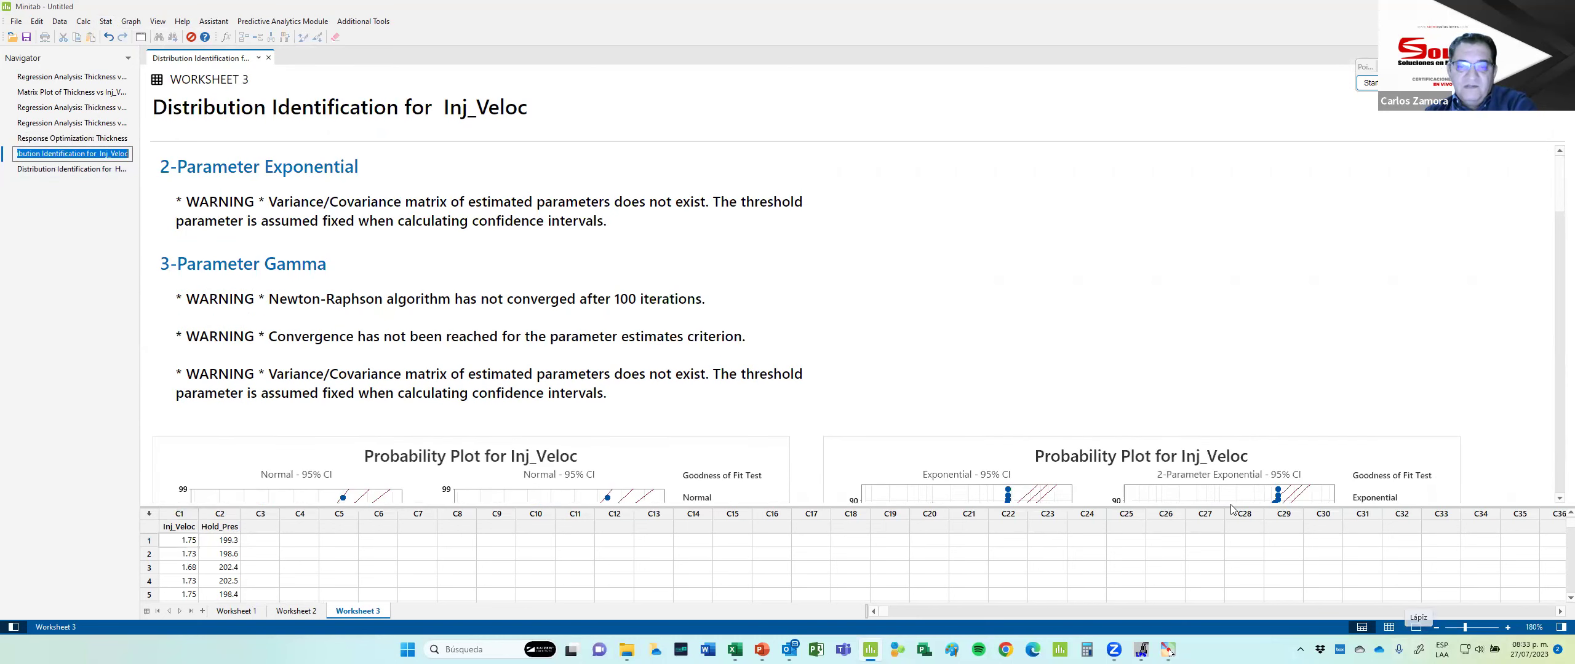
click(1415, 626)
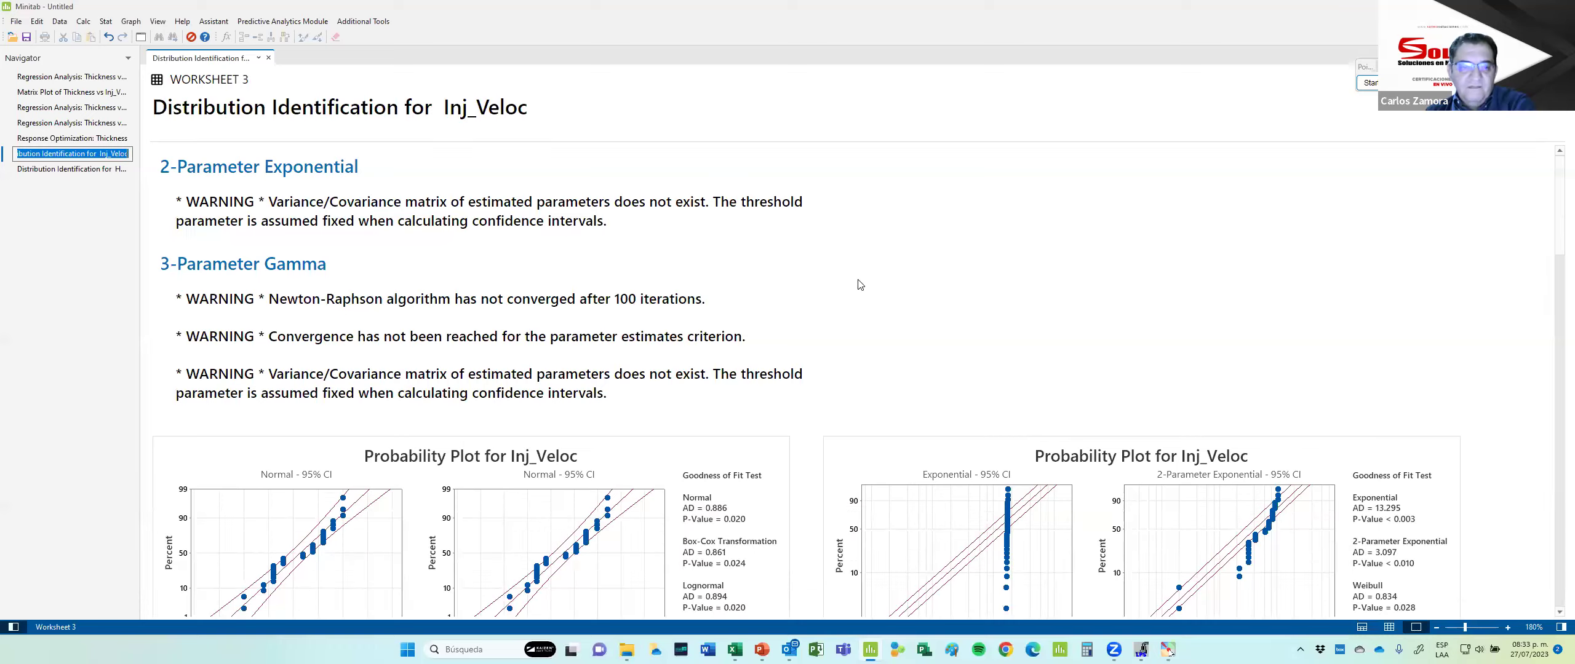
scroll(859, 284, down, 3)
scroll(859, 284, down, 15)
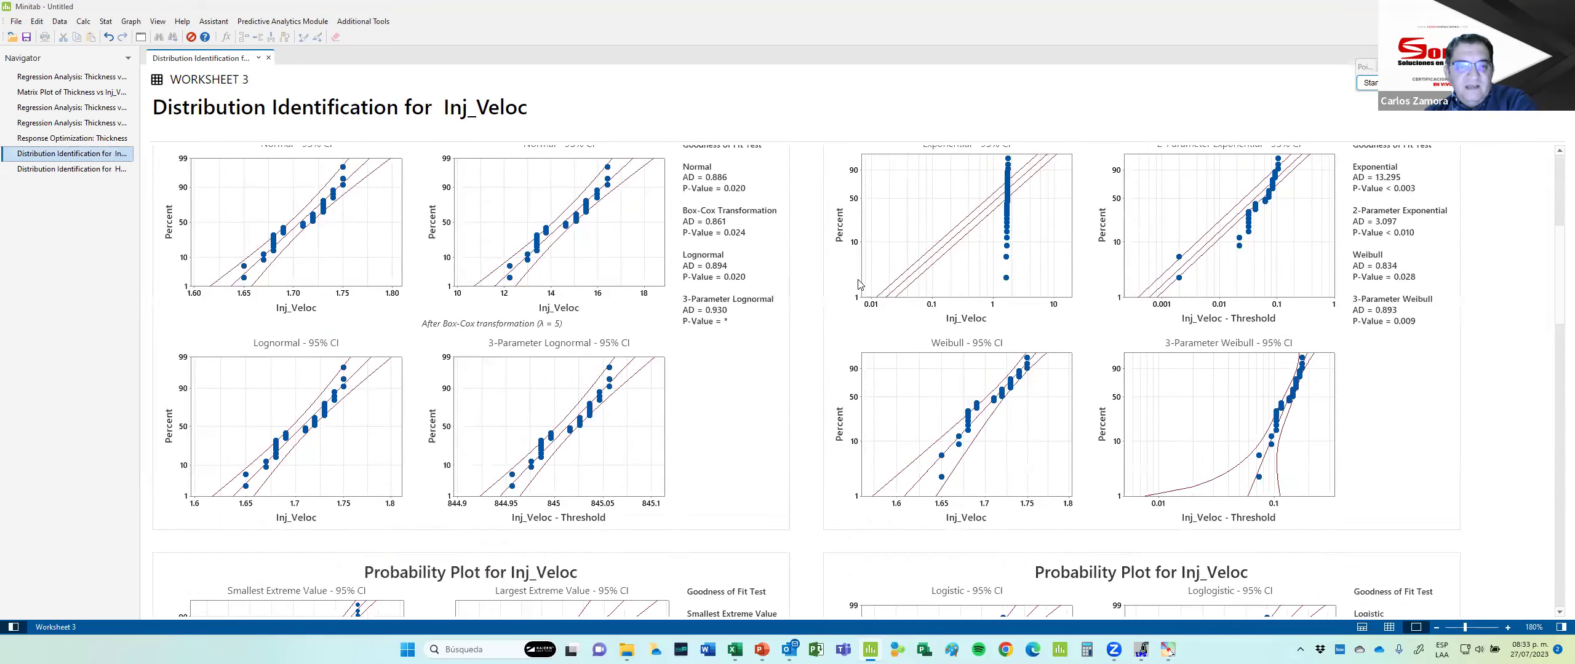
scroll(860, 284, down, 2)
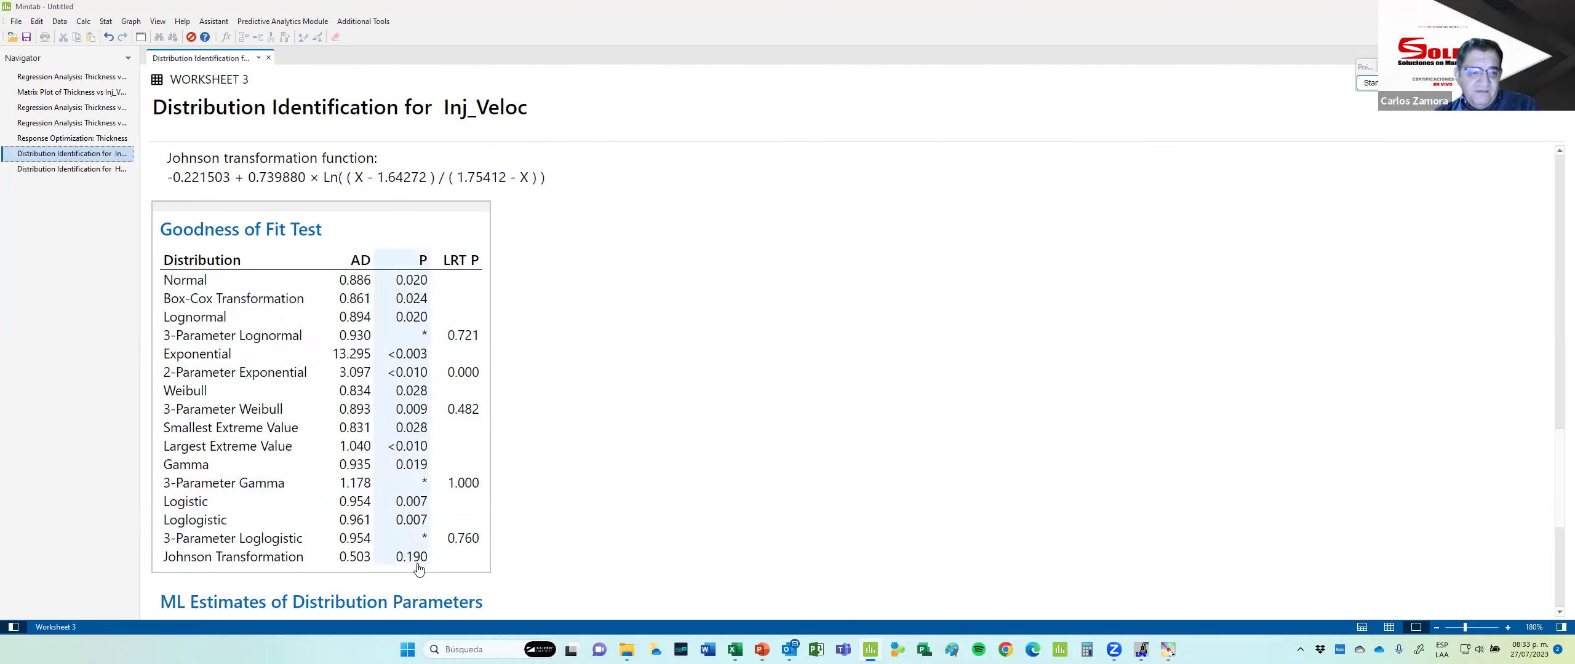
scroll(729, 472, up, 8)
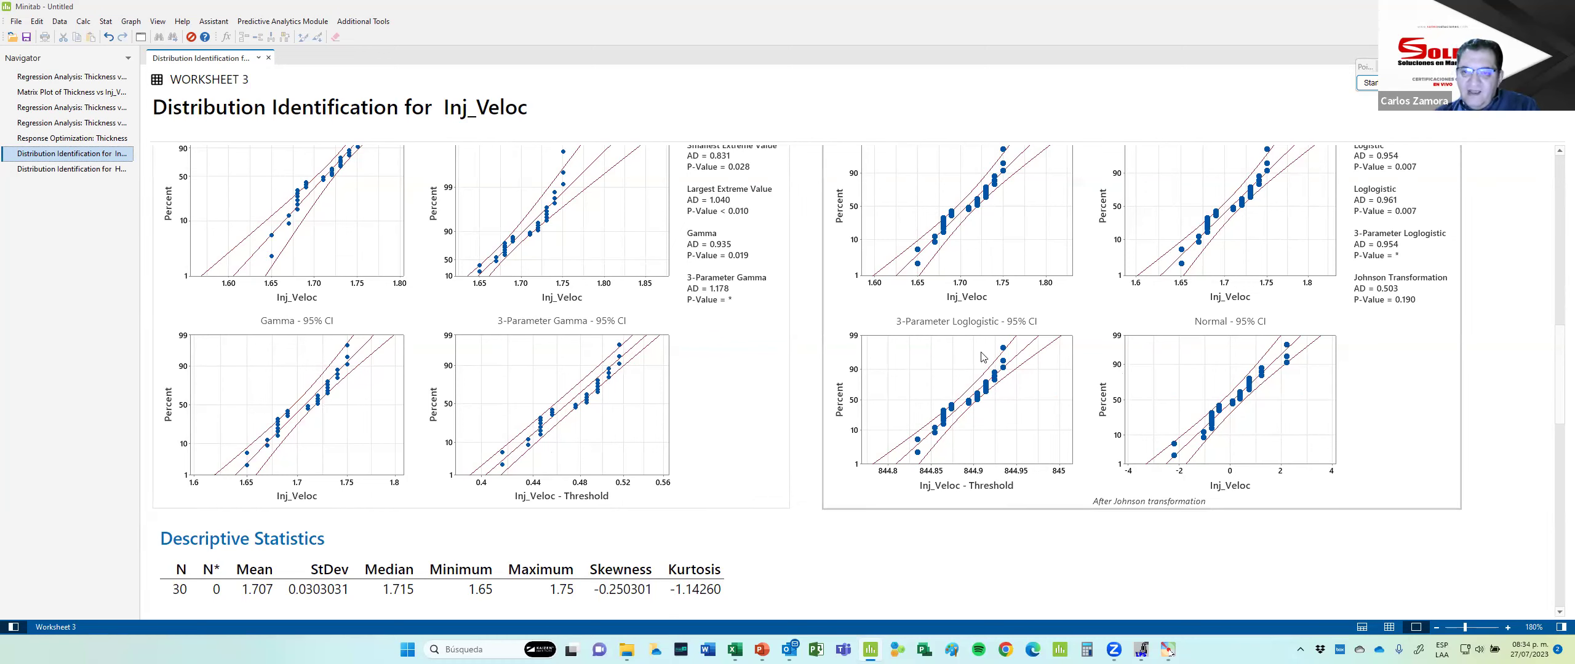
scroll(794, 381, up, 5)
scroll(764, 386, down, 4)
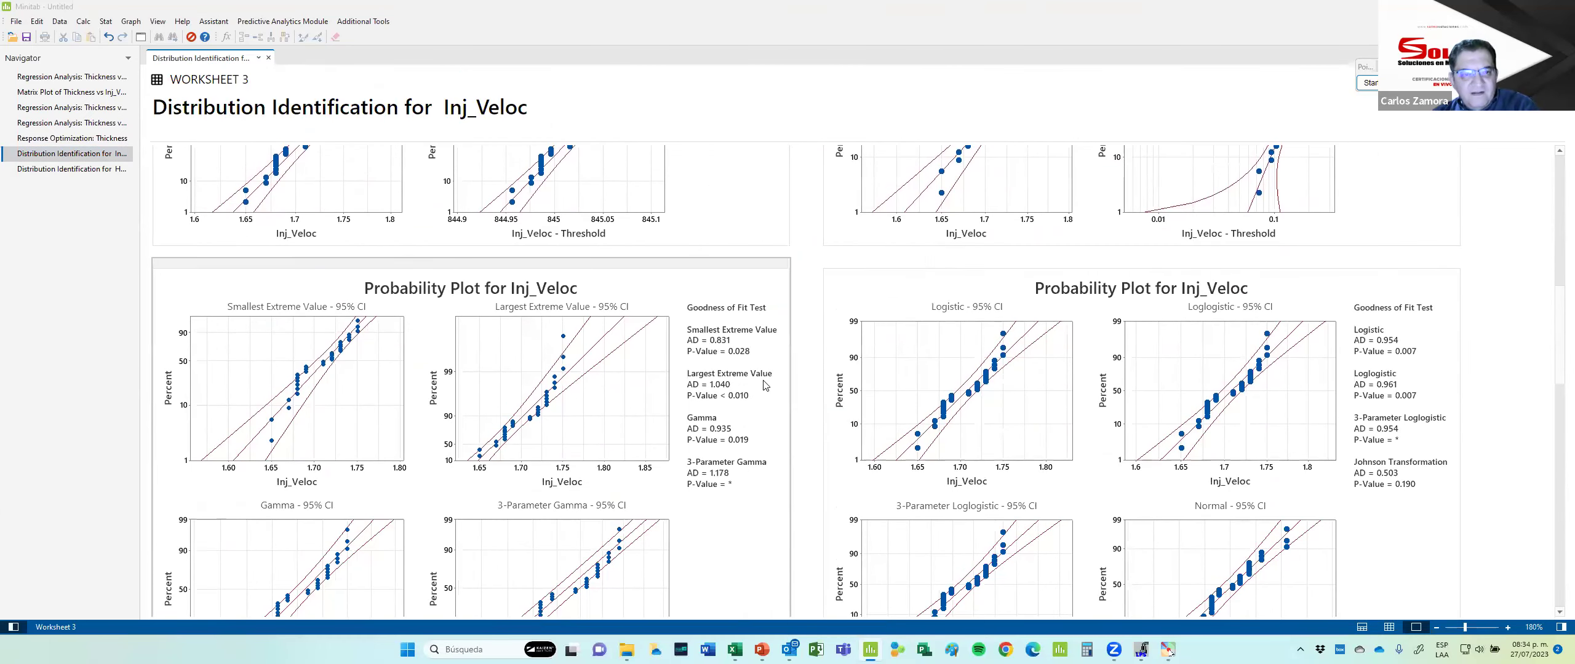
Switch to Excel, look over the Inj_Veloc values on sheet Hoja5, and return to the Minitab results.
key(alt+Tab)
key(alt+Tab)
key(alt+Tab)
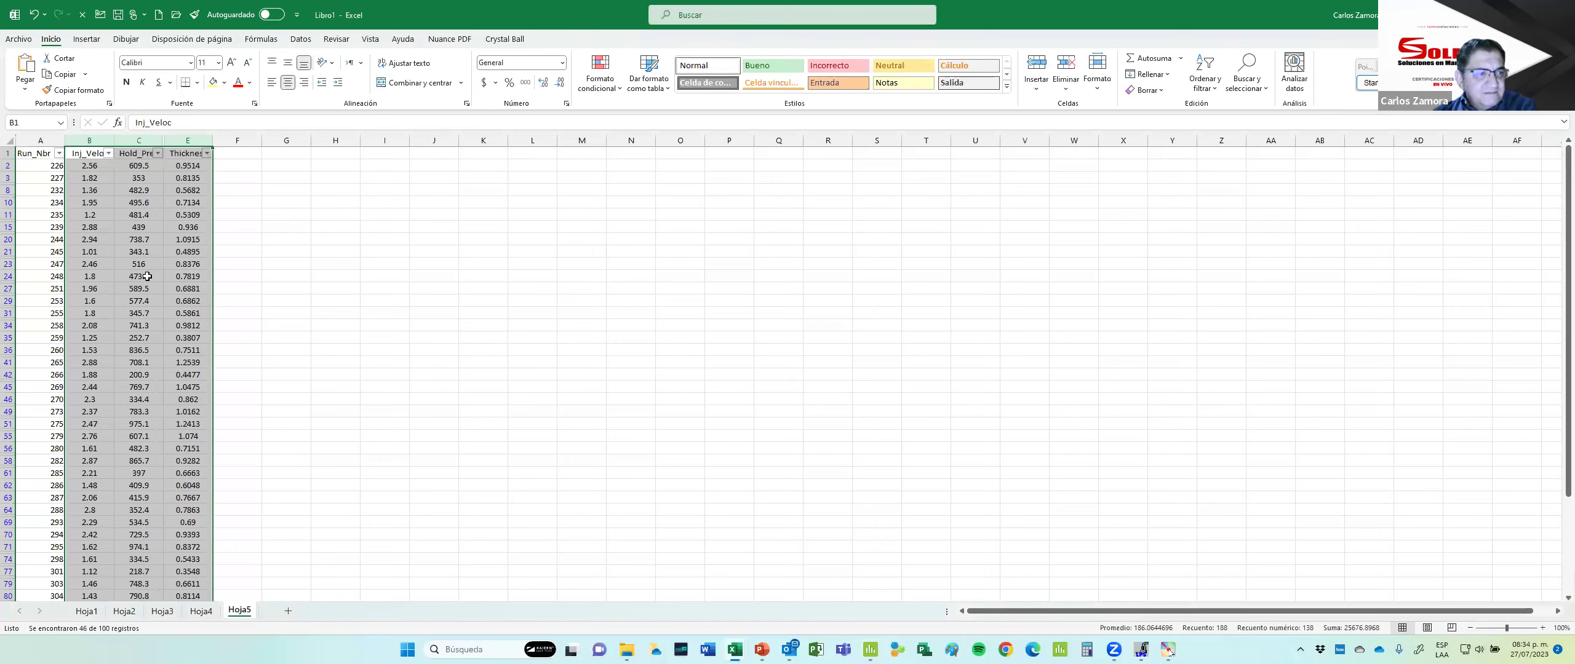
click(86, 275)
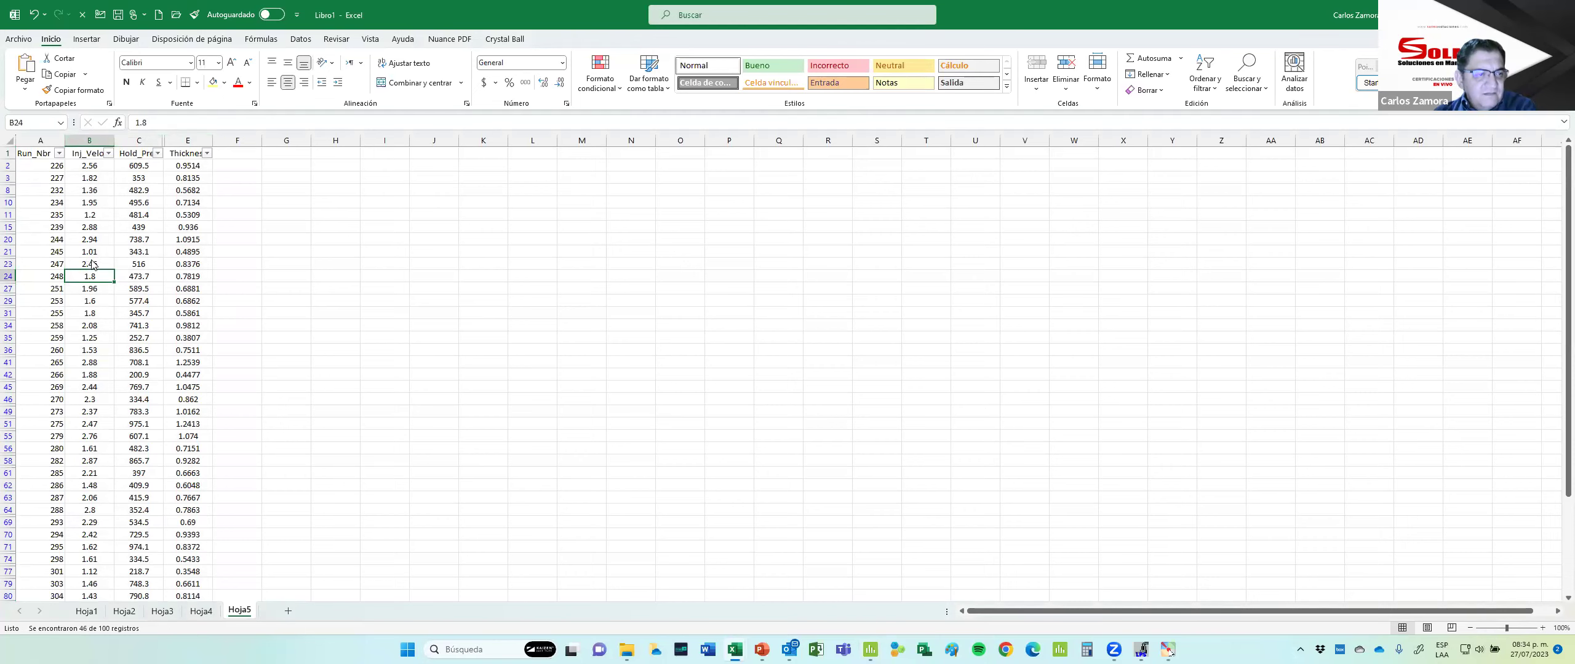
key(alt+Tab)
key(alt+Tab)
click(97, 166)
click(94, 276)
key(alt+Tab)
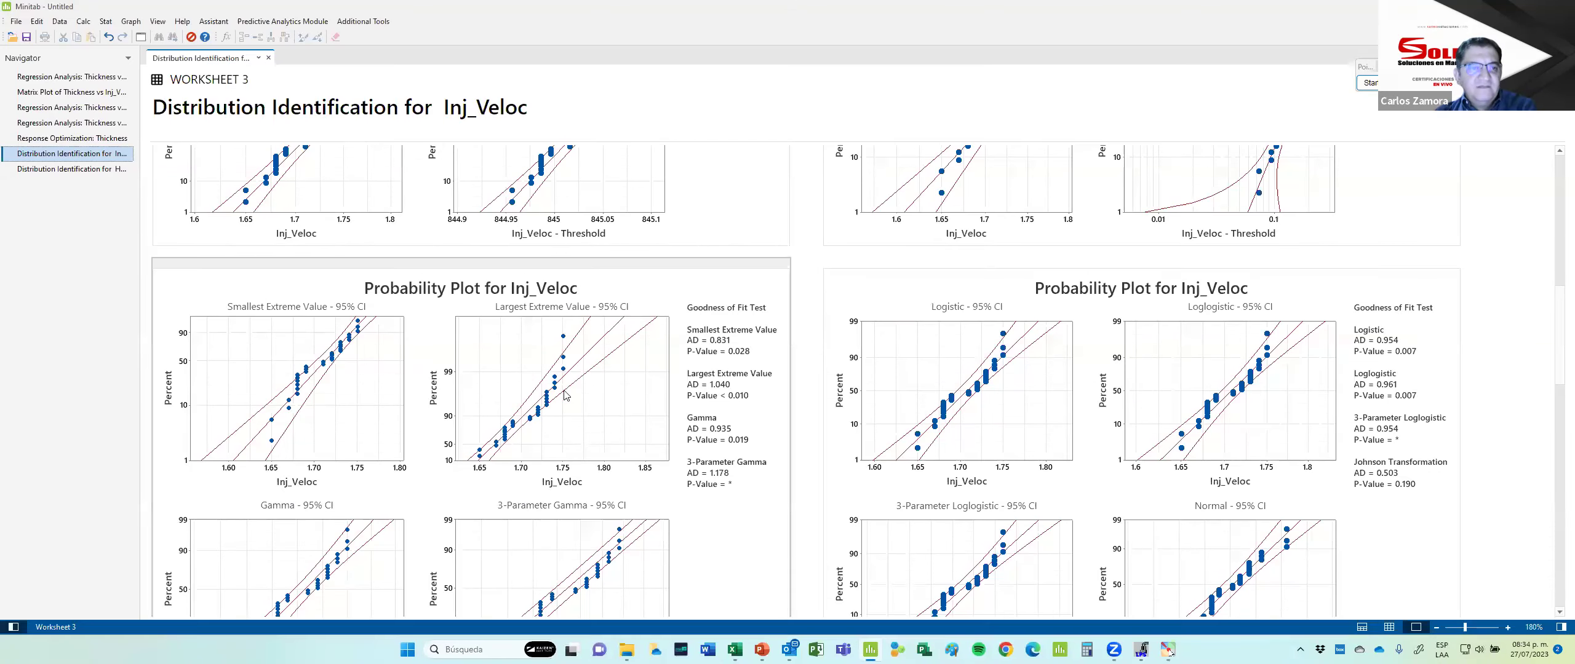
Compare the Inj_Veloc probability plots with the goodness-of-fit table and review the ML estimates of the distribution parameters.
scroll(781, 400, down, 2)
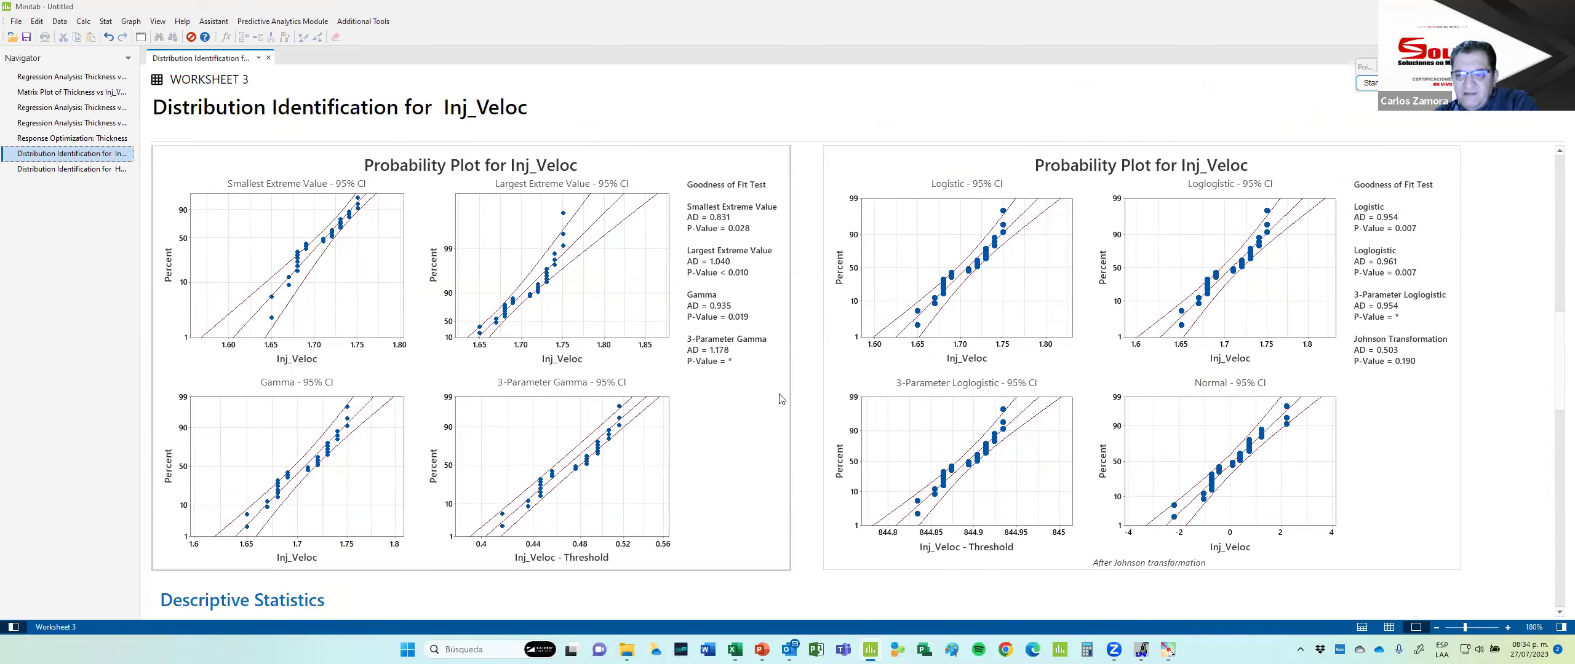
scroll(780, 398, down, 8)
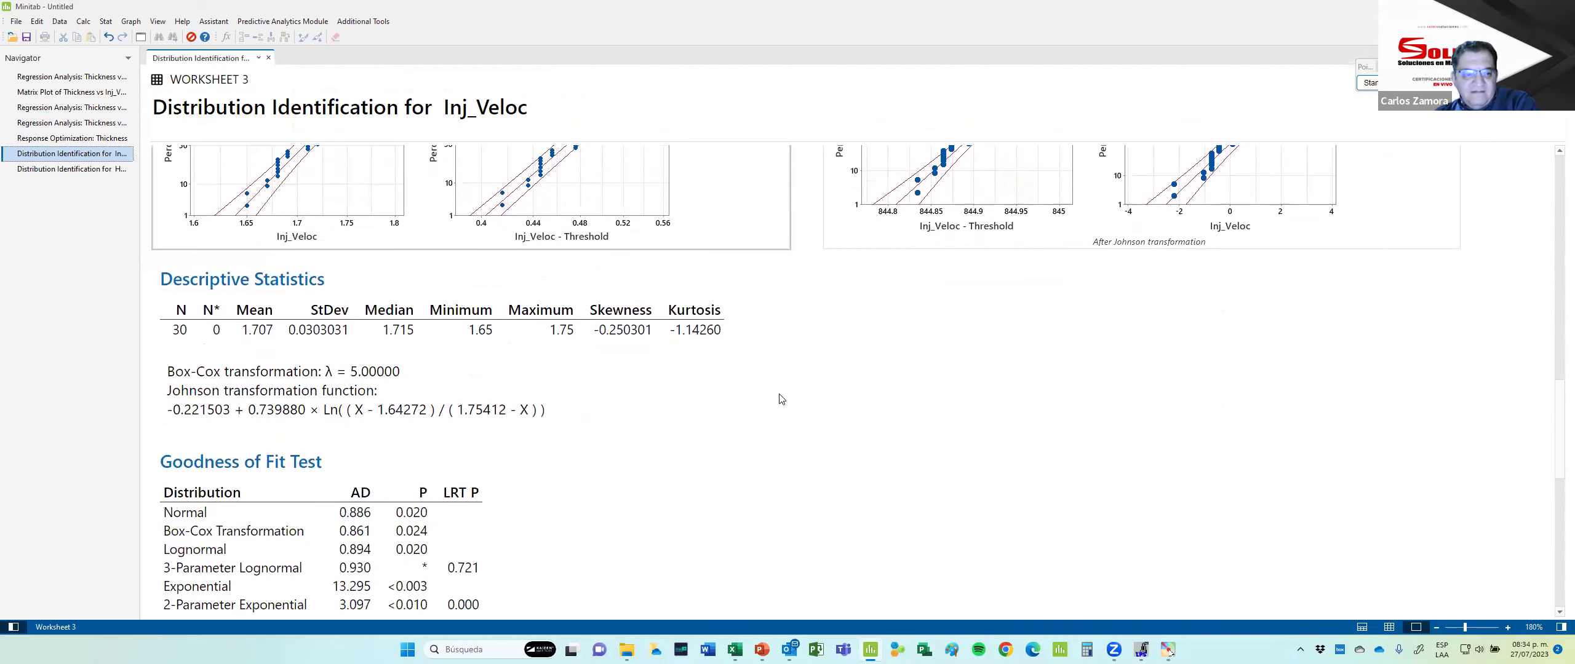
scroll(411, 331, down, 1)
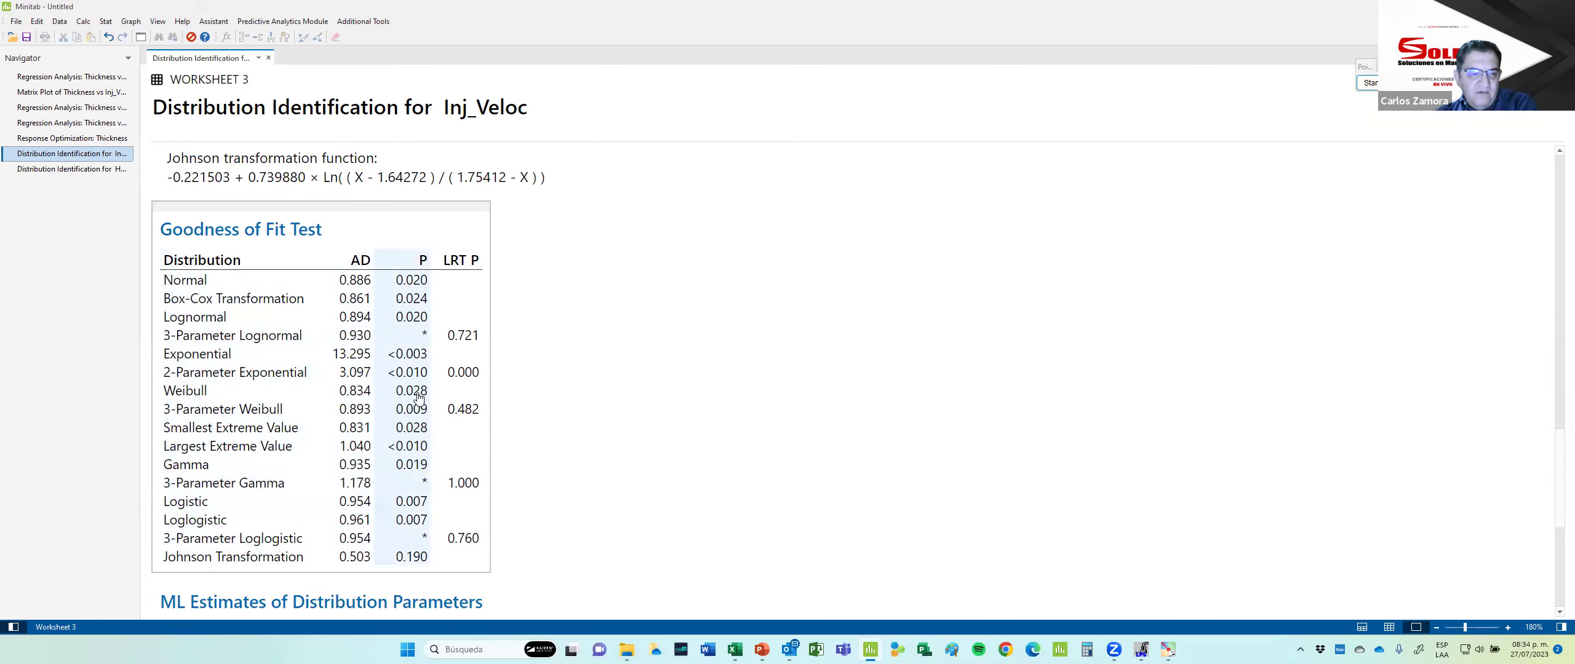
scroll(791, 425, up, 10)
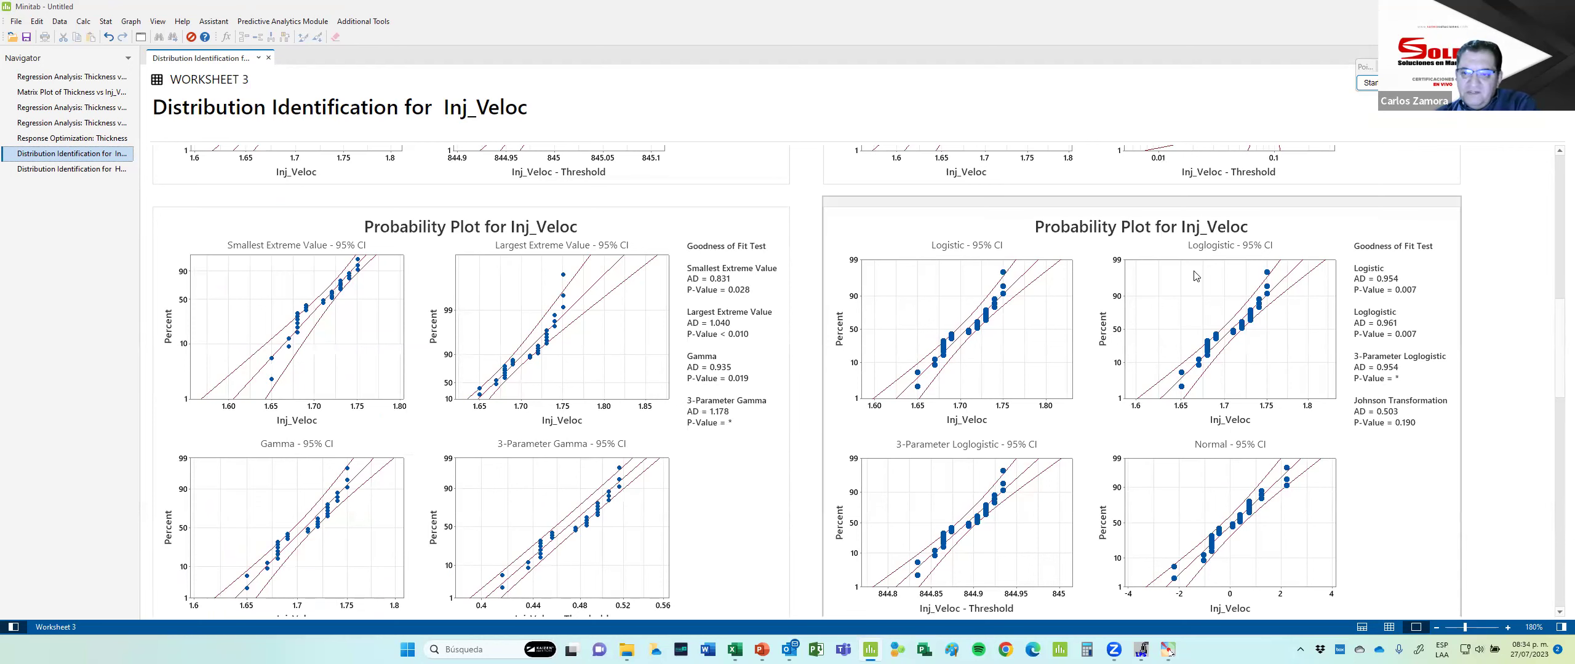
scroll(861, 369, up, 4)
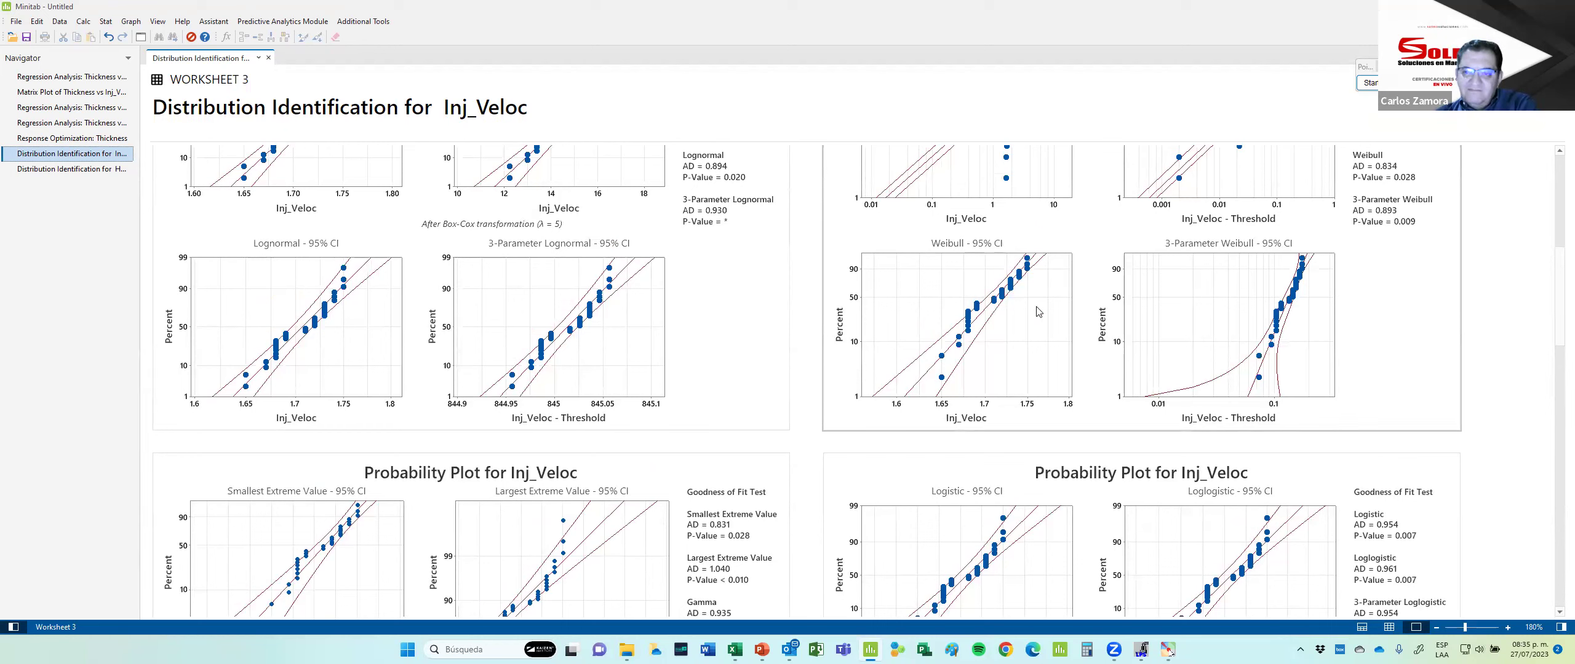
scroll(662, 353, down, 1)
scroll(662, 353, up, 1)
scroll(661, 353, down, 3)
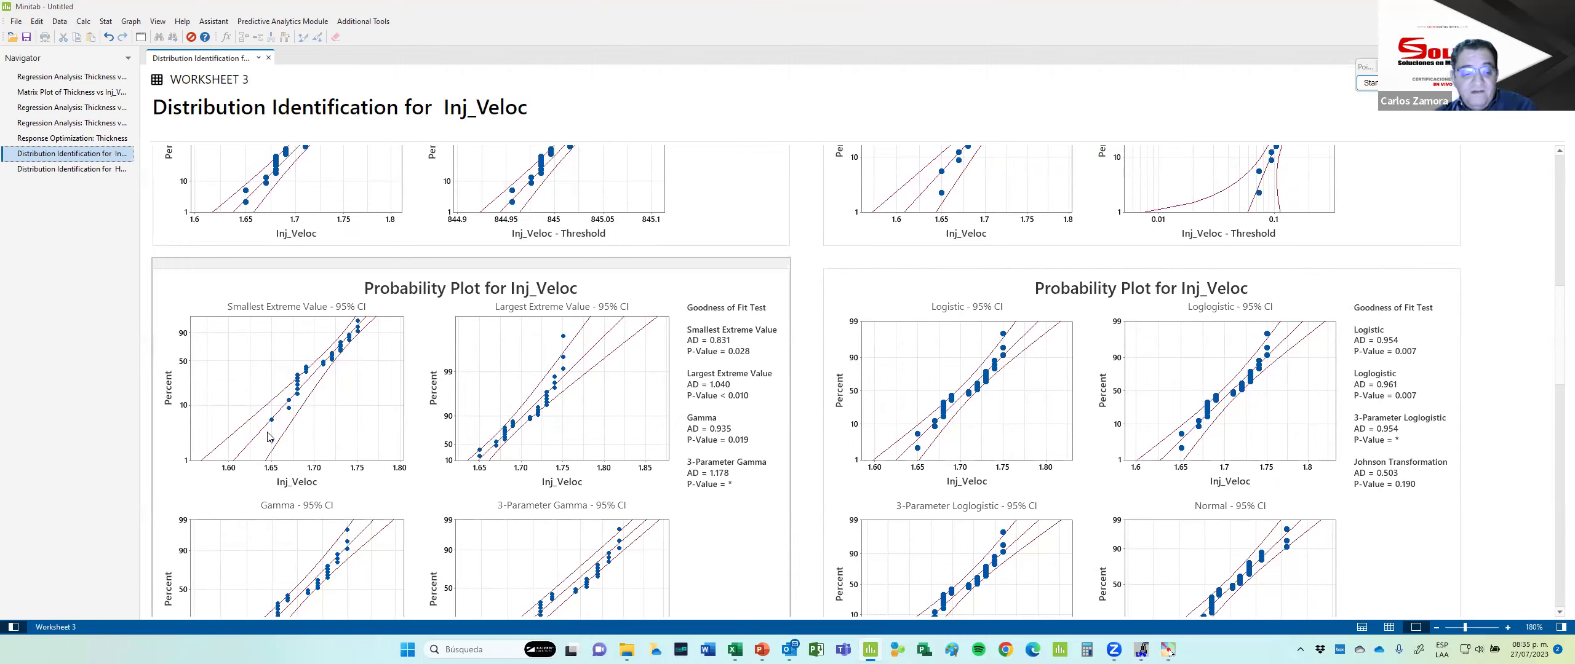
scroll(389, 452, down, 10)
scroll(390, 452, down, 3)
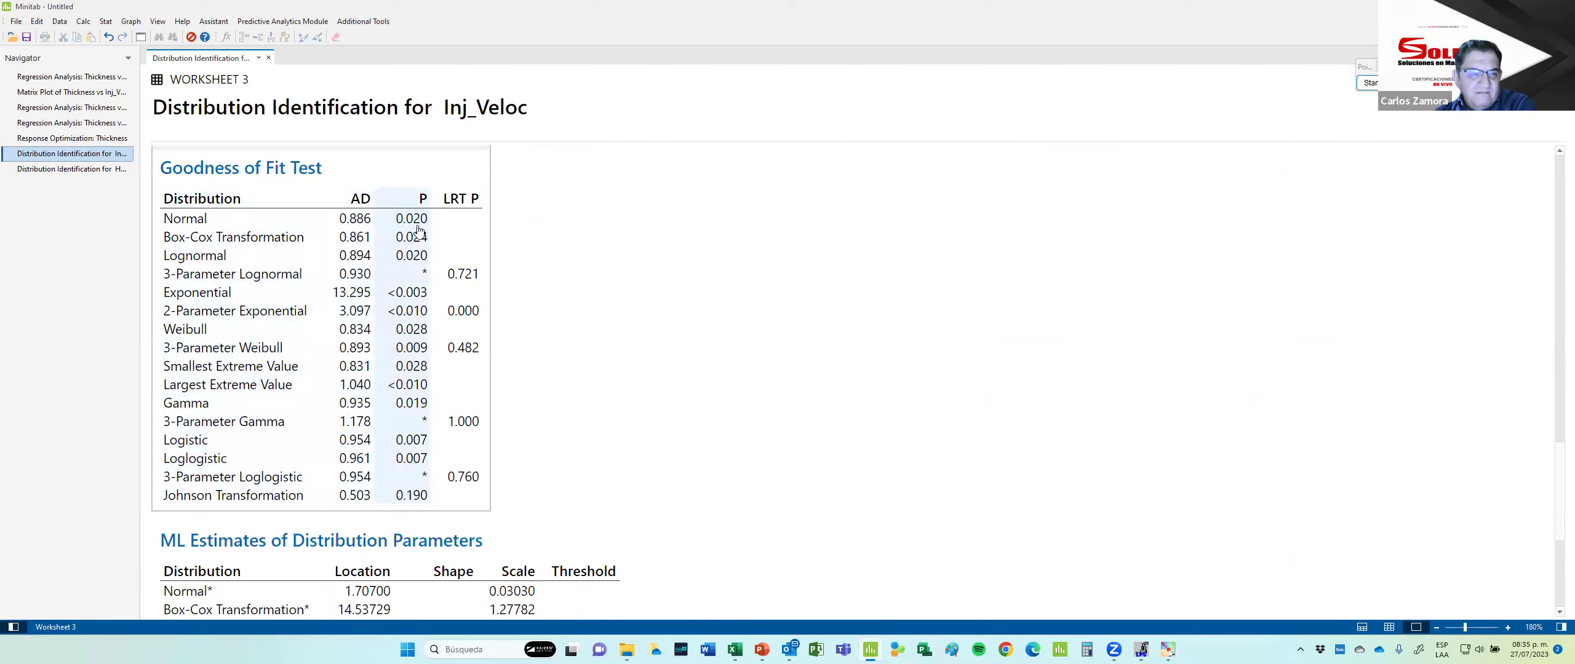
scroll(656, 356, down, 3)
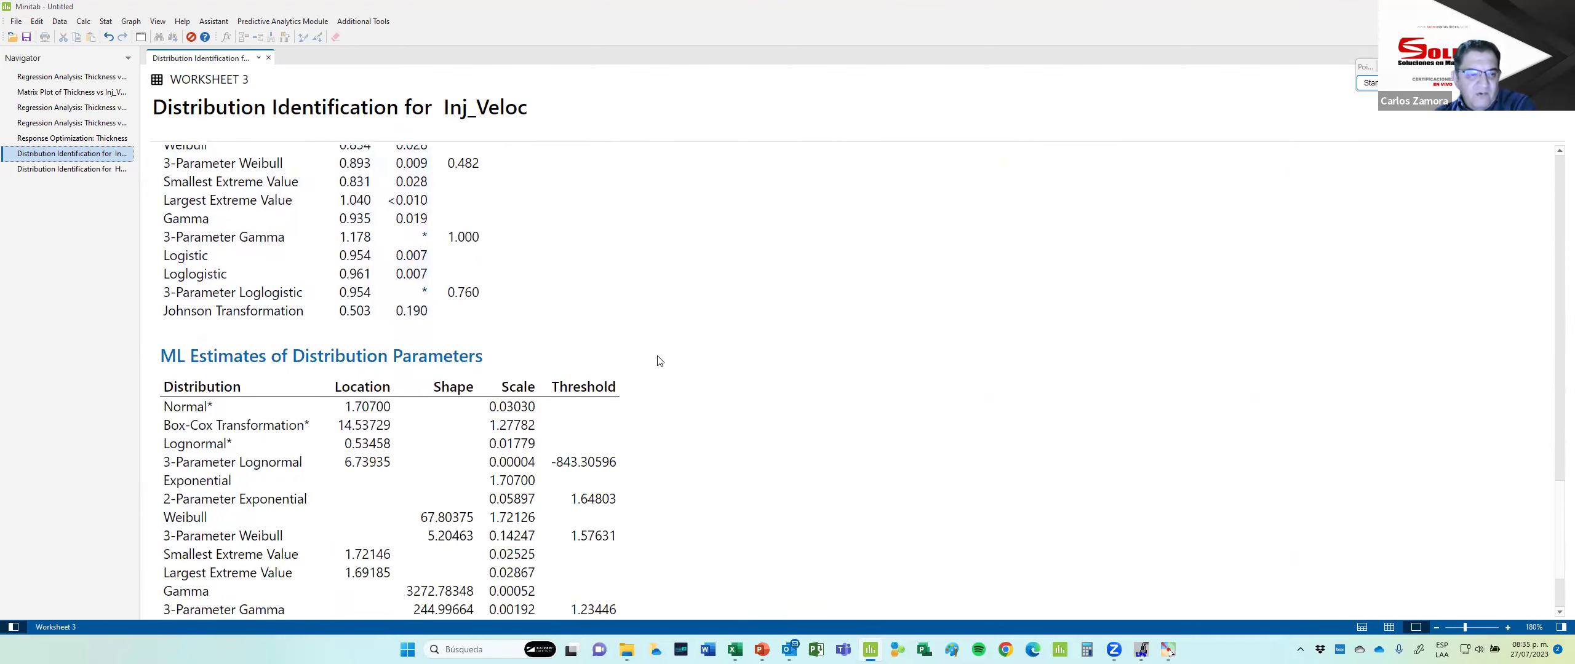
scroll(657, 360, down, 3)
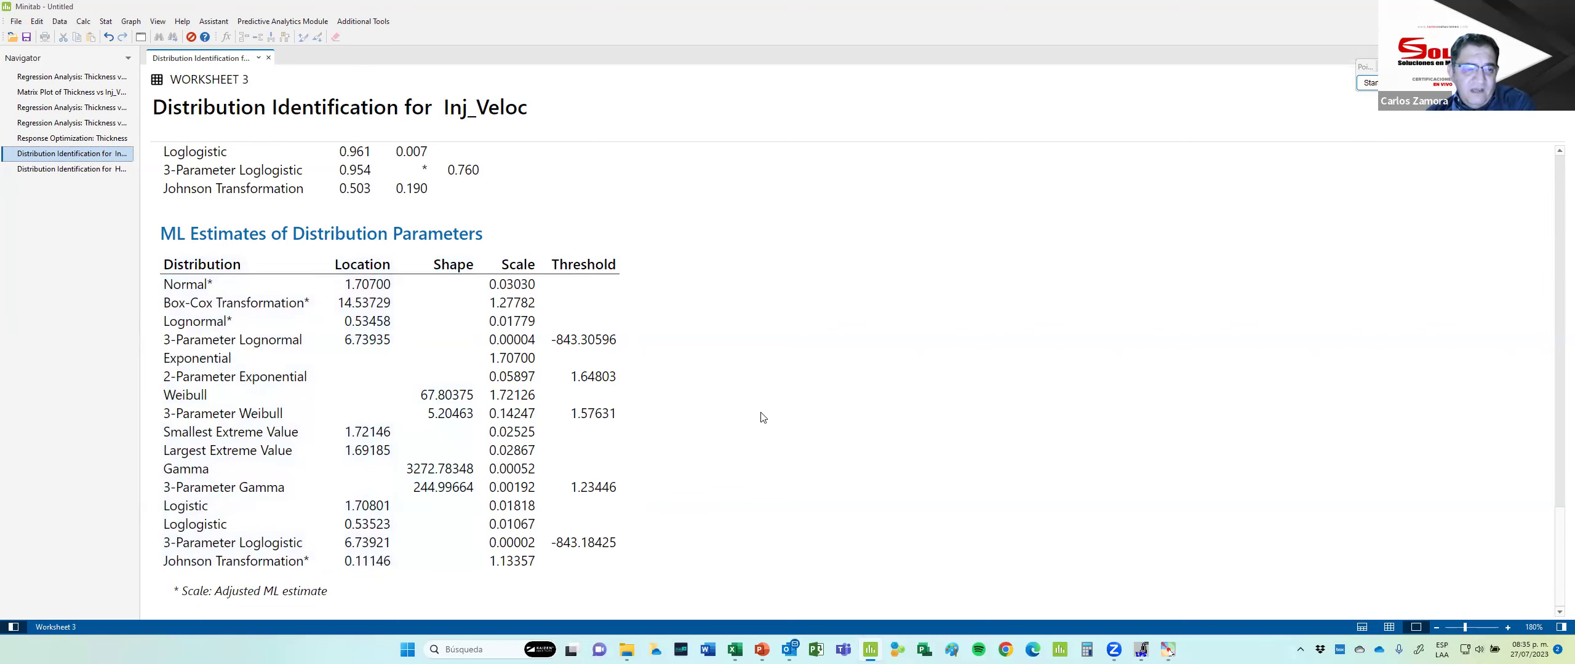
Switch to Excel and copy the Inj_Veloc and Hold_Pres headers on sheet Hoja5 into G1:H1.
key(alt+Tab)
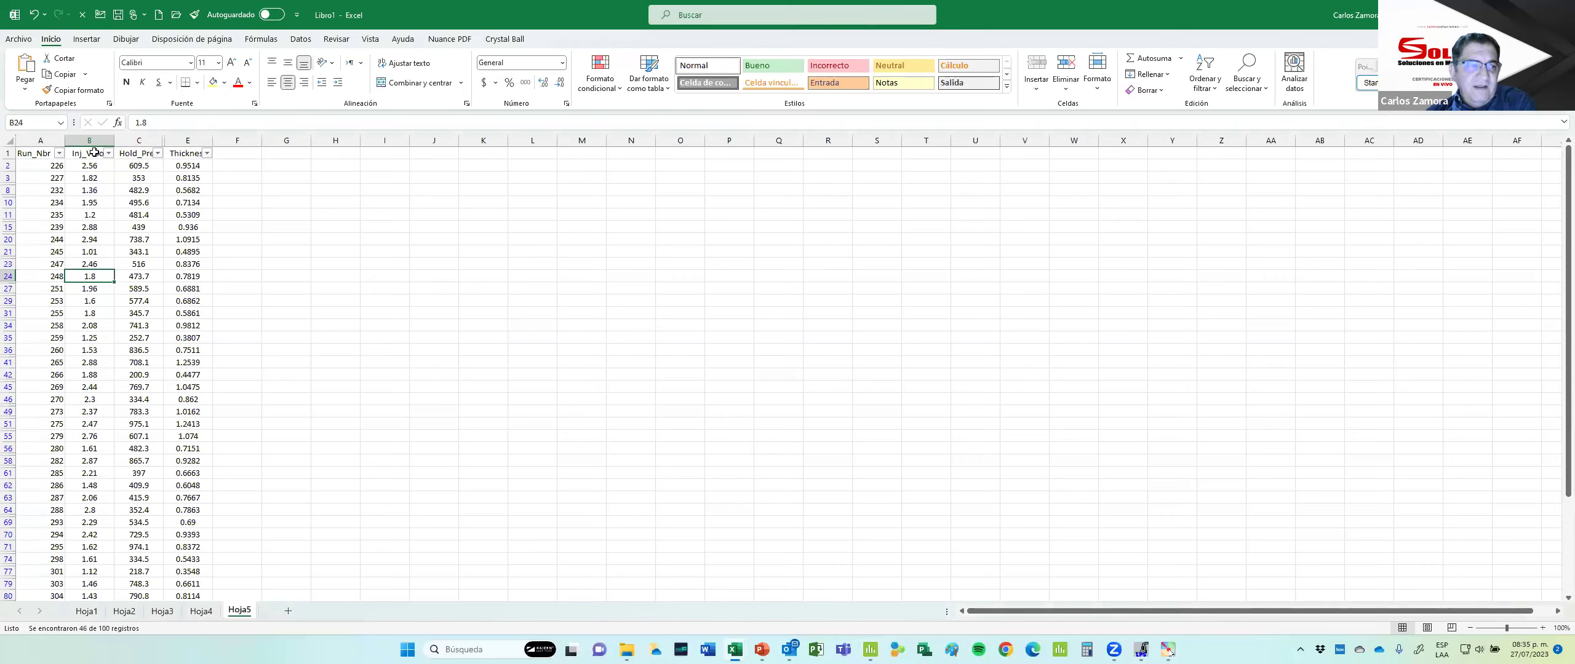
drag(94, 153, 139, 153)
key(ctrl+c)
key(Right)
key(Right)
key(Right)
key(Right)
key(Right)
key(ctrl+v)
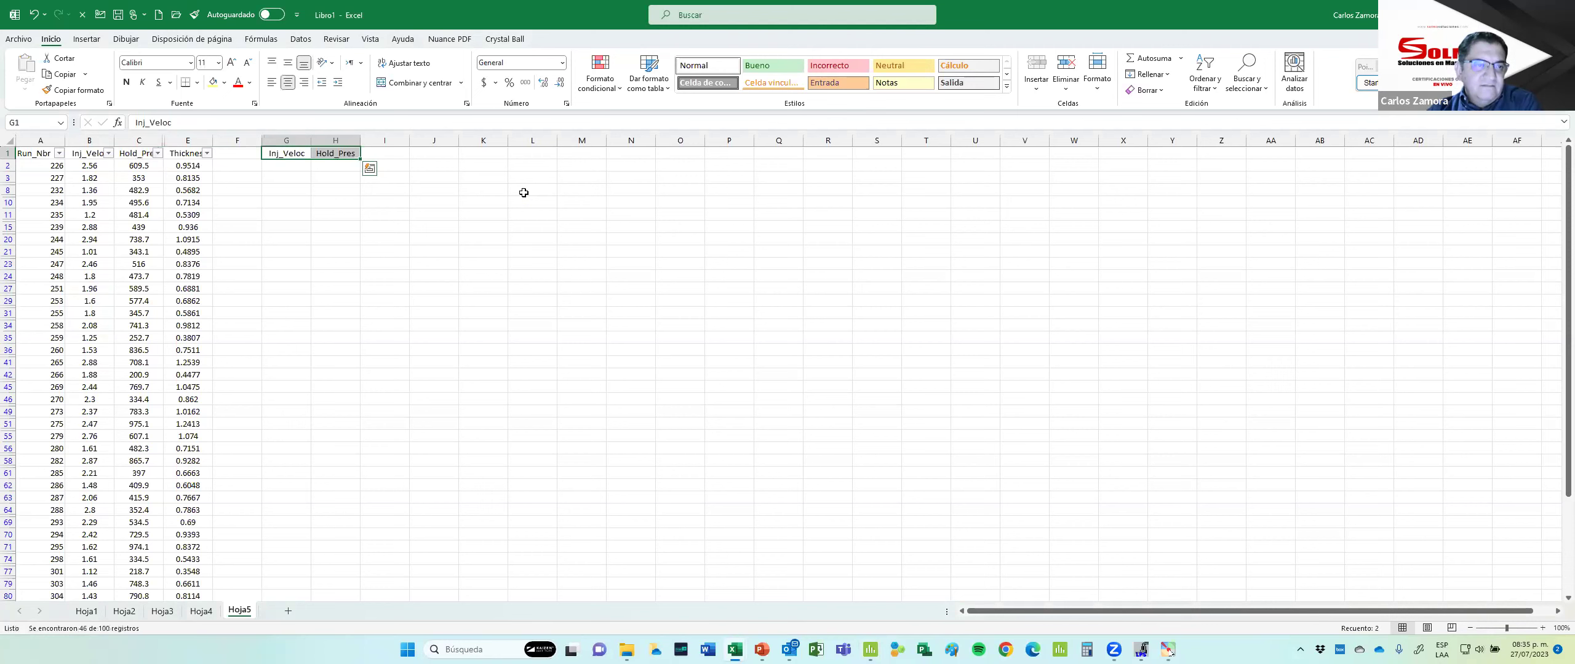
key(Escape)
Enter 1.07 in G2 and the normal scale 0.0303 from the Minitab estimates in G3, under Inj_Veloc.
key(Down)
text(1.)
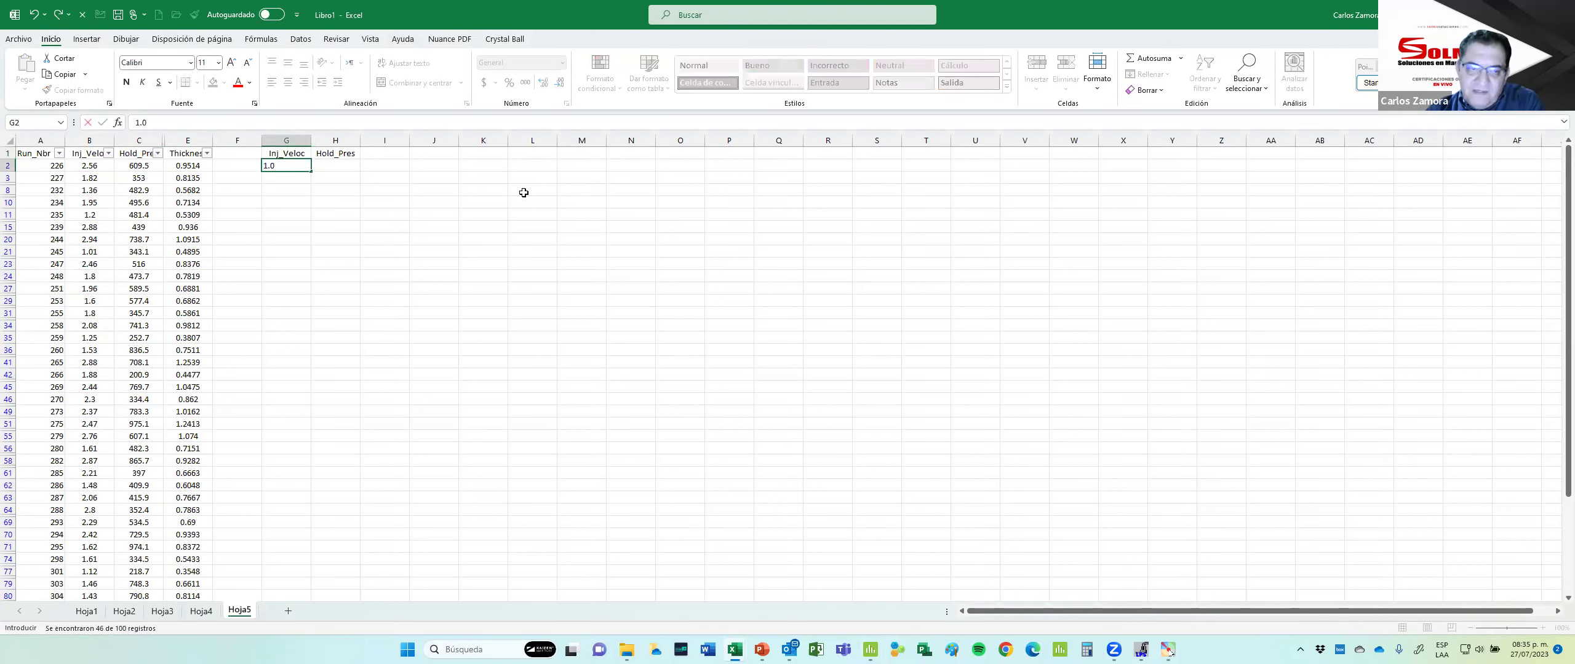
key(Return)
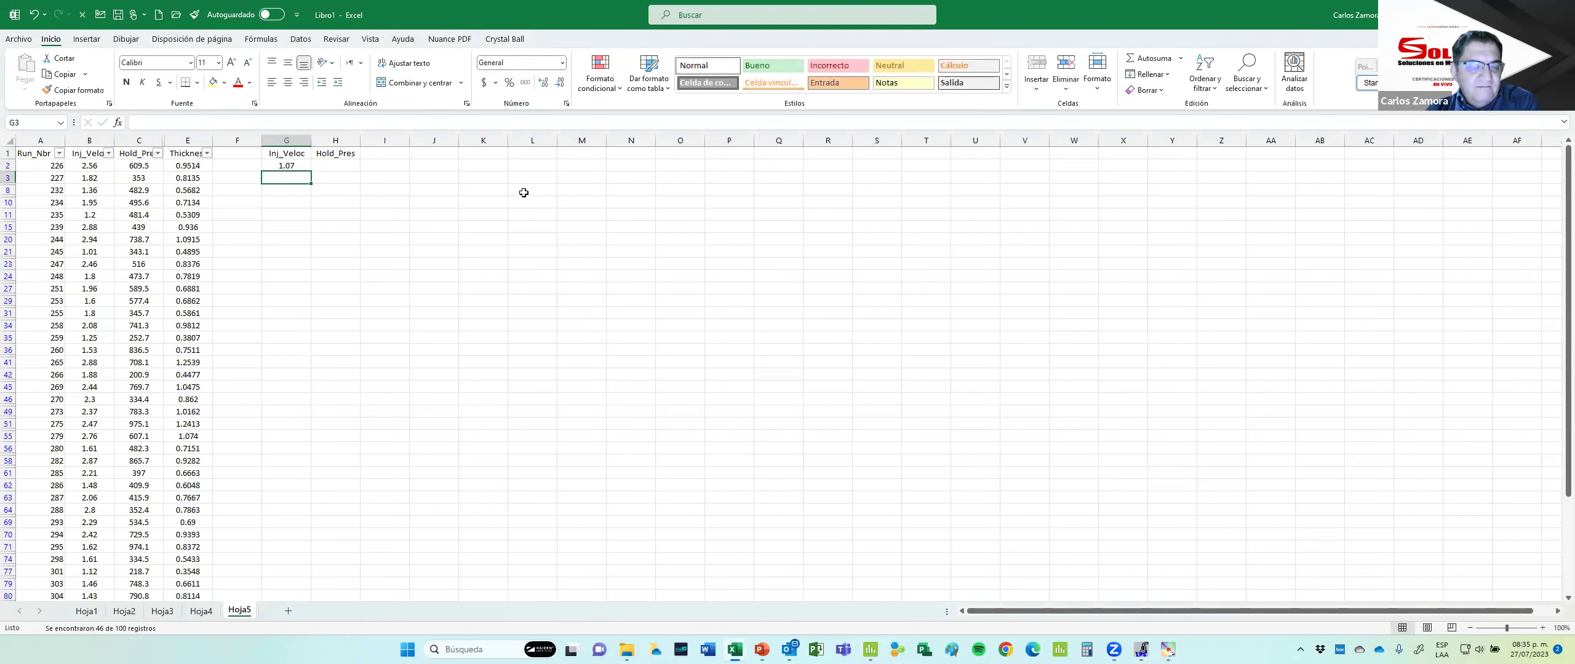
key(alt+Tab)
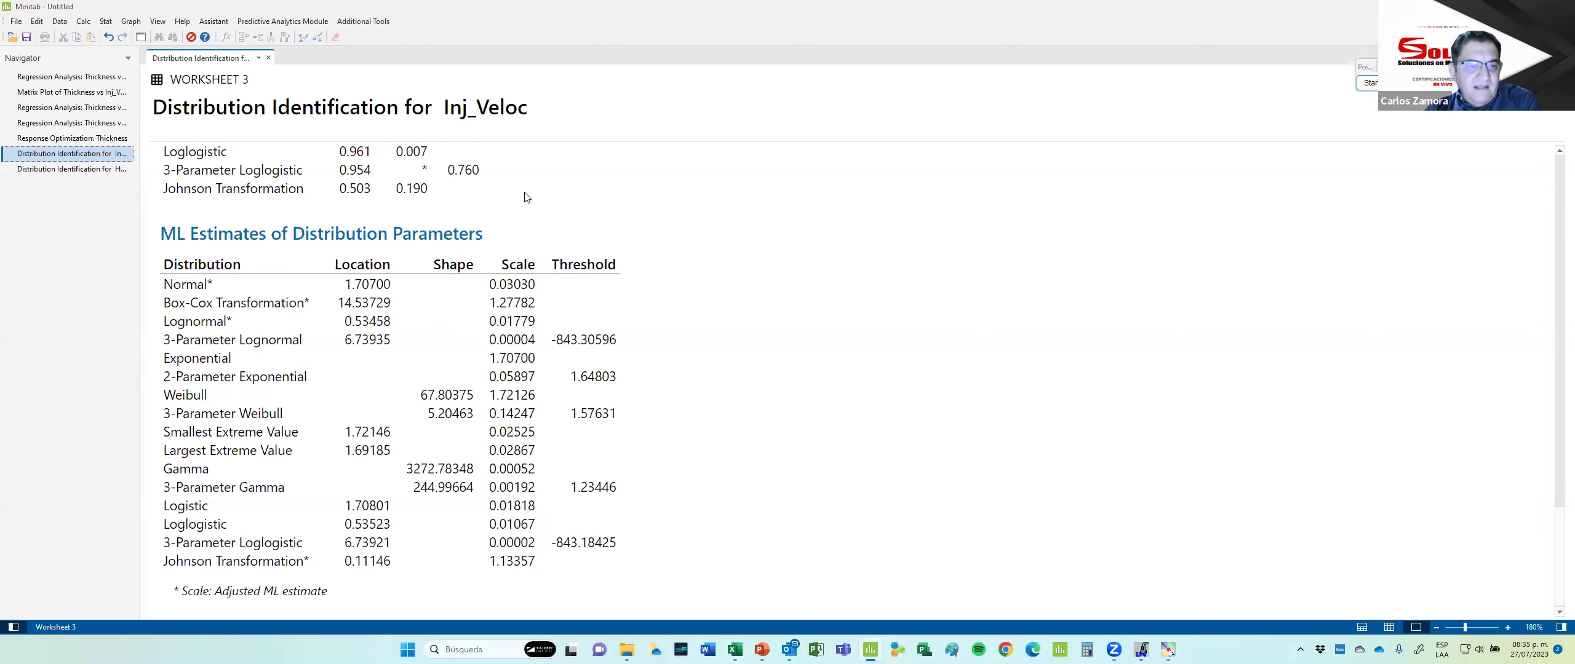
key(alt+Tab)
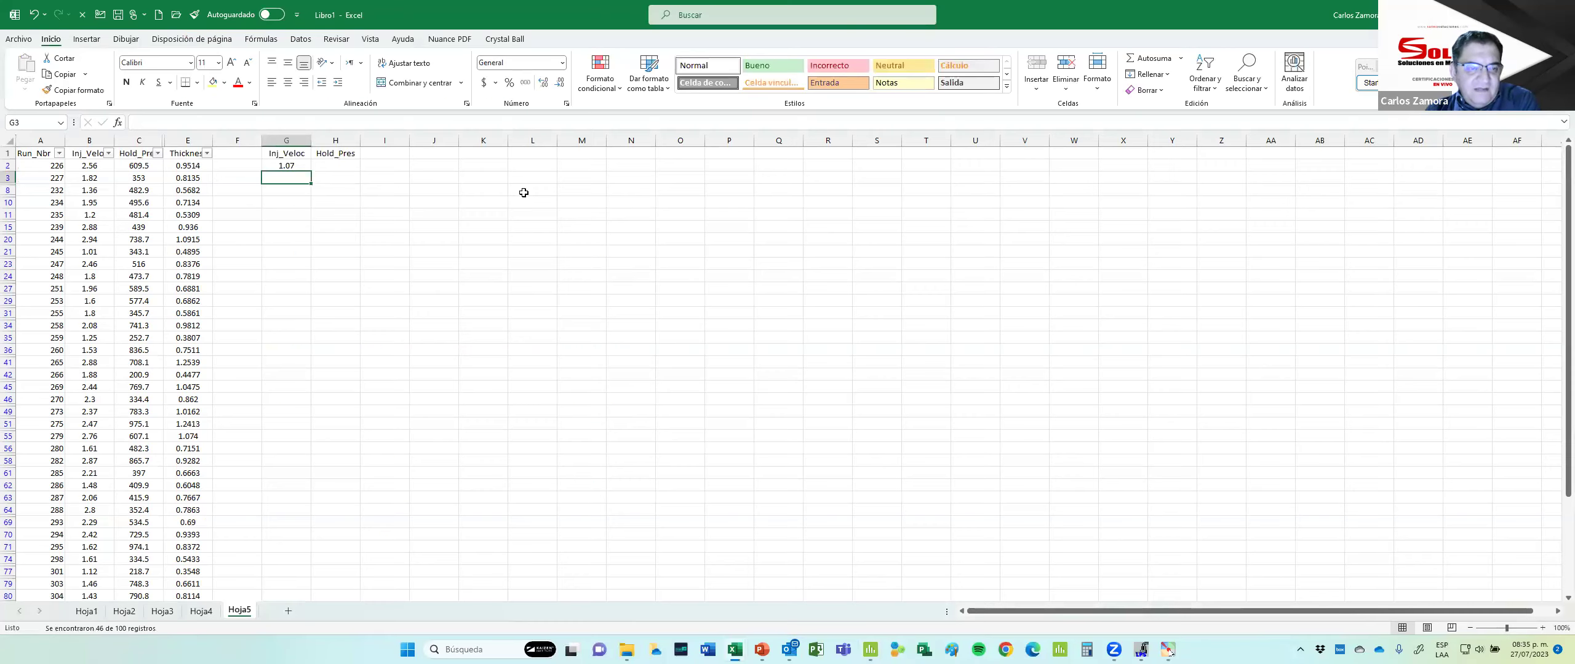
text(.0303)
key(Return)
key(Up)
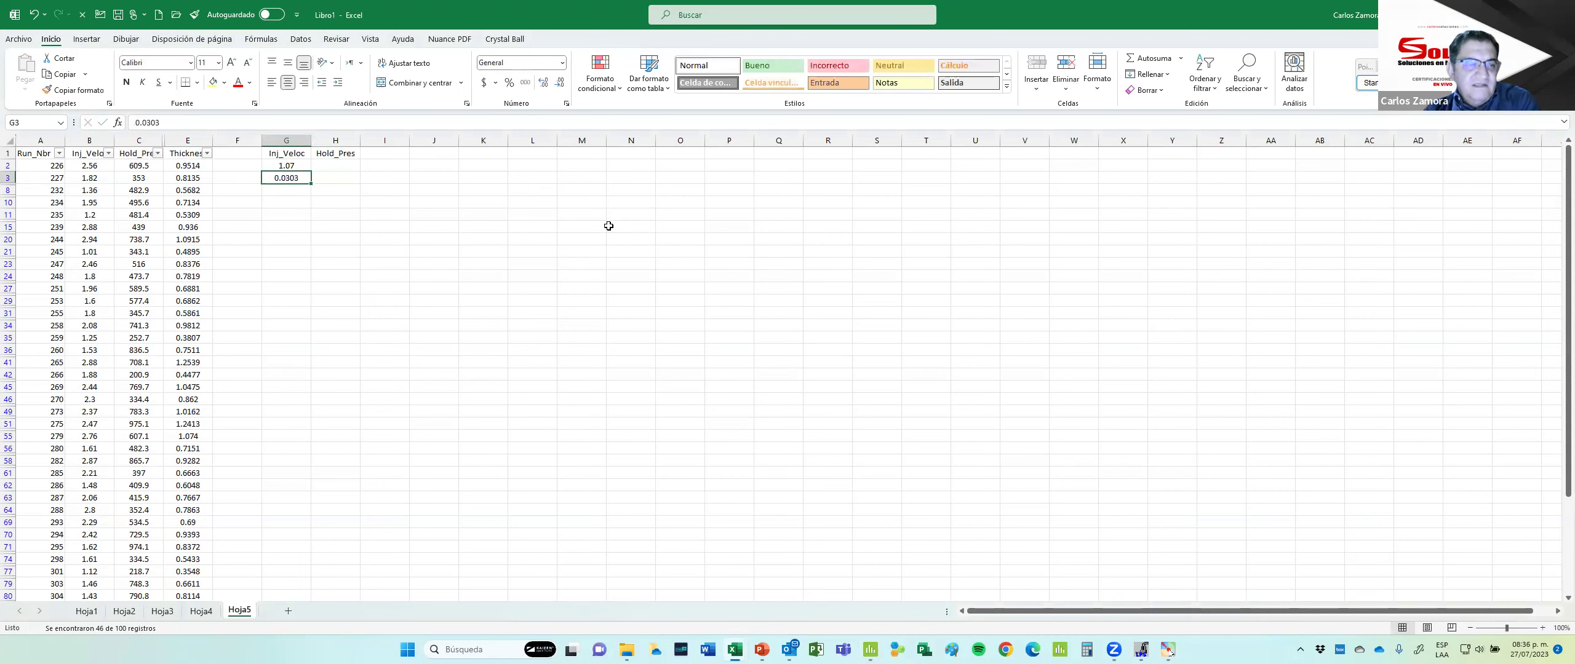
key(Up)
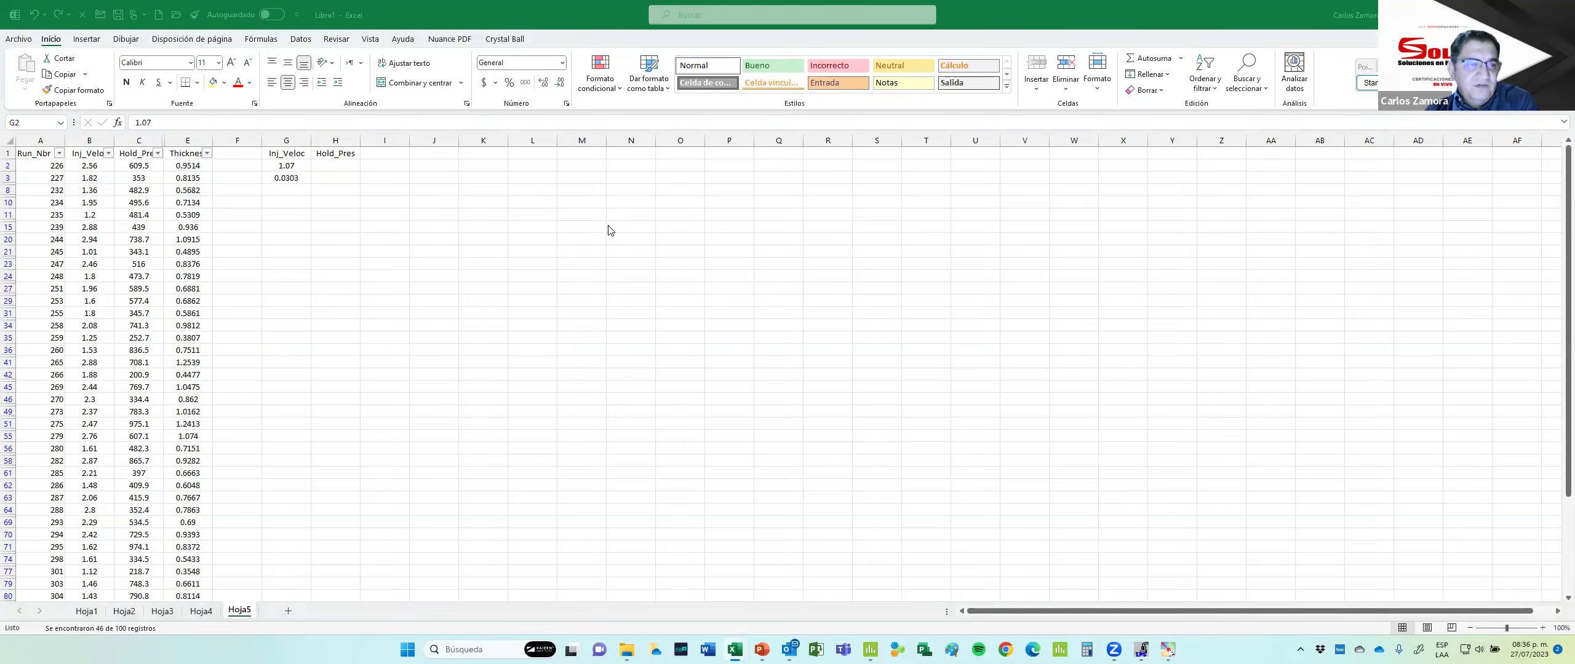
Switch to Minitab, open the Hold_Pres distribution identification and examine its goodness-of-fit P-values.
key(alt+Tab)
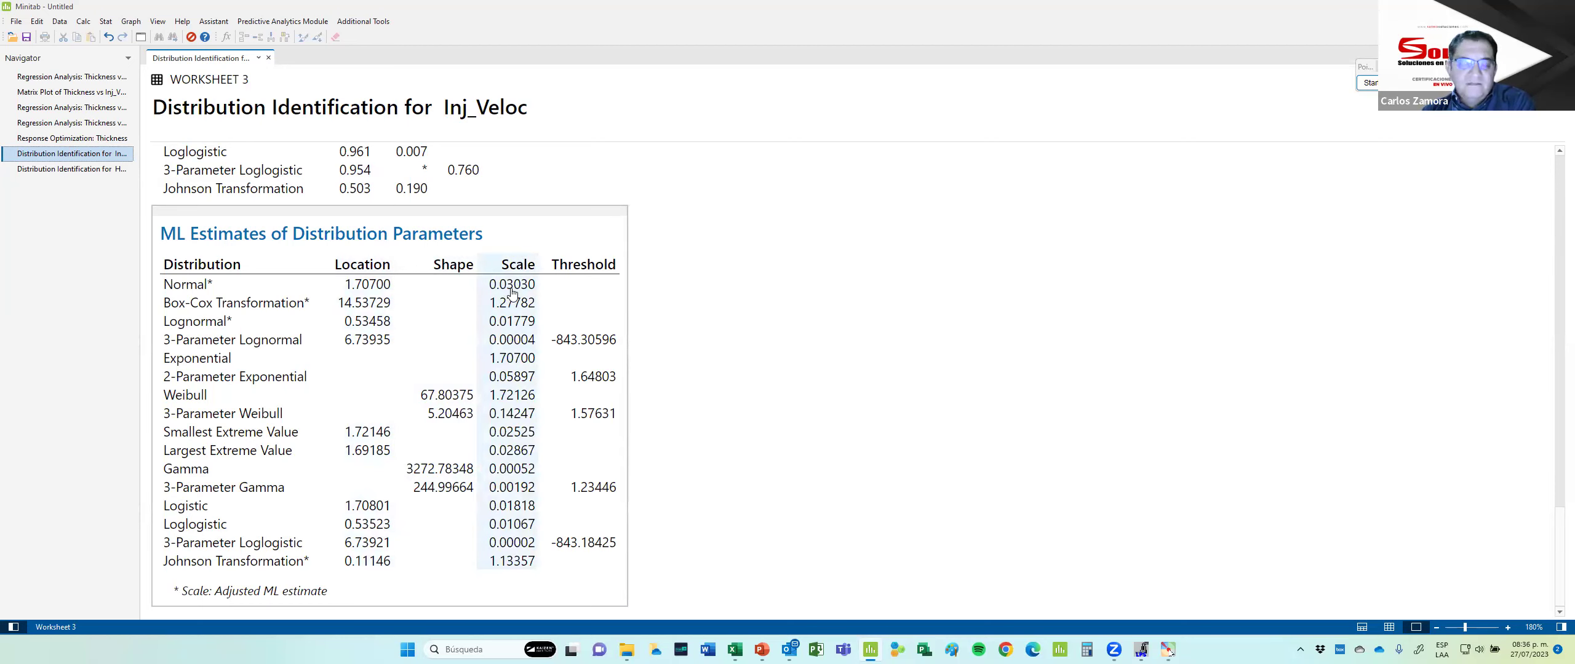
click(77, 170)
click(77, 170)
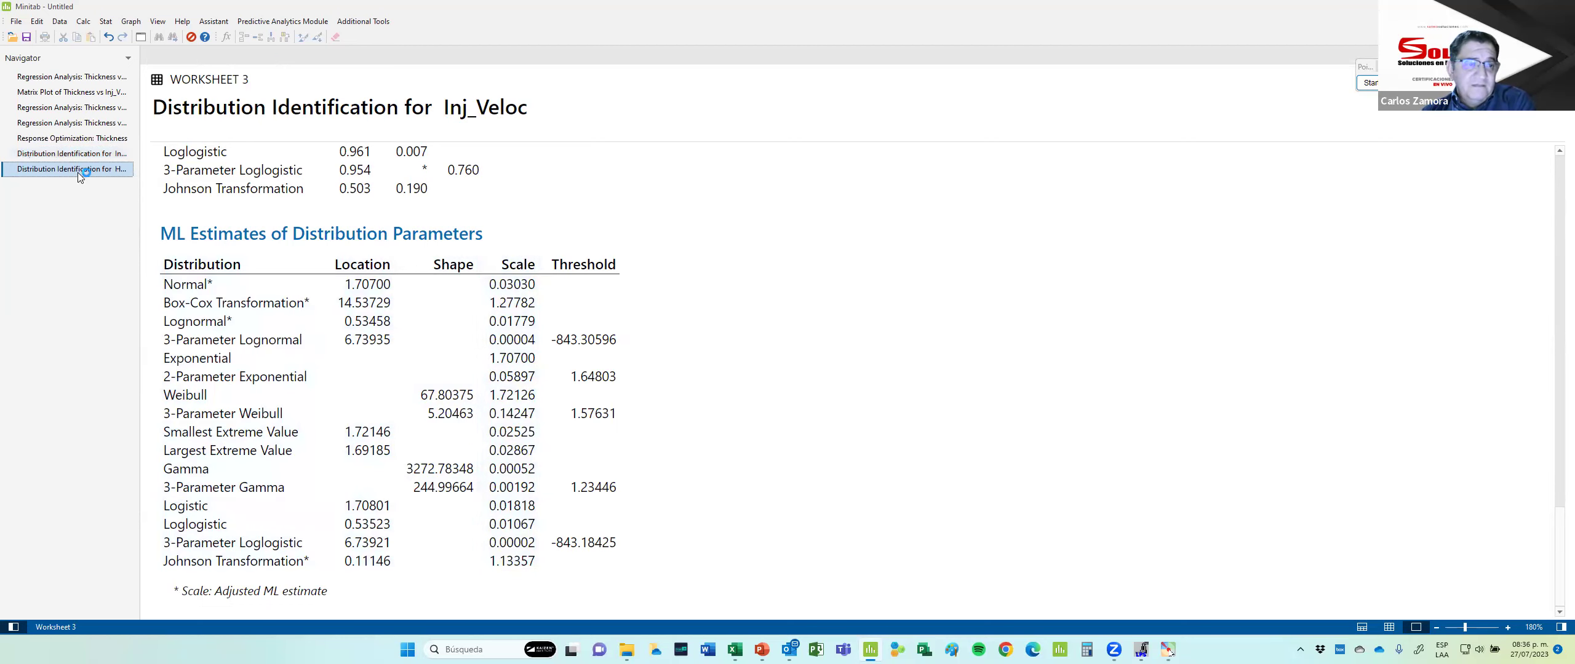
scroll(588, 346, down, 5)
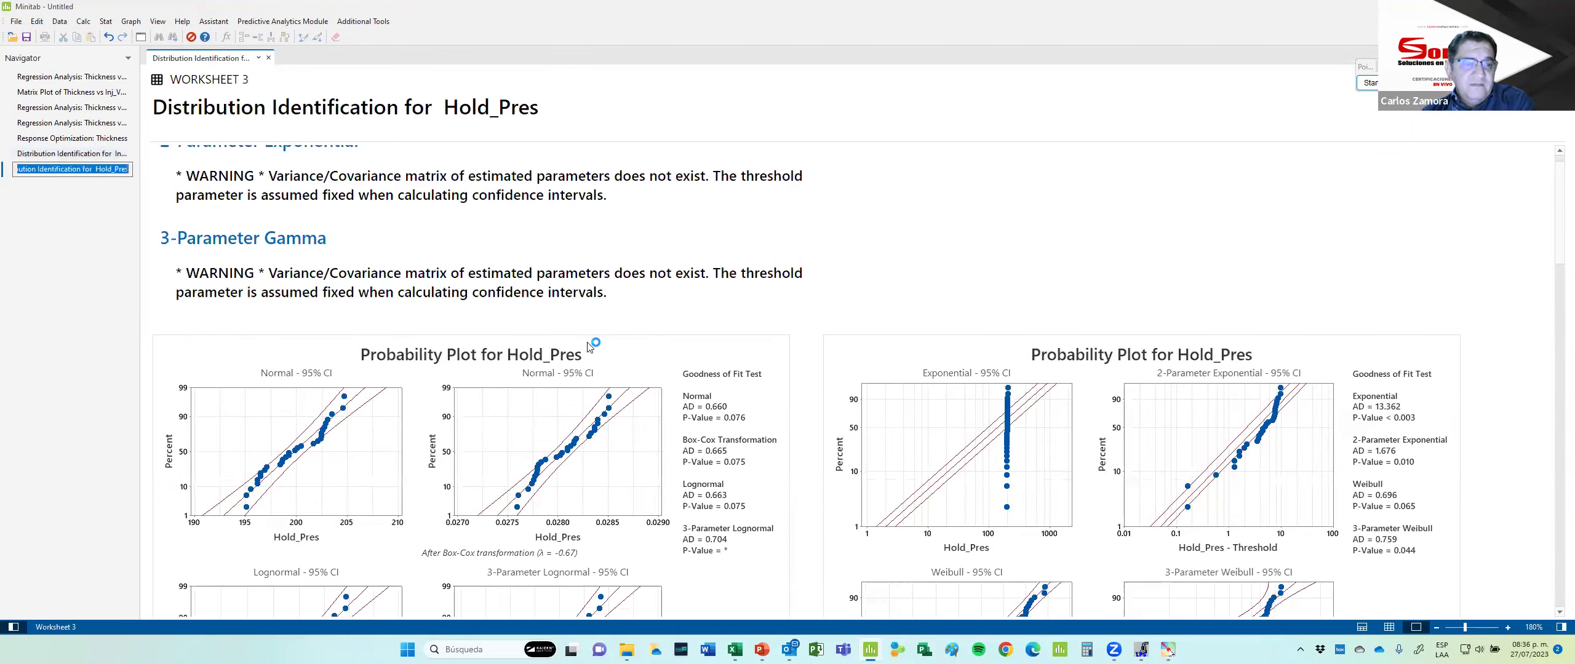
scroll(587, 346, down, 10)
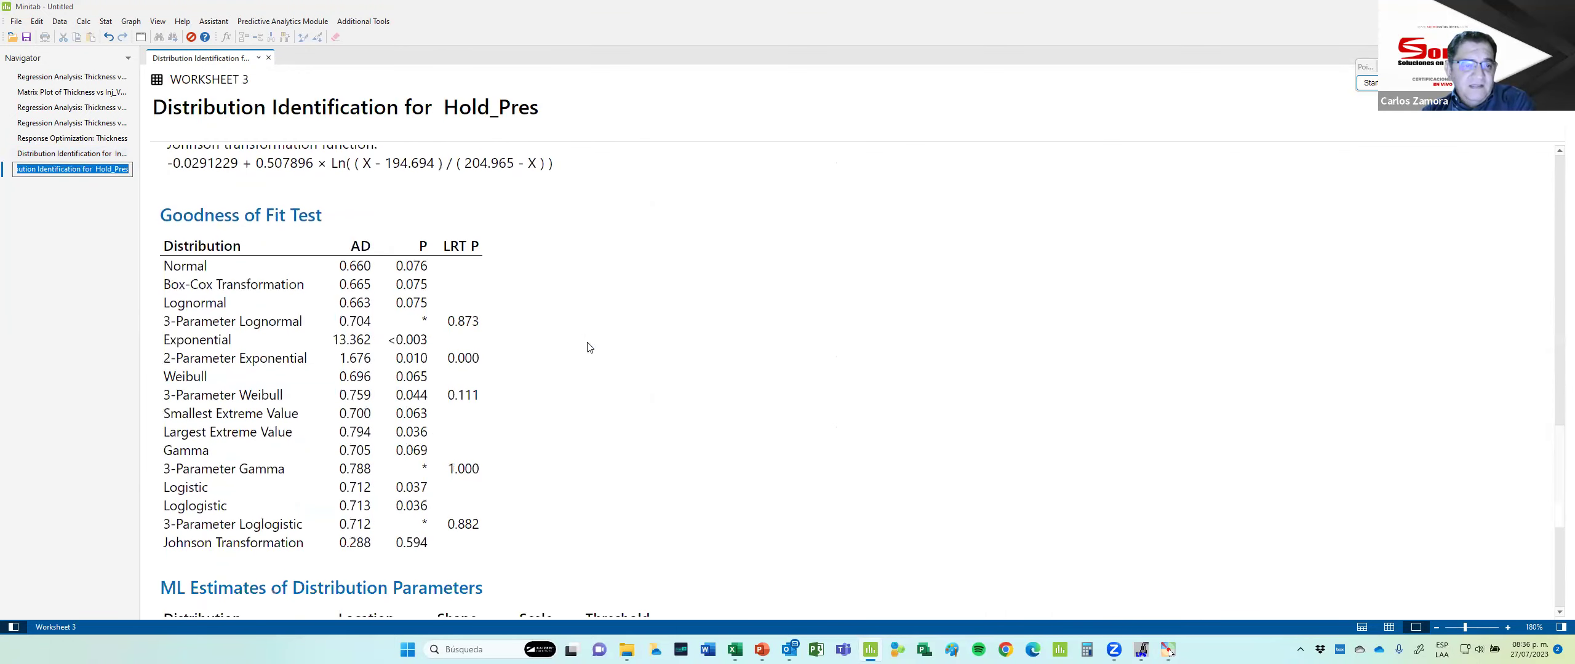
scroll(587, 346, down, 1)
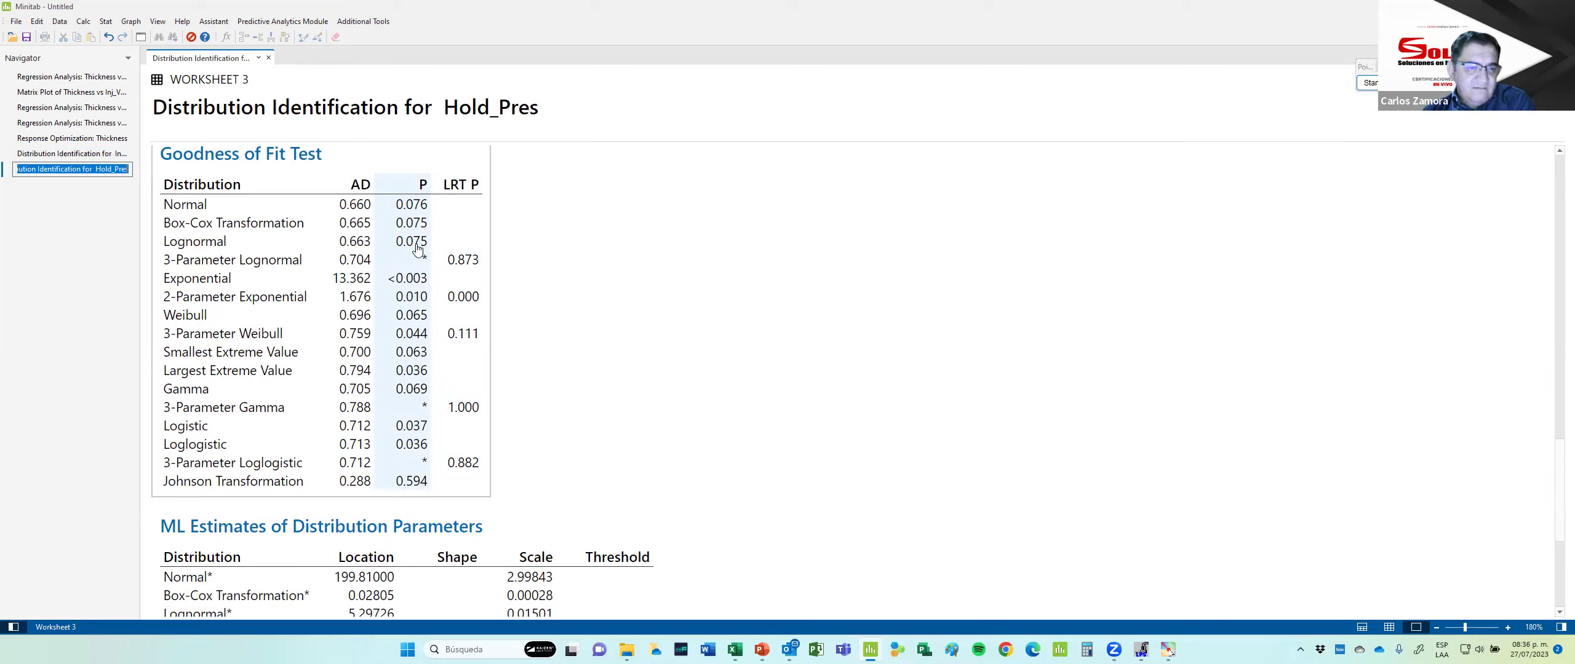
Return to Excel and label the Inj_Veloc parameters with the distribution name Normal in G8.
key(alt+Tab)
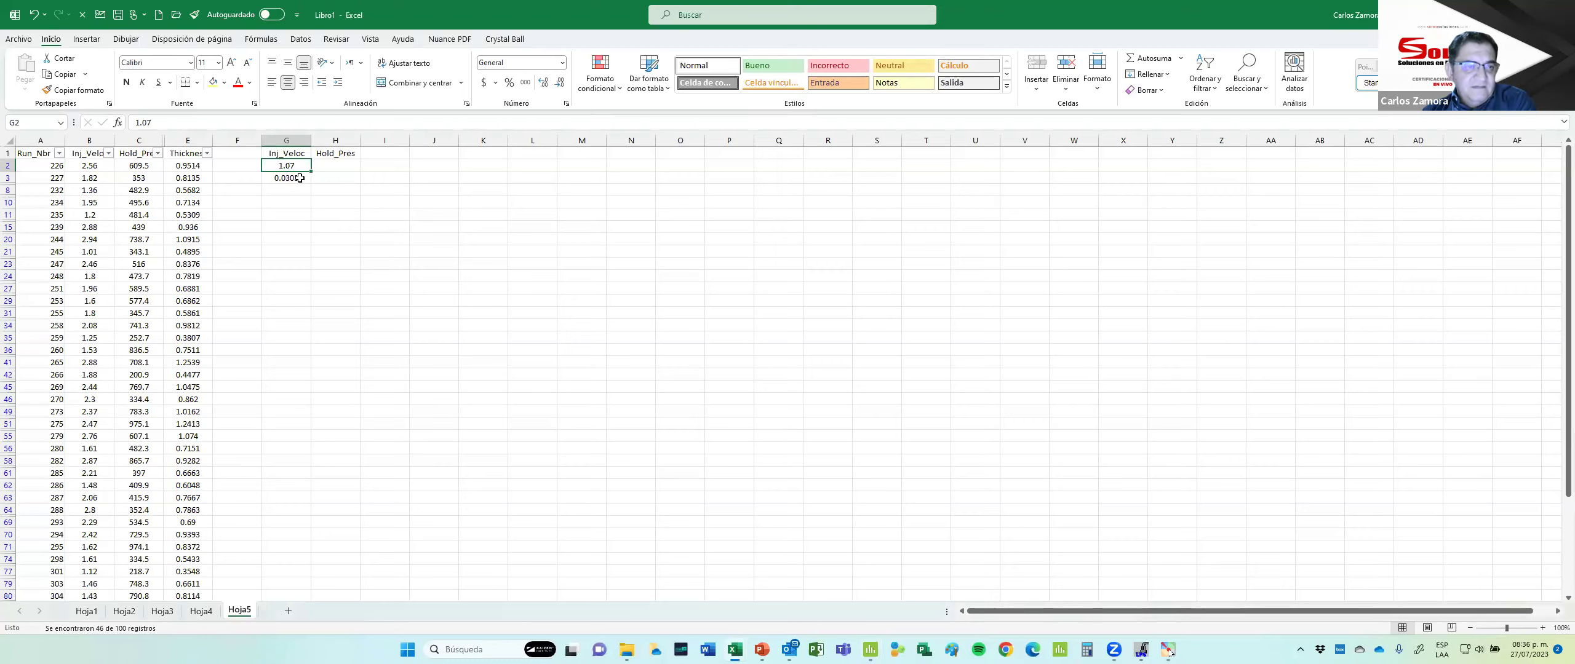
click(280, 190)
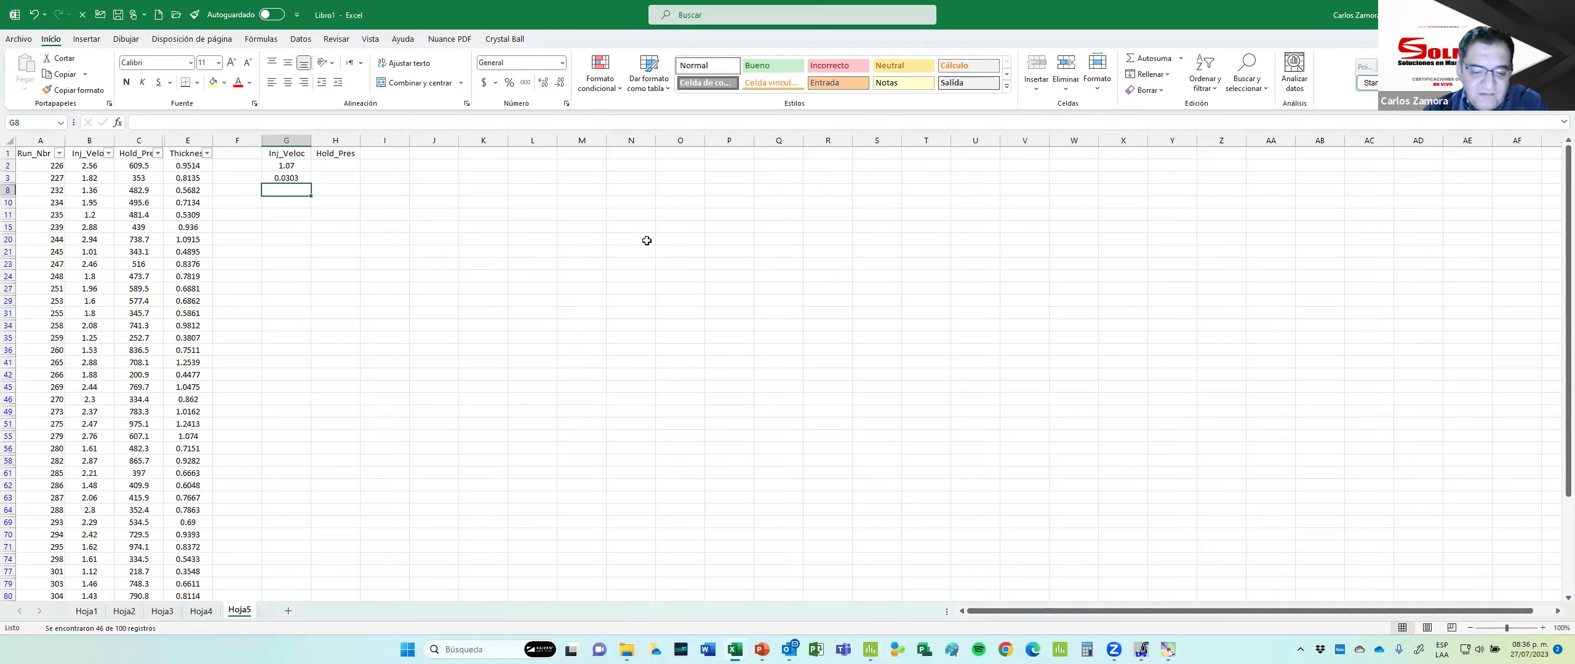
text(Normal)
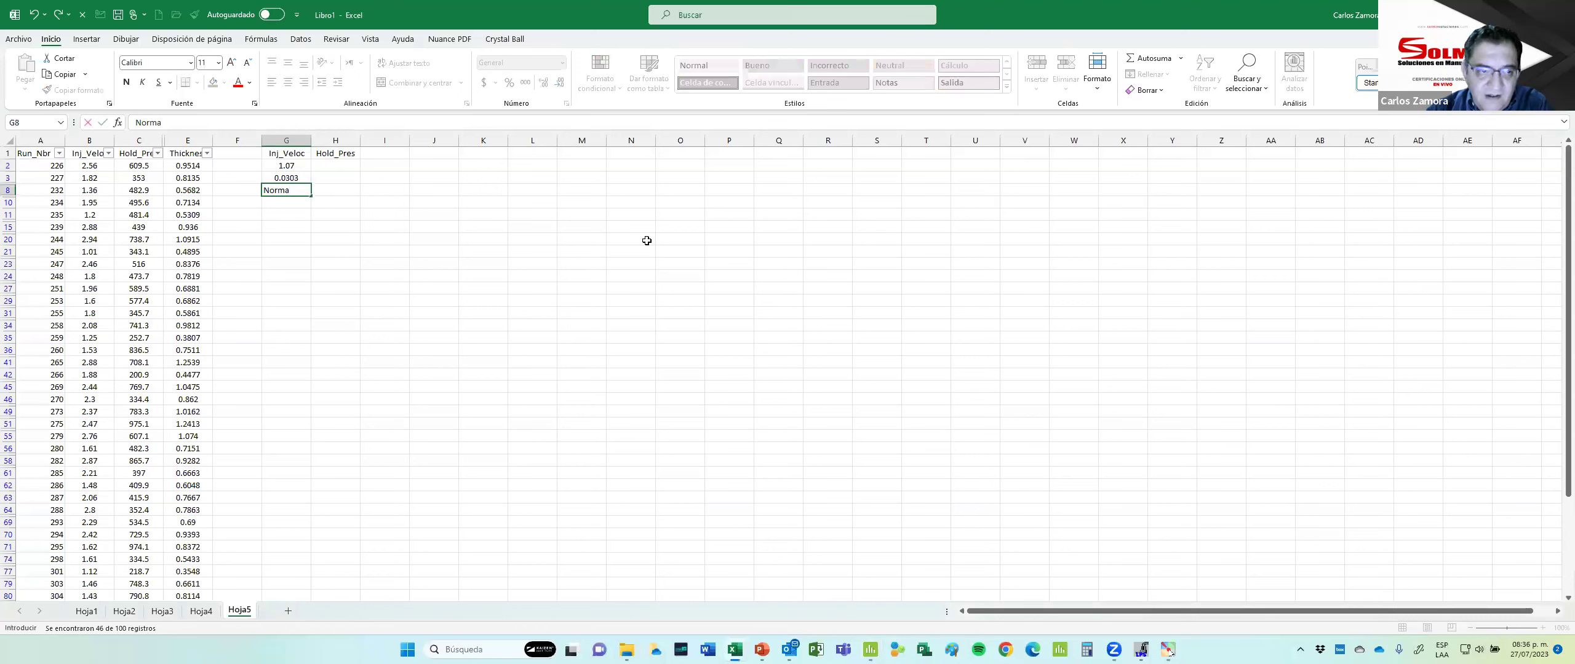
key(ctrl+Return)
key(Up)
key(Up)
key(Down)
key(Down)
key(Right)
Compare the Hold_Pres fit and parameter tables in Minitab, and enter Lognormal as its distribution in Excel cell H8.
key(alt+Tab)
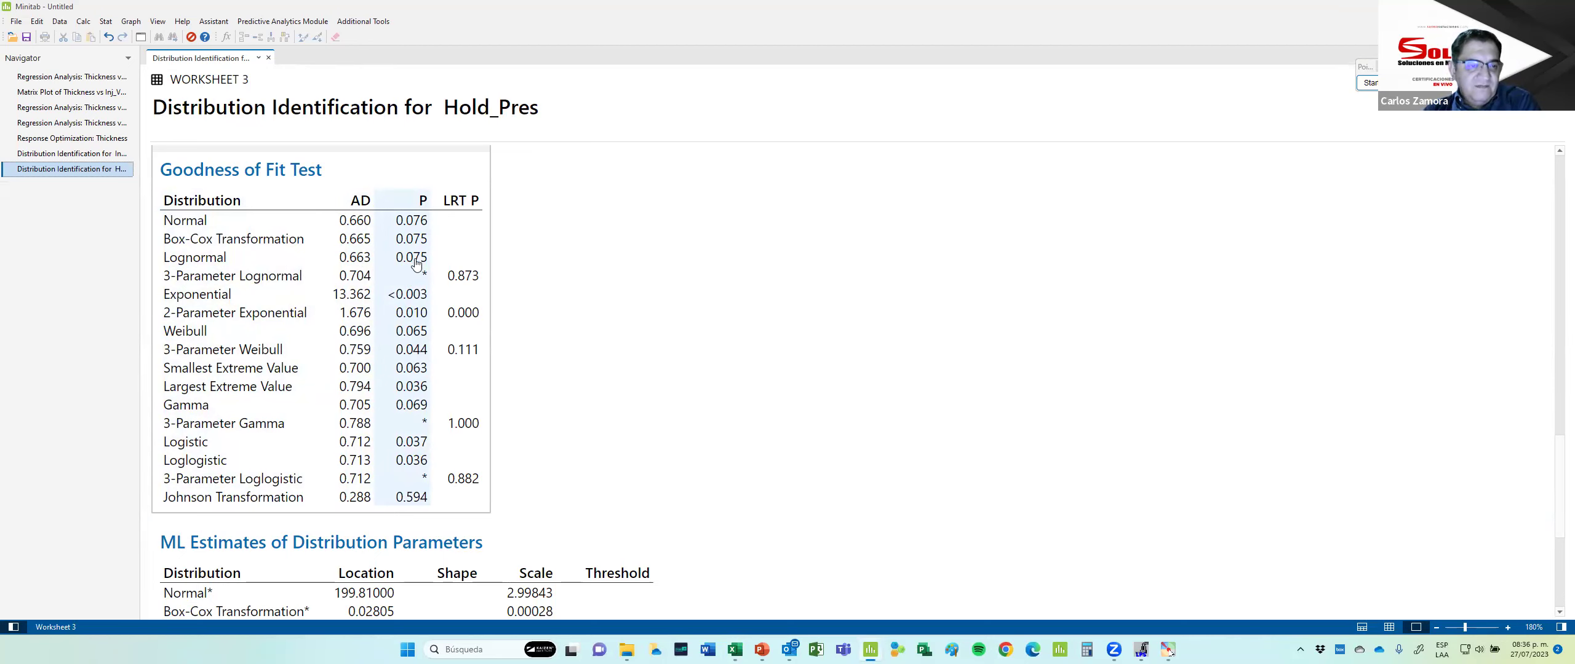
scroll(566, 330, down, 4)
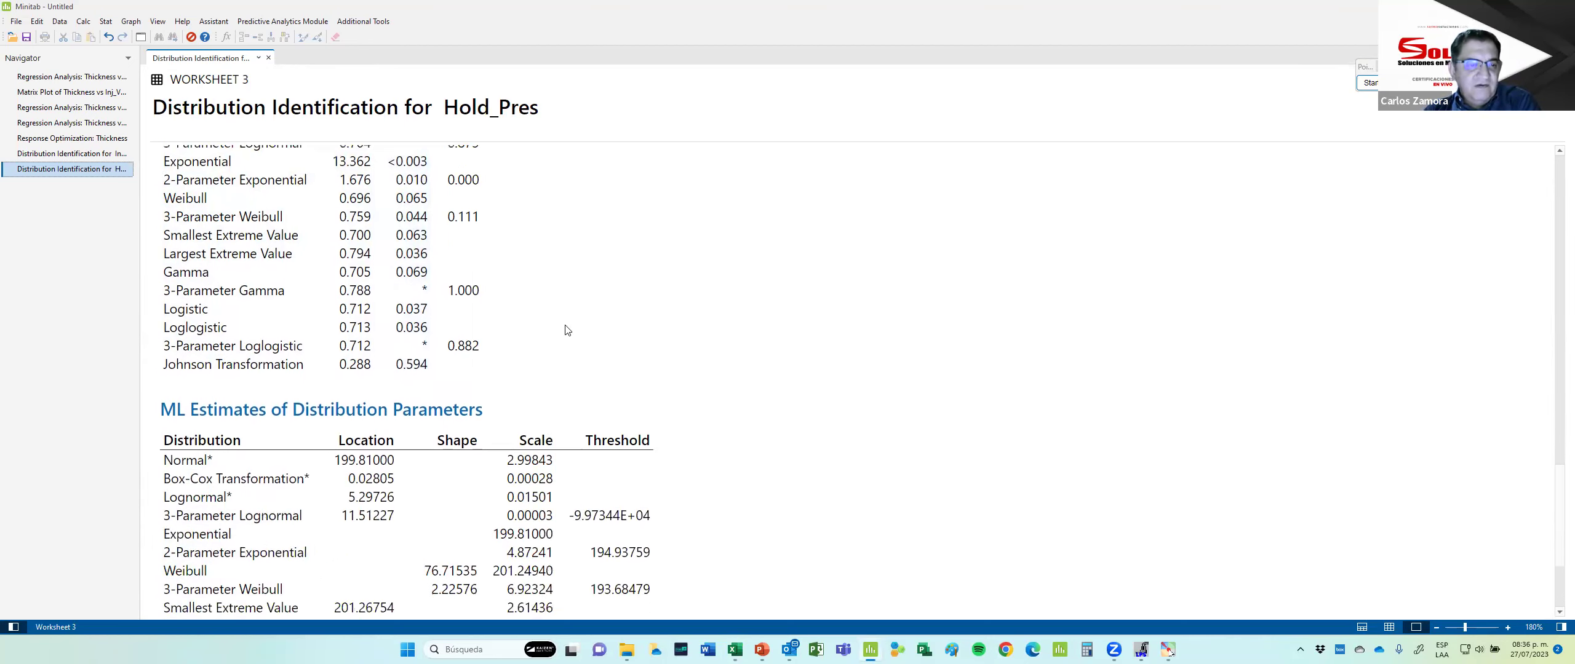
scroll(566, 330, up, 5)
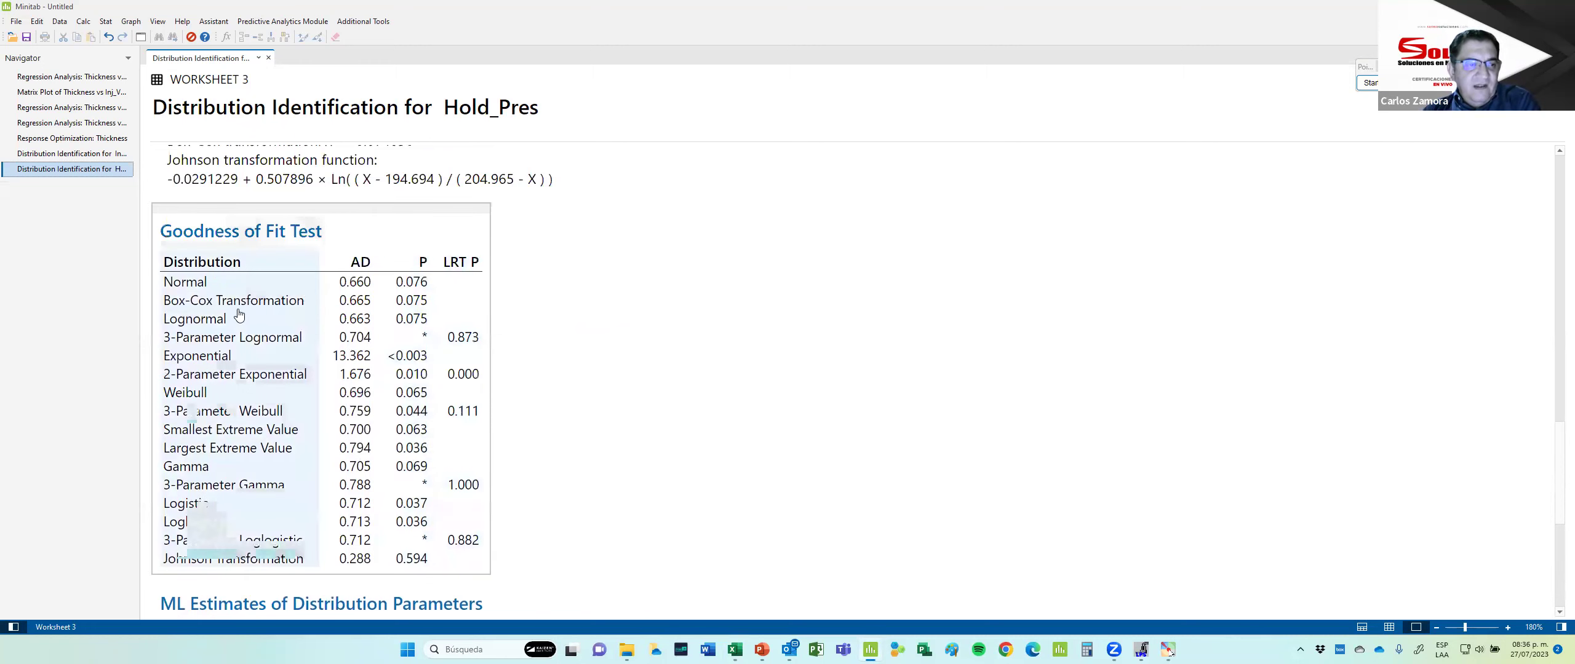
scroll(609, 376, down, 5)
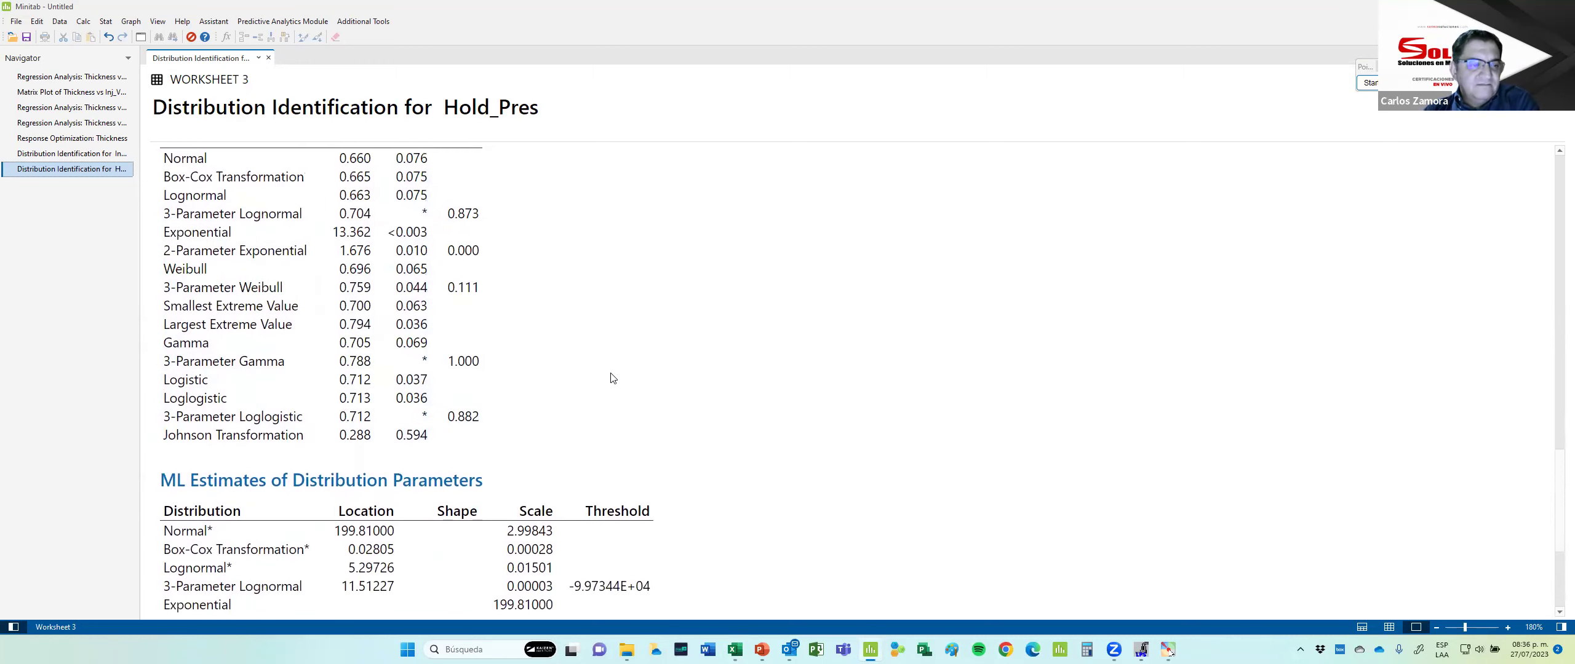
scroll(612, 377, down, 1)
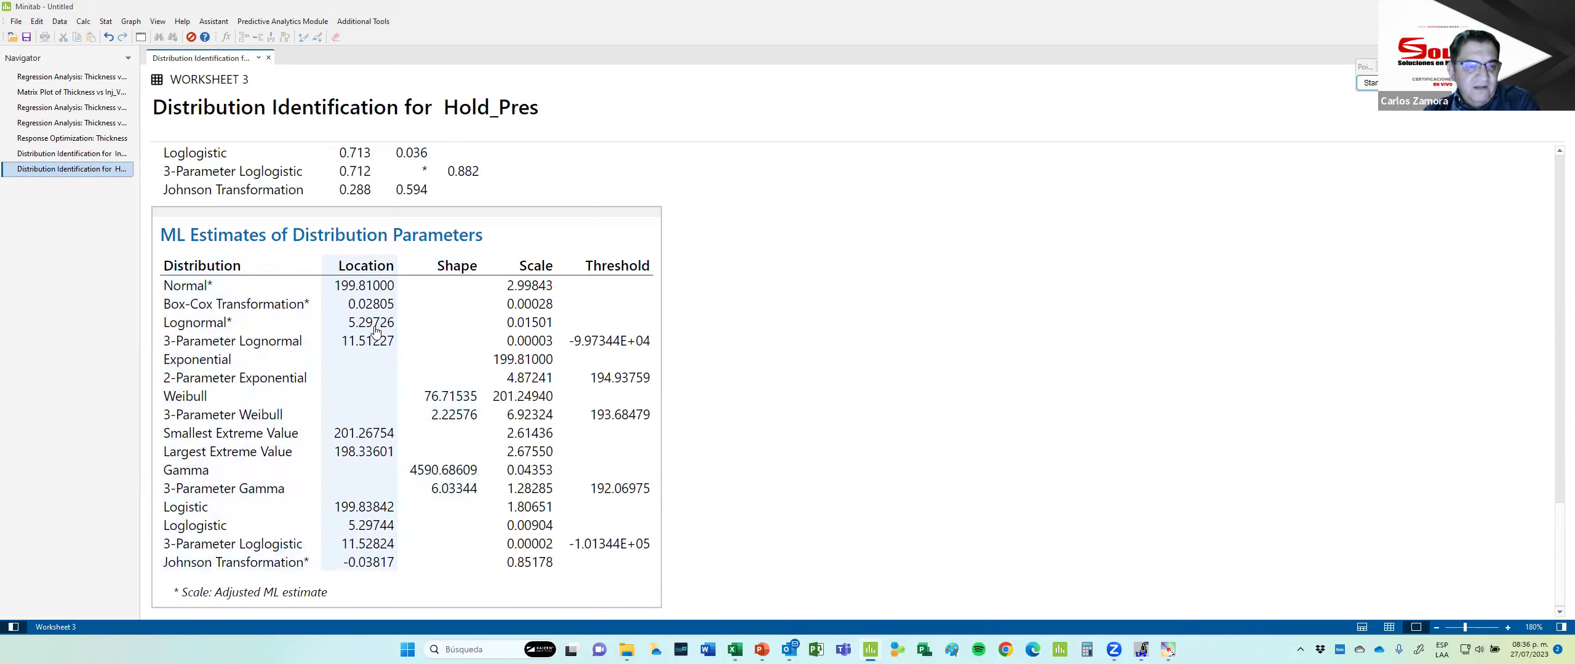
key(alt+Tab)
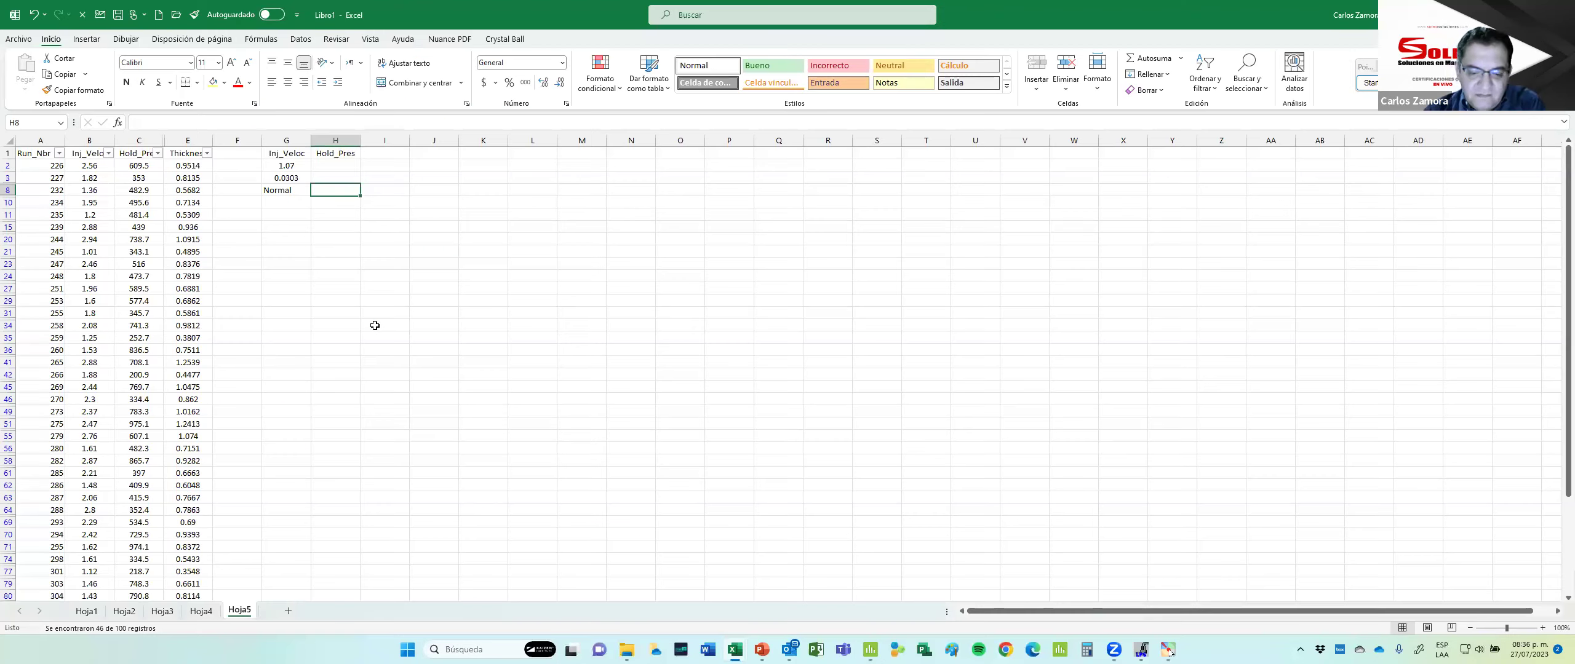
text(Lognormal)
key(Return)
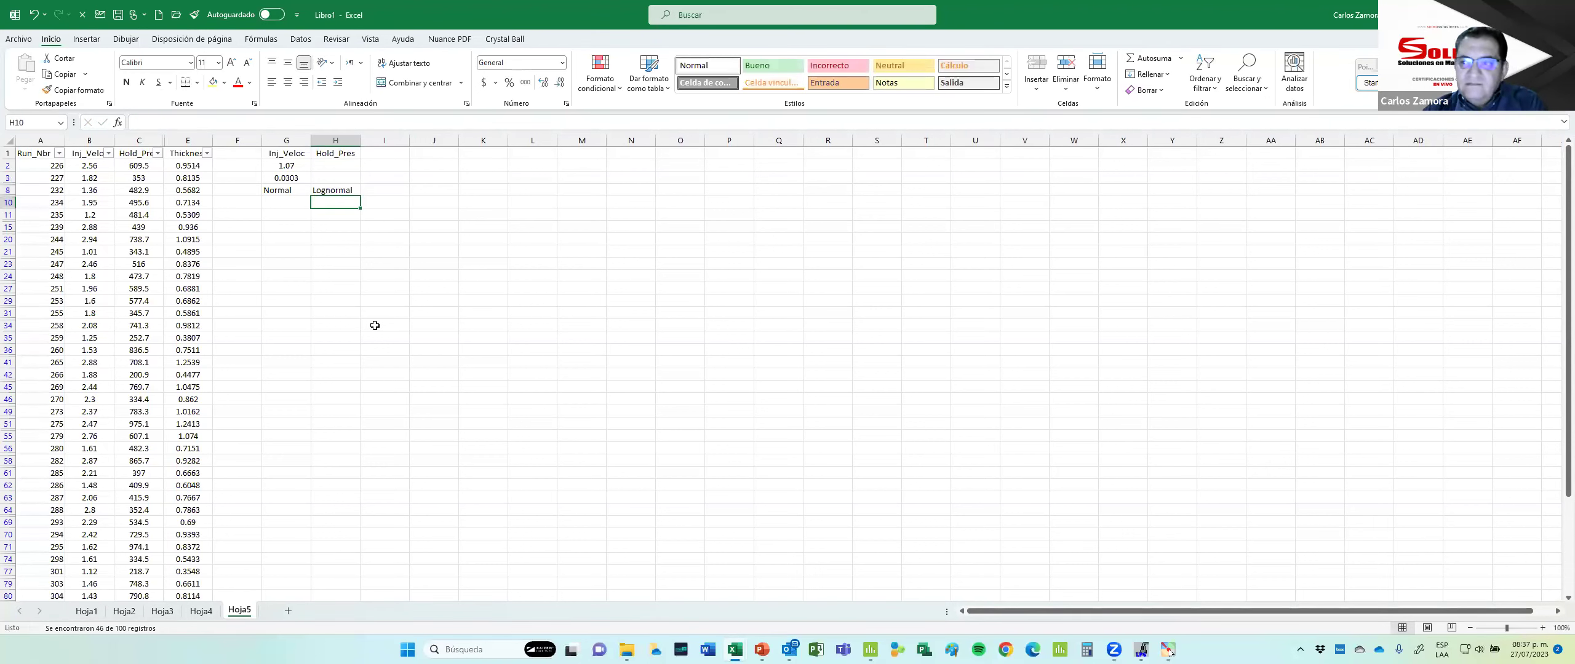
key(Up)
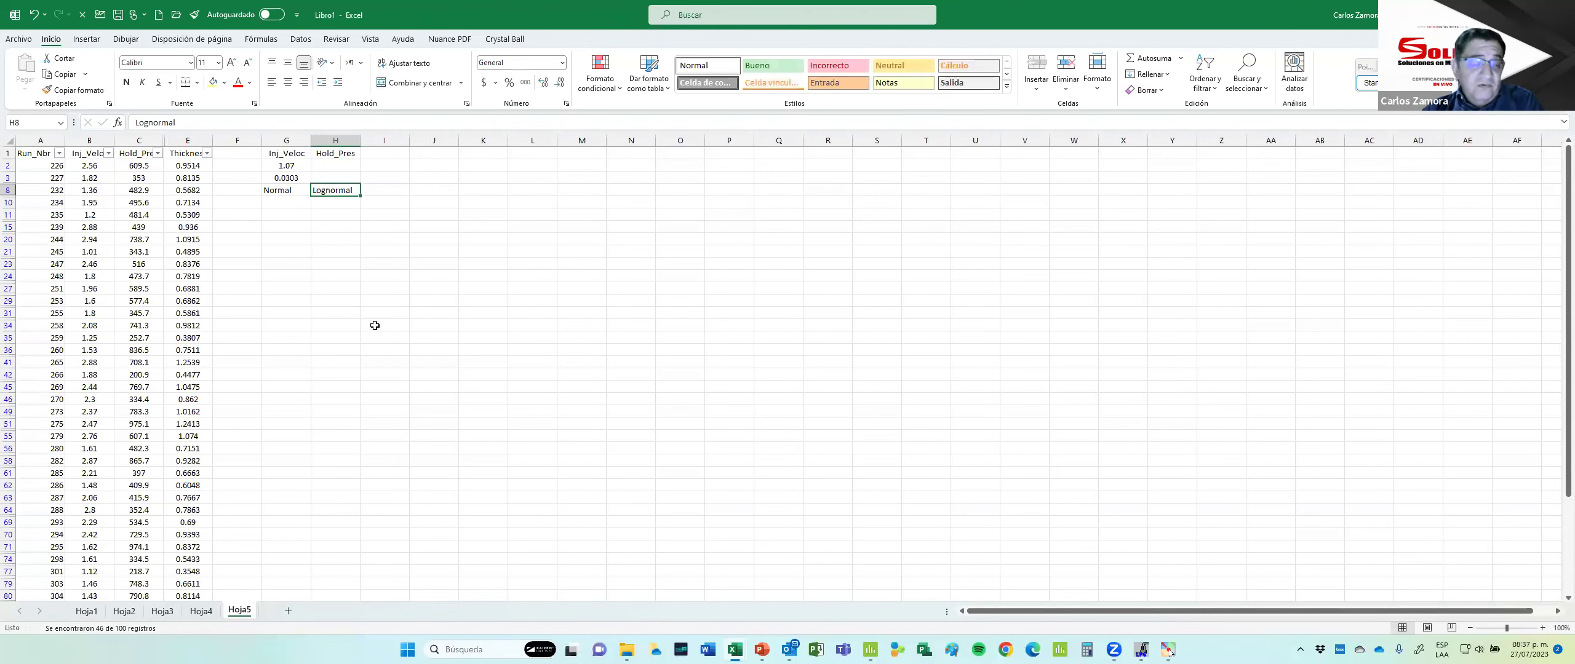
Check the lognormal location for Hold_Pres in Minitab and enter 5.2972 in Excel cell H2.
key(Up)
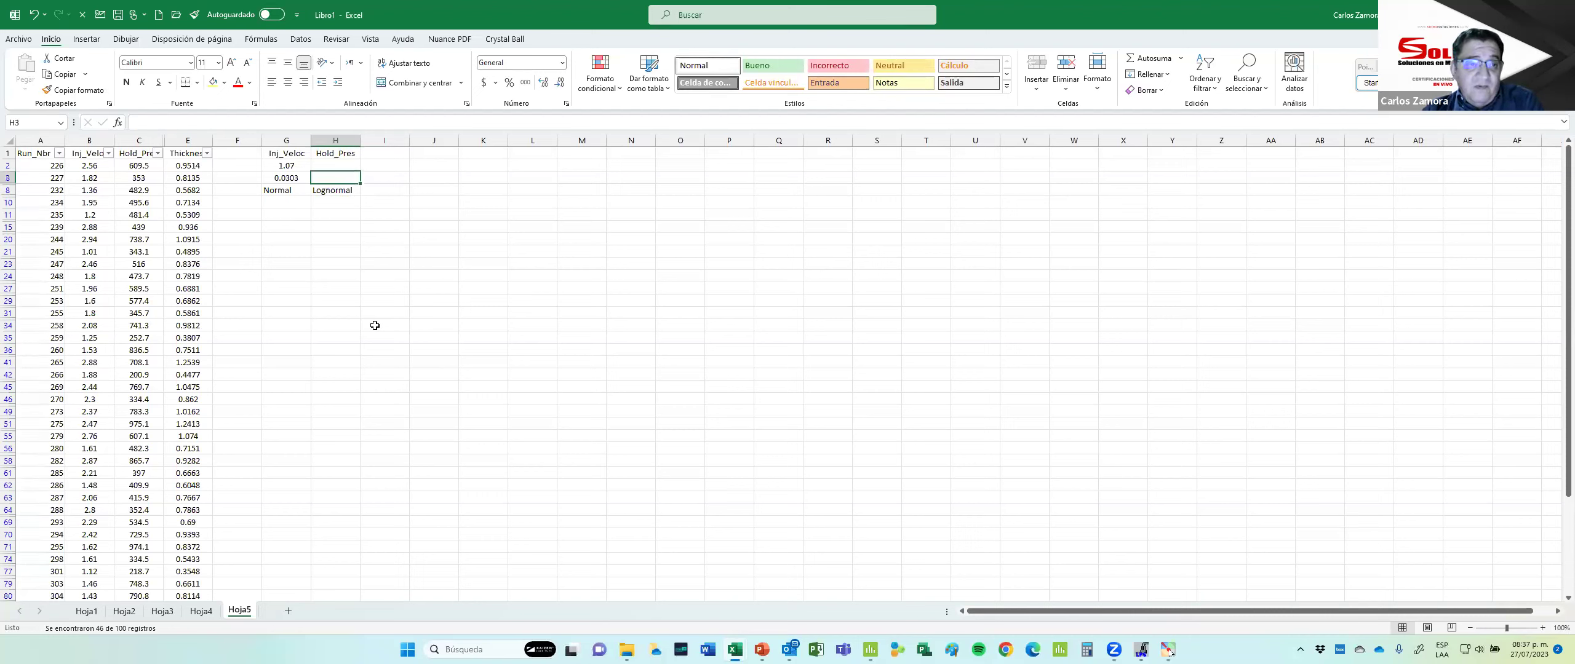
key(Up)
key(Down)
key(Down)
key(Up)
key(Up)
key(Left)
key(Right)
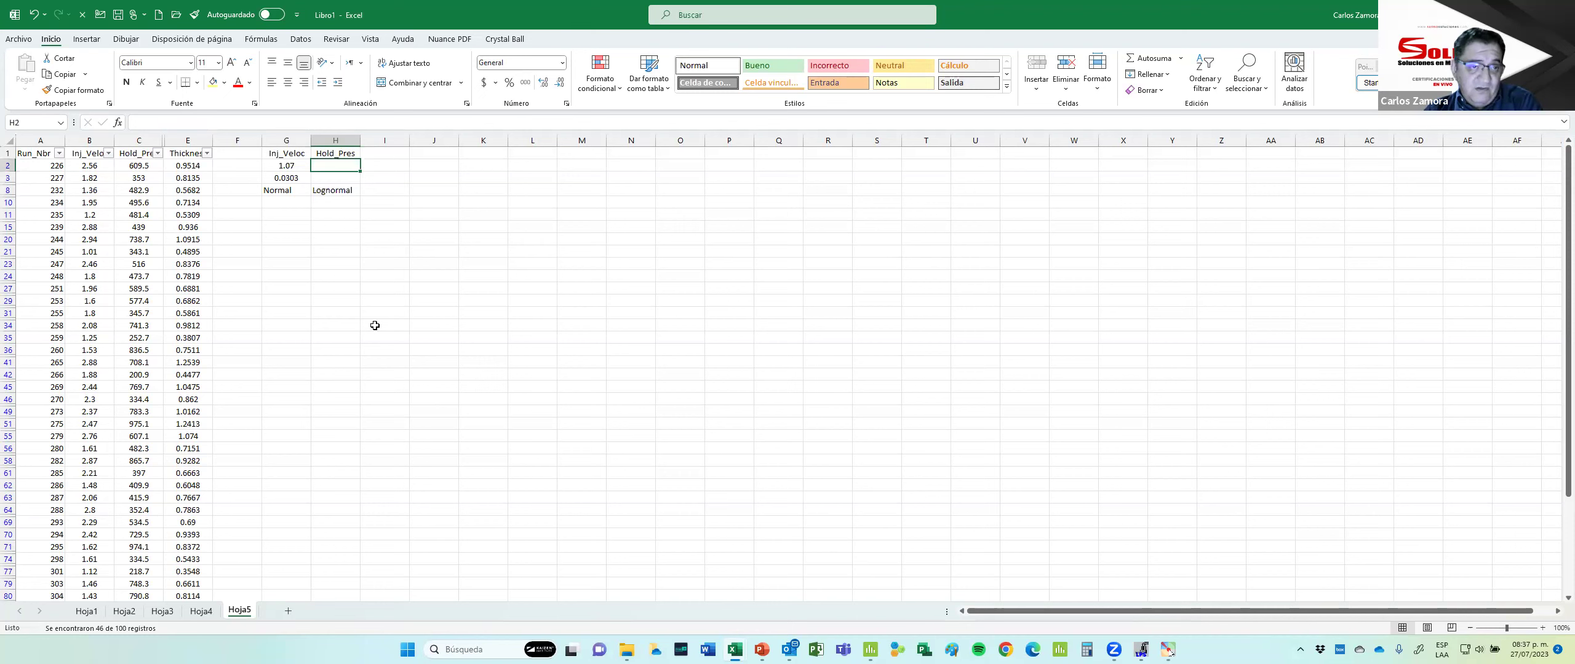
key(alt+Tab)
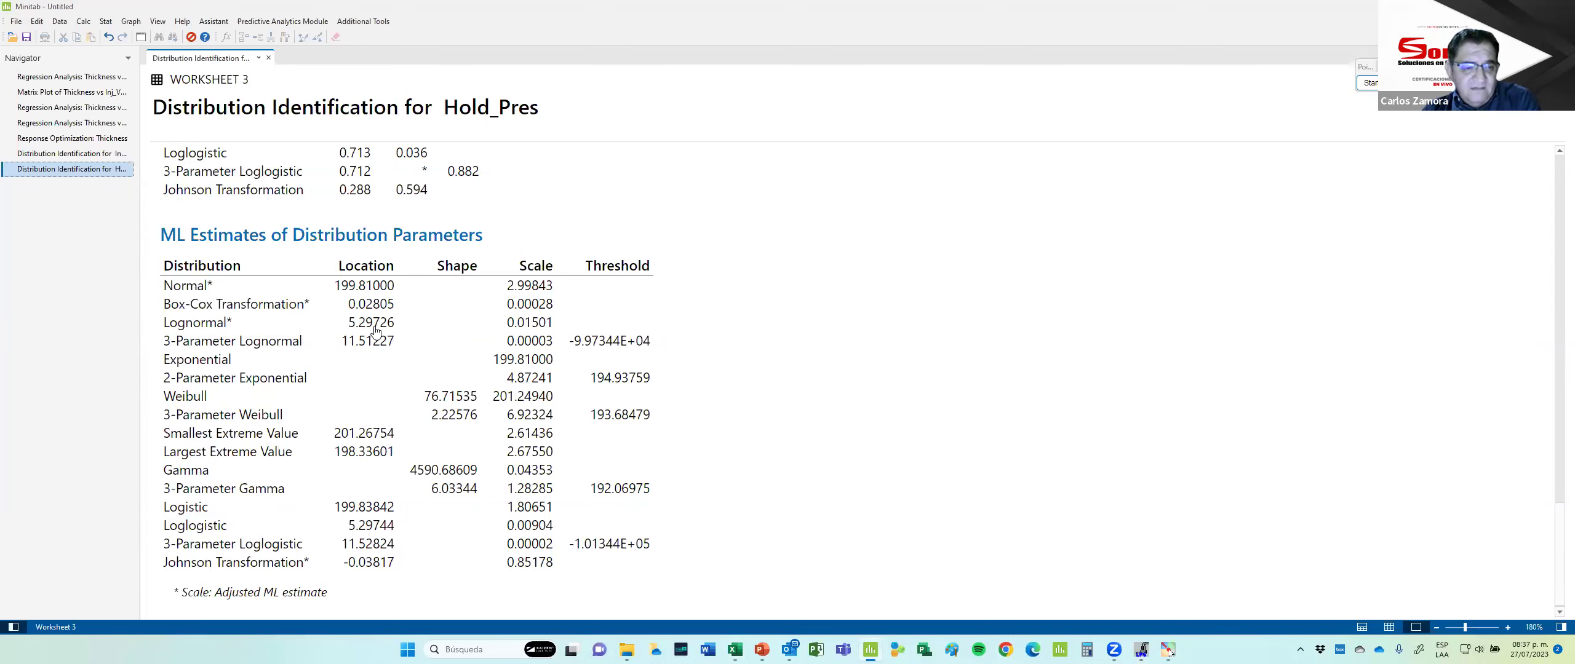
key(alt+Tab)
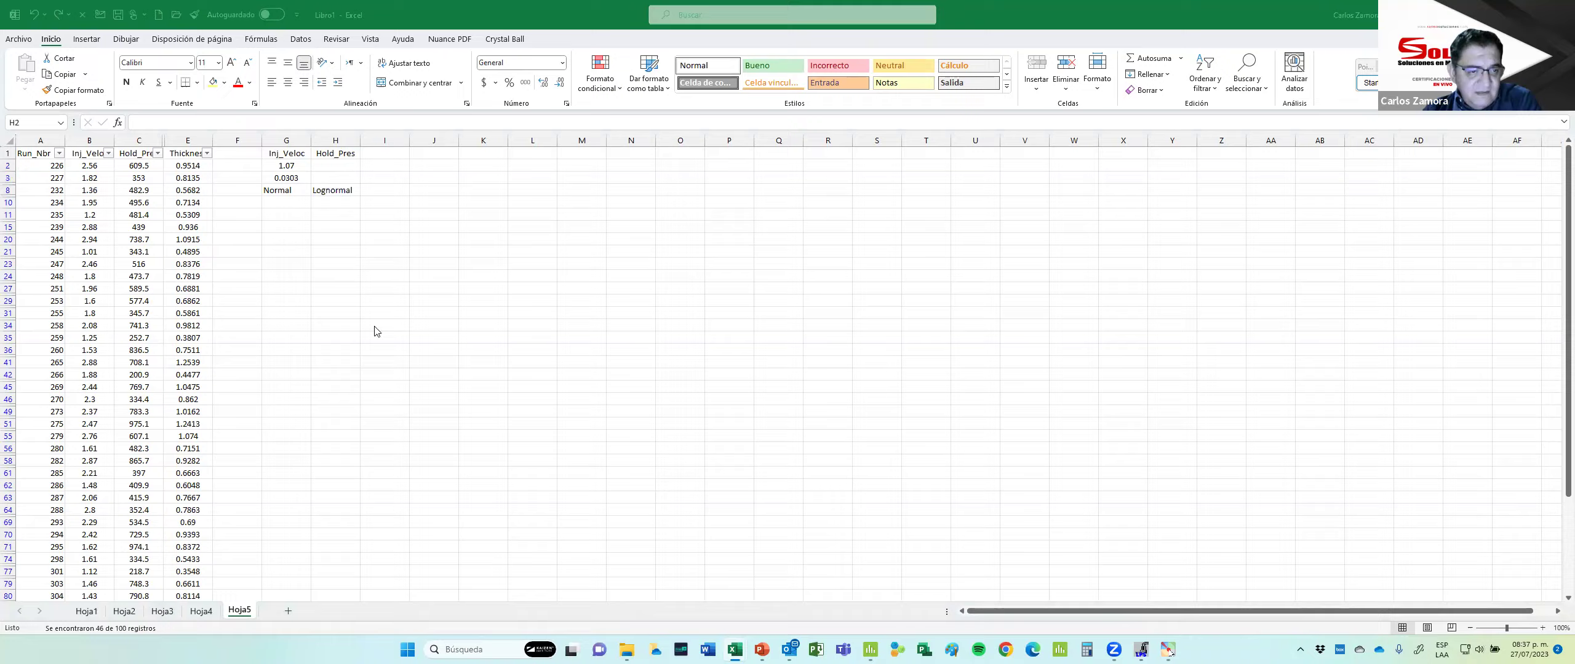
key(alt+Tab)
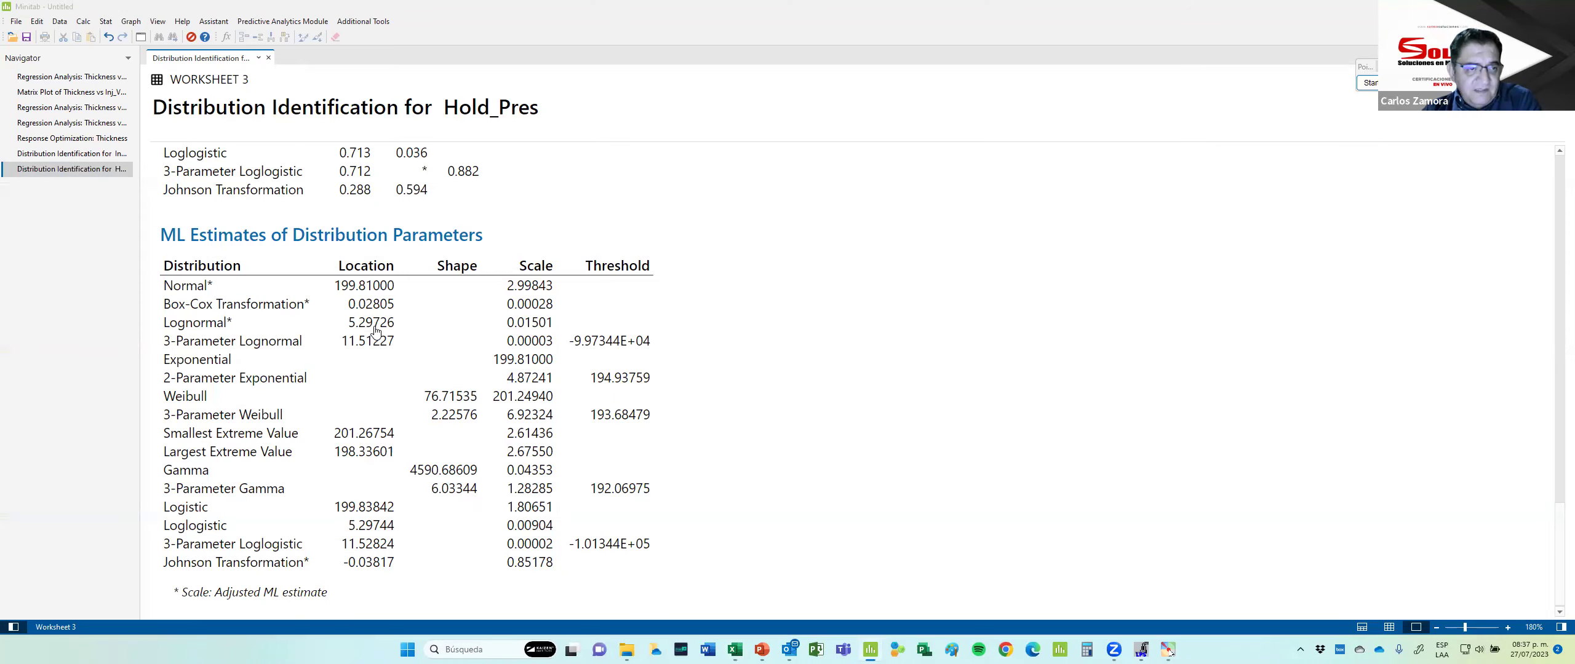
key(alt+Tab)
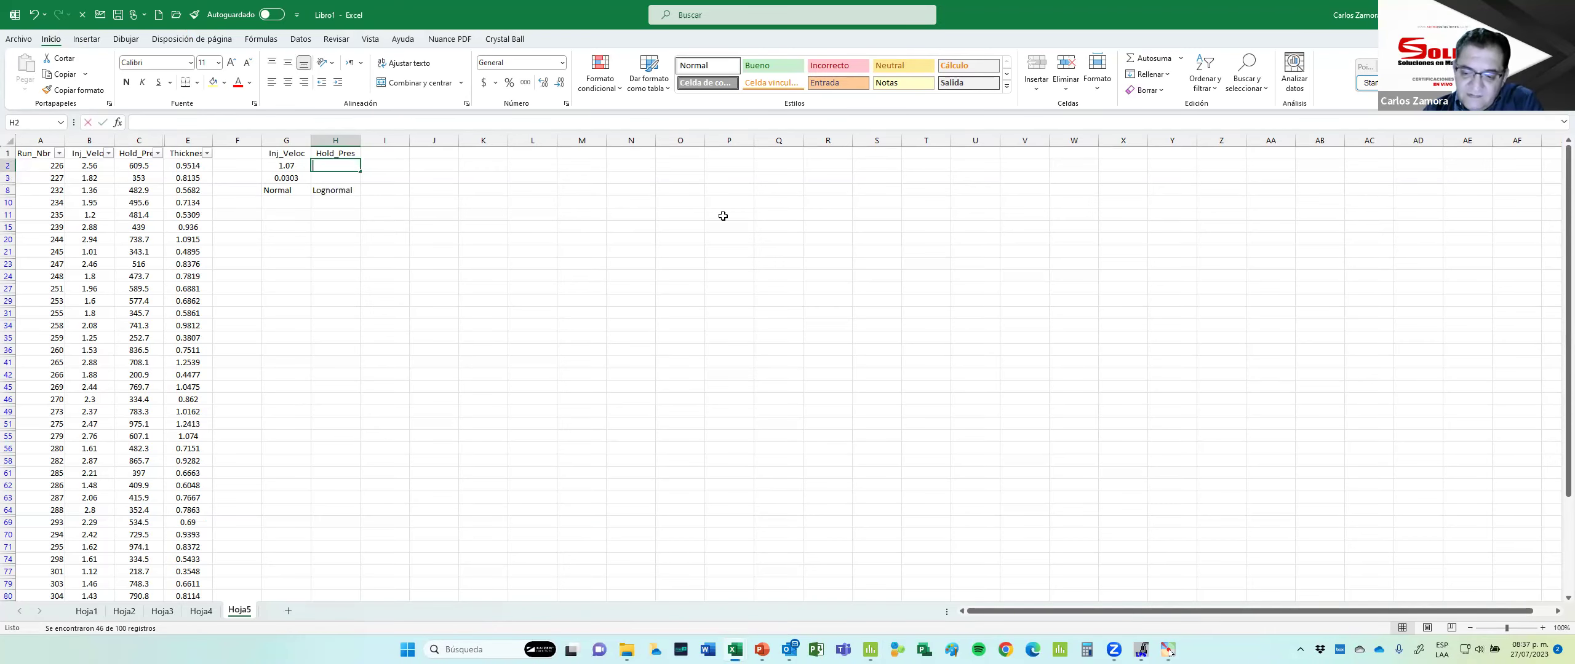
text(5.2972)
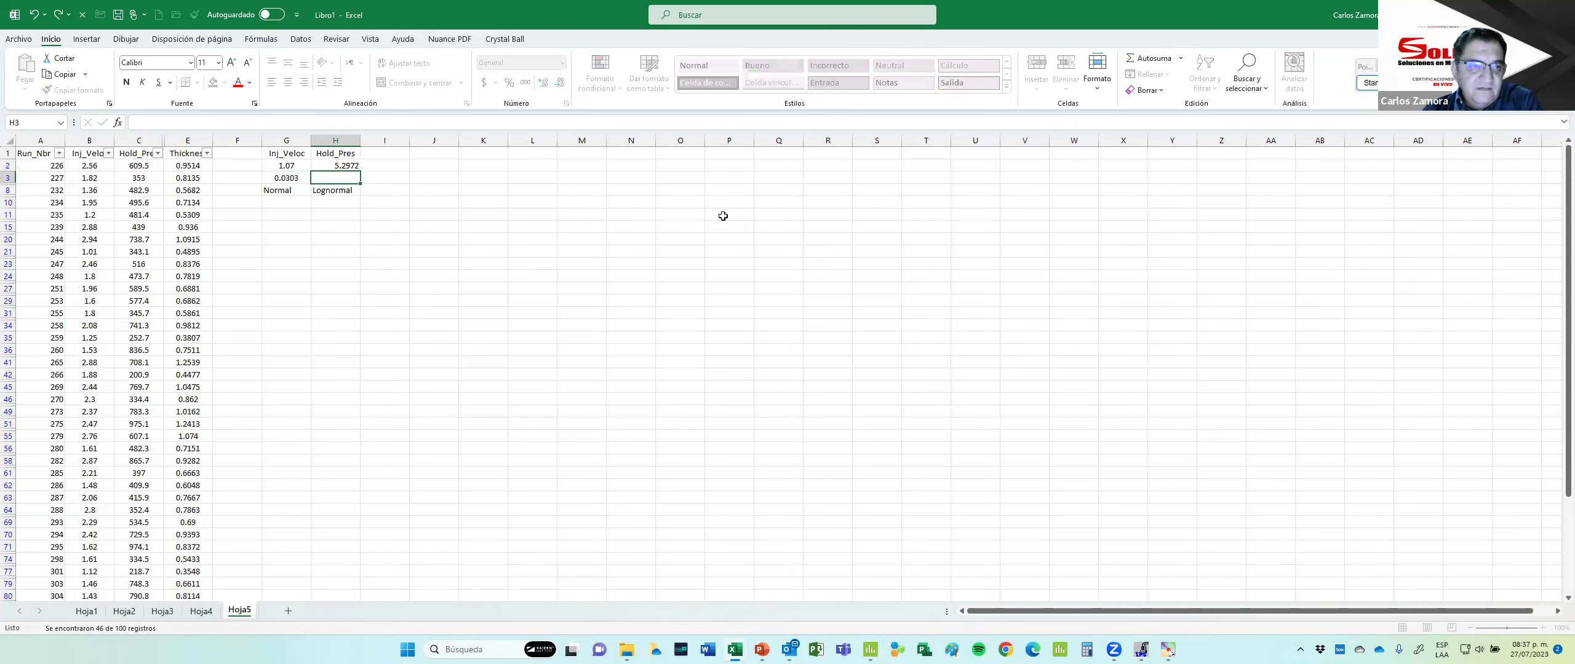
key(Return)
Check the lognormal scale for Hold_Pres in Minitab and enter 0.01501 in Excel cell H3.
key(alt+Tab)
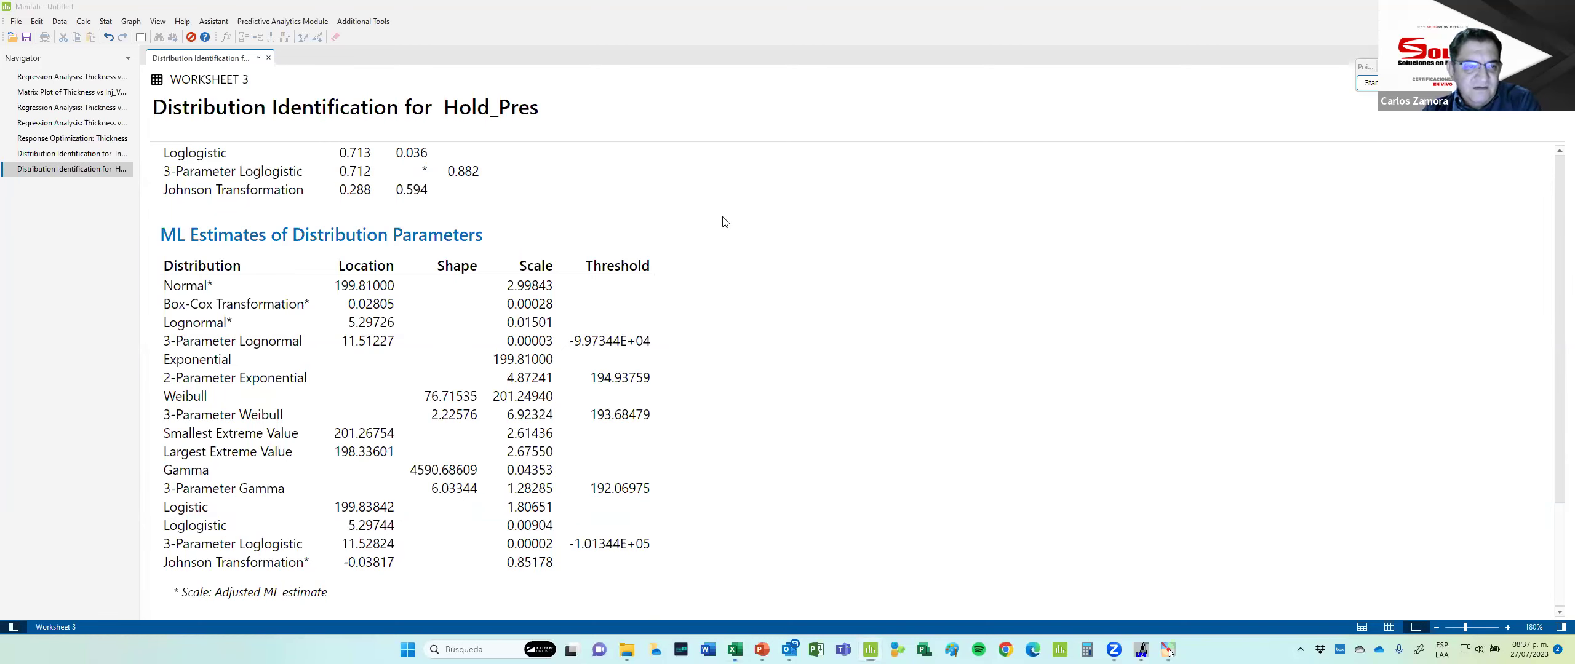
key(alt+Tab)
text(.)
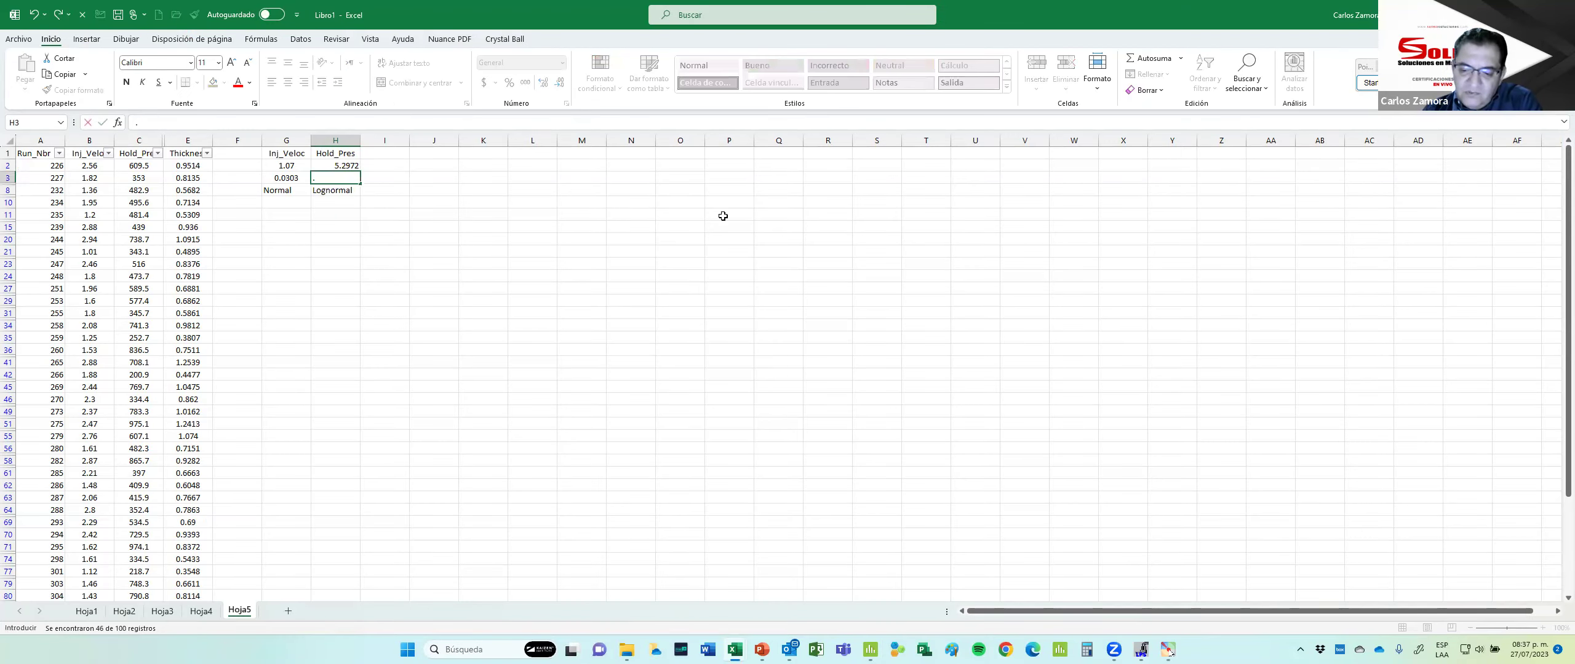
text(01501)
key(Return)
key(Up)
Enlarge the sheet to 160% and review the distribution parameters, selecting the Inj_Veloc header in G1.
ctrl+scroll(563, 334, up, 2)
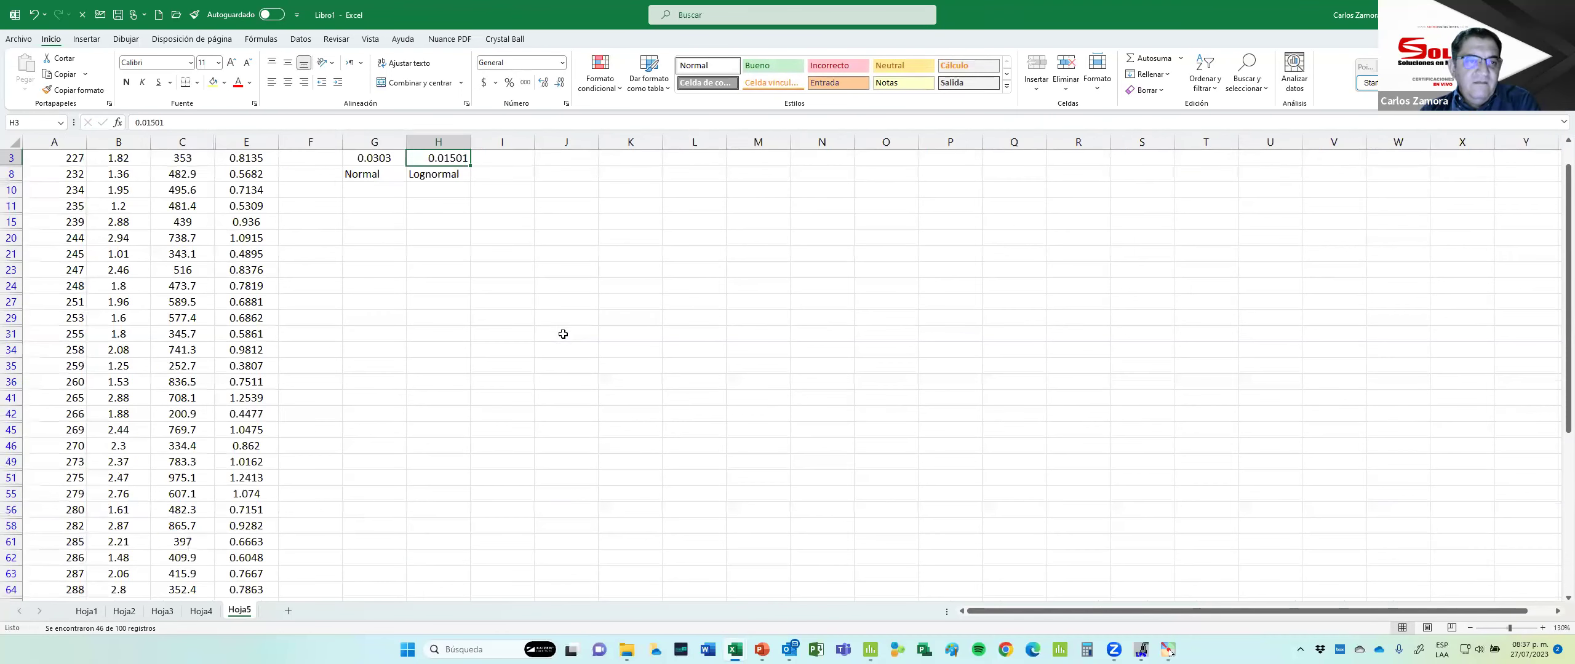
ctrl+scroll(562, 334, up, 2)
scroll(563, 334, up, 1)
click(467, 160)
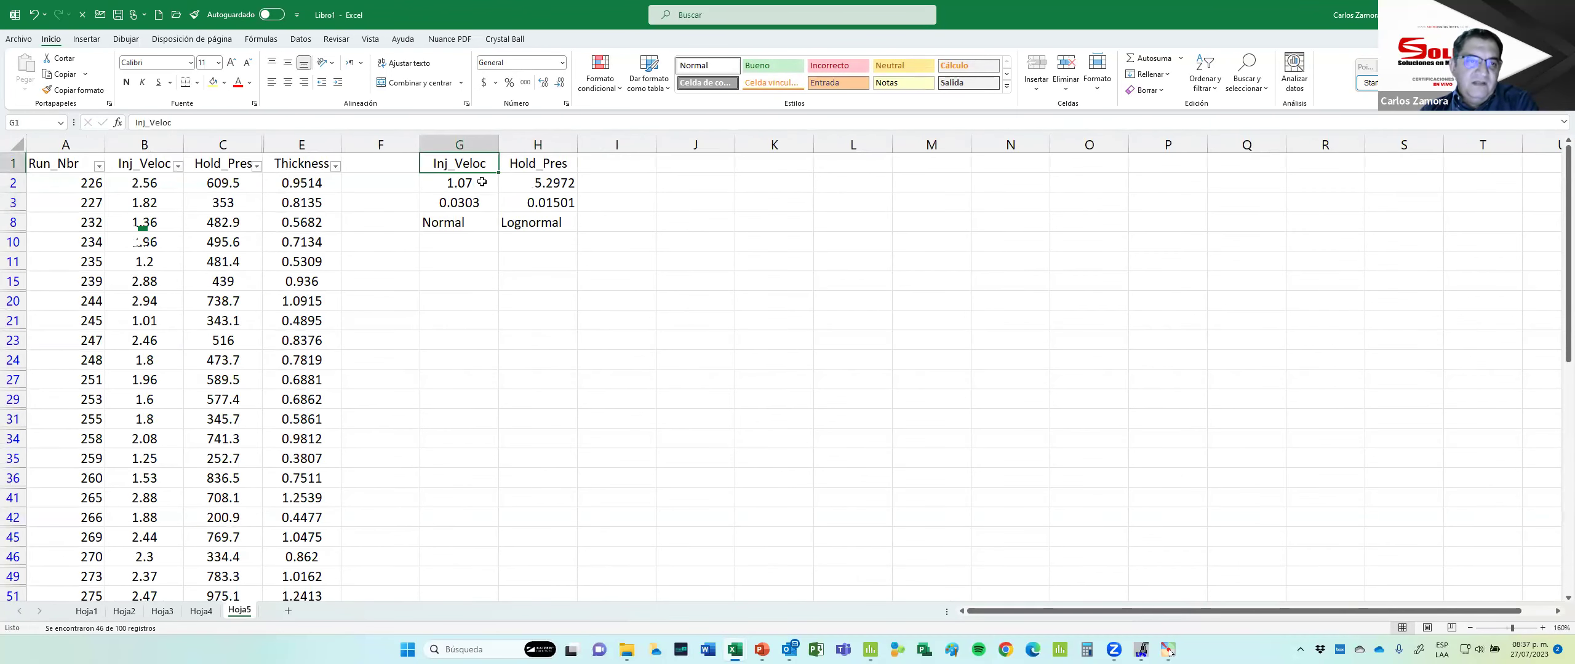
Center the distribution parameters and names in G2:H8 both horizontally and vertically.
drag(482, 182, 541, 223)
click(271, 82)
click(287, 82)
click(452, 263)
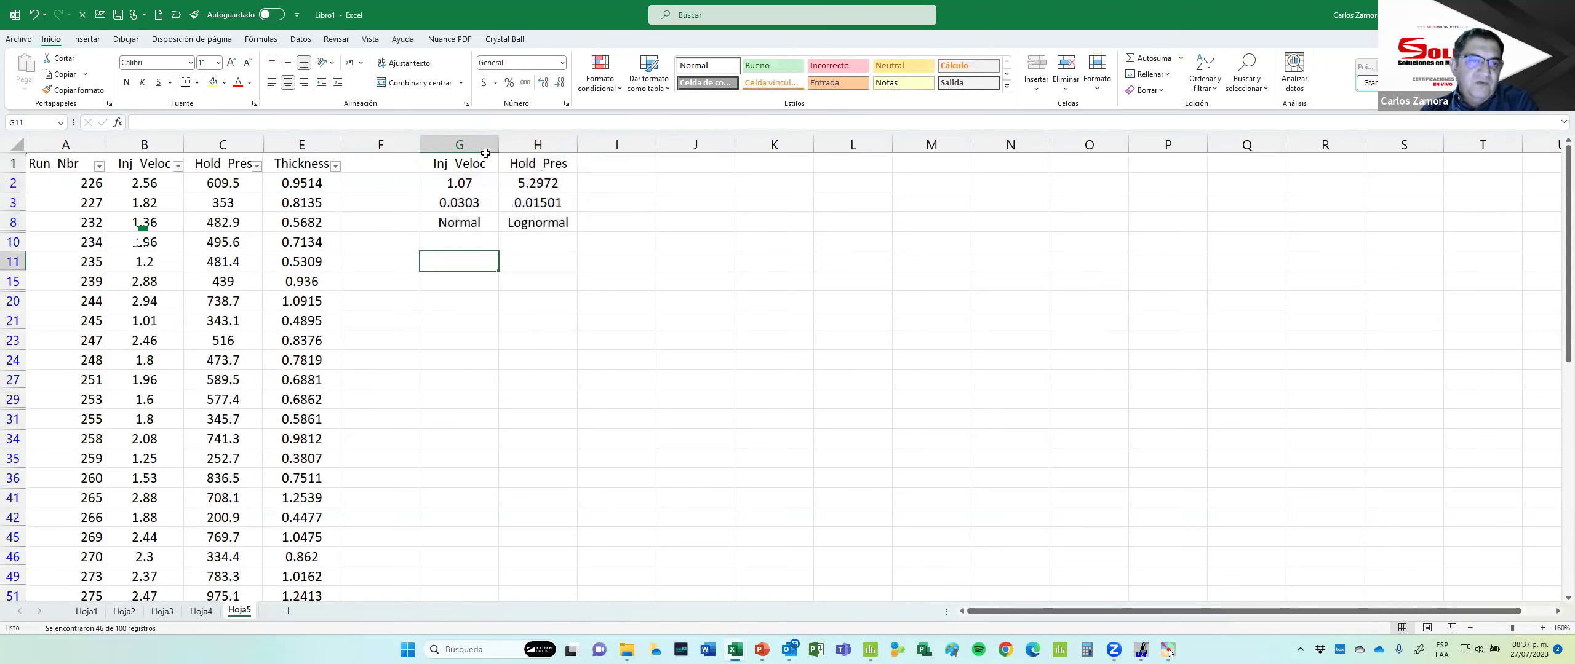
Review the Inj_Veloc and Hold_Pres parameters in Excel, and check the Hold_Pres goodness-of-fit table in Minitab.
click(471, 225)
click(475, 182)
click(476, 200)
click(538, 184)
click(541, 206)
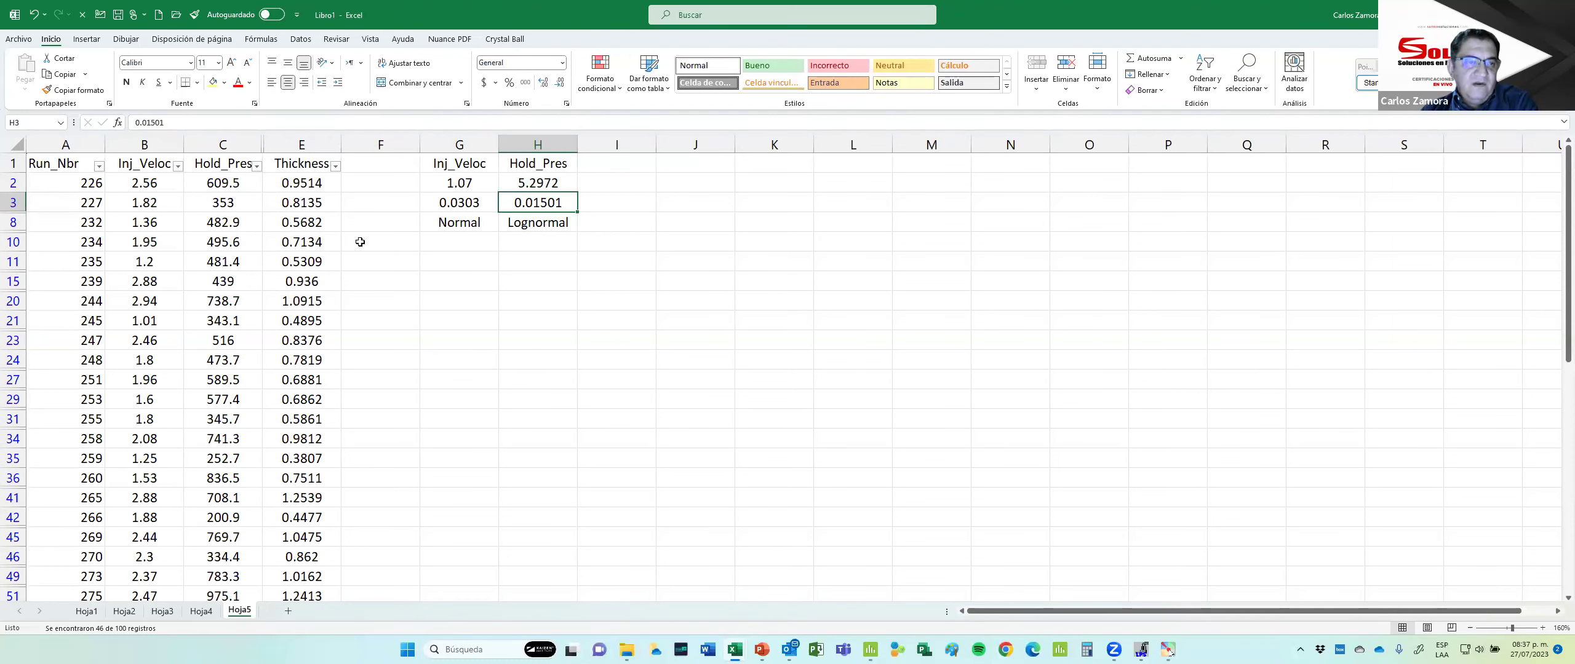
key(alt+space)
click(640, 306)
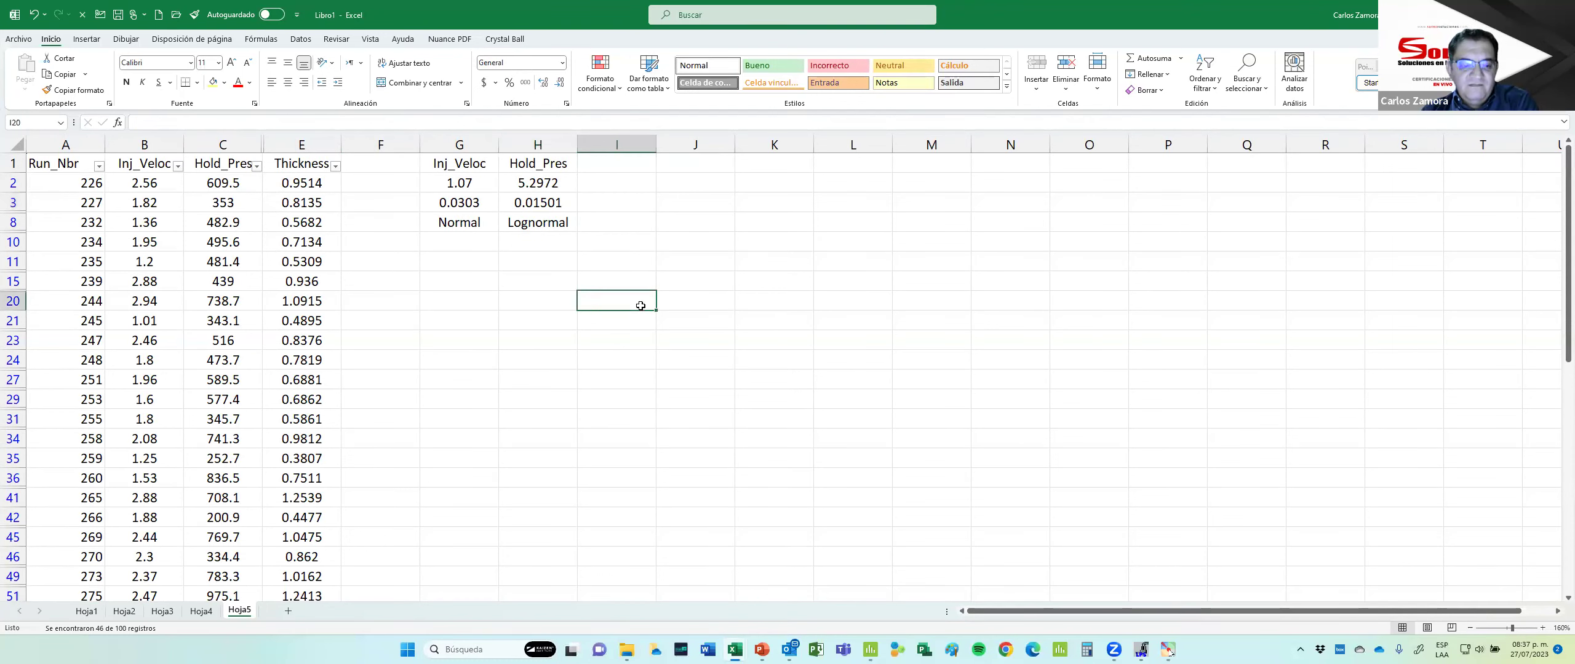
key(alt)
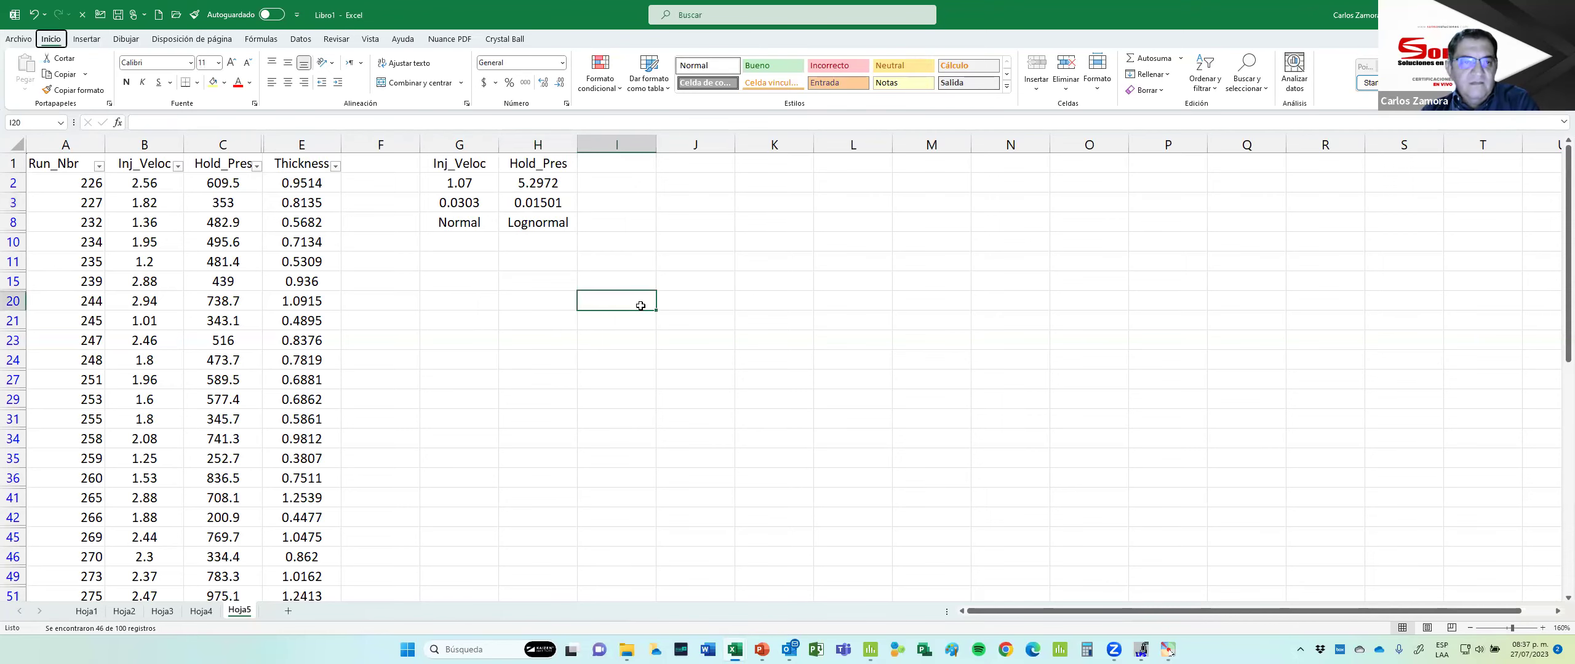
key(alt+Tab)
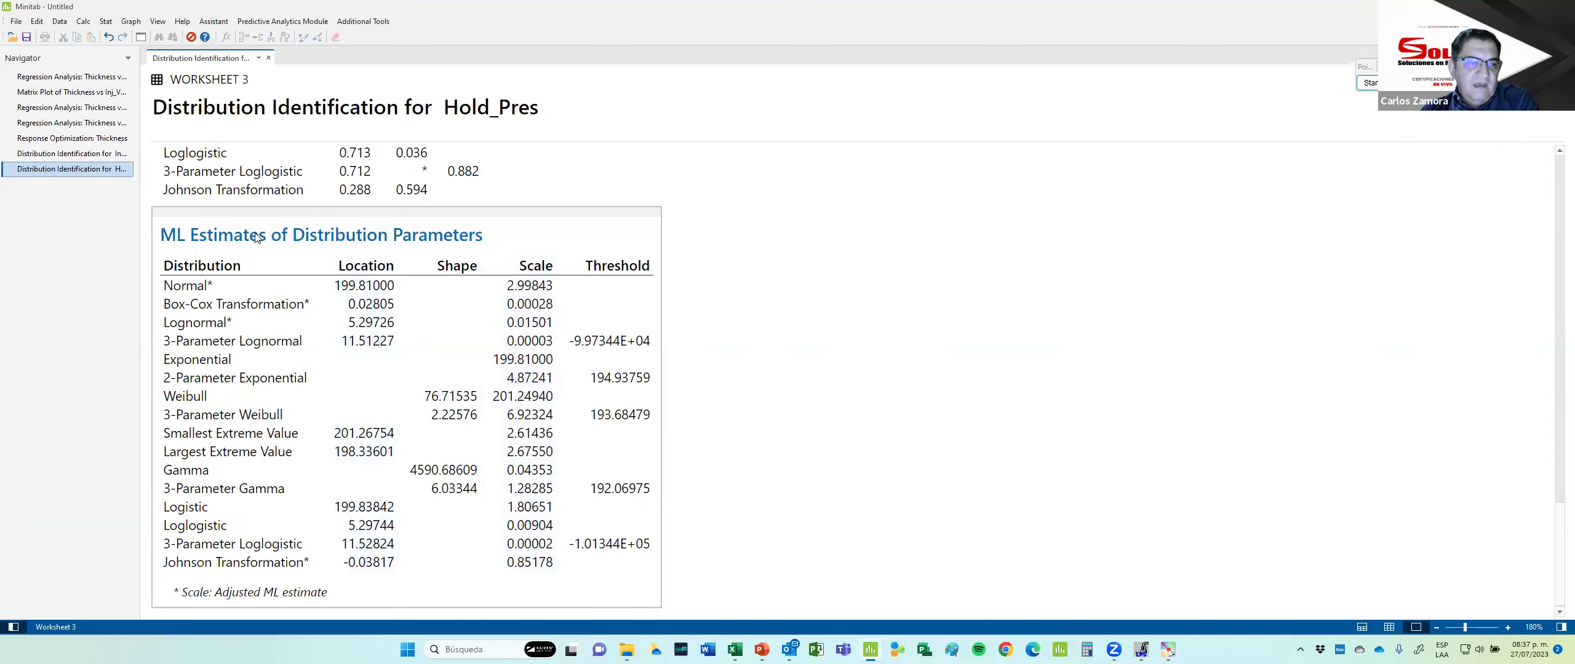
scroll(394, 308, up, 5)
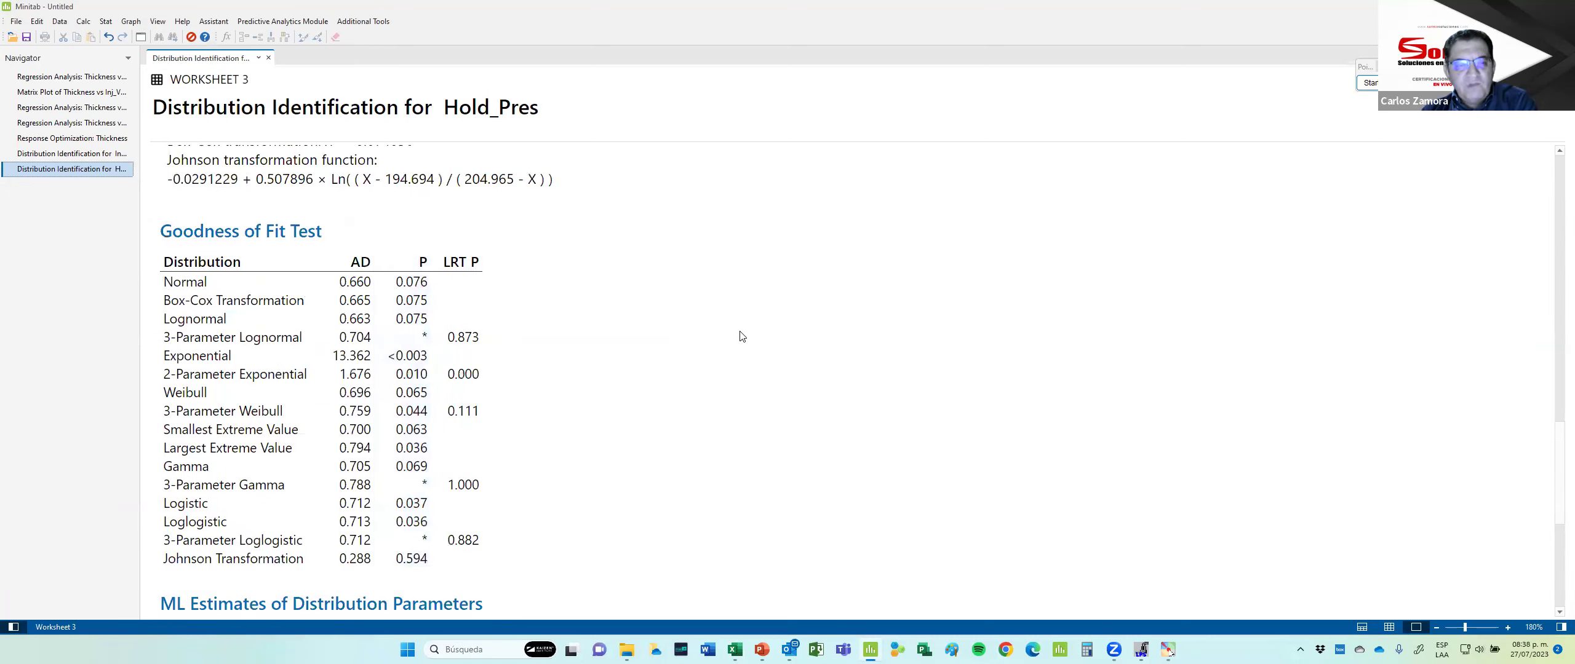
key(alt+Tab)
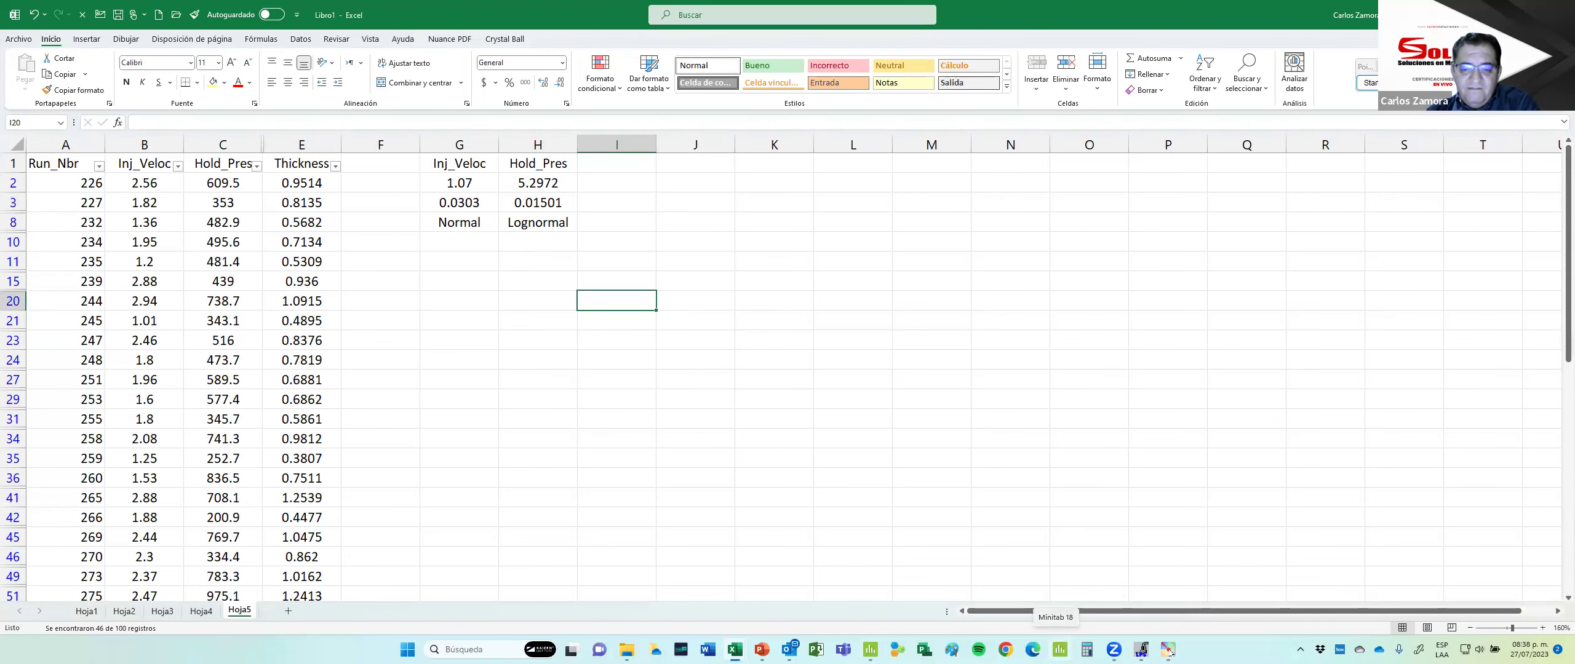
Switch to Minitab, show Worksheet 3 and name column C4 Veloc Sim.
mouse_move(870, 650)
click(843, 563)
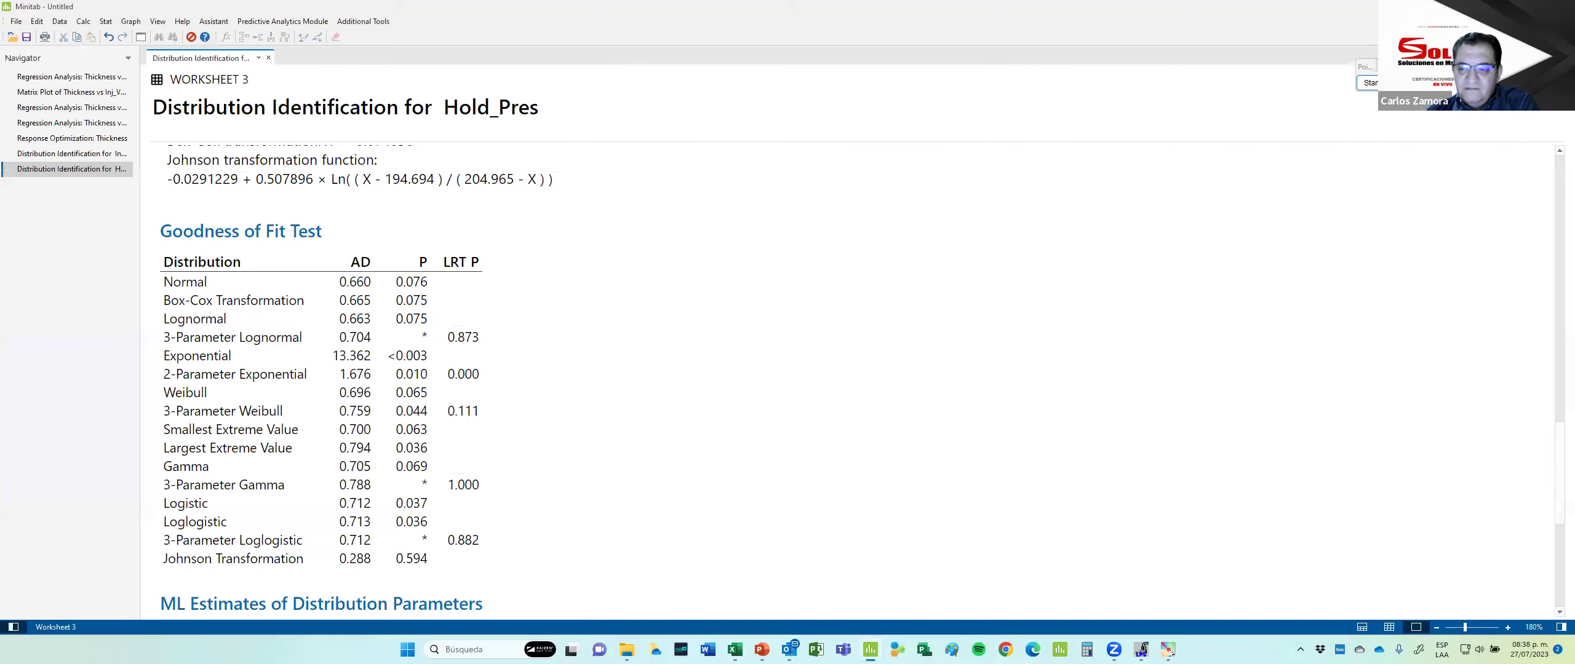
click(1391, 628)
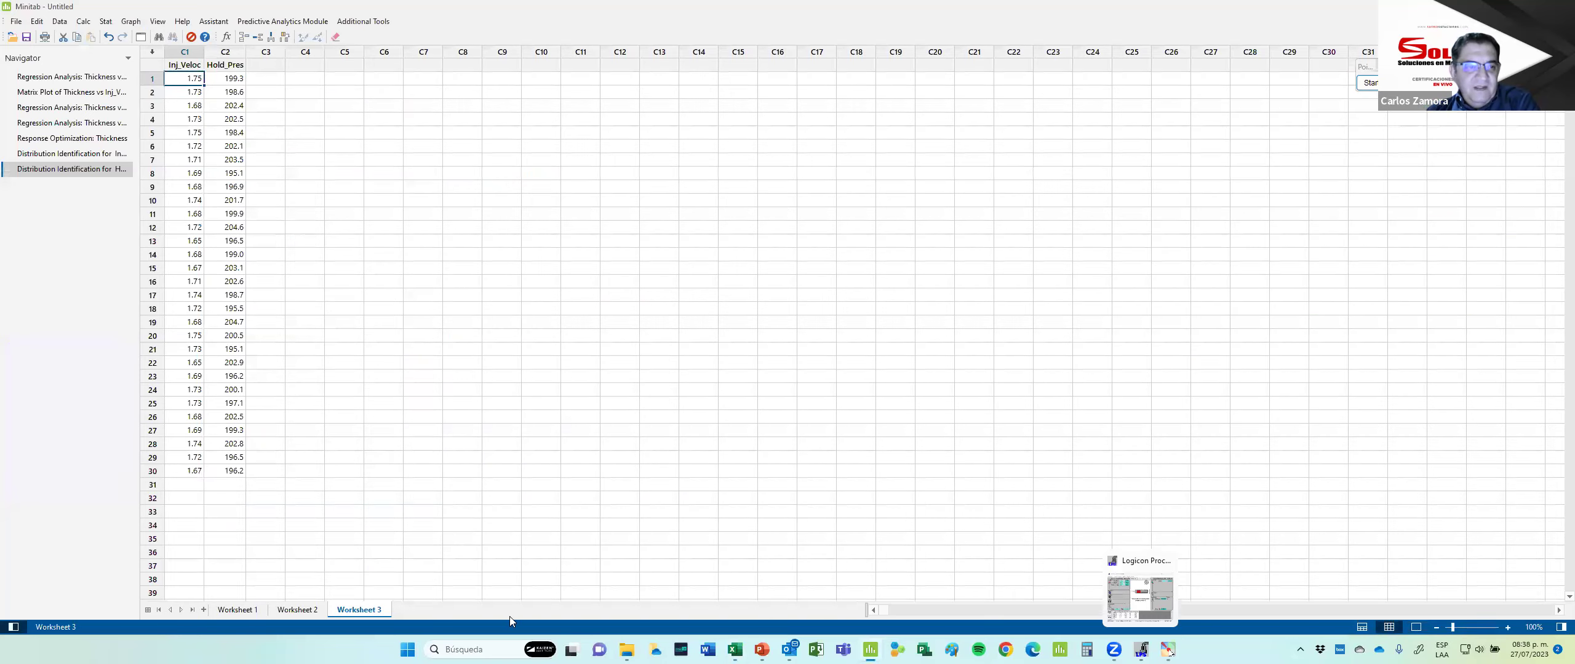
click(296, 66)
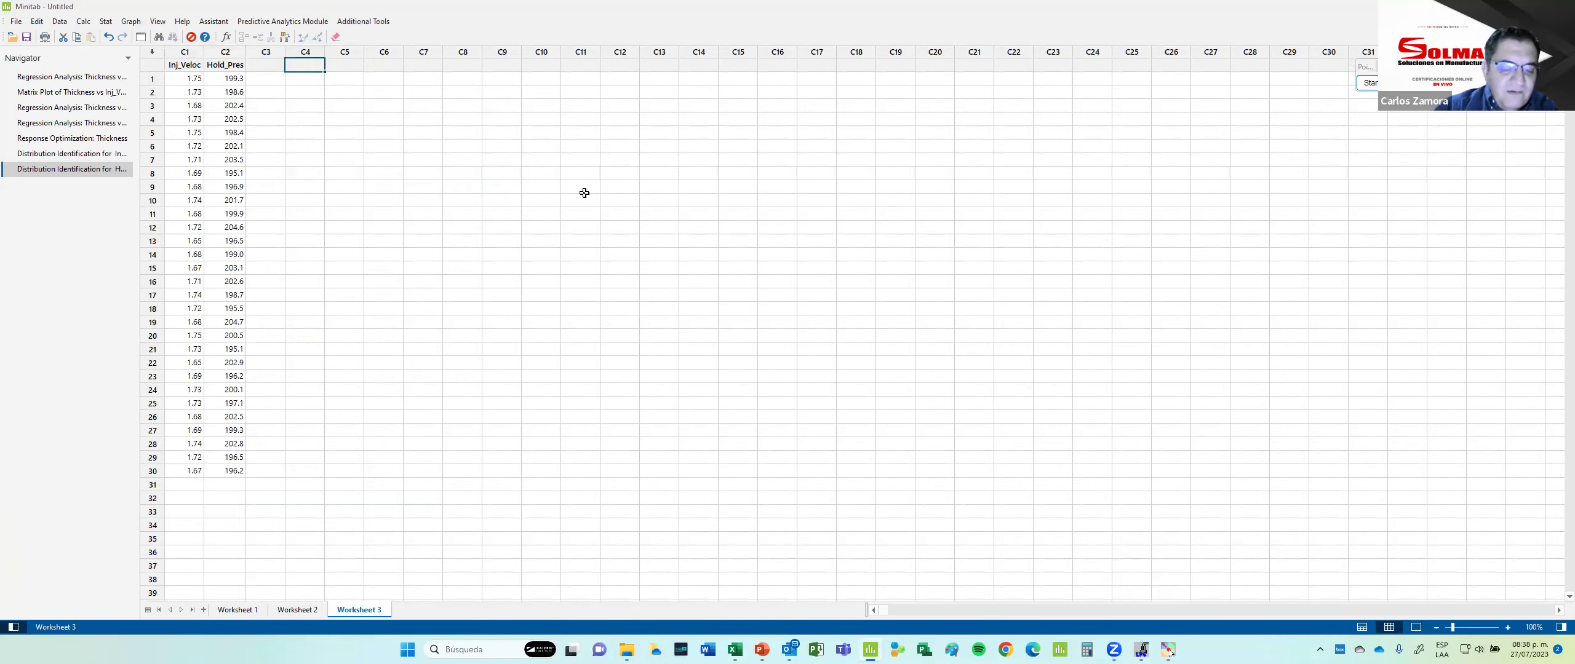
text(Velo)
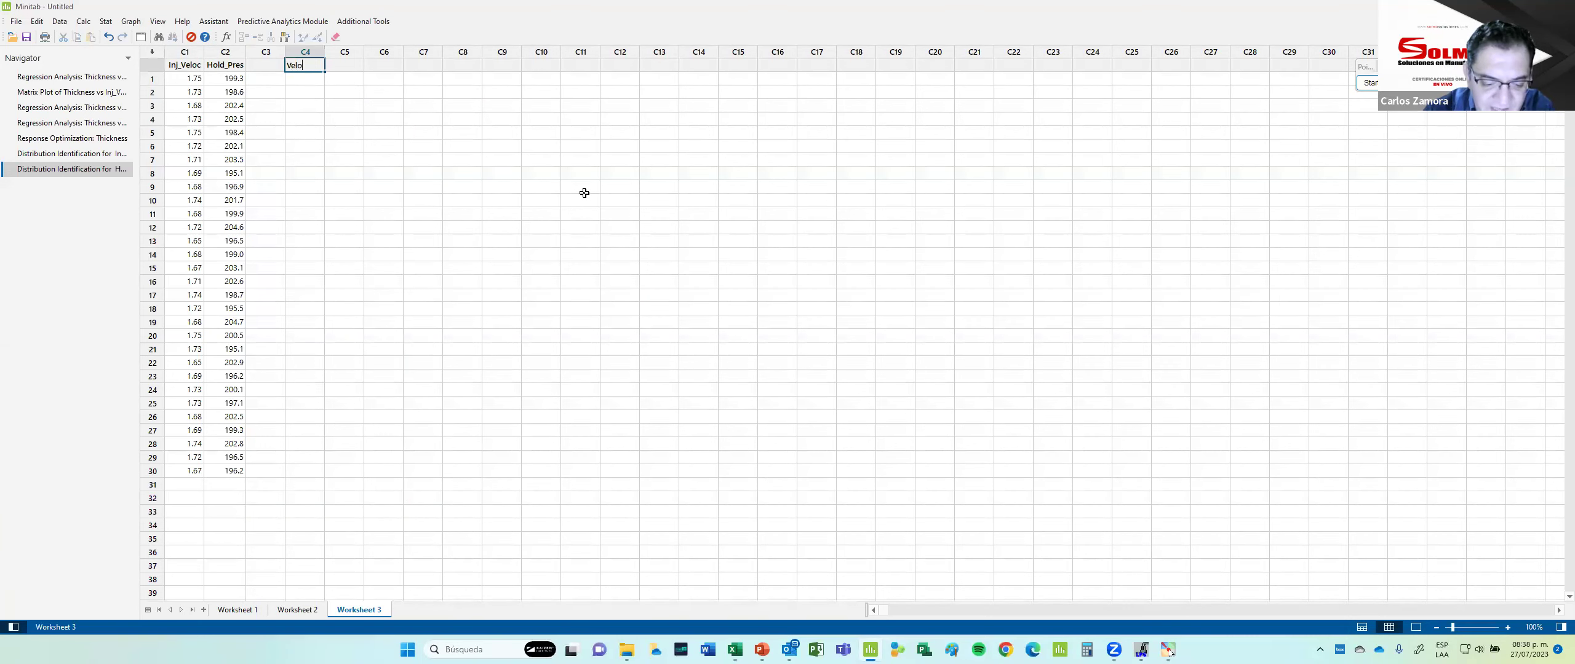
text(c SAi)
key(BackSpace)
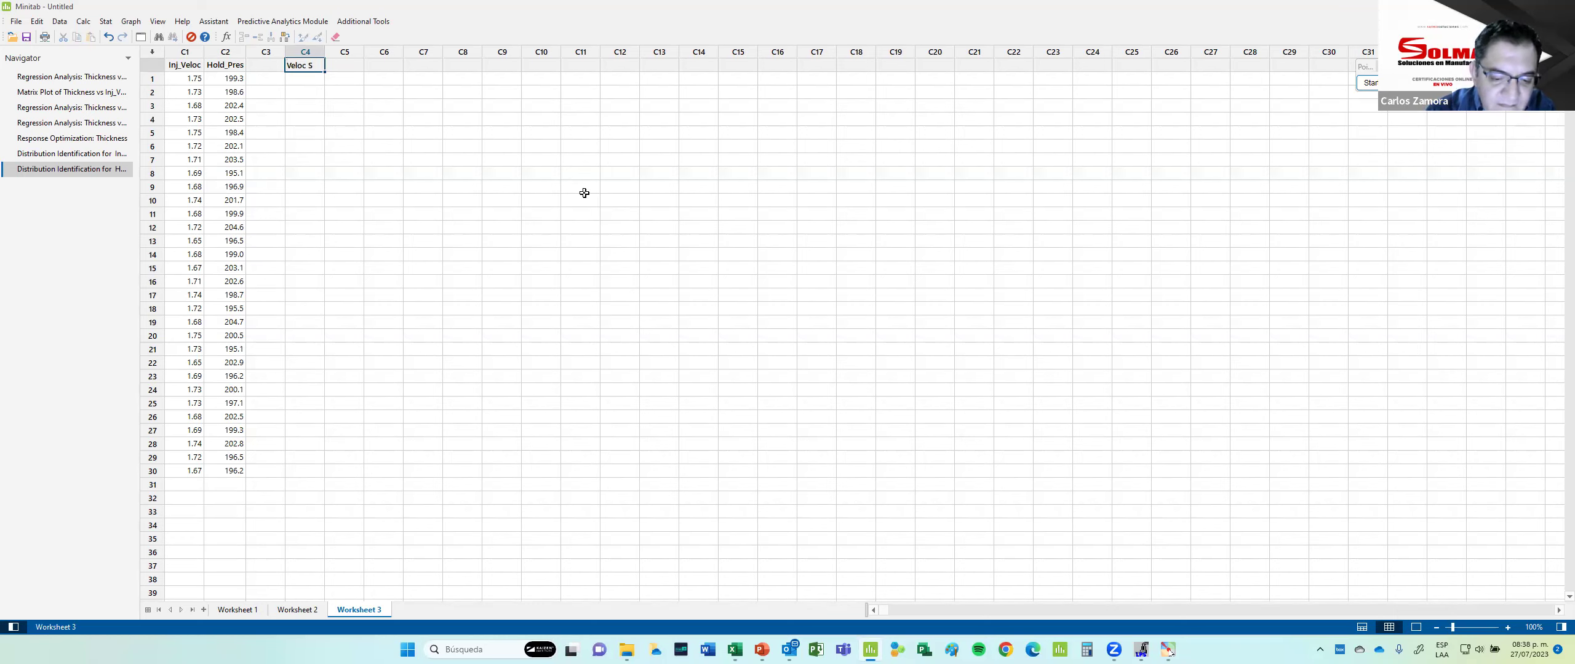
text(m)
key(Return)
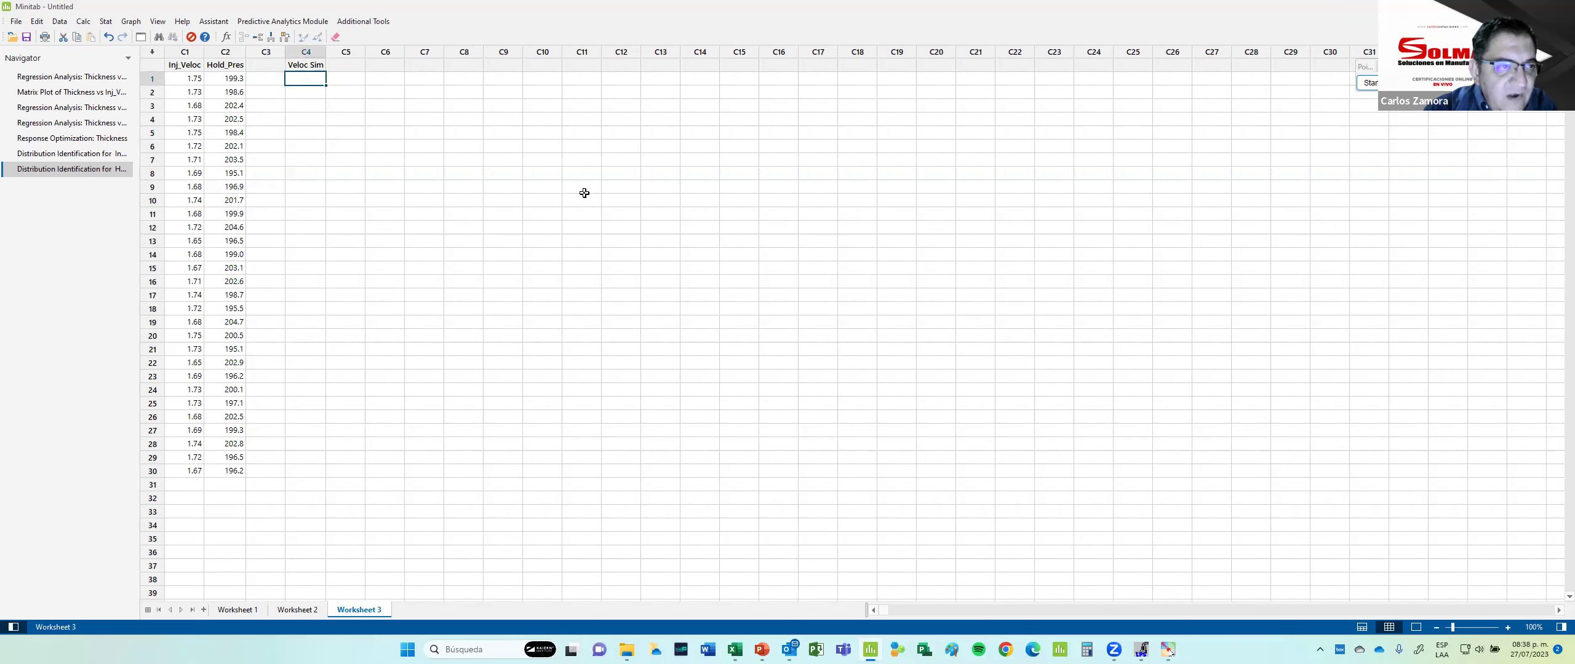
Name column C5 Pres hold sim and return to the first row of the Veloc Sim column.
key(Left)
key(Up)
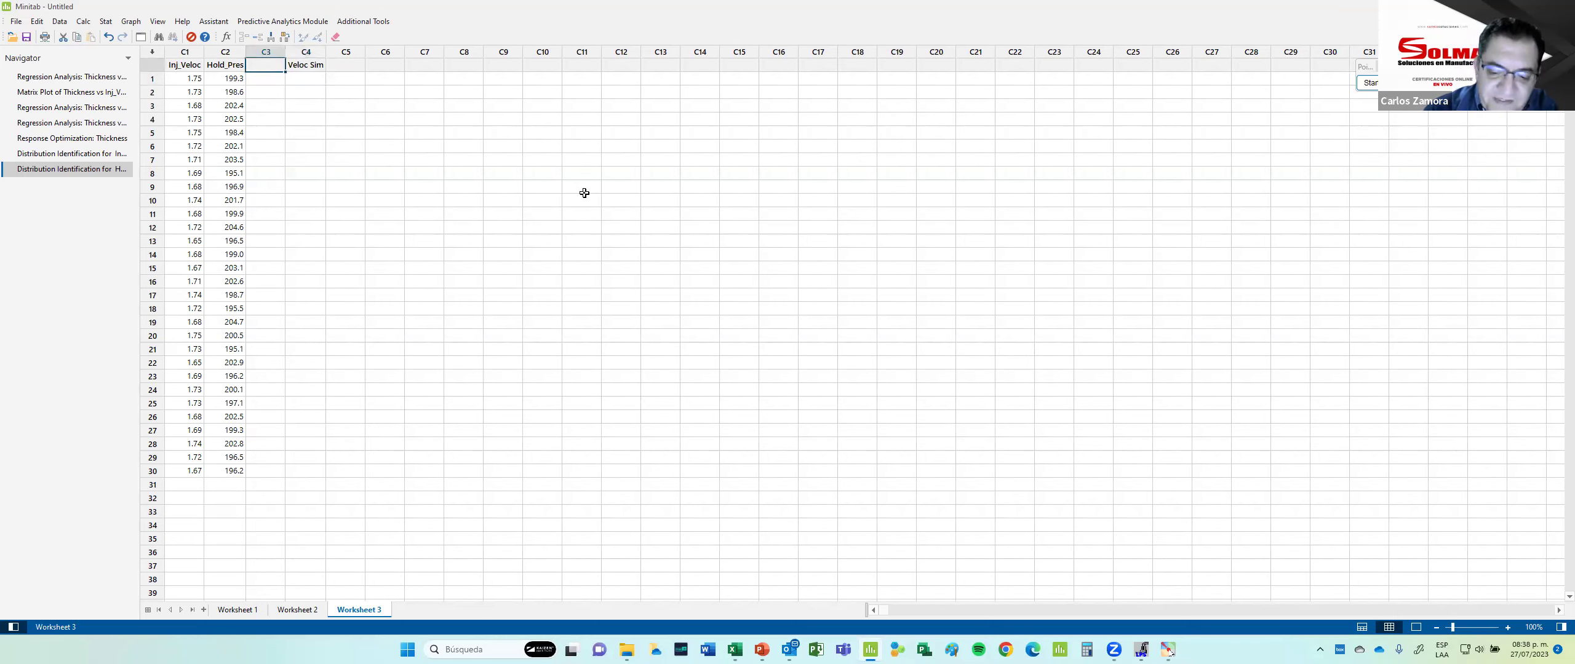
key(Right)
key(Right)
text(Pr)
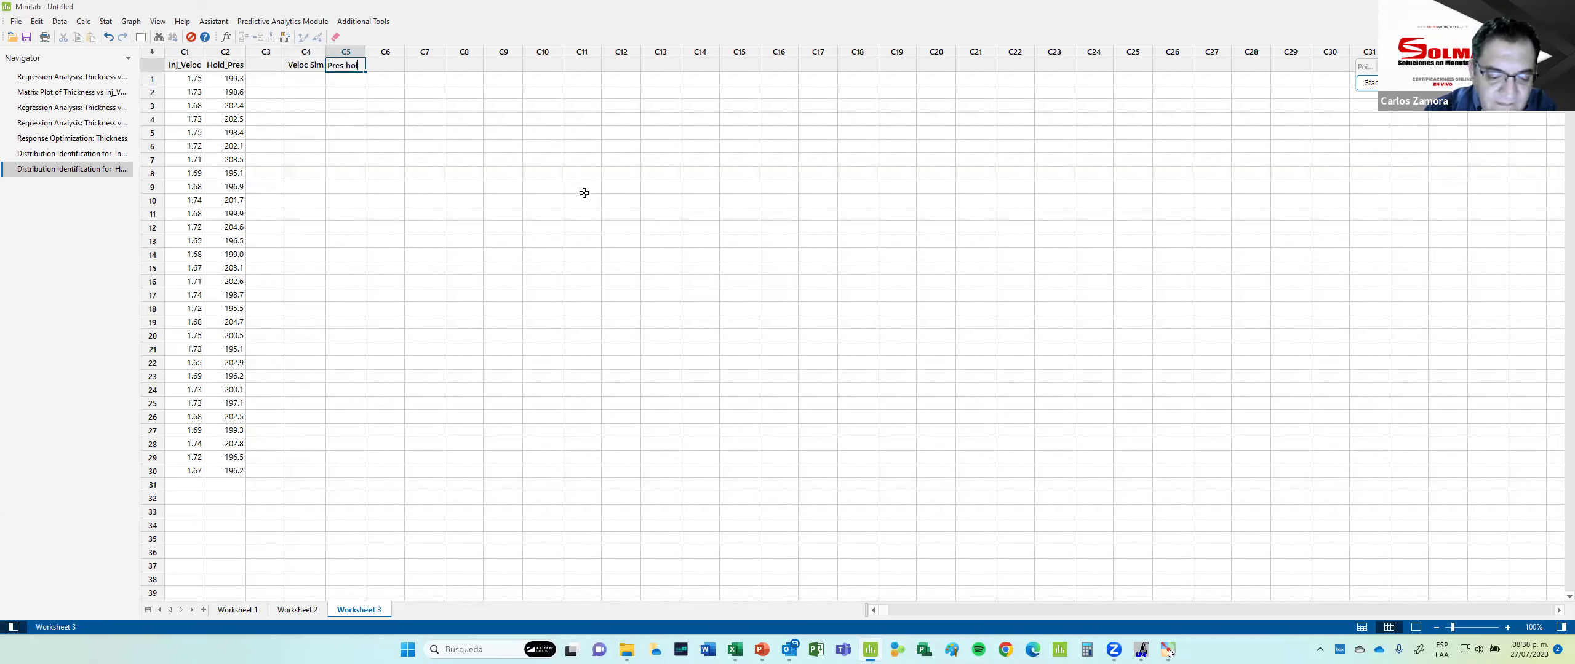
text(es hold sim)
key(Return)
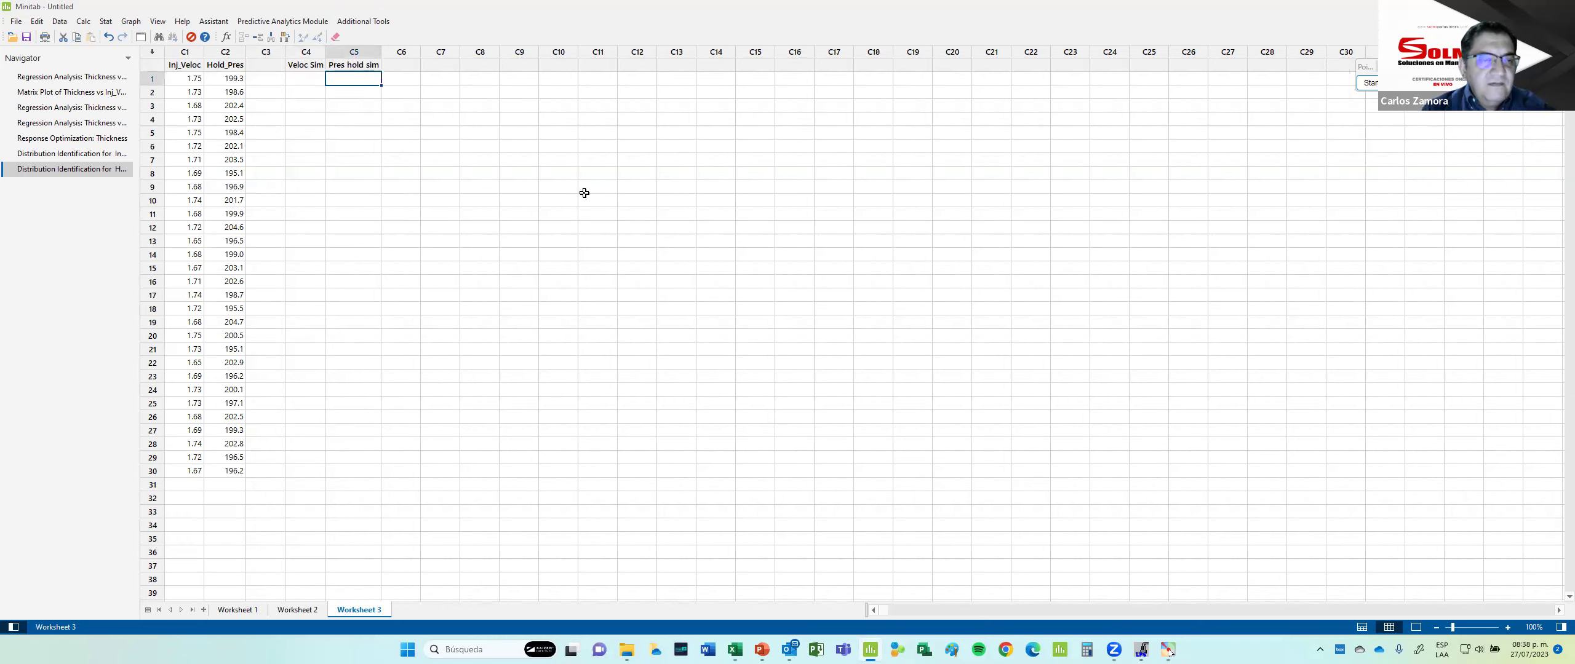
key(Left)
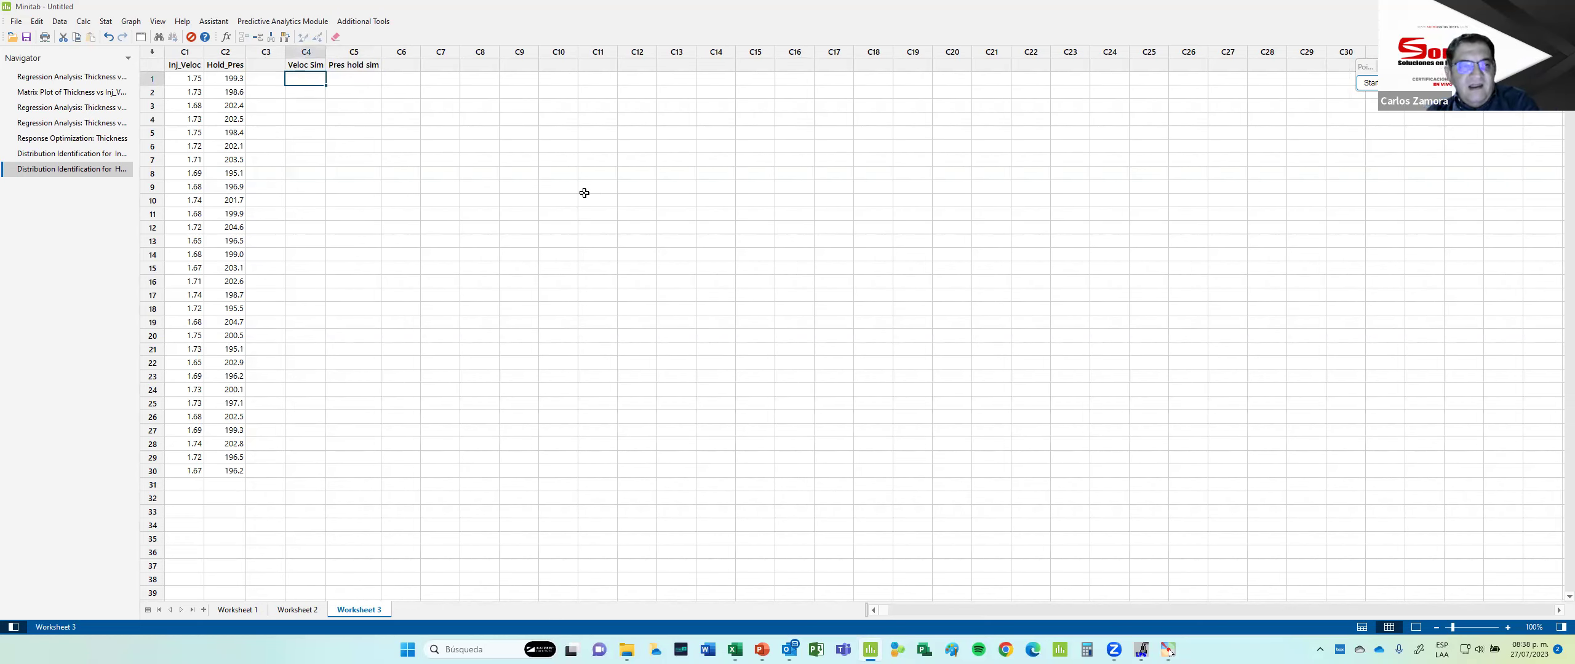
Switch to Excel and review the Inj_Veloc distribution name and parameters in column G, enlarging the sheet to 205%.
key(alt+Tab)
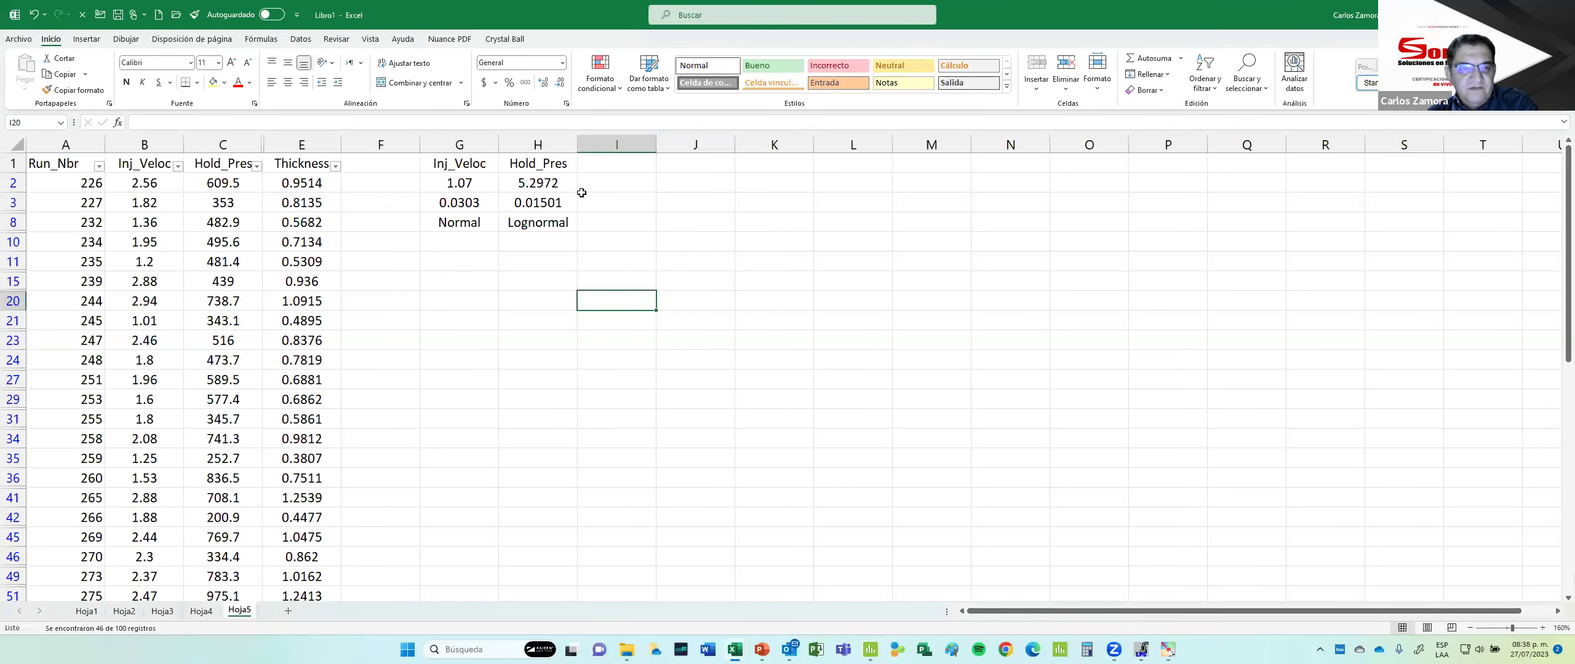
drag(457, 184, 461, 222)
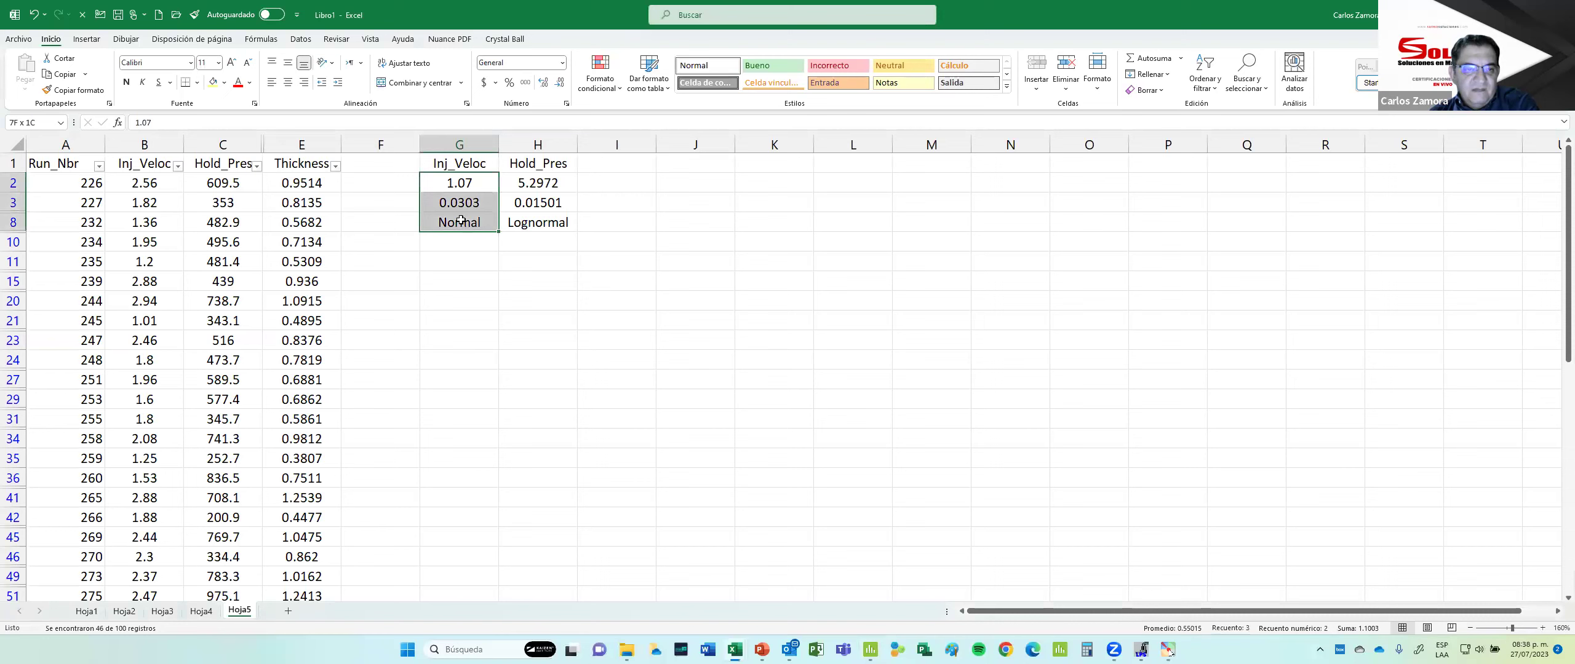
drag(466, 165, 473, 223)
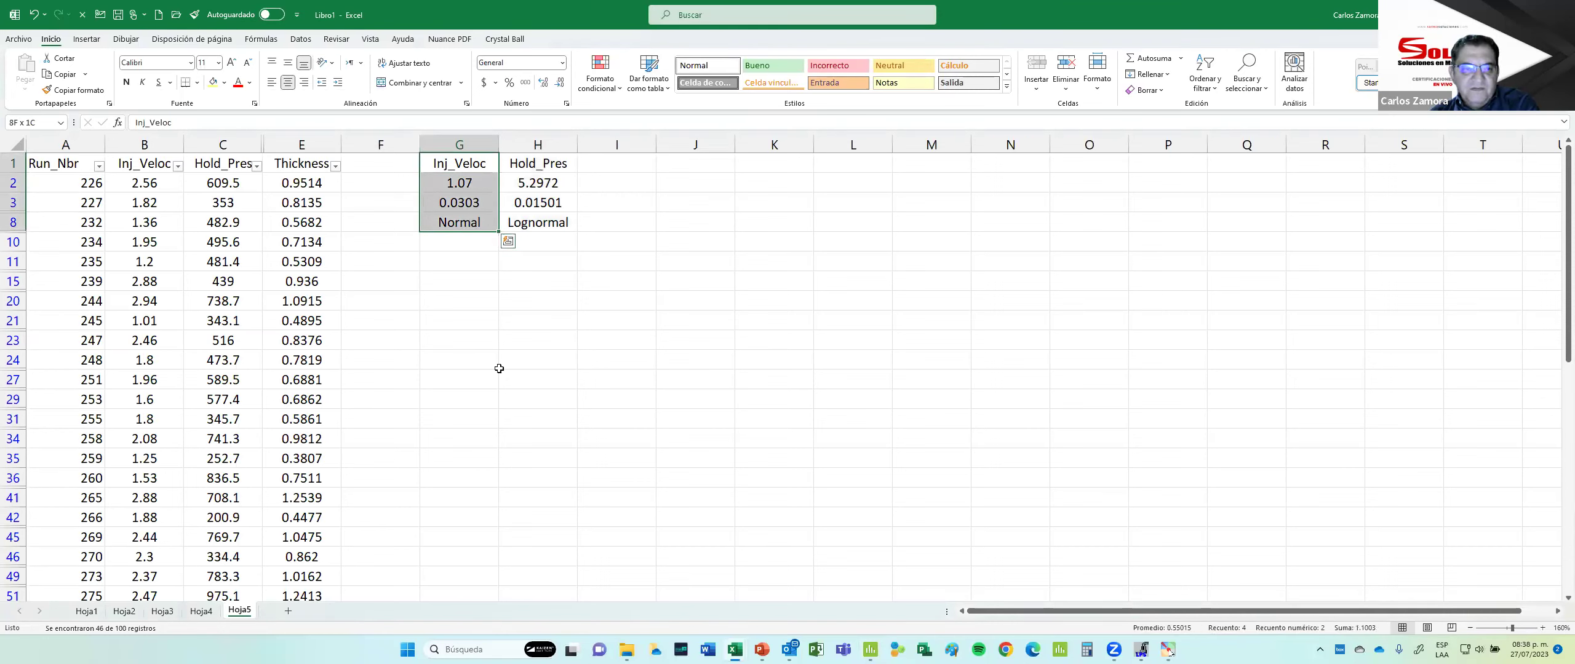
click(504, 393)
scroll(545, 392, up, 3)
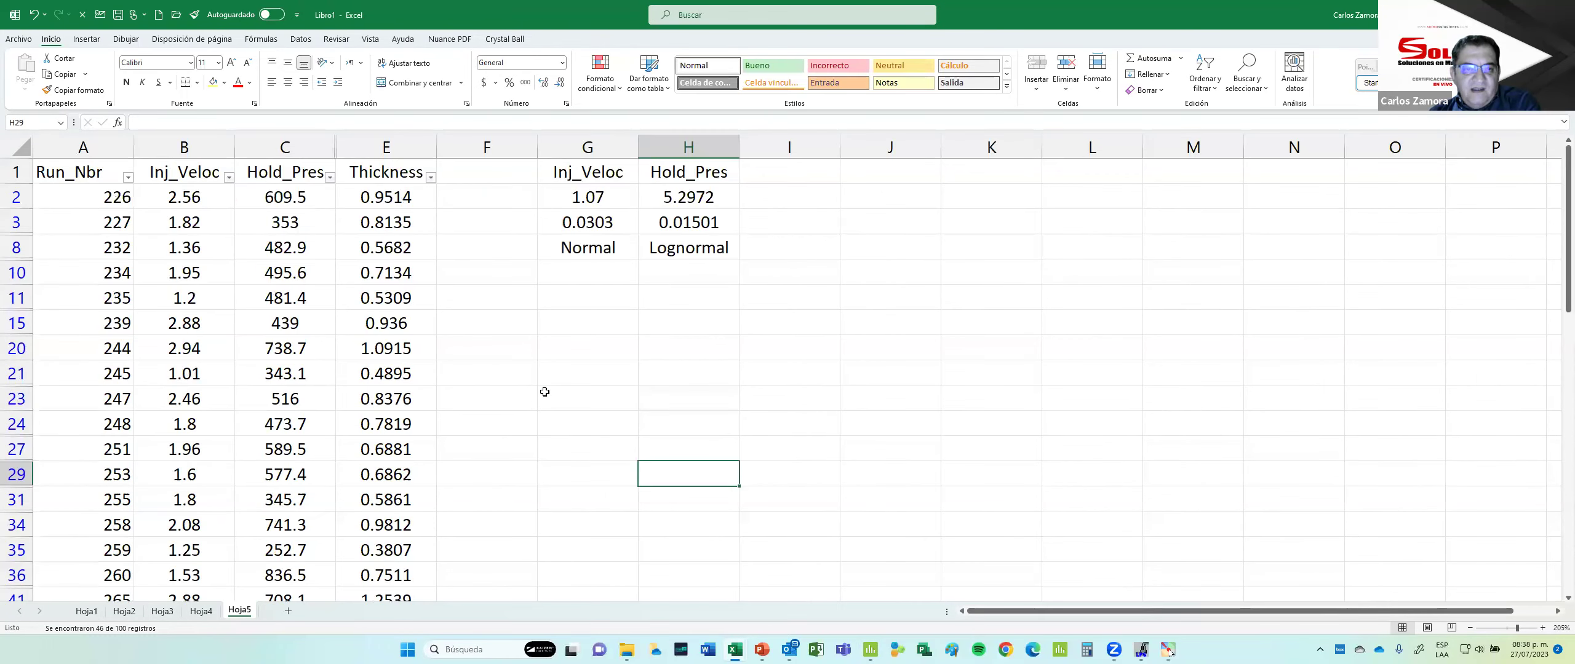
click(544, 392)
click(609, 339)
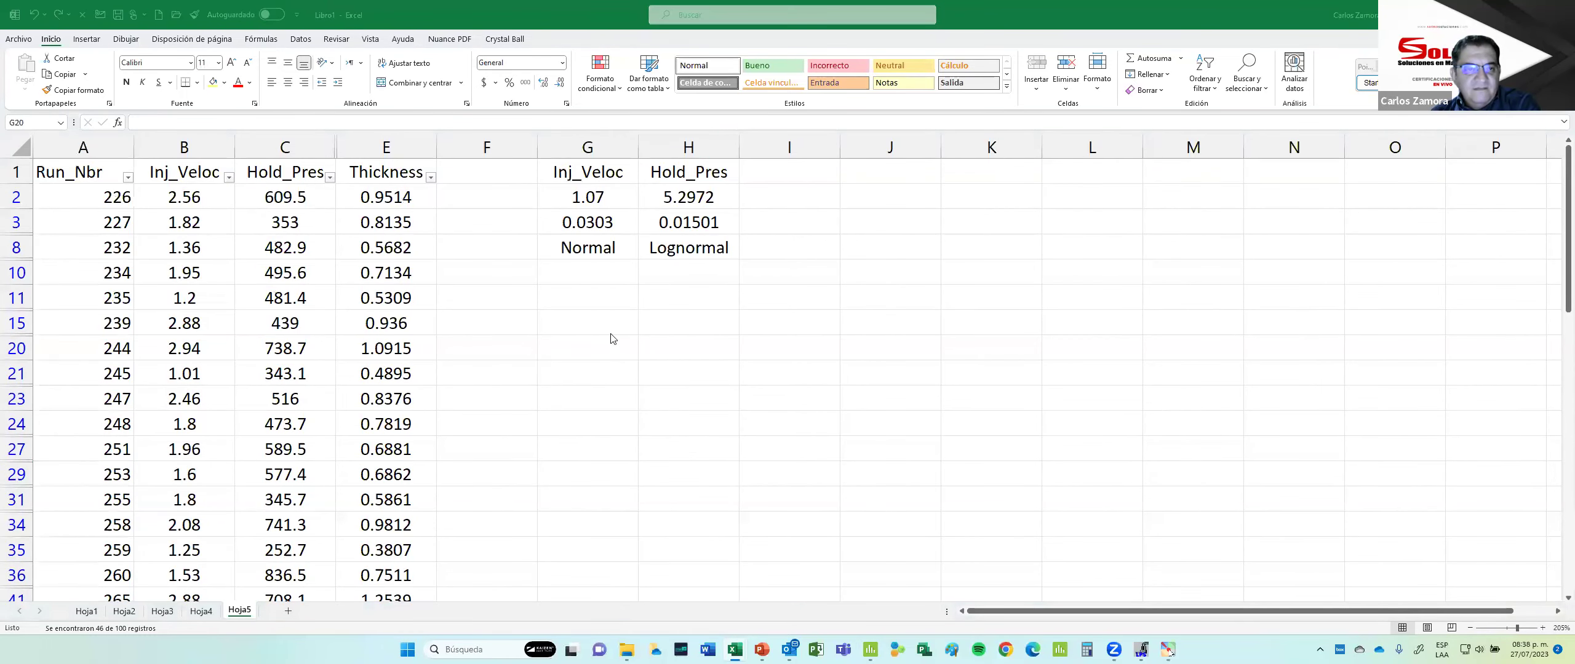
In Minitab, set up random data from a normal distribution with 5000 rows stored in the Inj_Veloc column.
key(alt+Tab)
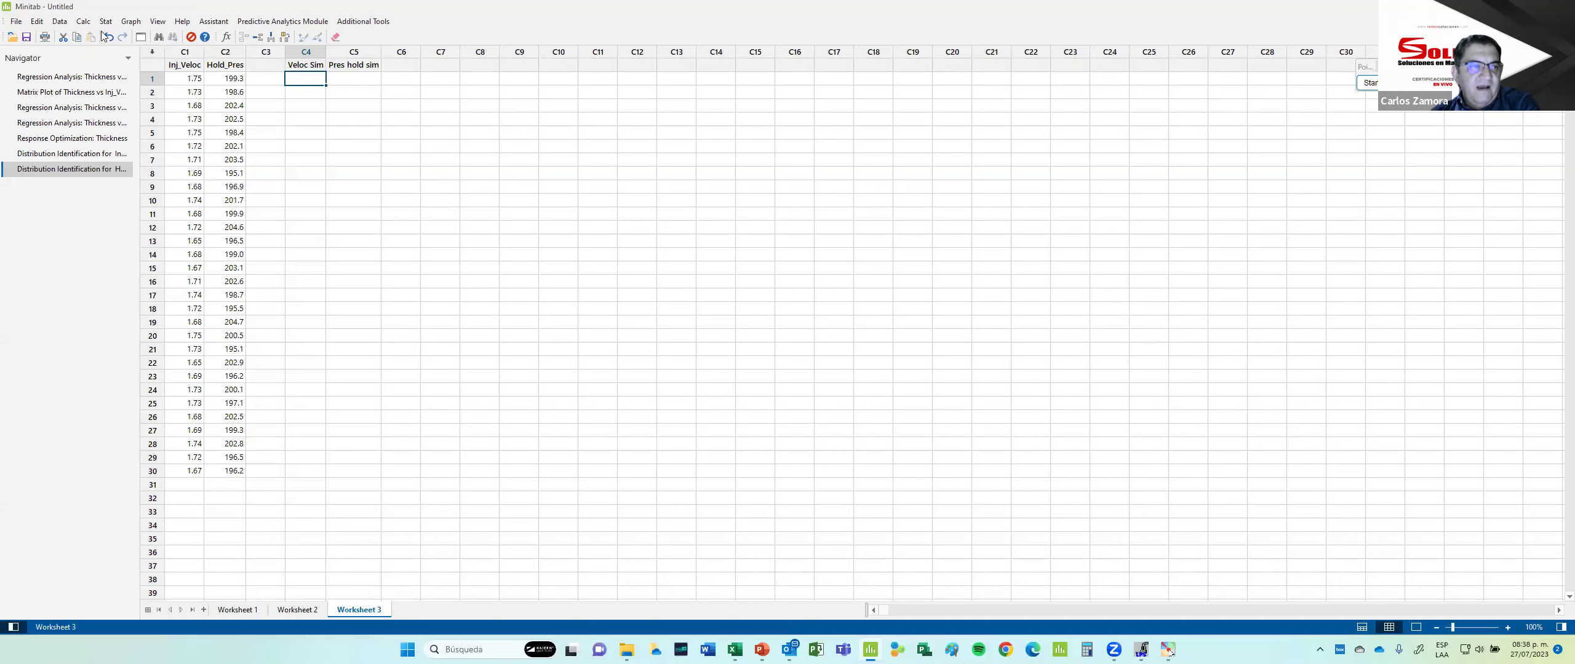
click(84, 24)
mouse_move(123, 152)
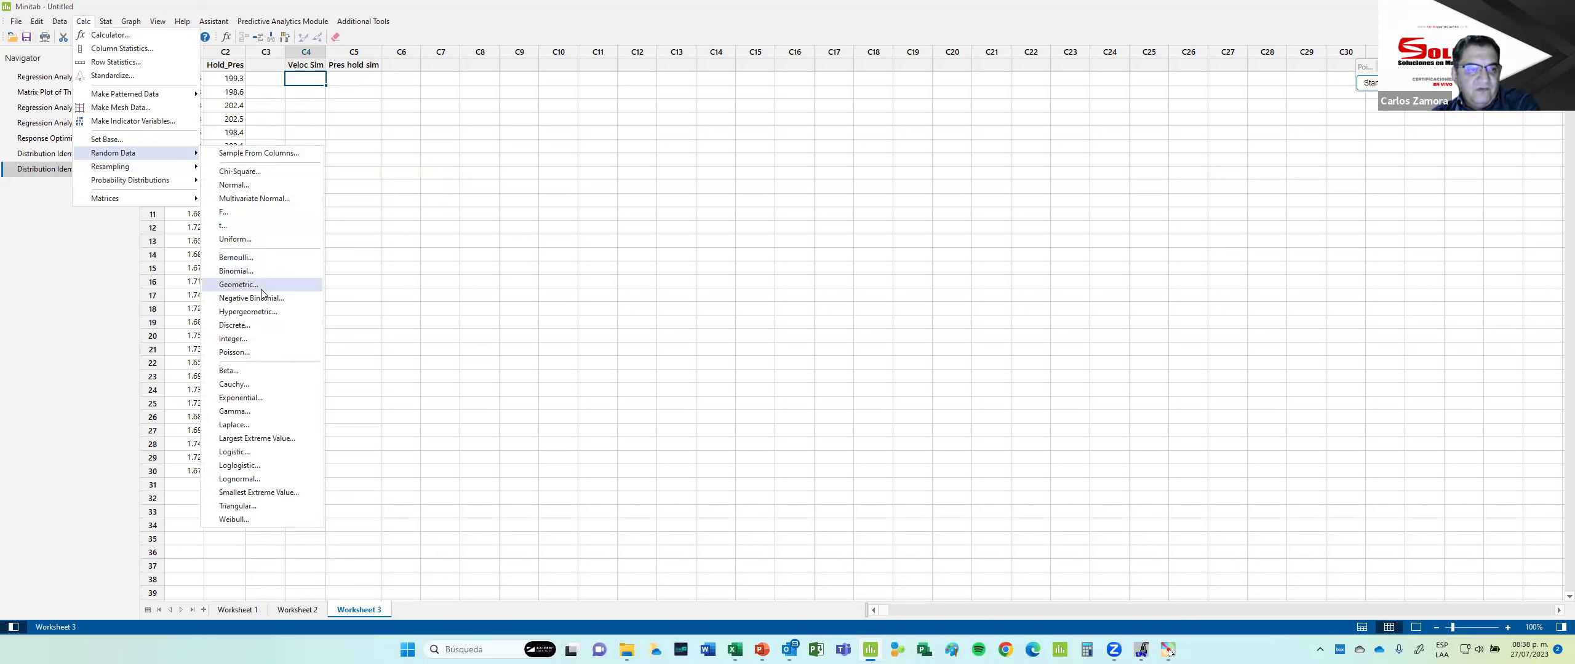
click(262, 186)
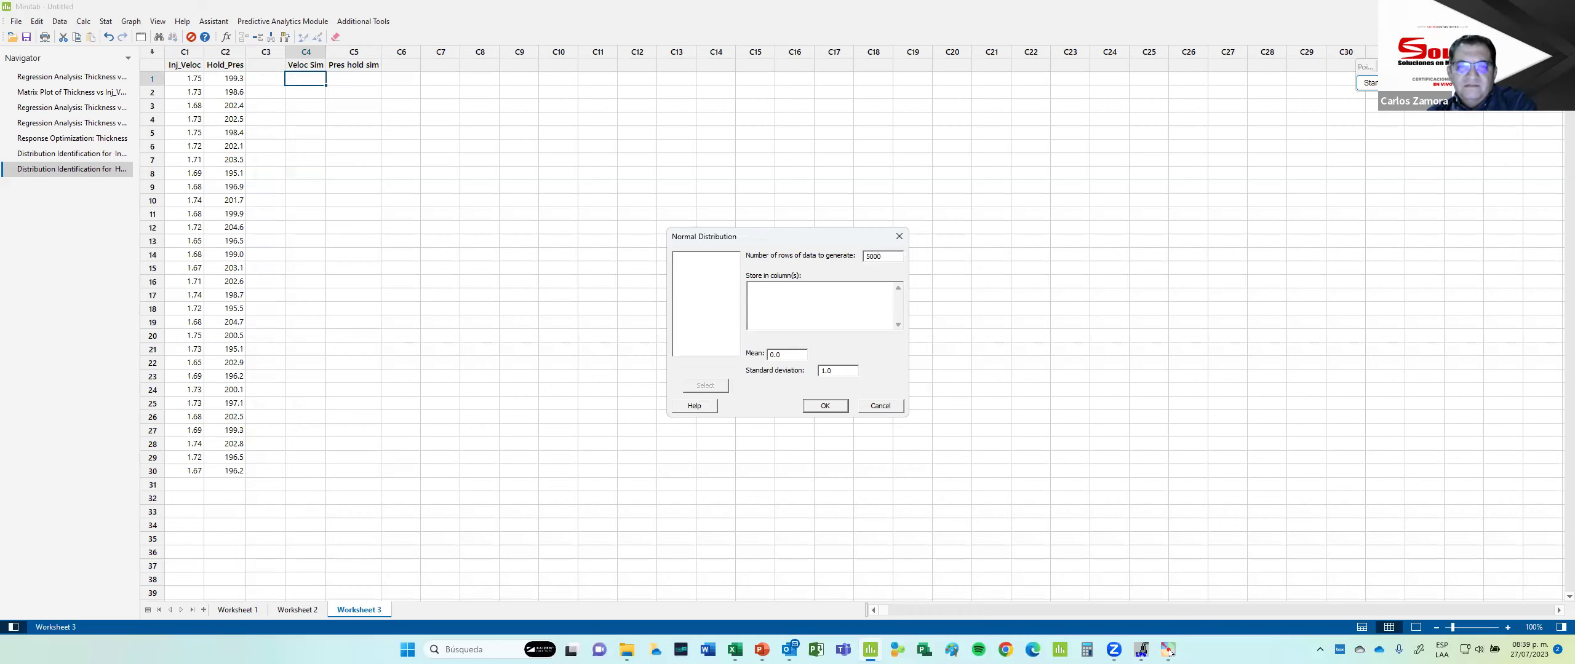
key(Tab)
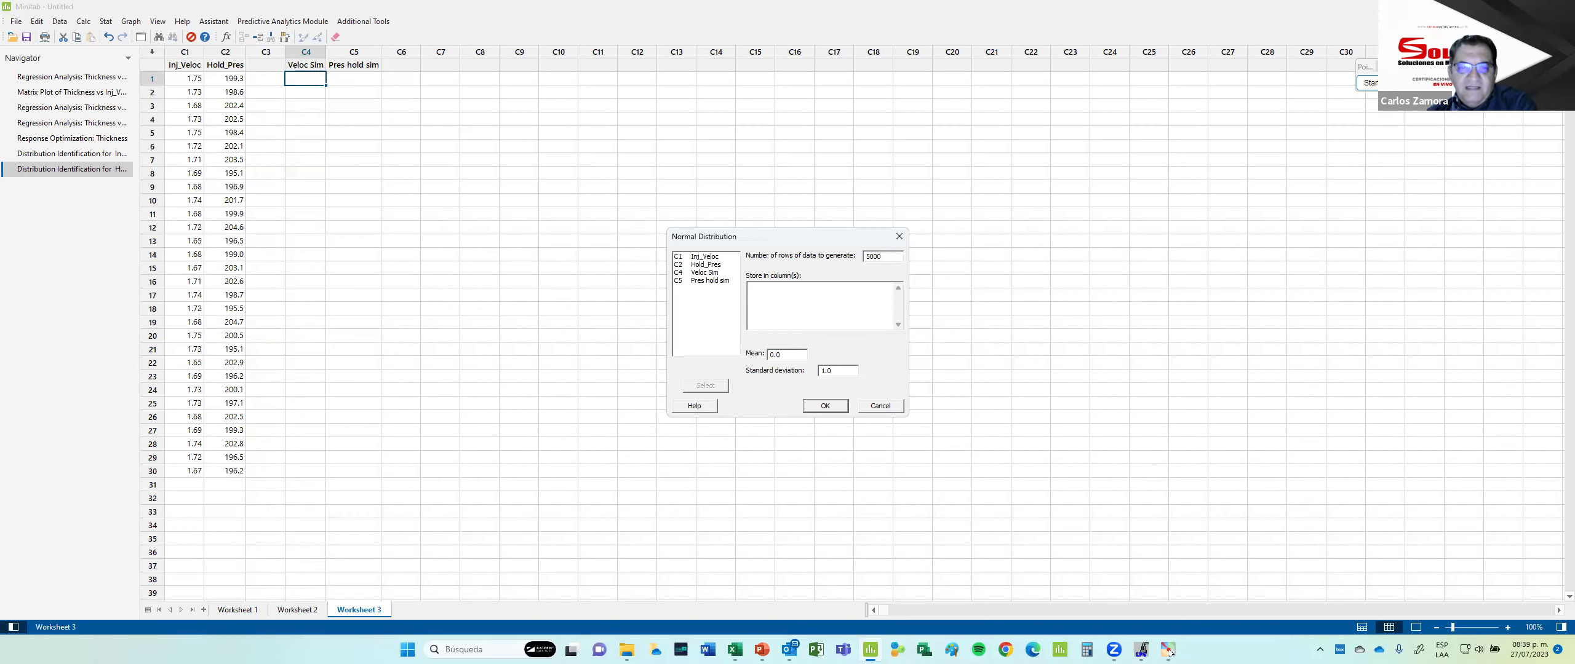
double_click(704, 257)
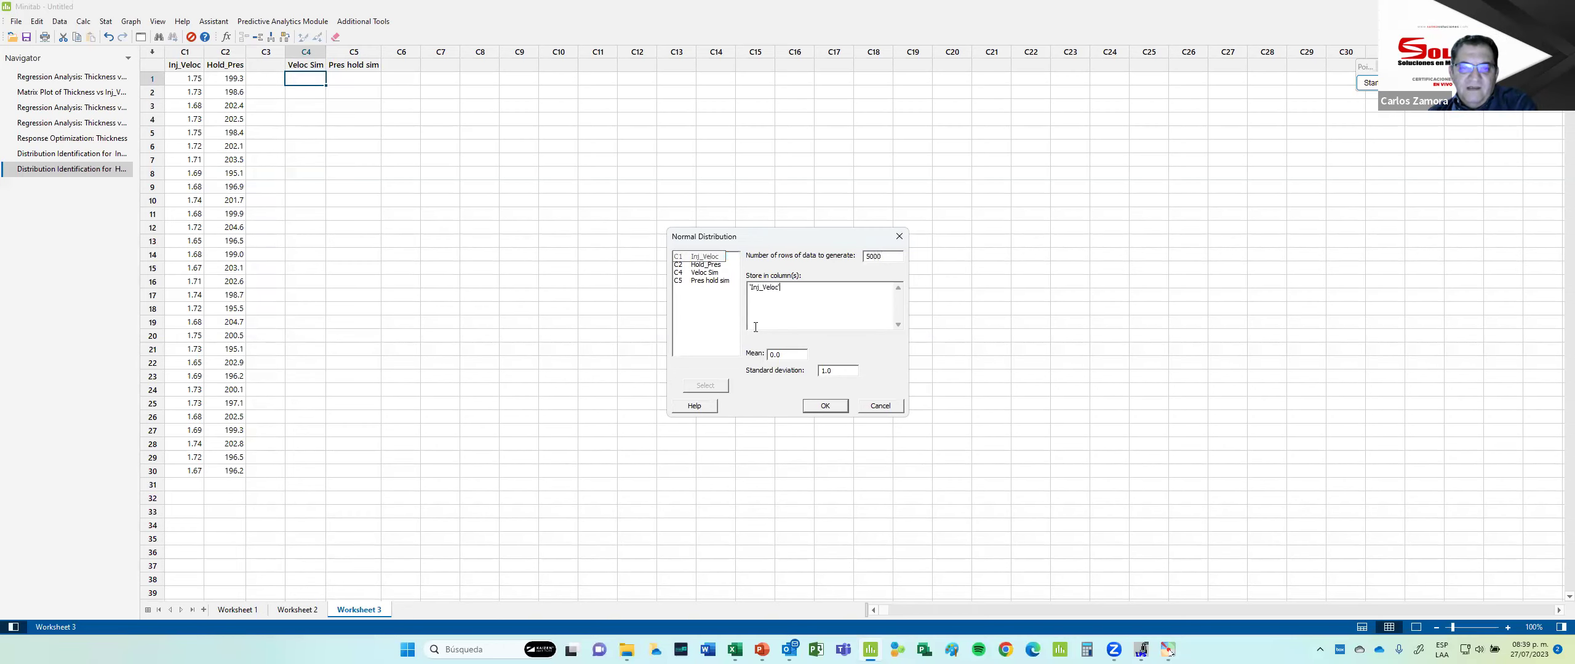
click(786, 355)
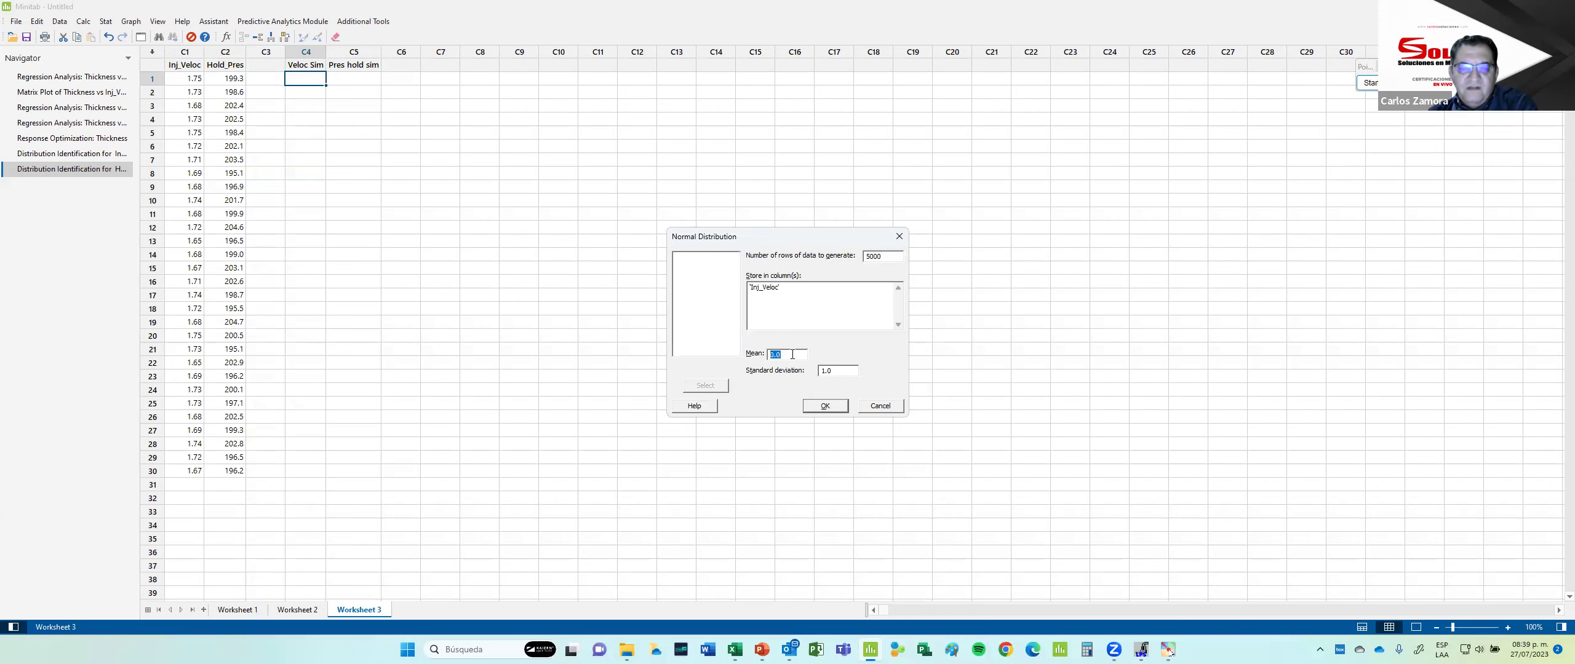
Check the Inj_Veloc parameters in Excel and set the normal distribution's mean to 1.07 and standard deviation to .0303.
key(alt+Tab)
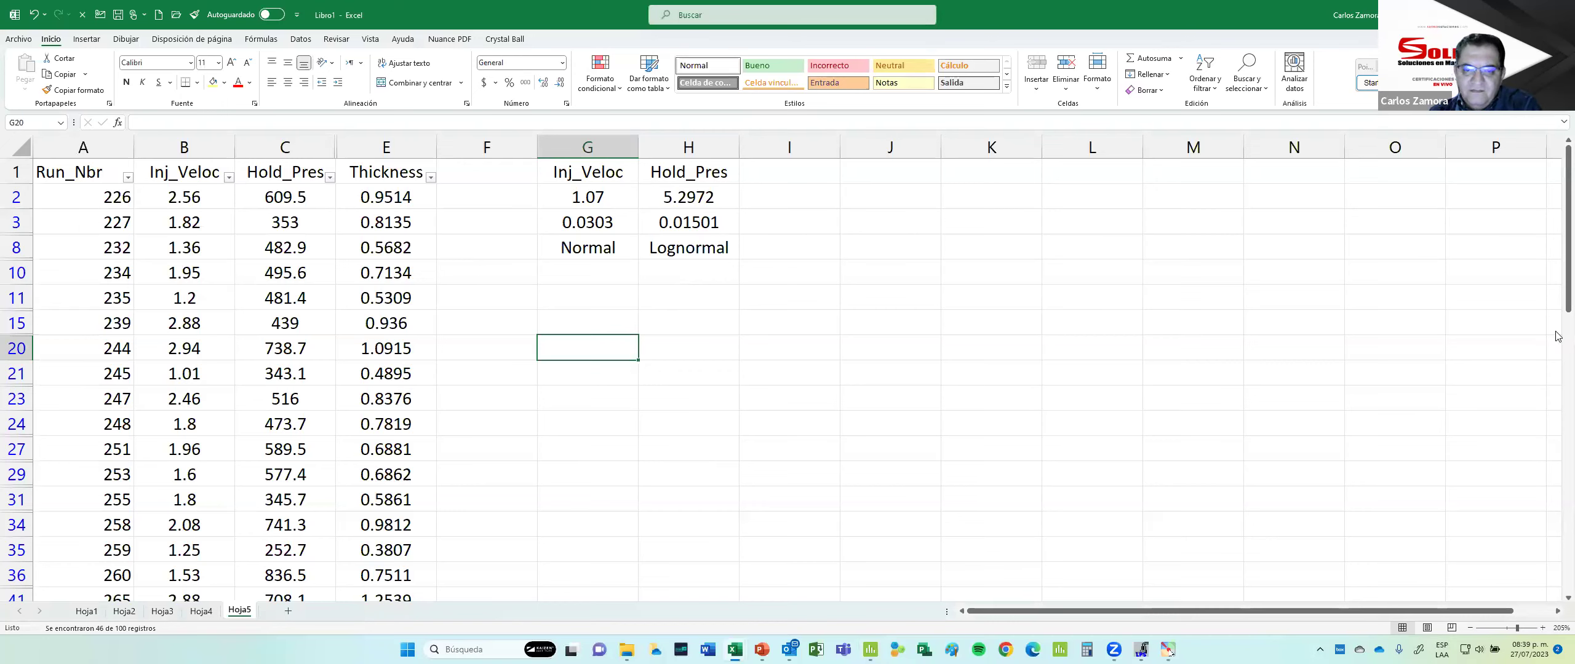
key(alt+Tab)
text(1.0)
key(Tab)
key(alt+Tab)
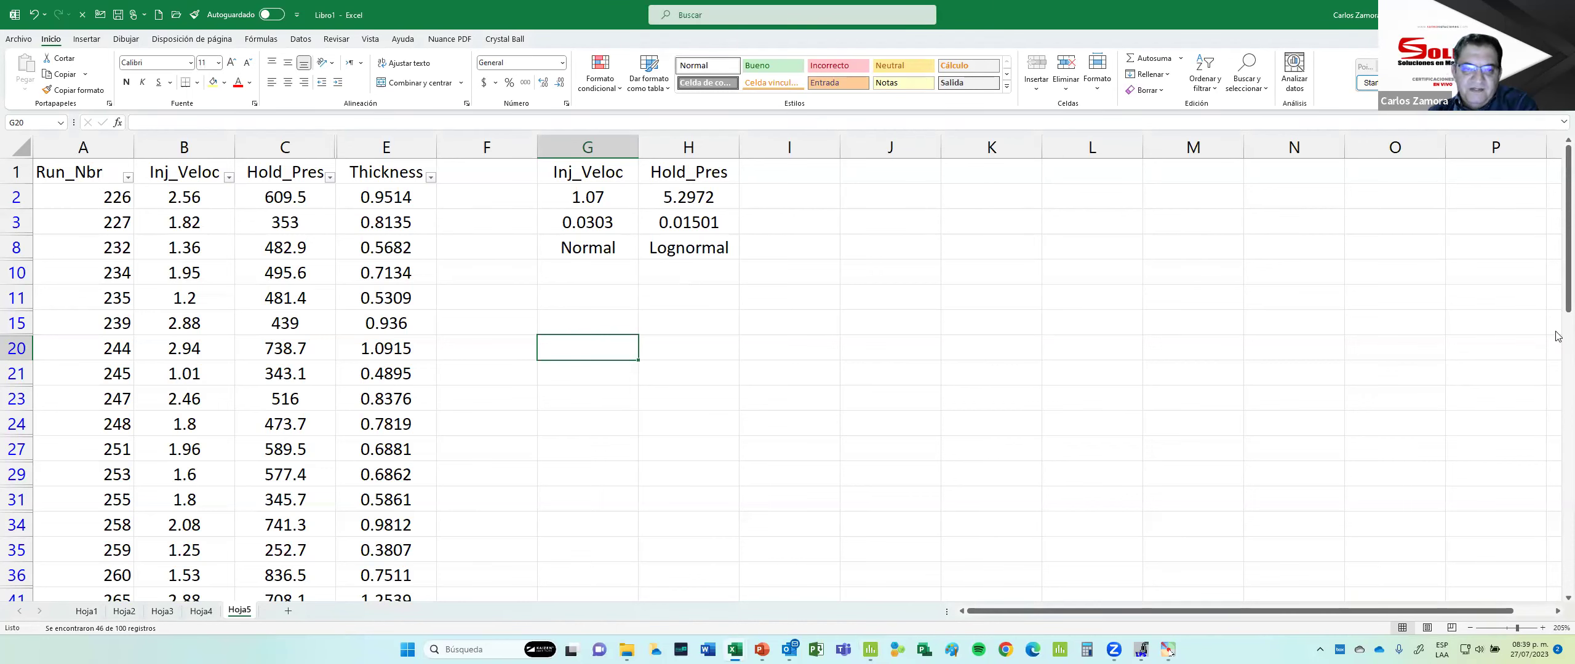
key(alt+Tab)
text(.030)
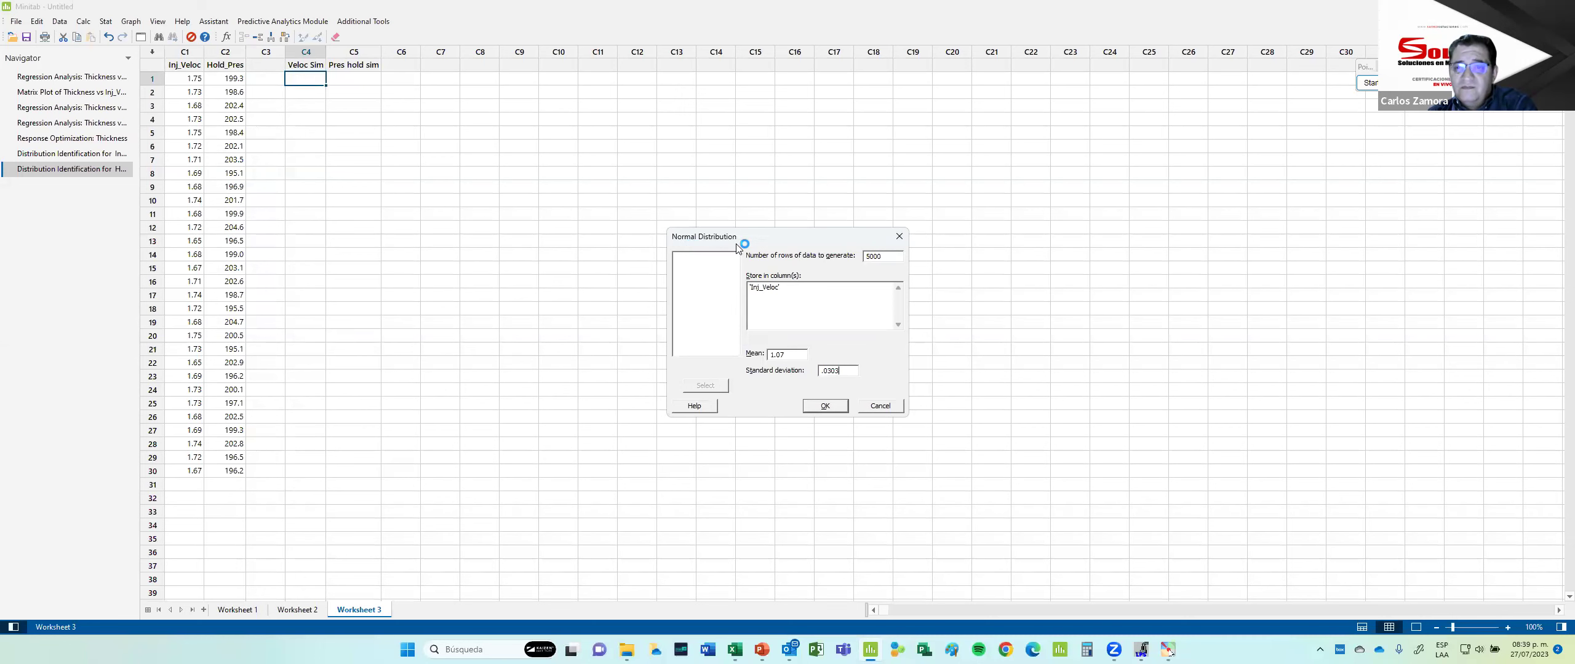
Change the storage column to Veloc Sim and generate the random normal data.
click(824, 406)
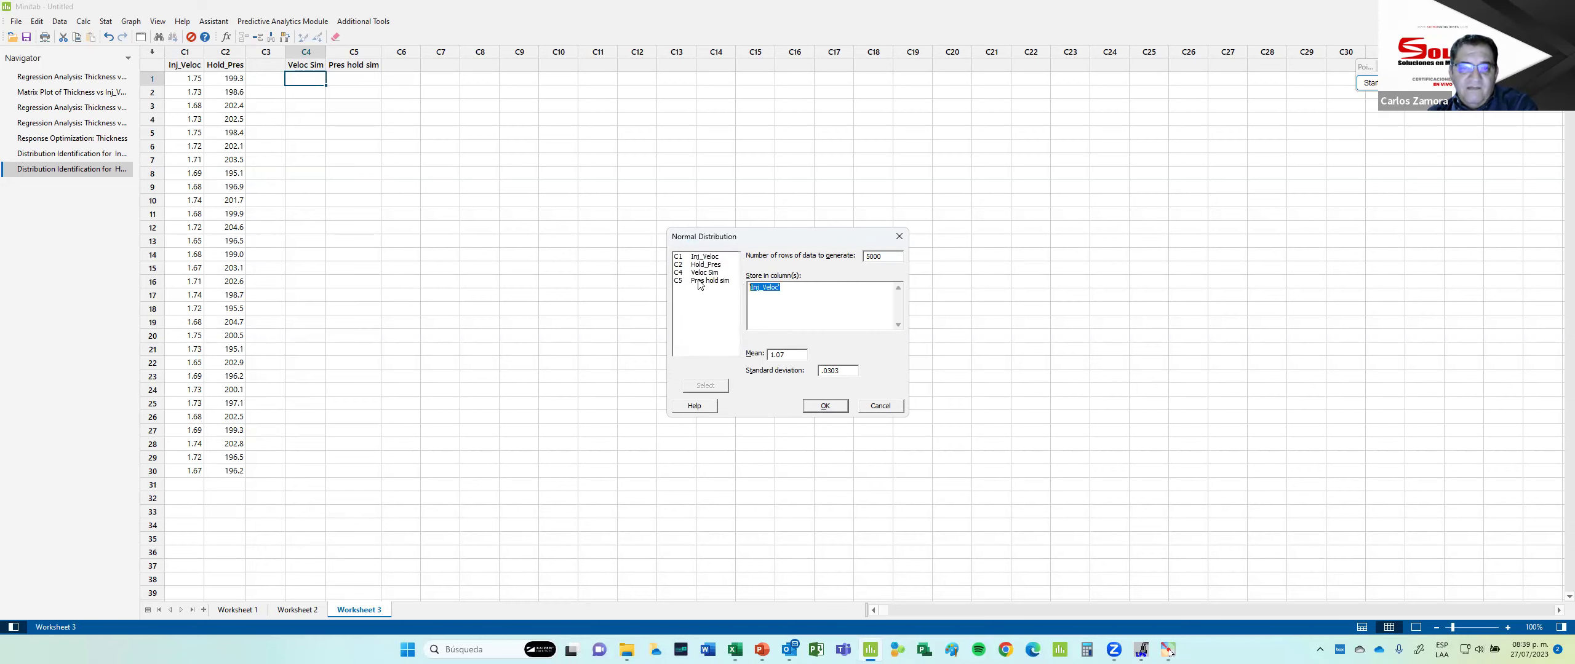
double_click(705, 273)
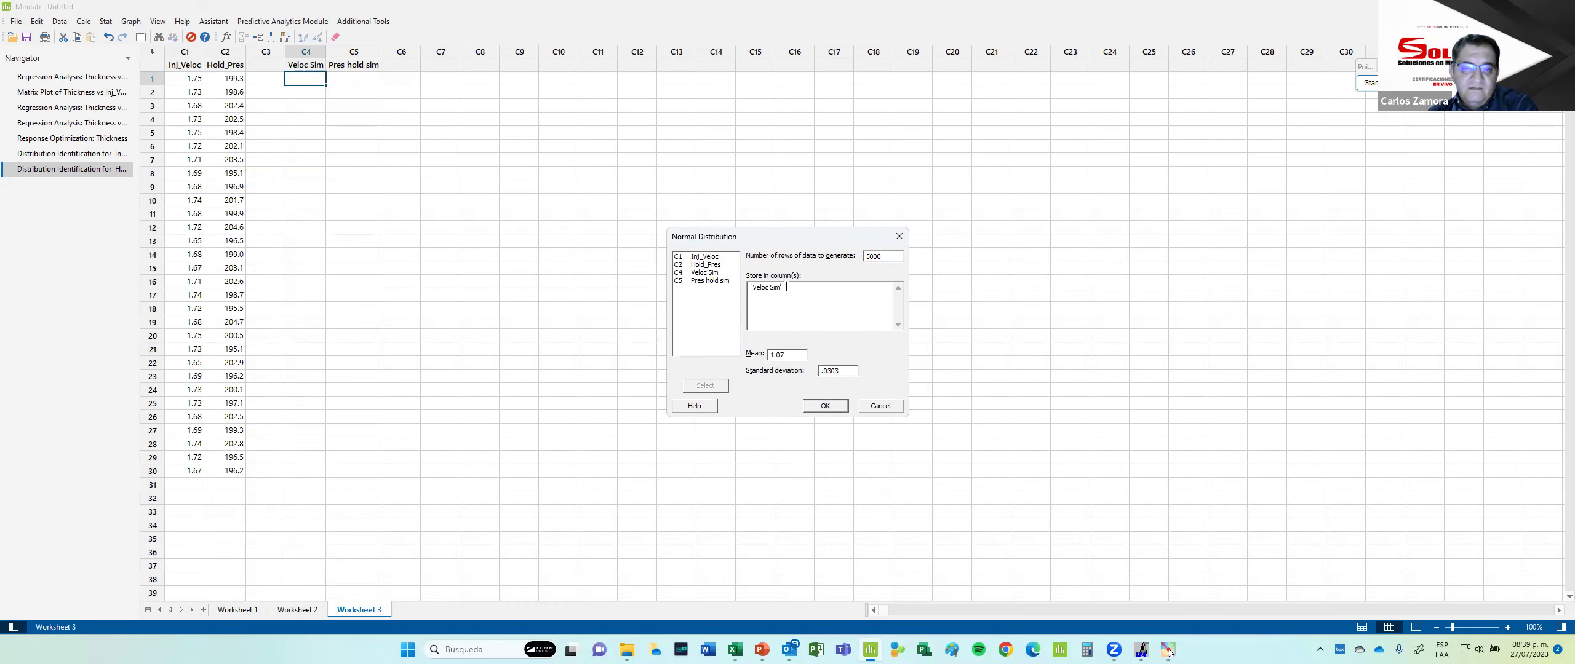
click(828, 406)
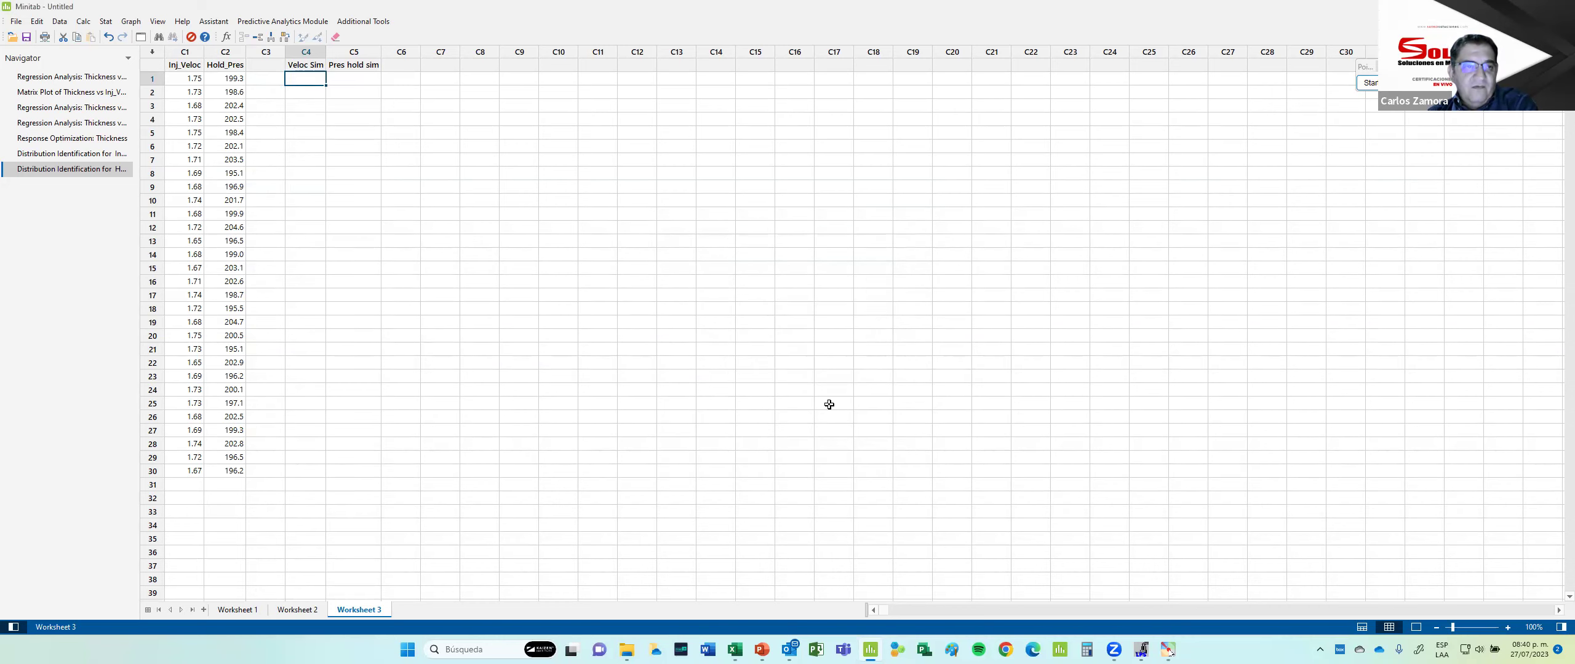
click(305, 227)
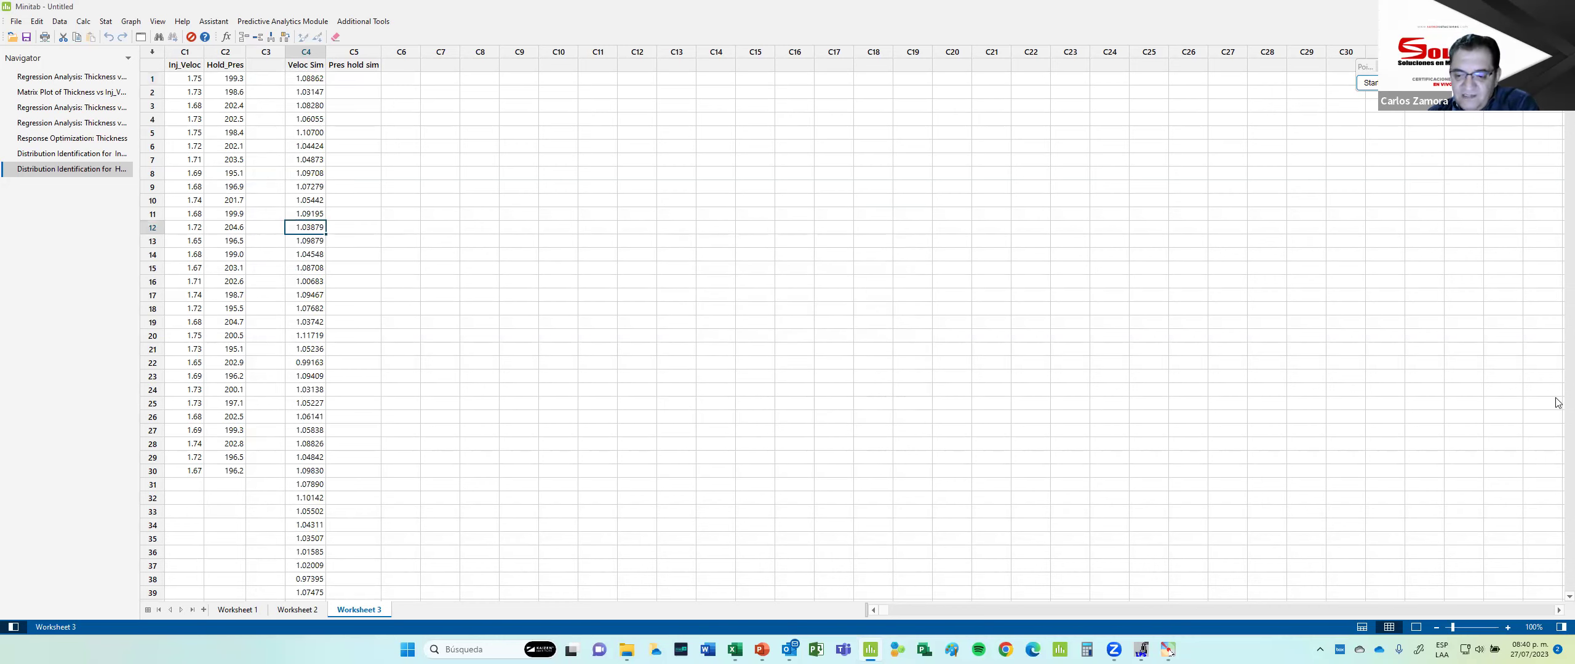
Check that the simulated Veloc Sim data runs through to its last row, and return to the start of the worksheet.
key(ctrl+Down)
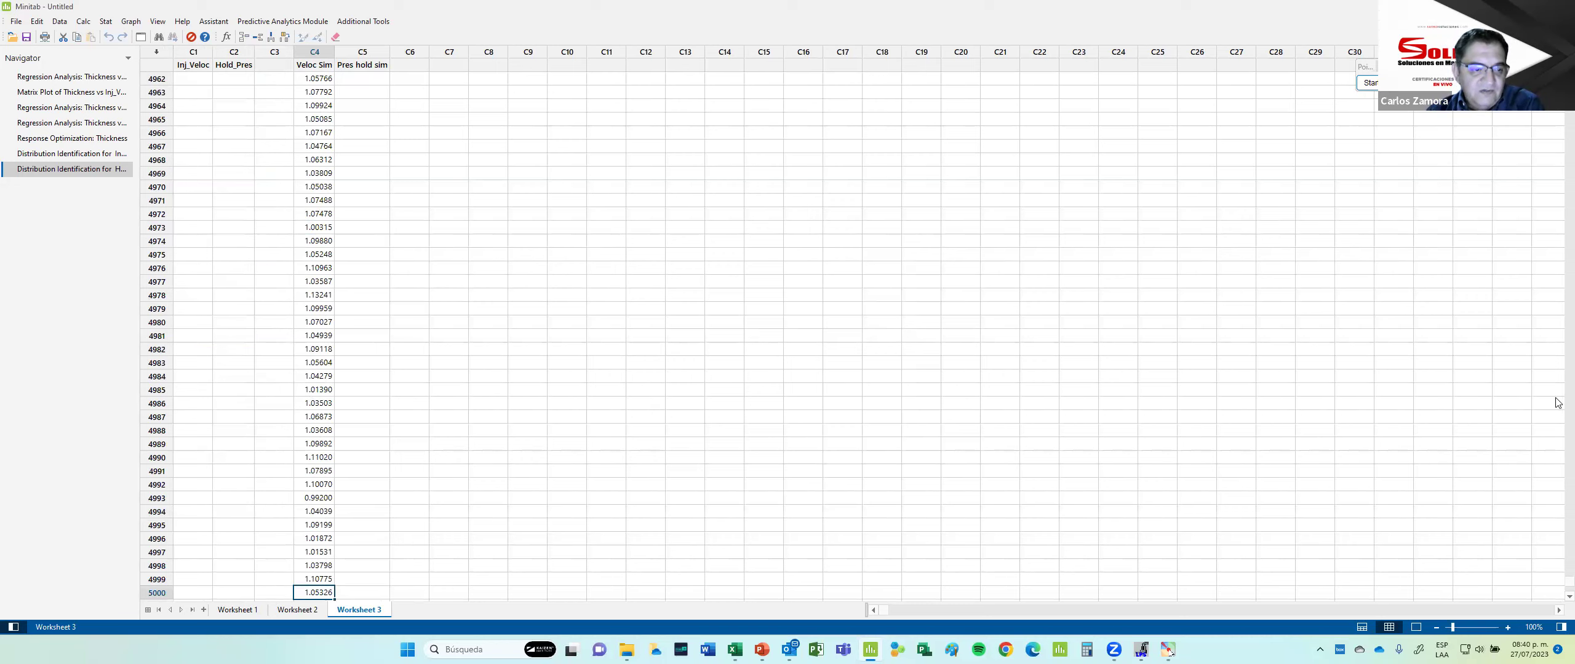
scroll(1557, 403, down, 1)
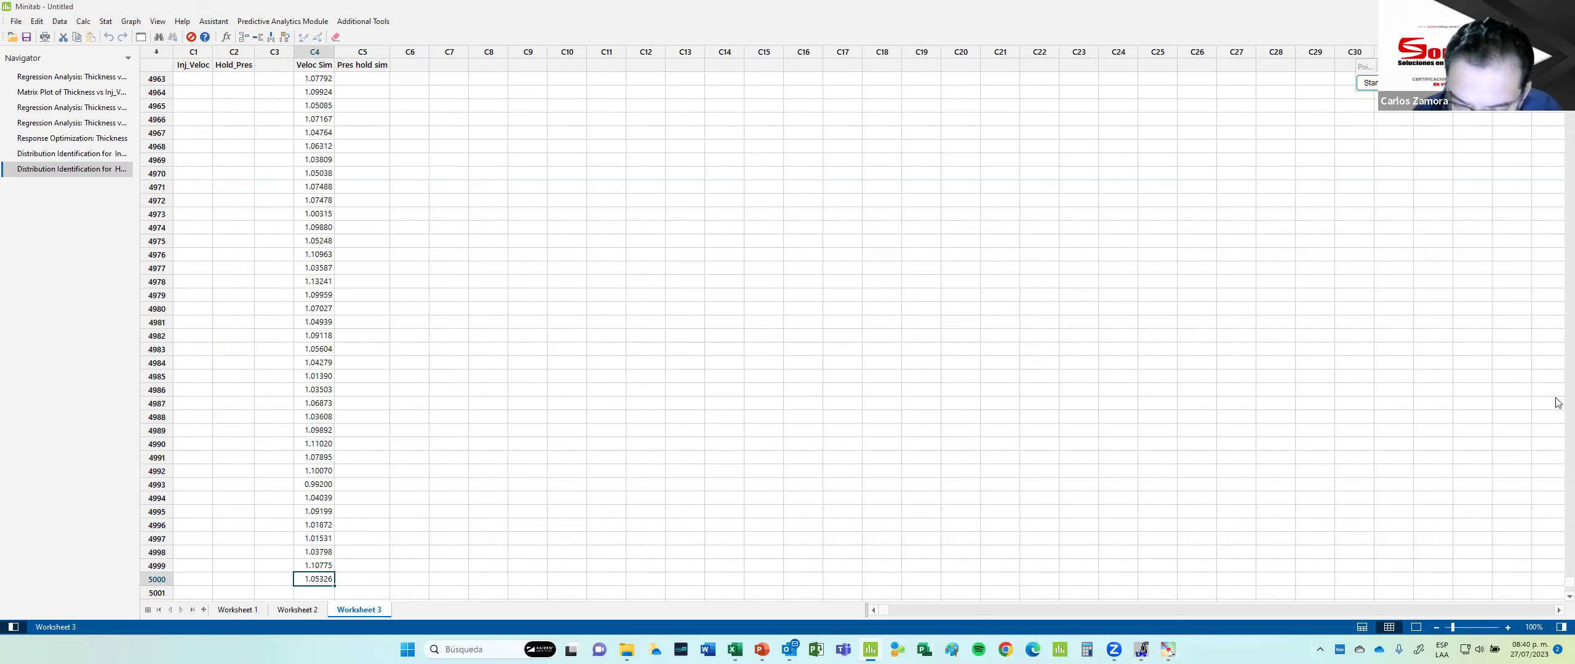
key(ctrl+Home)
key(Right)
key(Right)
key(Right)
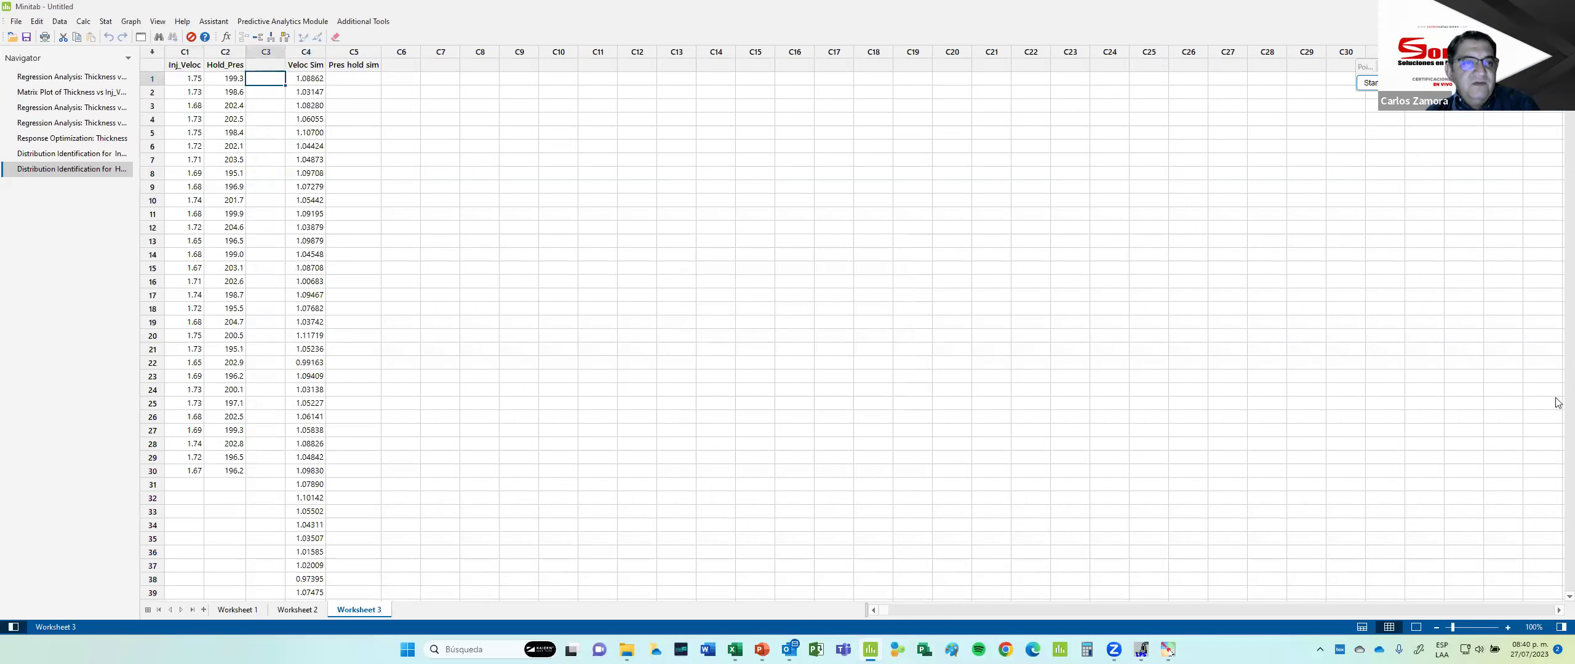
key(Right)
key(ctrl+e)
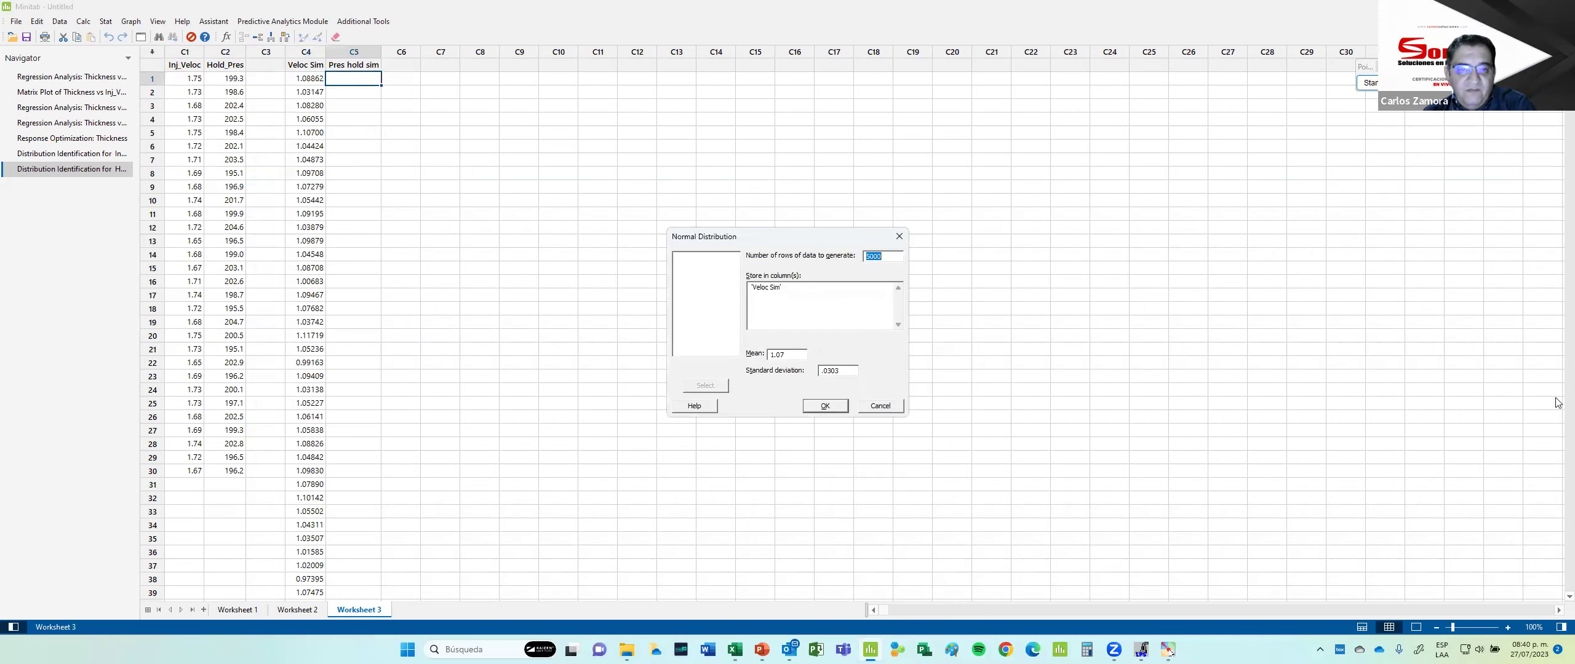
click(879, 405)
click(609, 285)
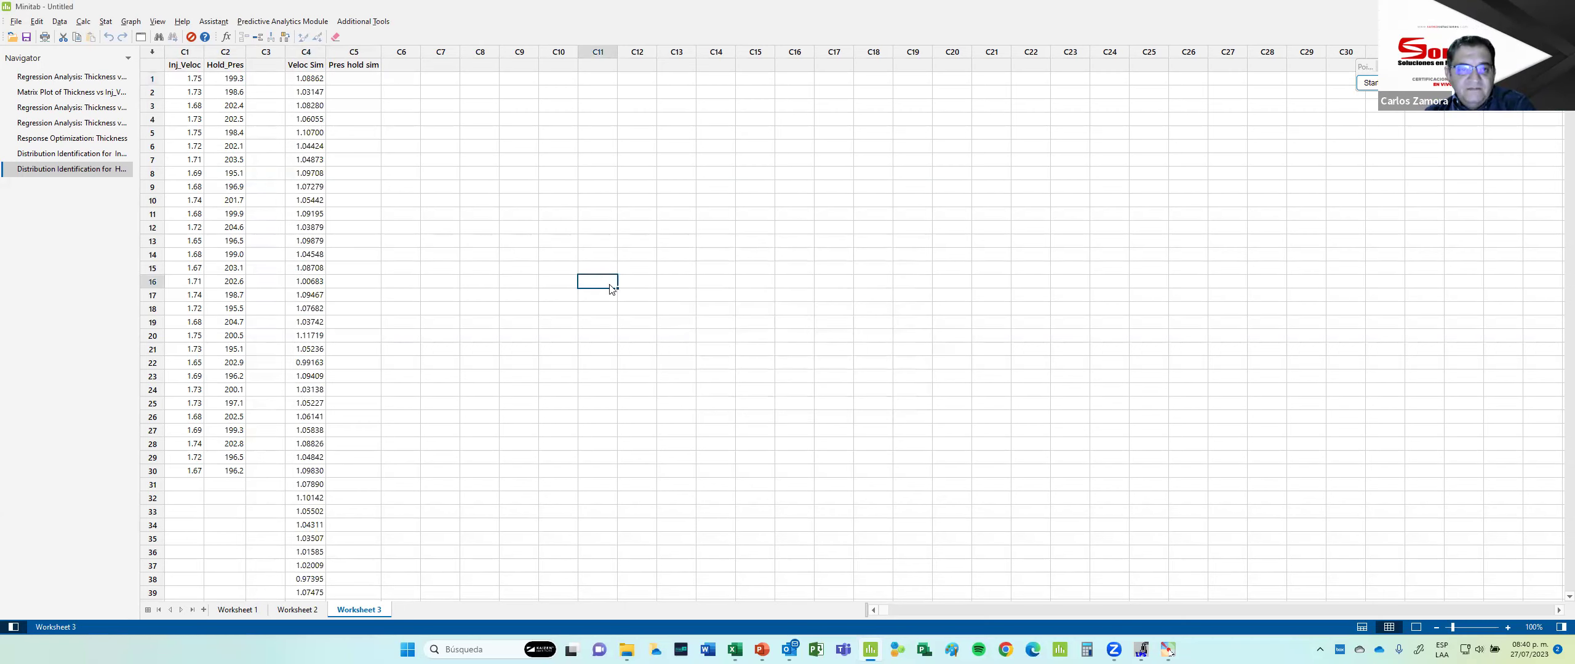
Switch to Excel and review the Hold_Pres distribution parameters and distribution name in column H.
key(alt+Tab)
drag(688, 198, 685, 220)
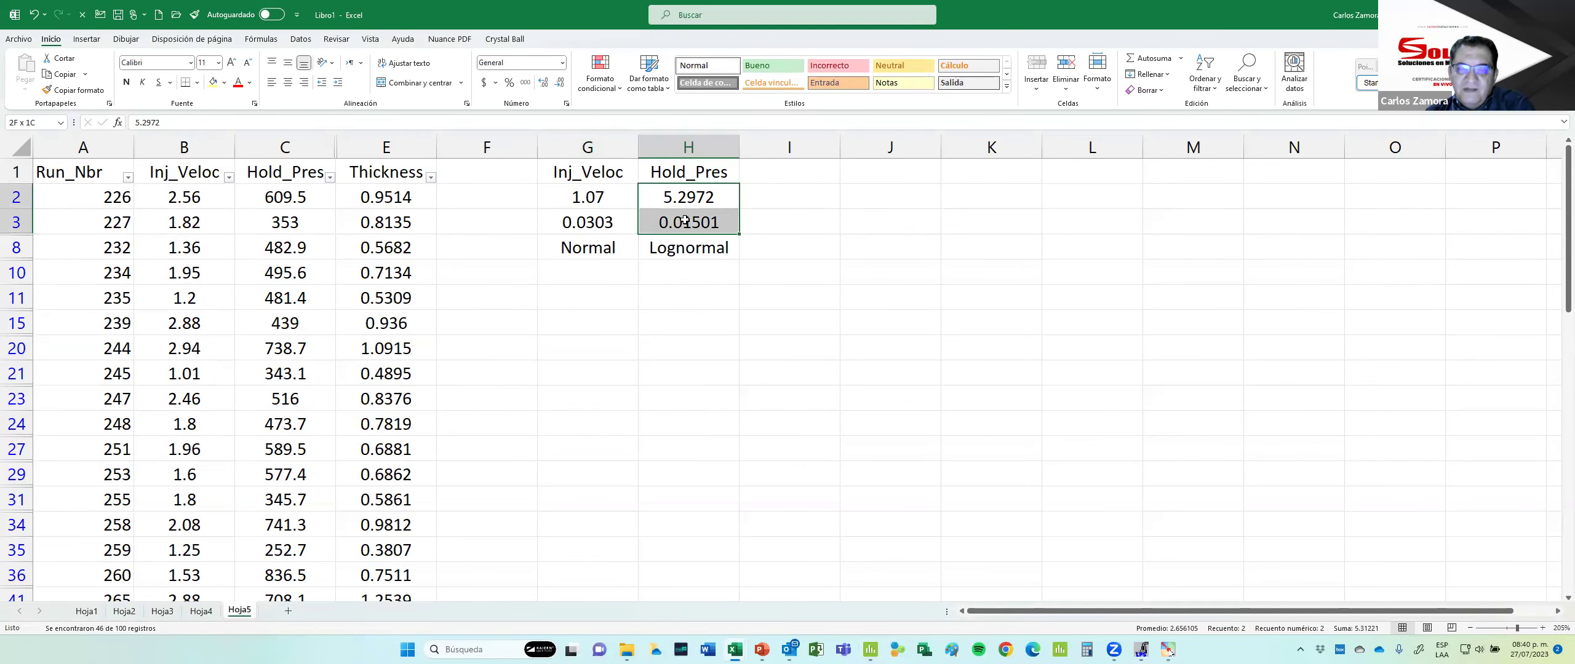
drag(684, 221, 684, 220)
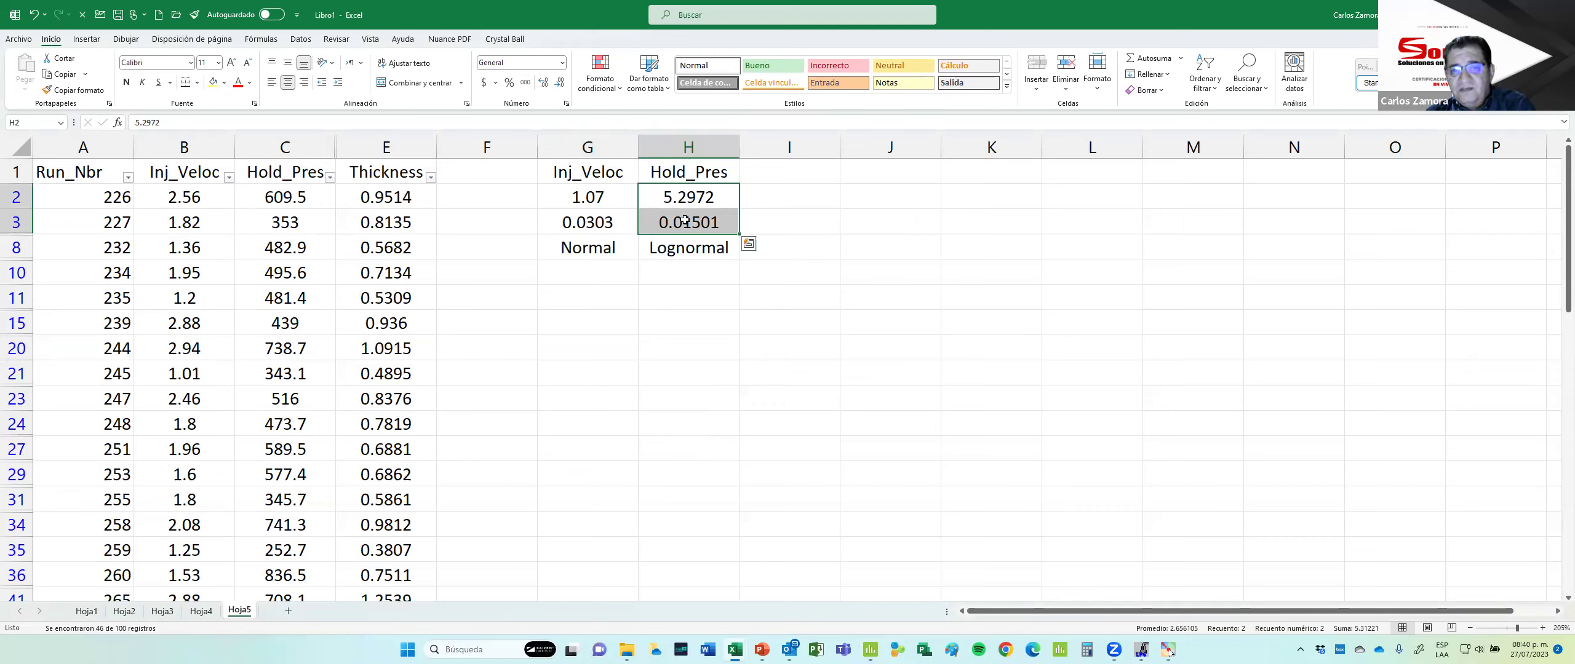
click(676, 325)
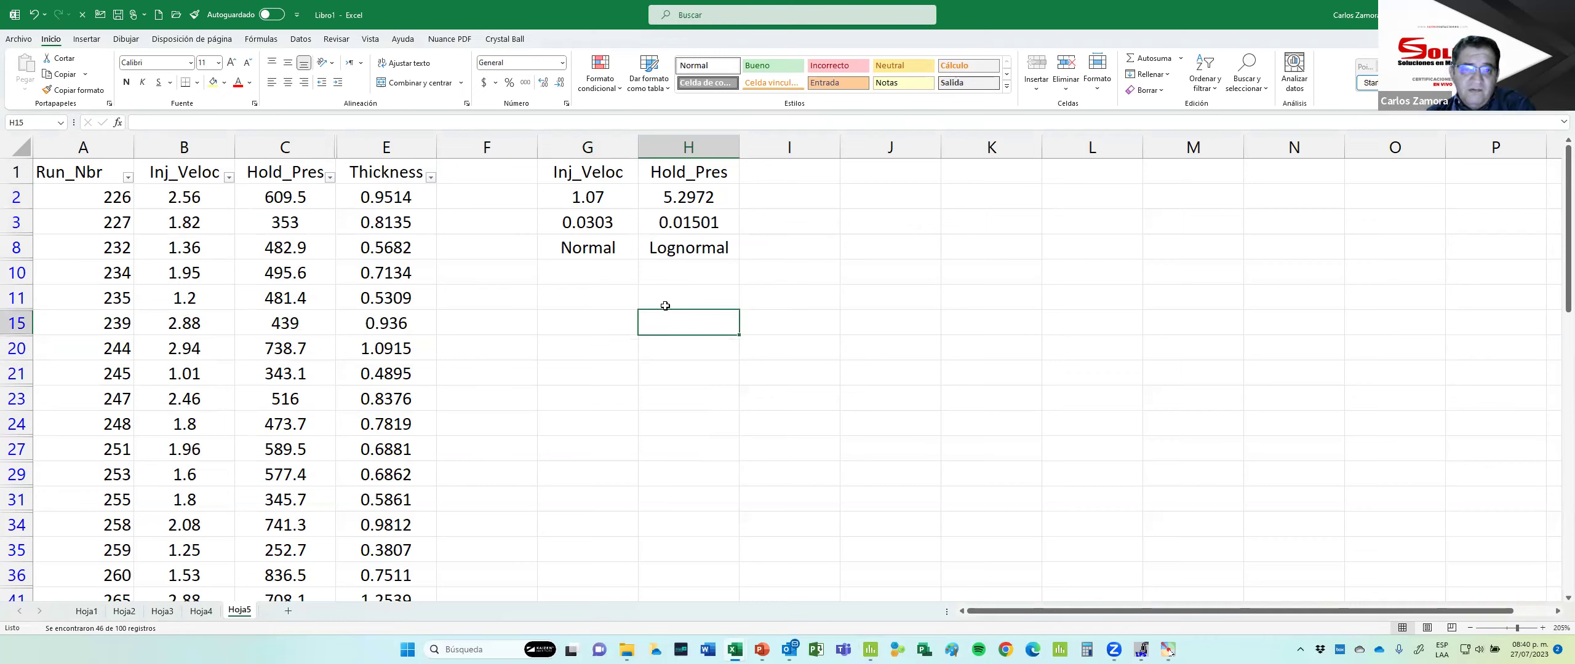
key(alt+Tab)
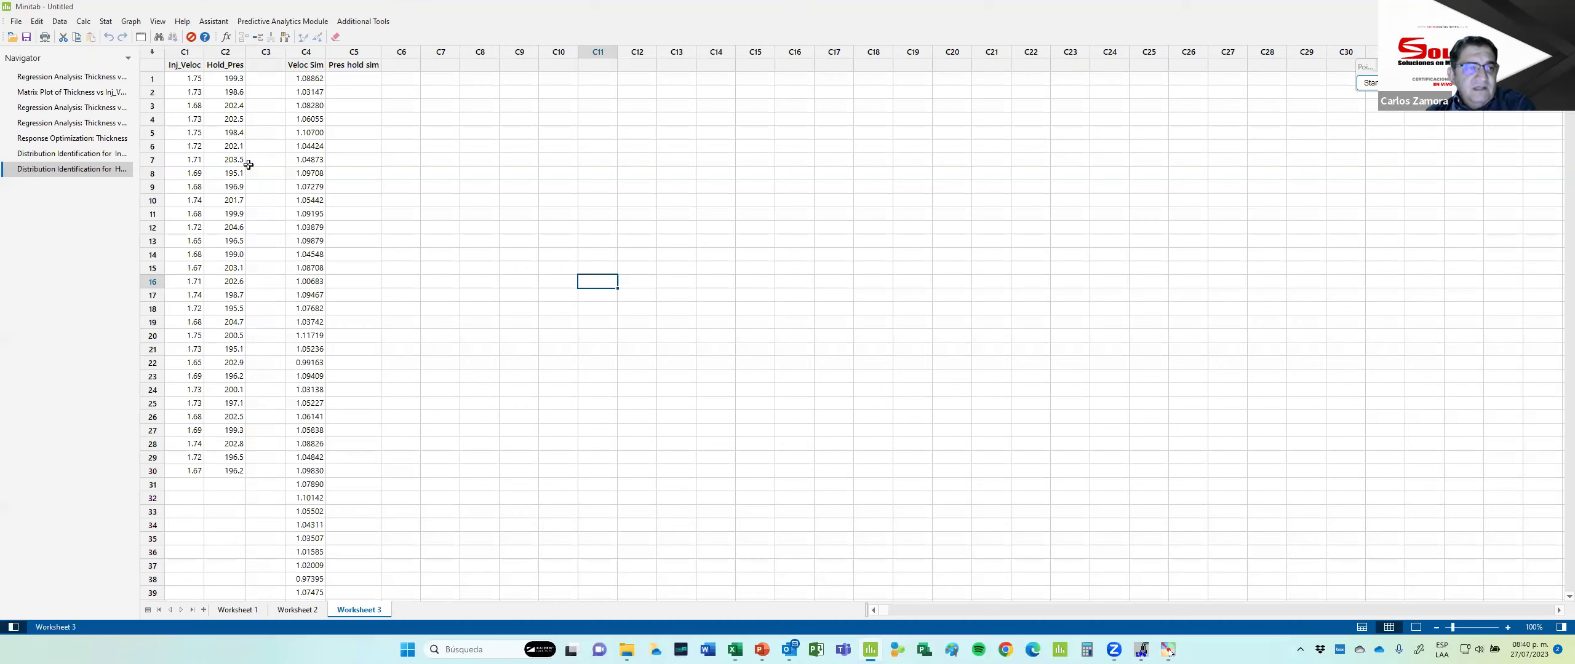
In Minitab, set up random data from a lognormal distribution with 5000 rows stored in the Pres hold sim column.
click(85, 22)
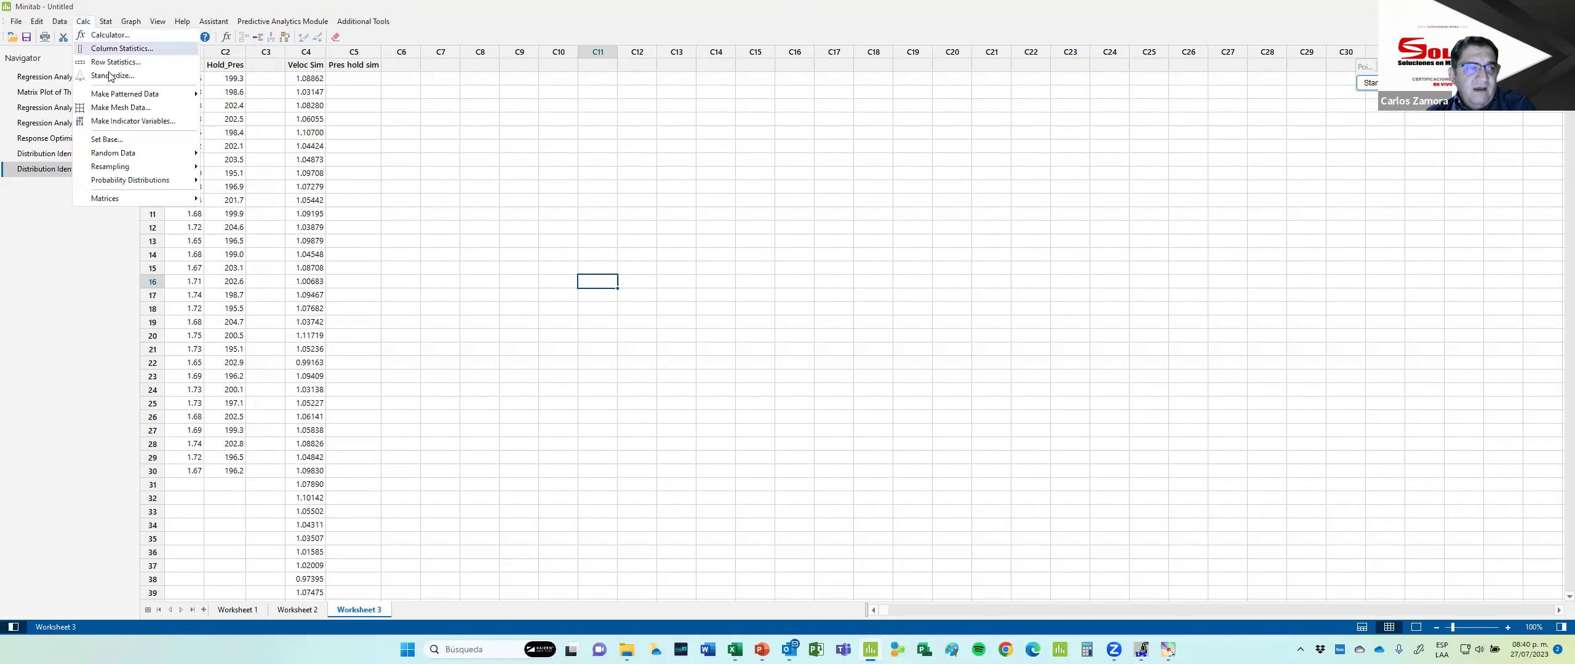
mouse_move(132, 155)
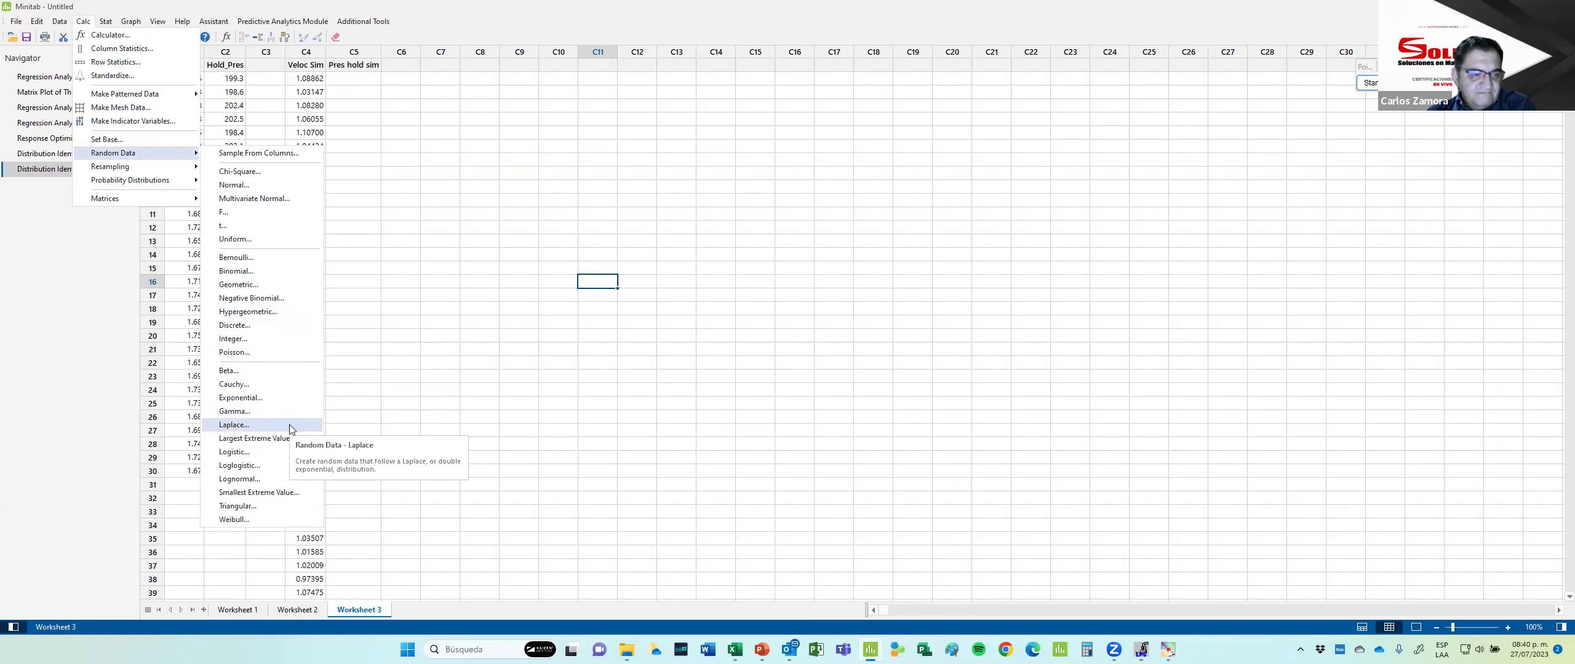
click(258, 479)
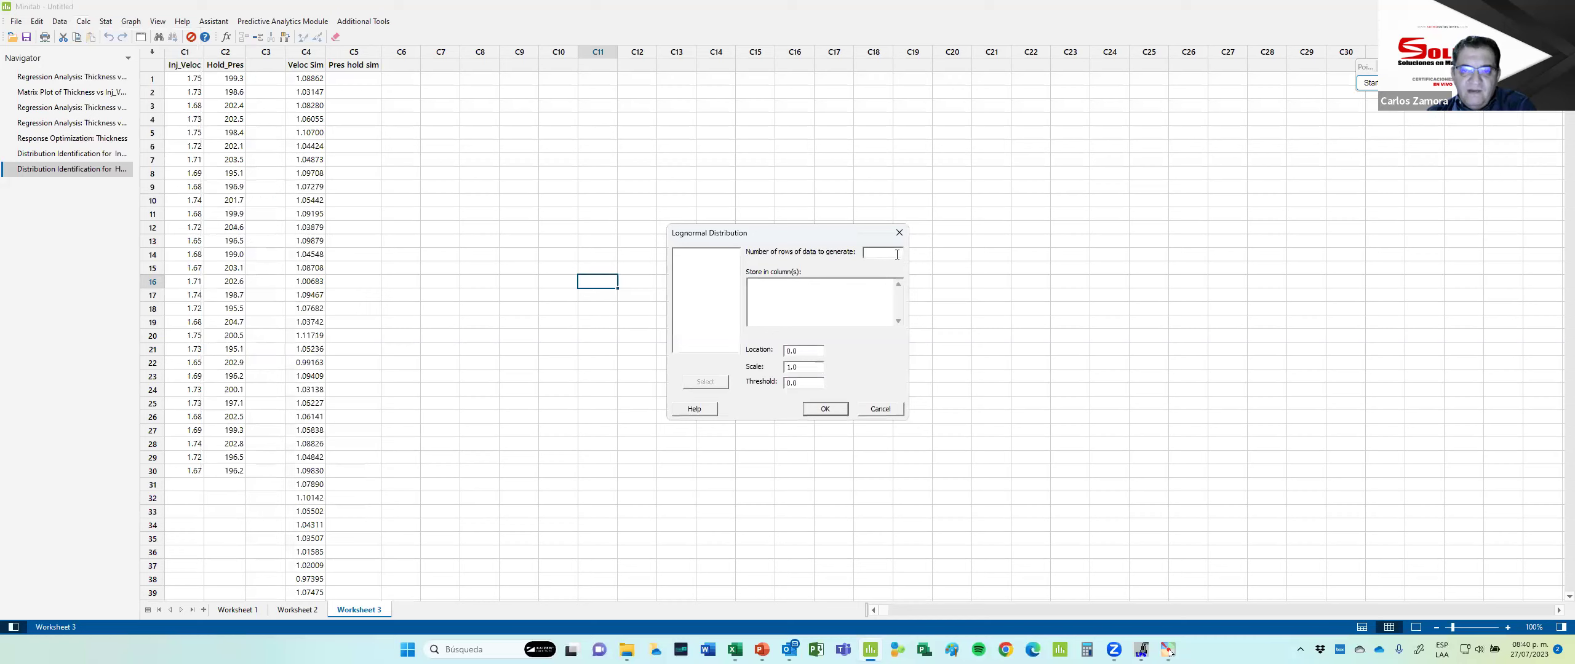
text(5000)
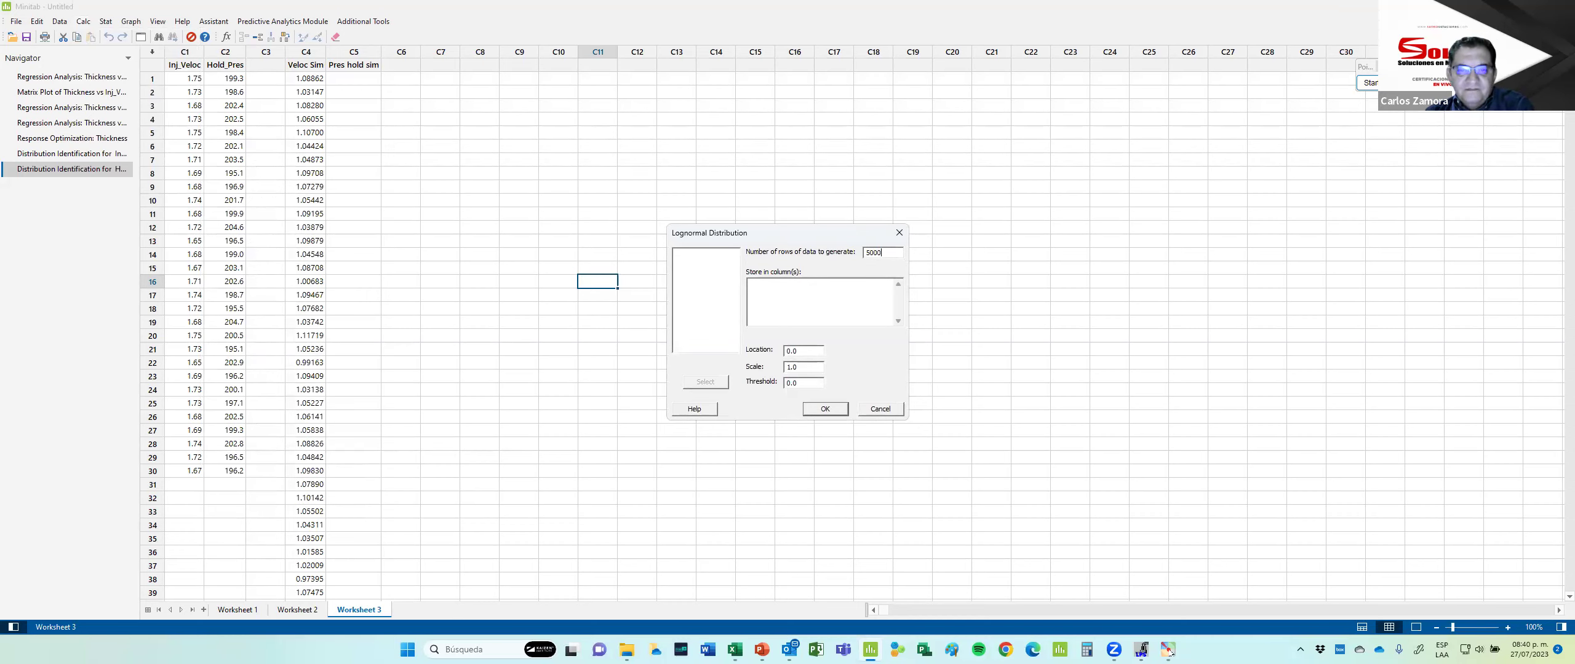
key(Tab)
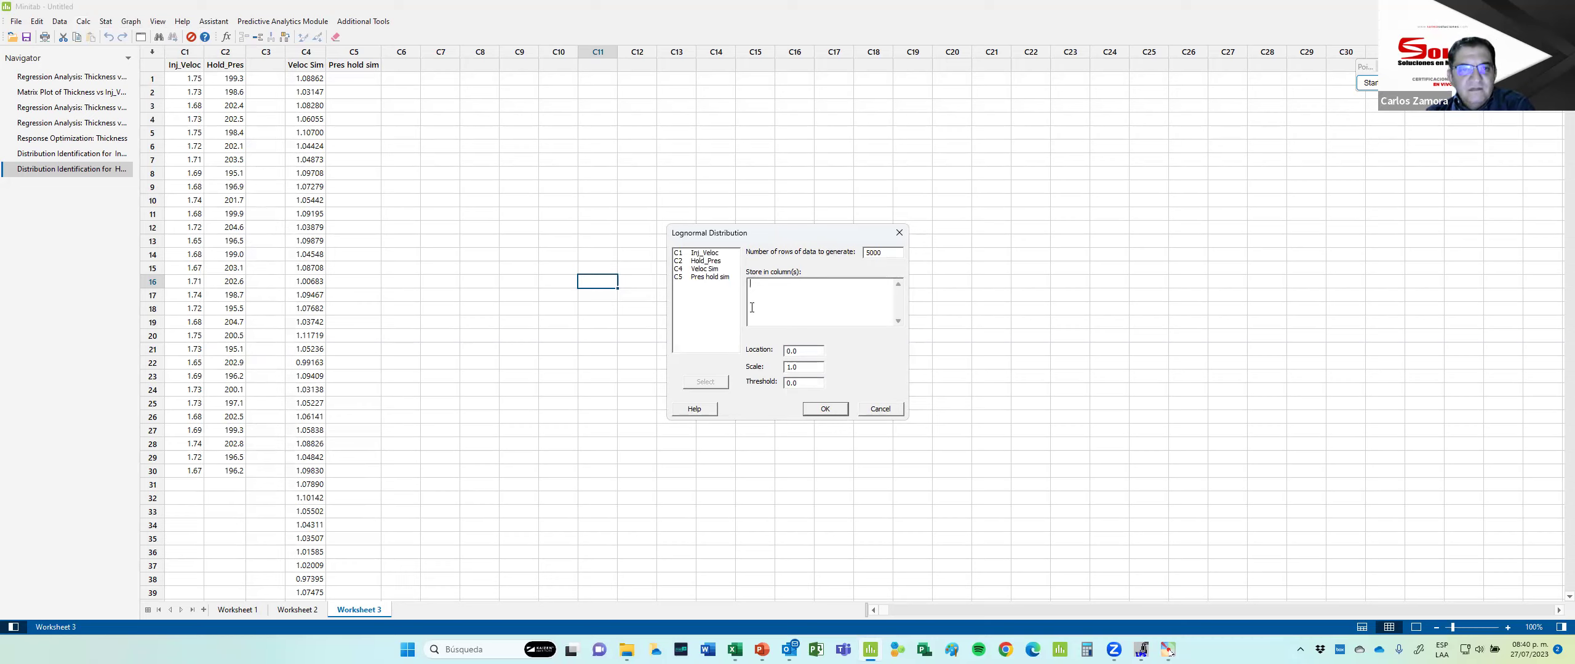
double_click(708, 277)
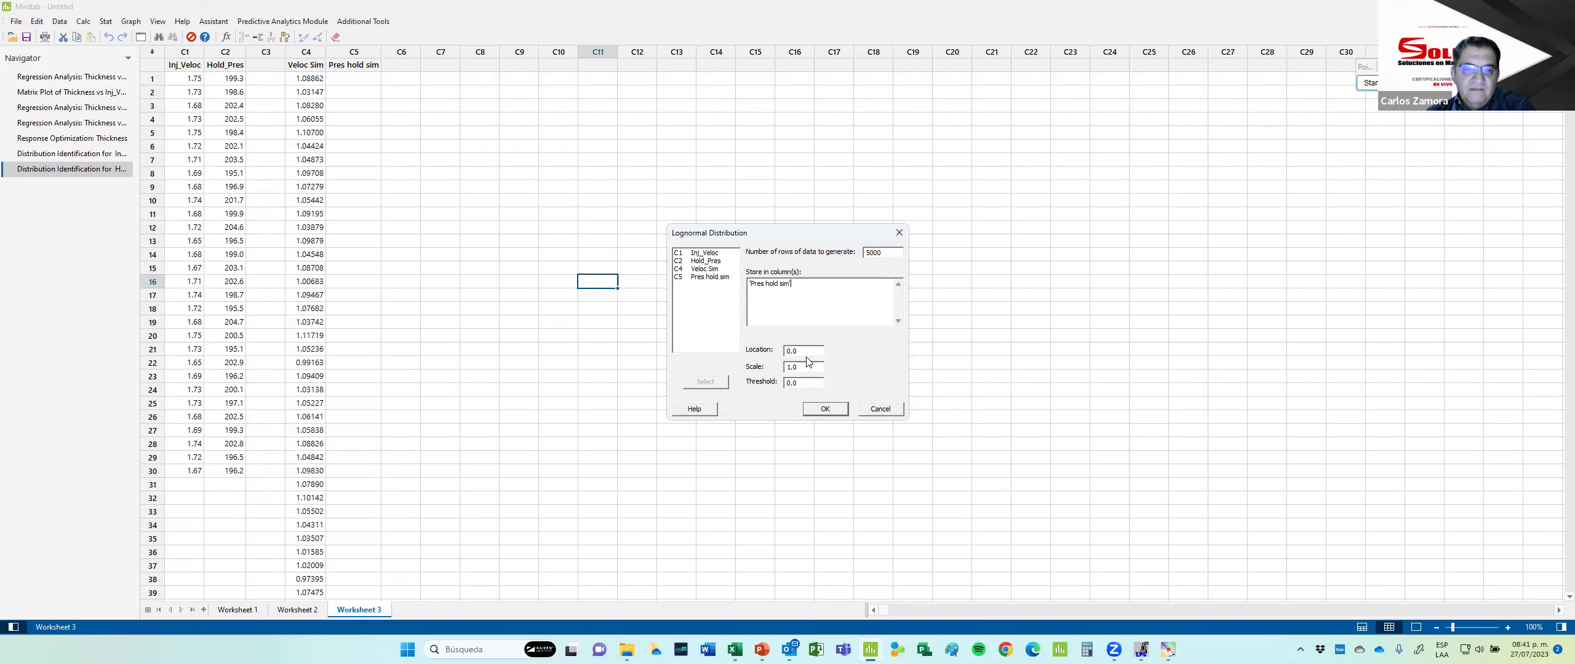
Check the Hold_Pres parameters in Excel and set the lognormal distribution's location to 5.2972 and scale to .01501.
key(alt+Tab)
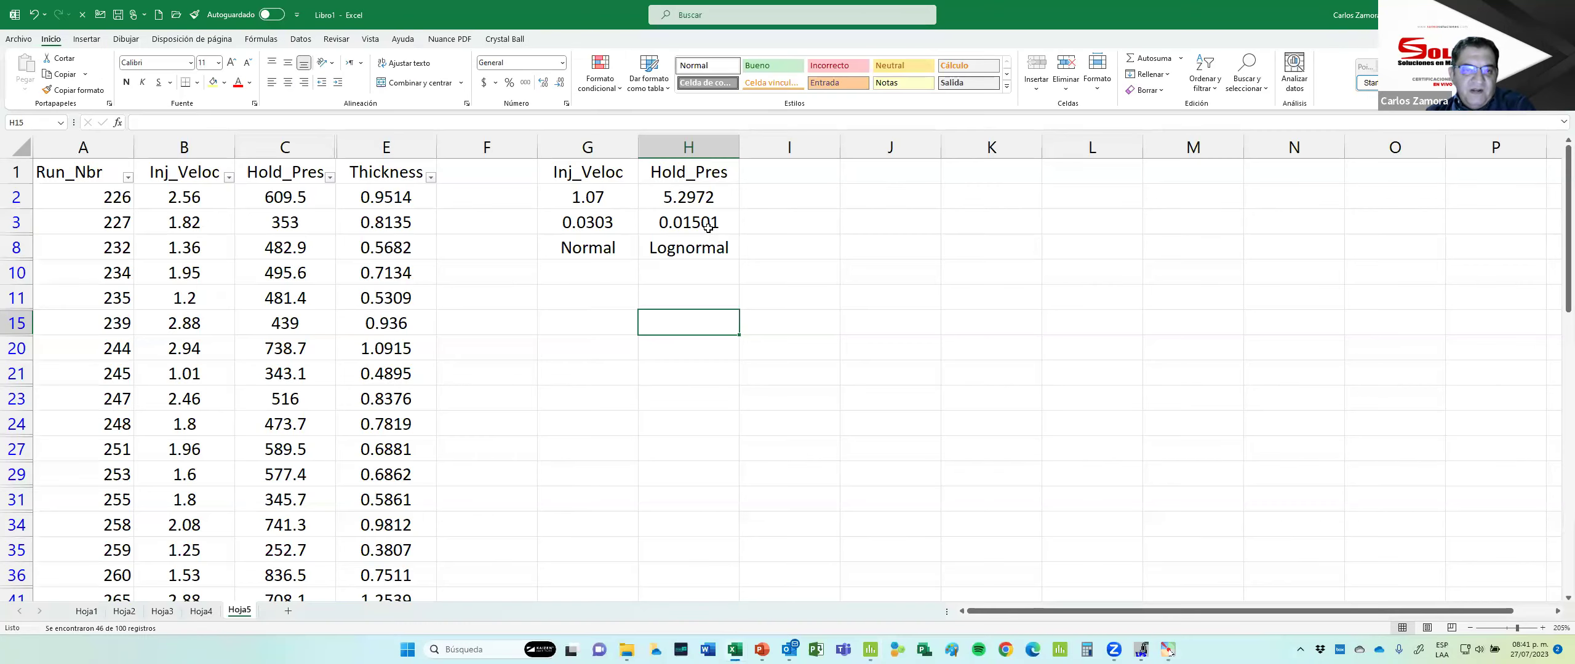
click(689, 198)
key(alt+Tab)
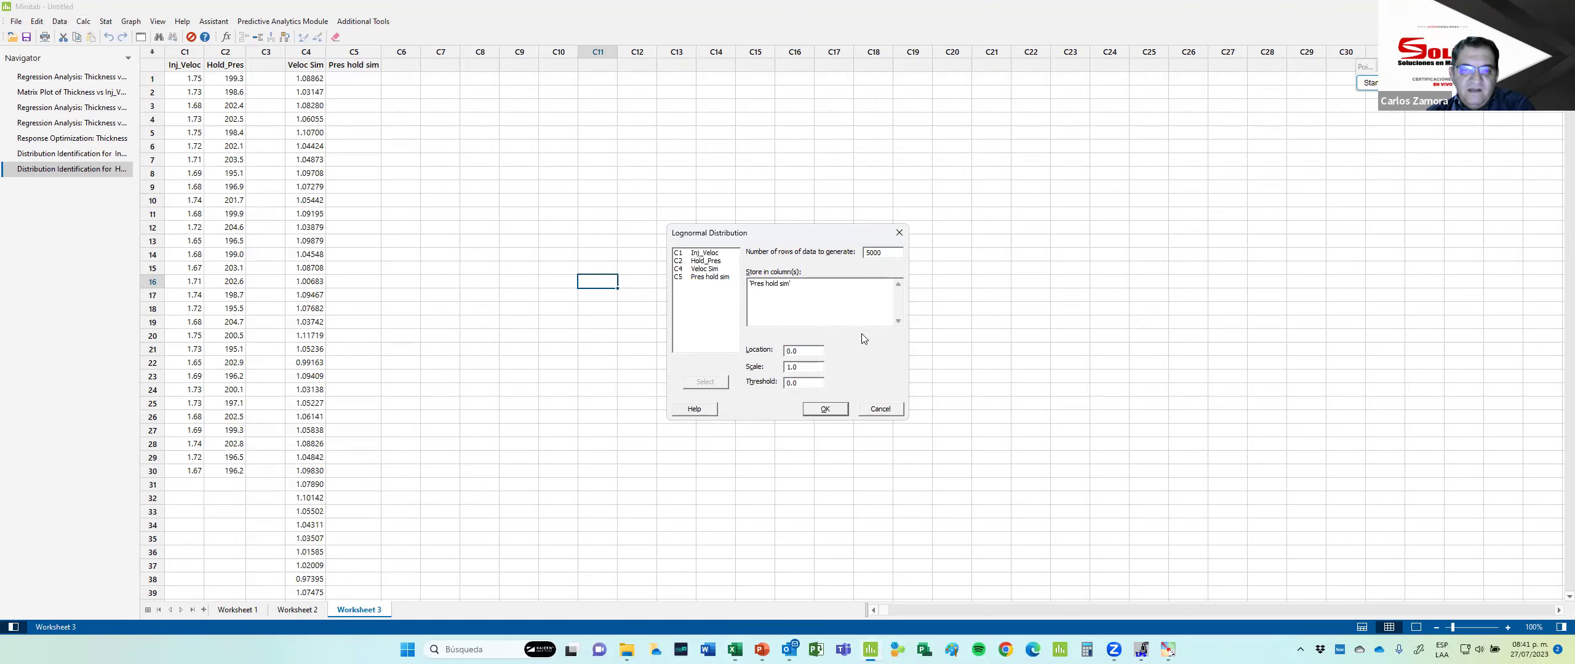
double_click(801, 350)
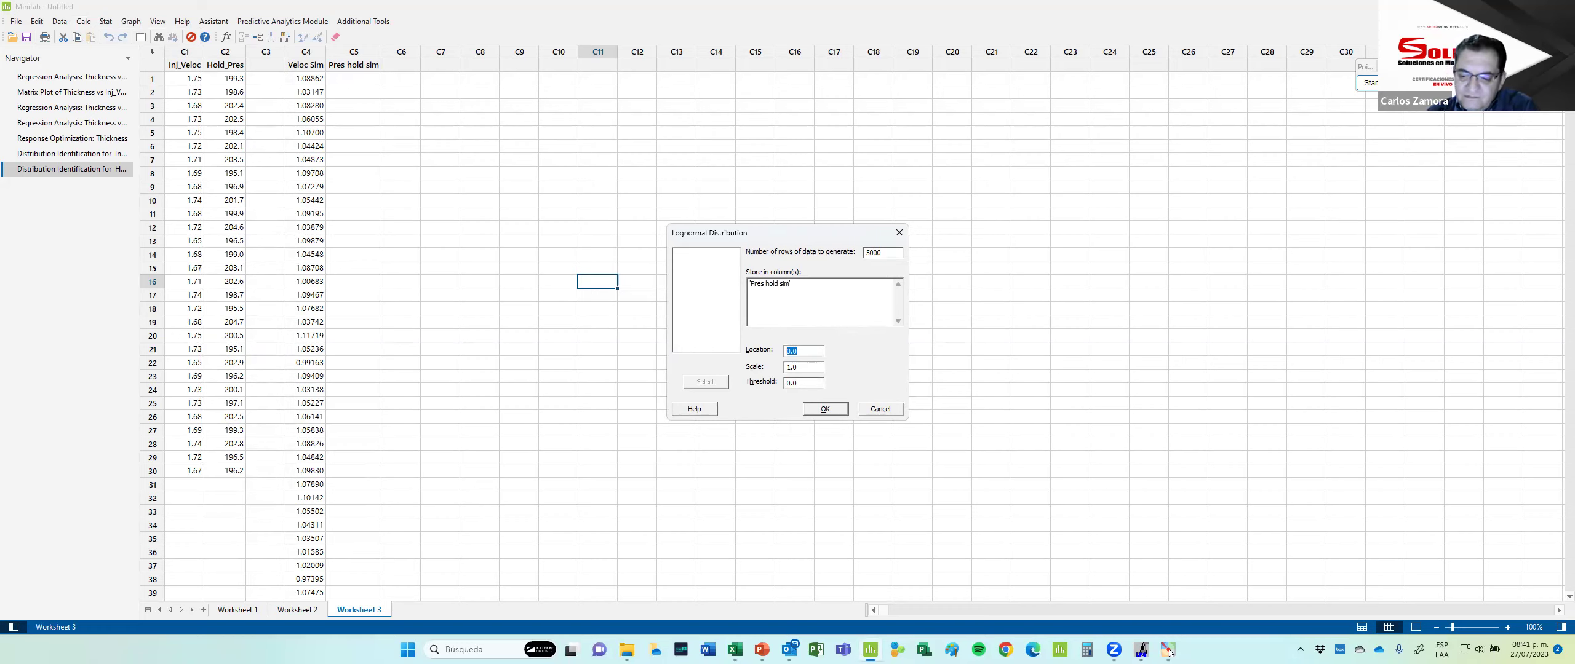
text(5.2972)
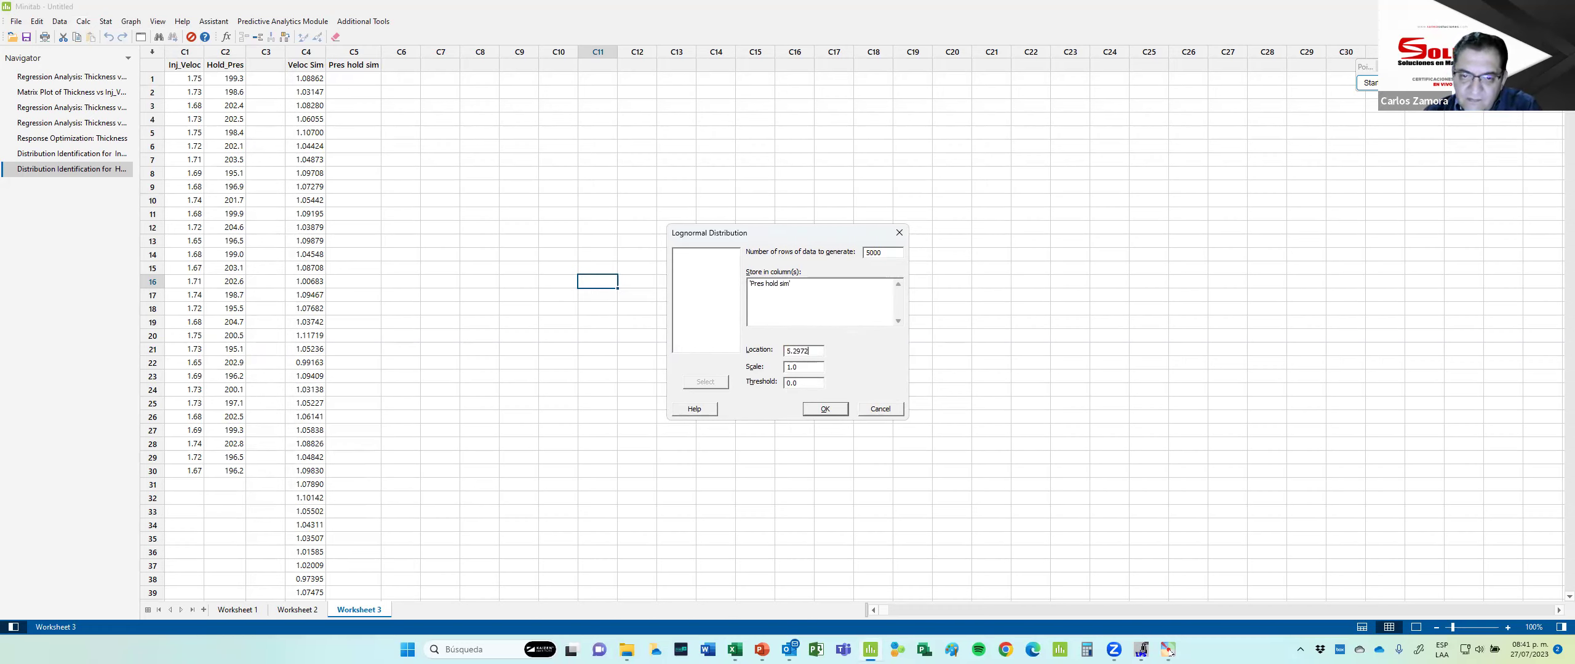
key(alt+Tab)
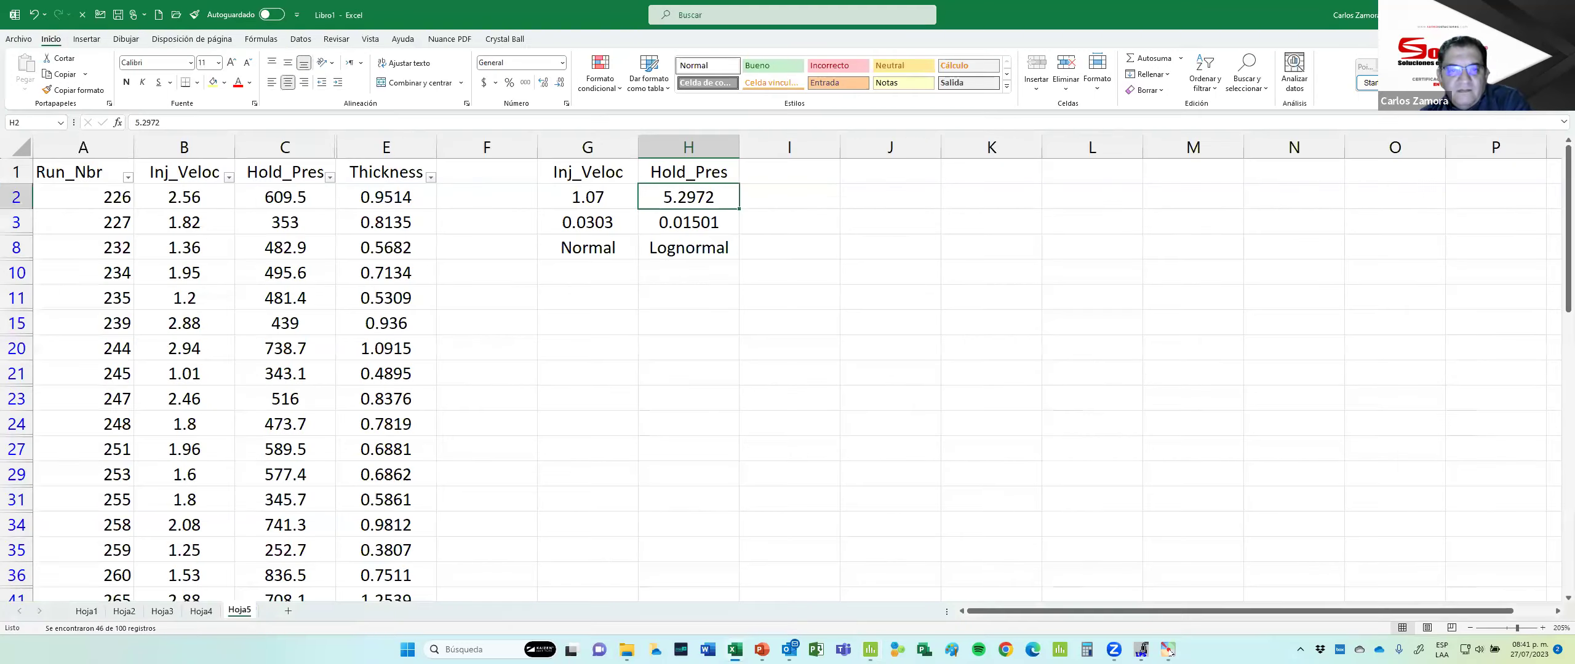
key(alt+Tab)
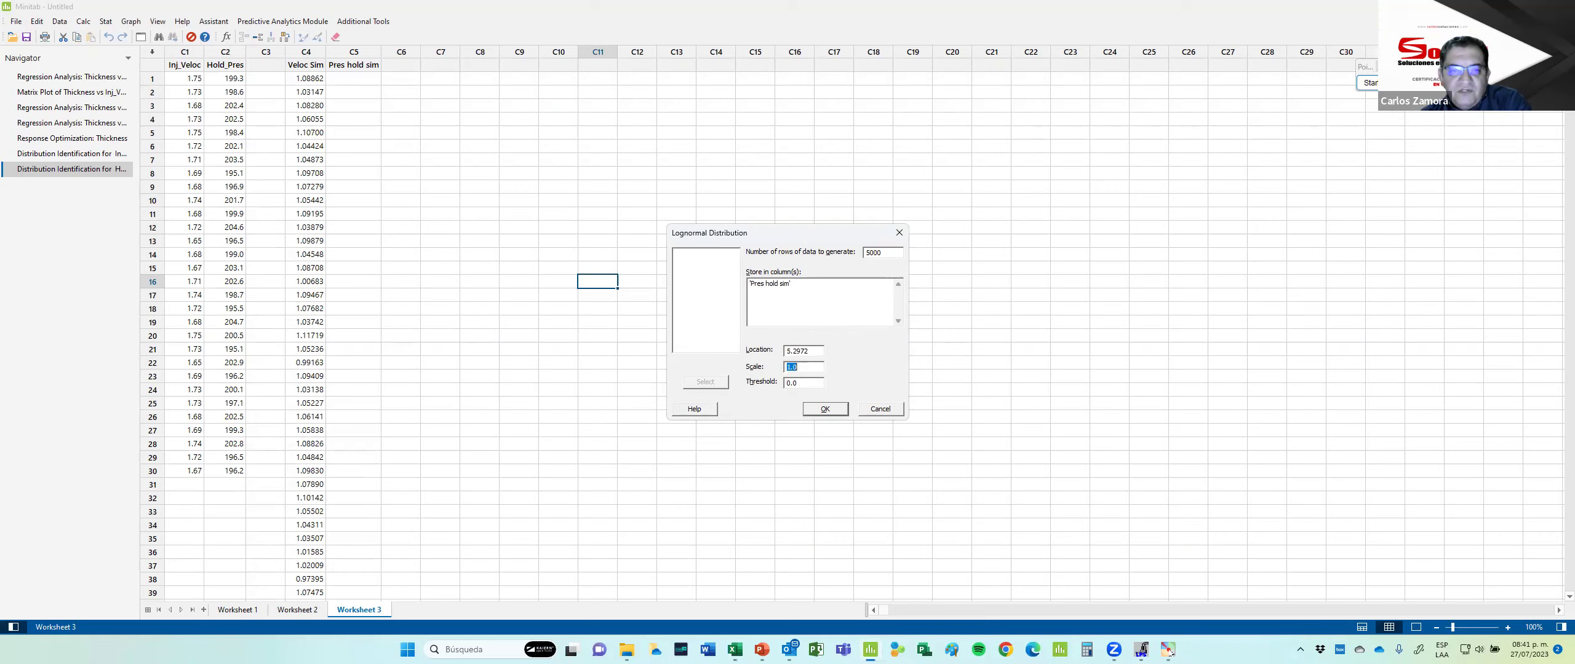
text(.)
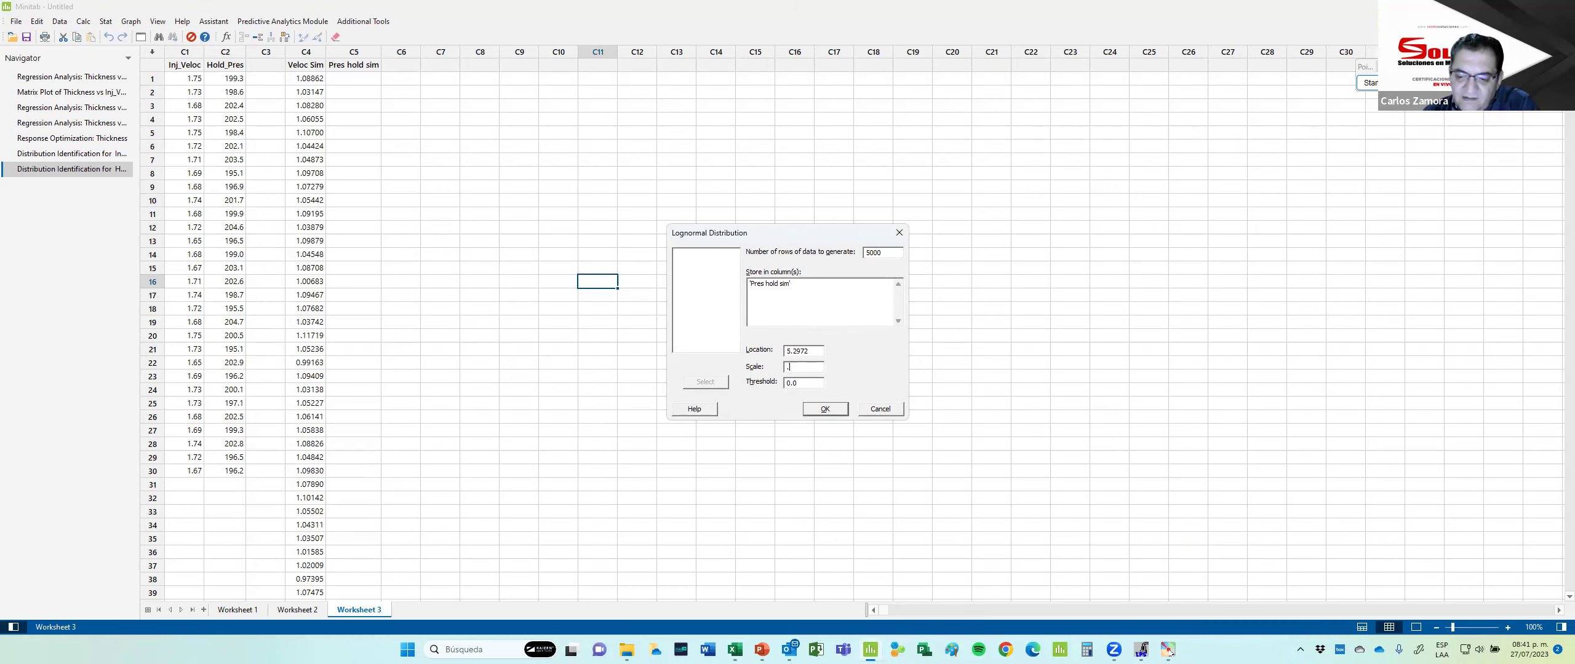
text(01501)
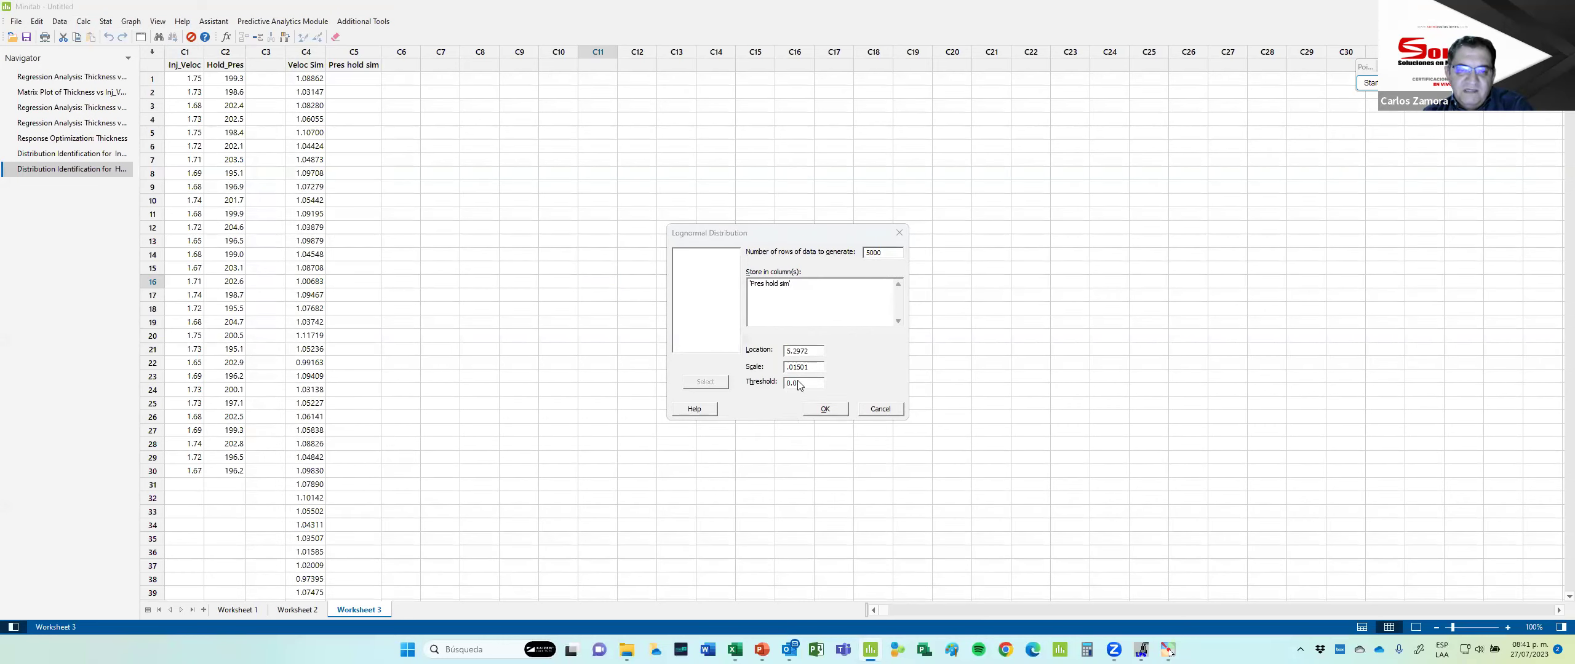
Recheck the Hold_Pres parameters in Excel and generate the random lognormal data in Minitab.
key(alt+Tab)
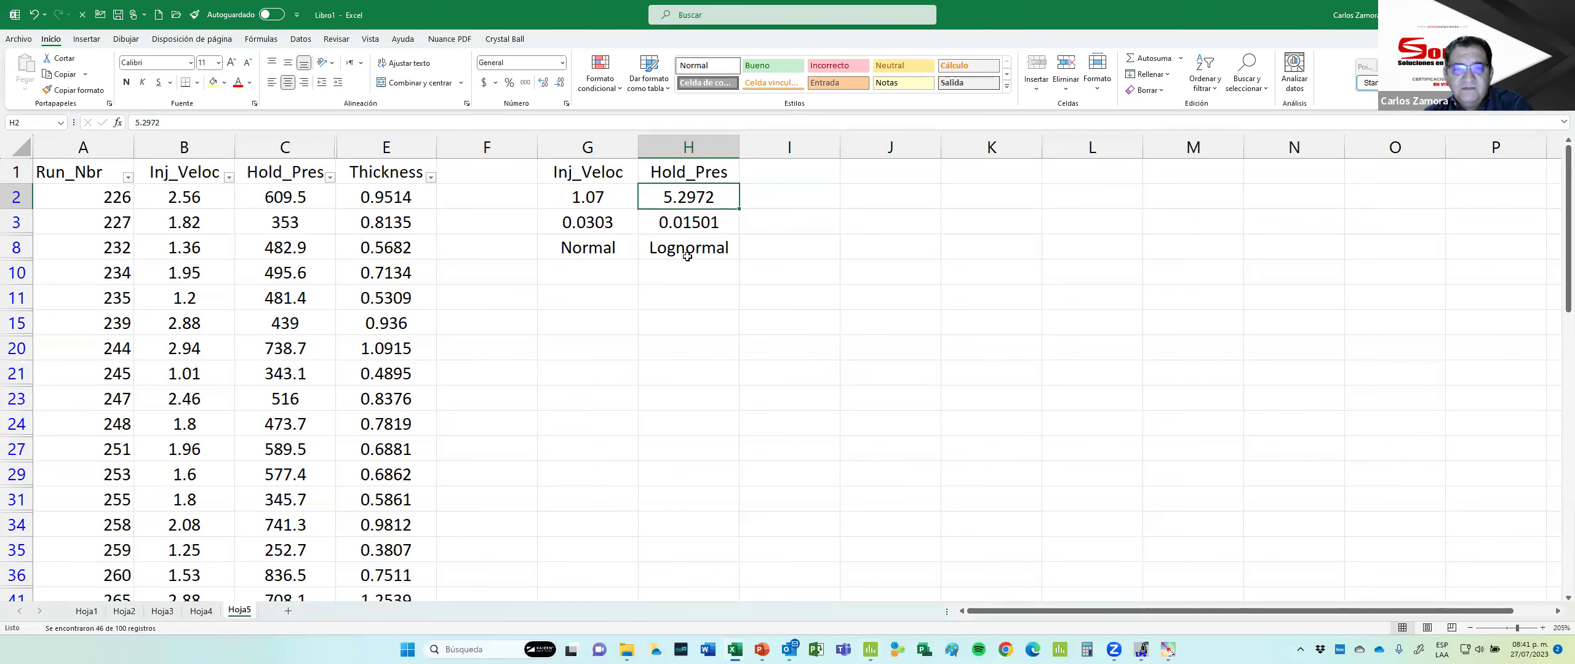
key(alt+Tab)
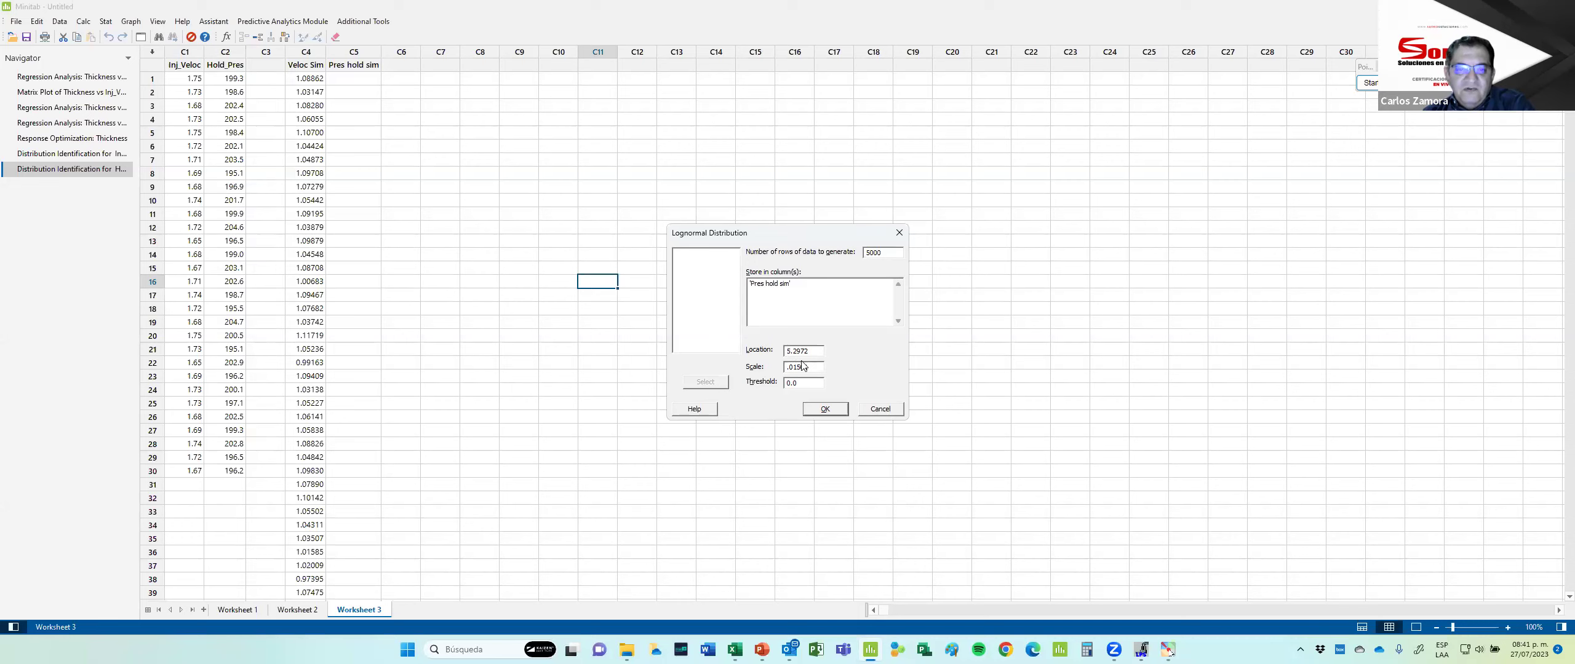
click(803, 294)
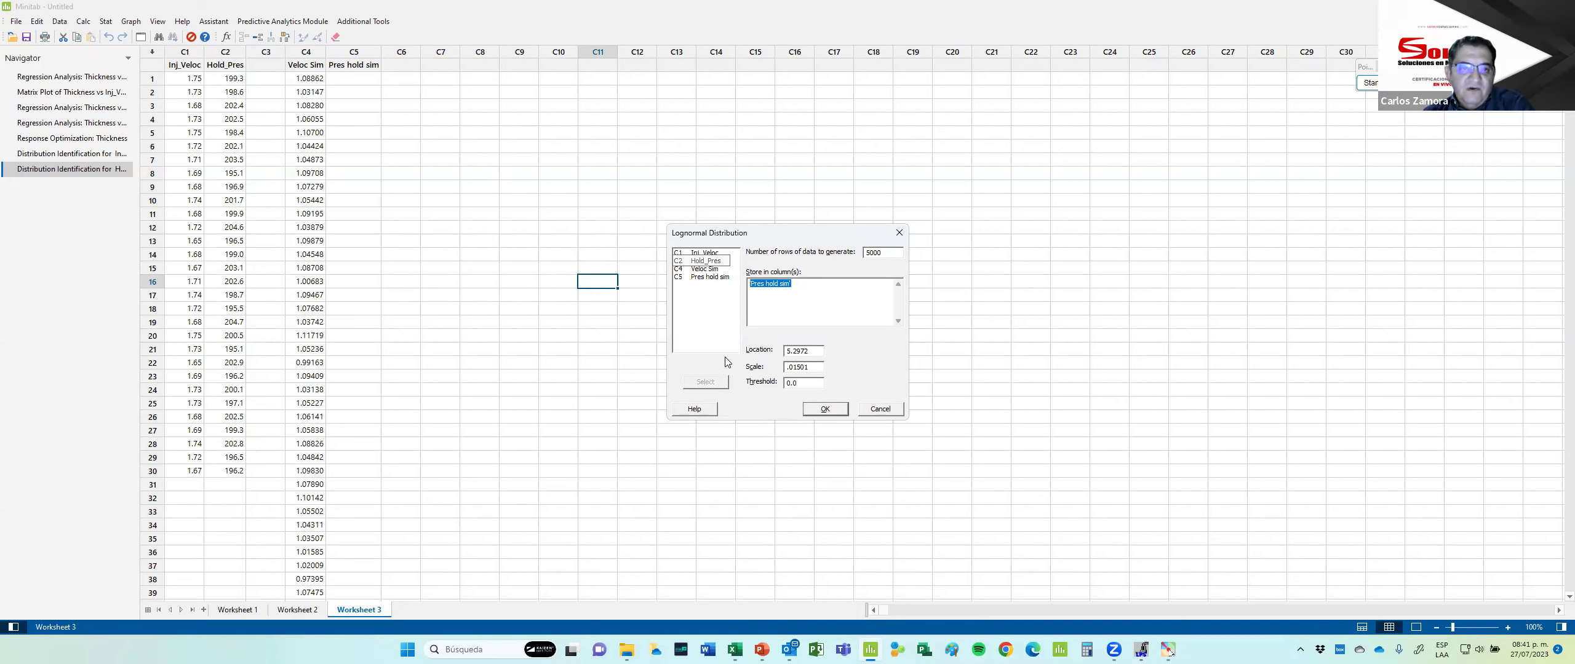
click(822, 408)
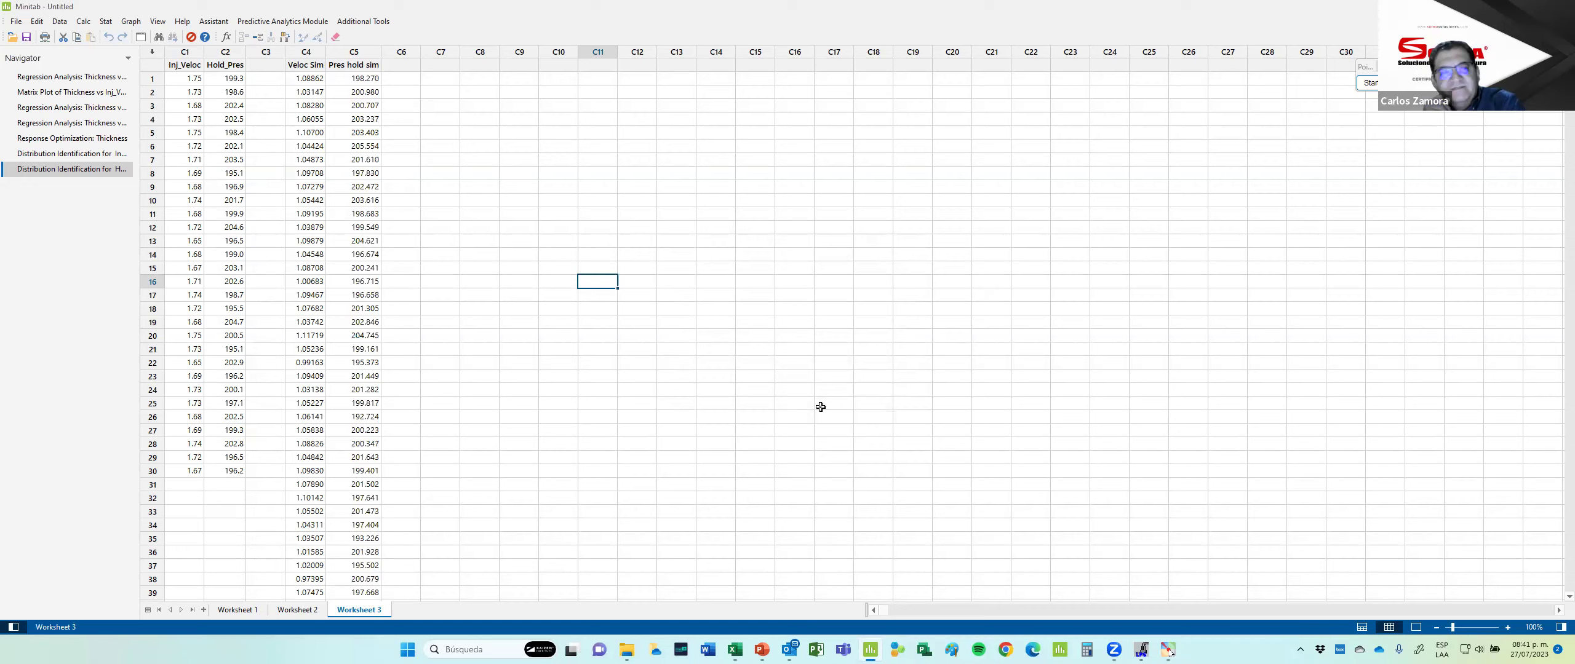
Name the empty column C6 beside Pres hold sim "Thickness calc".
click(299, 155)
key(Right)
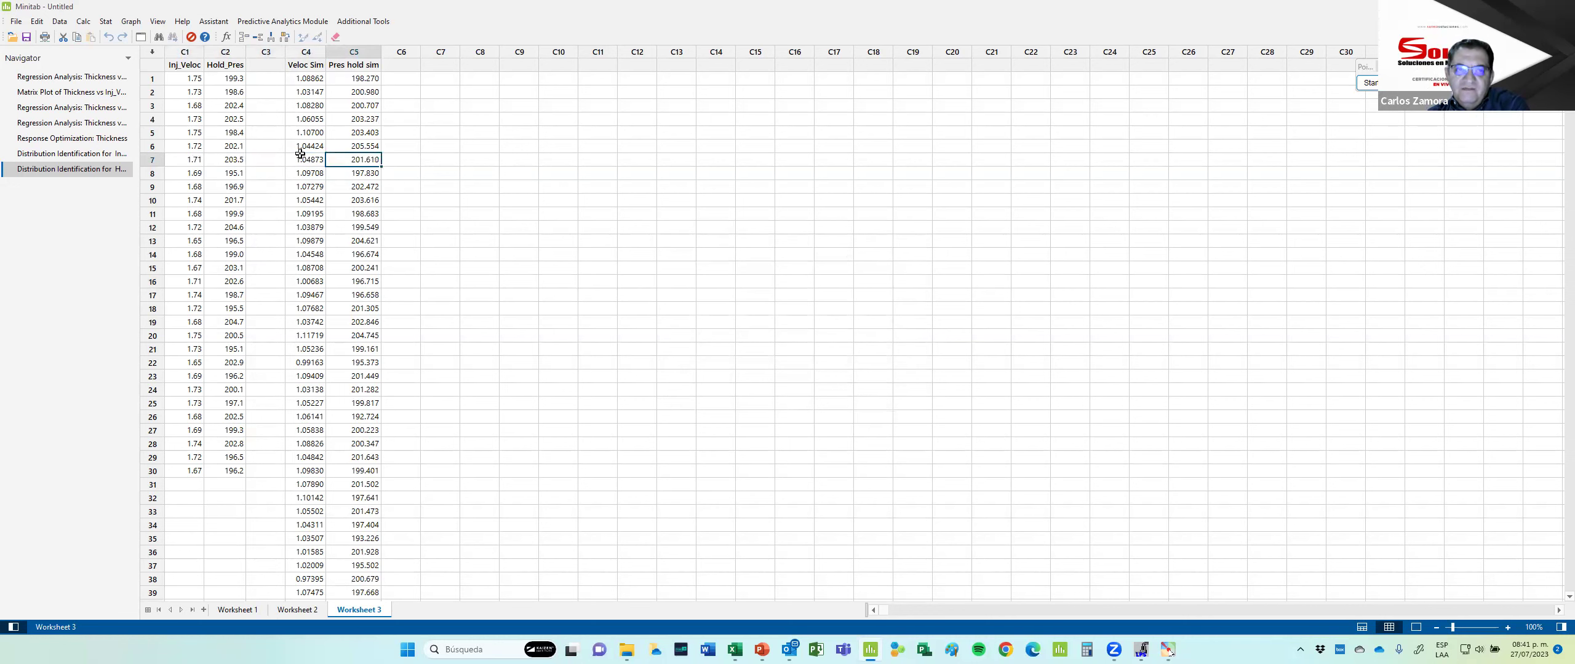
key(Right)
key(Up)
key(Up)
key(Up)
key(Up)
key(Up)
key(Up)
key(Up)
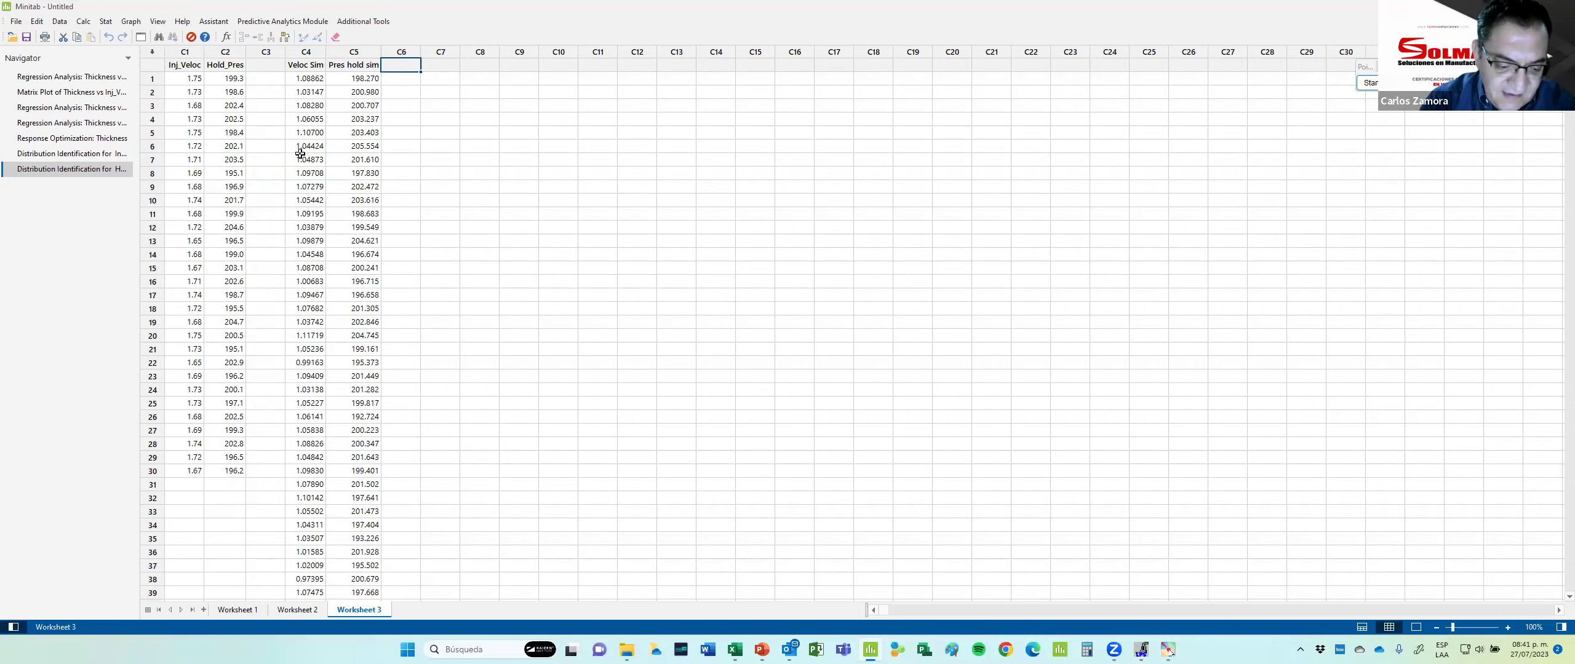
text(T)
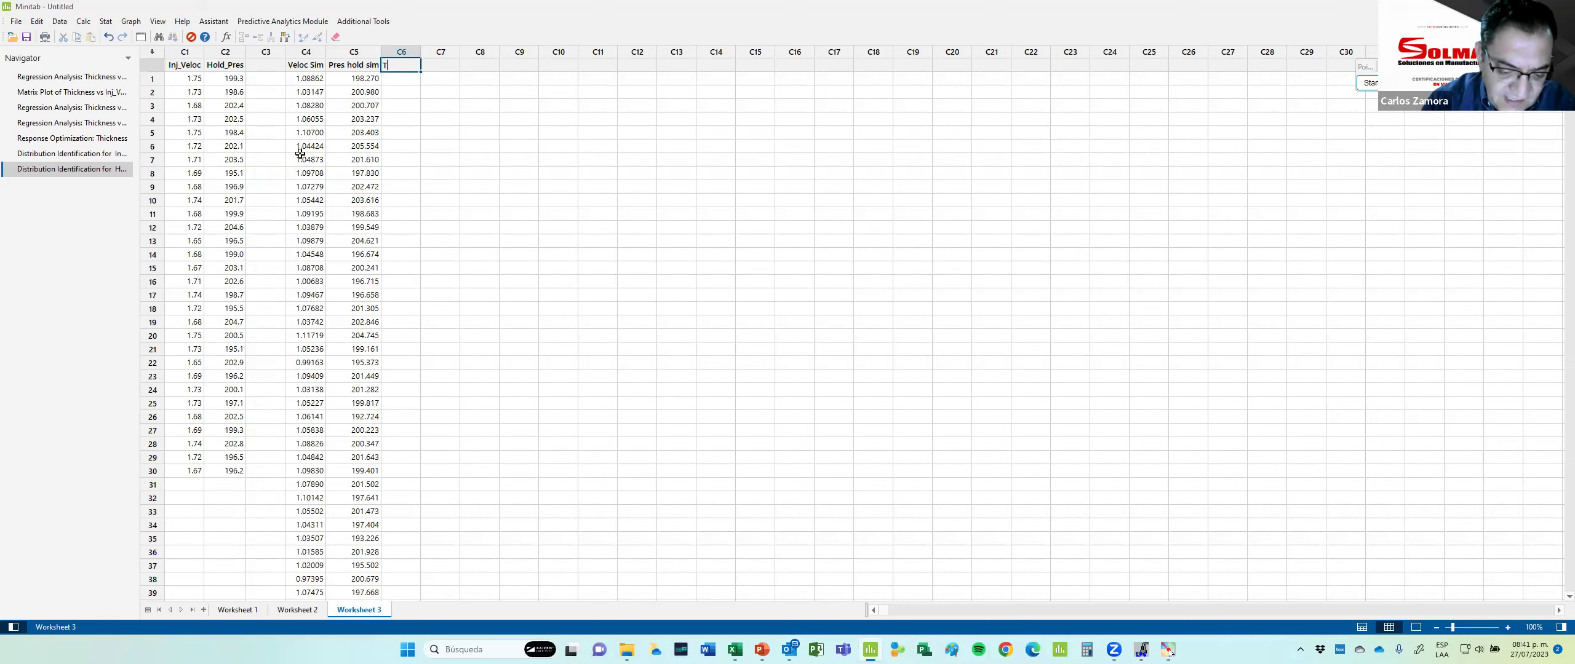
text(hickness c)
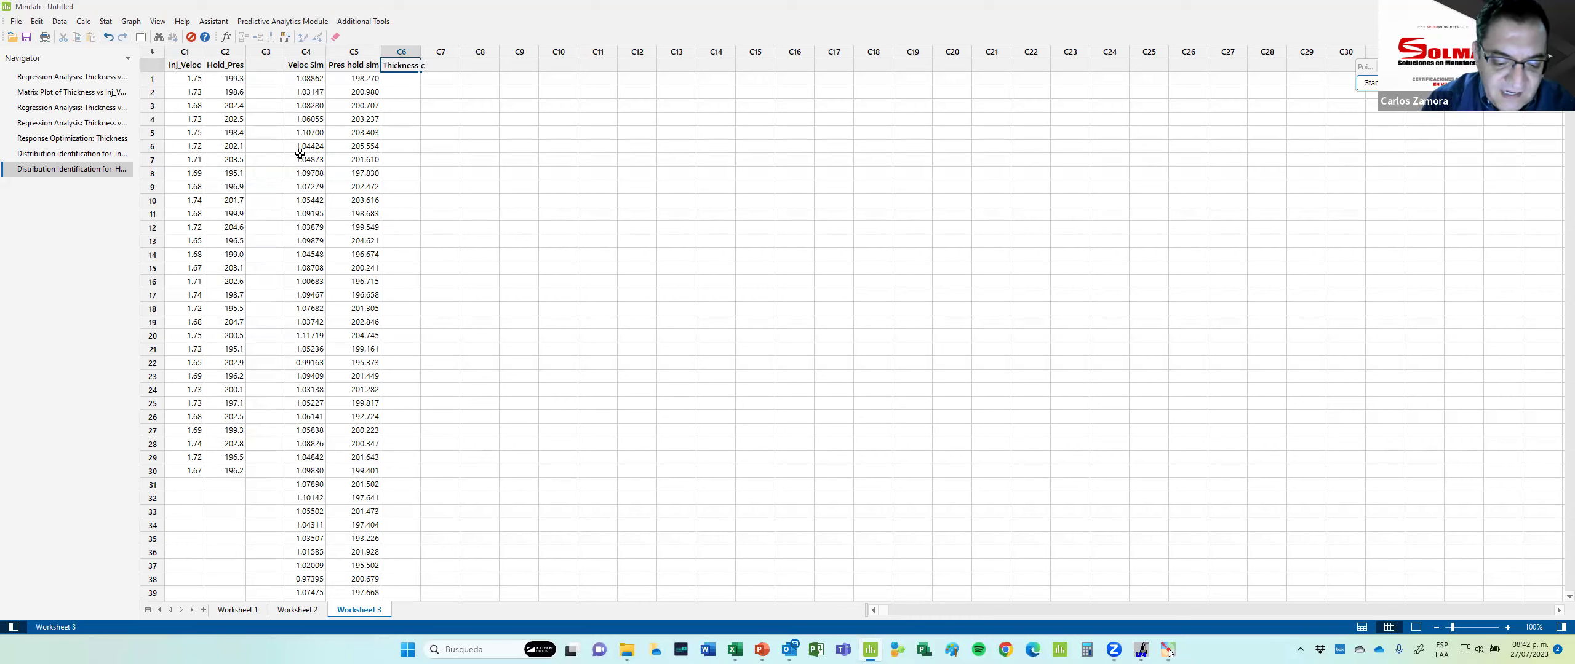
text(alc)
key(Return)
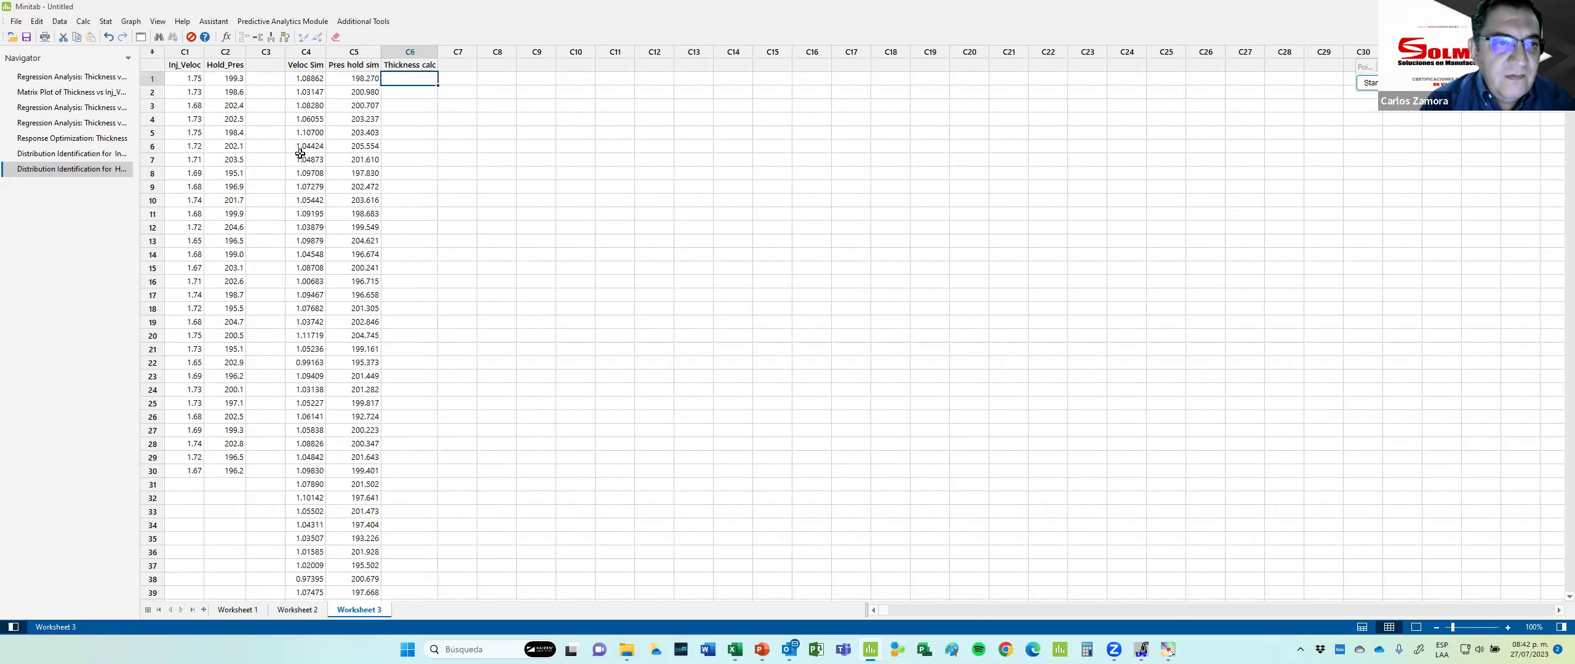
key(Down)
key(Left)
key(Left)
key(Right)
key(Right)
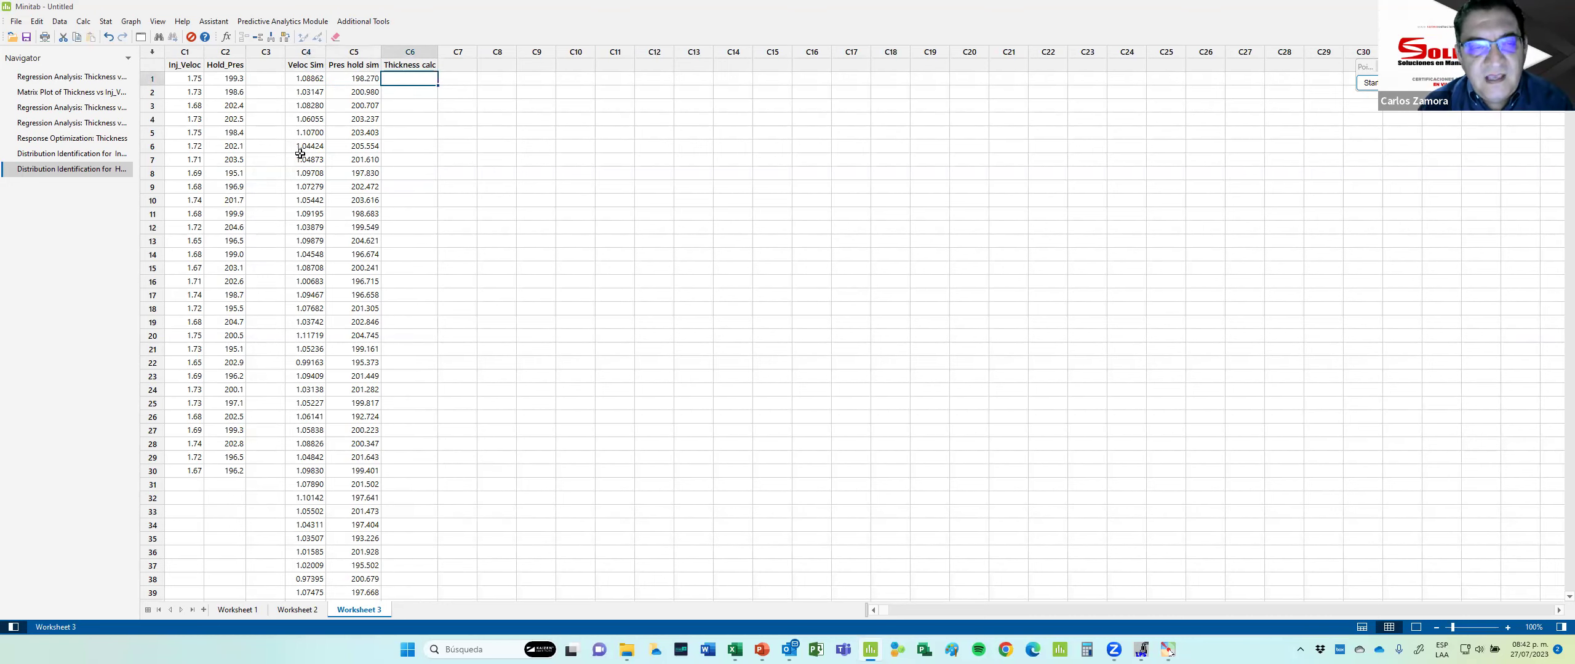
key(alt+Tab)
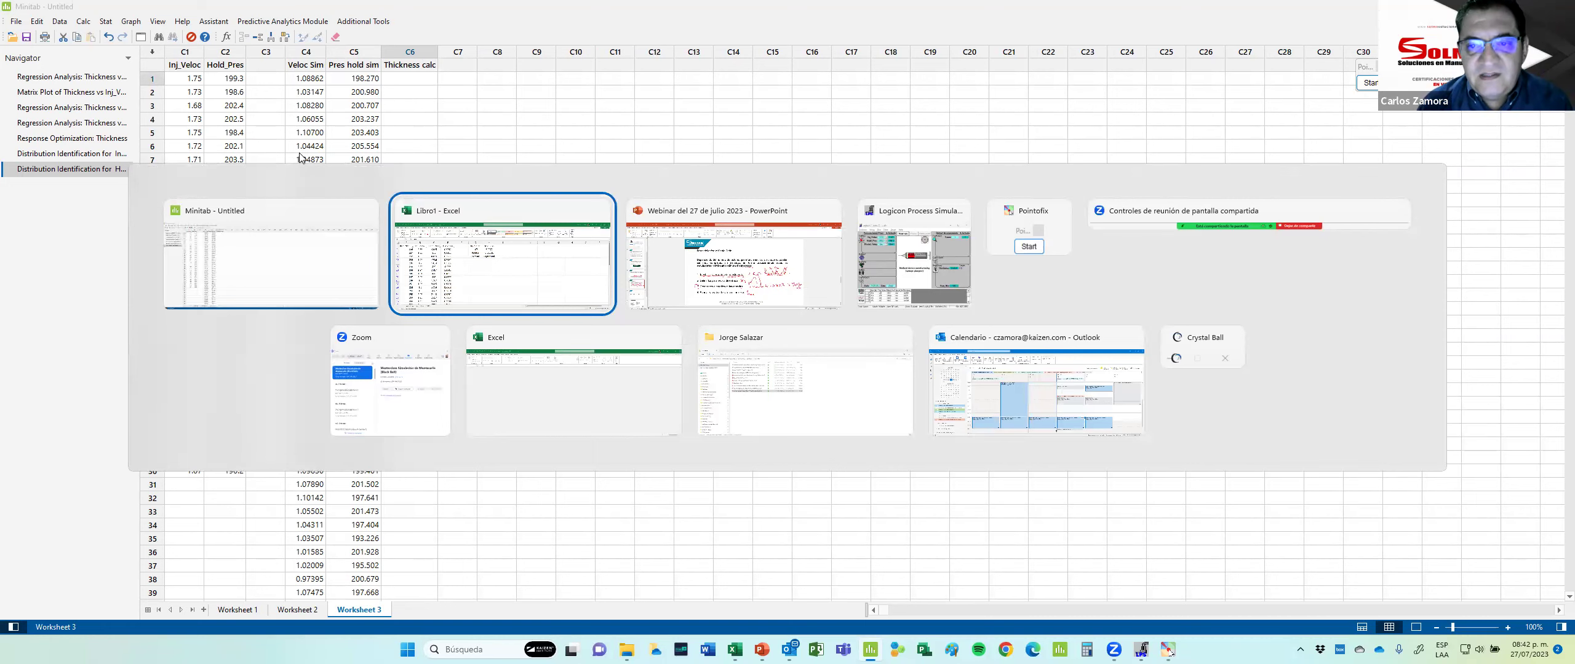
click(292, 269)
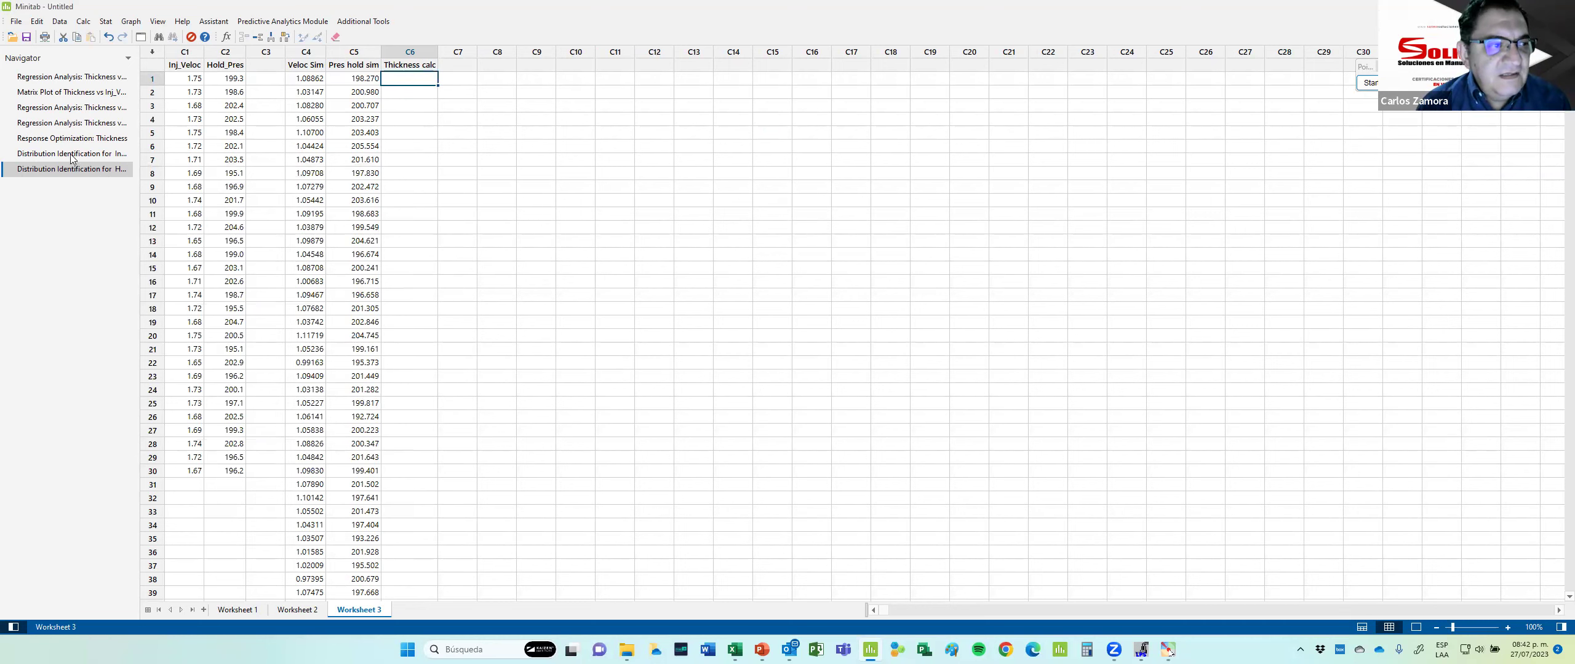
Copy the Thickness regression equation from the first regression analysis in Minitab and paste it into Excel at cell G20.
double_click(50, 77)
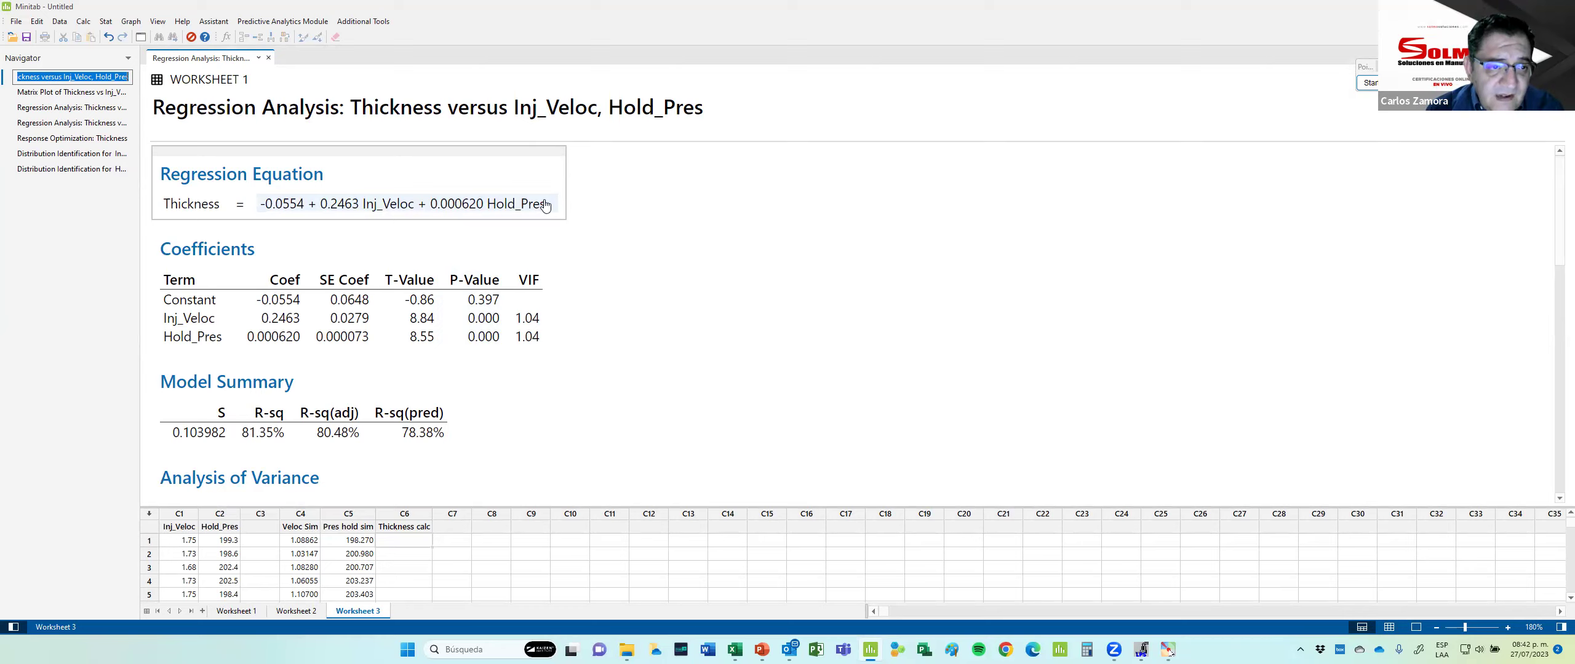
click(579, 154)
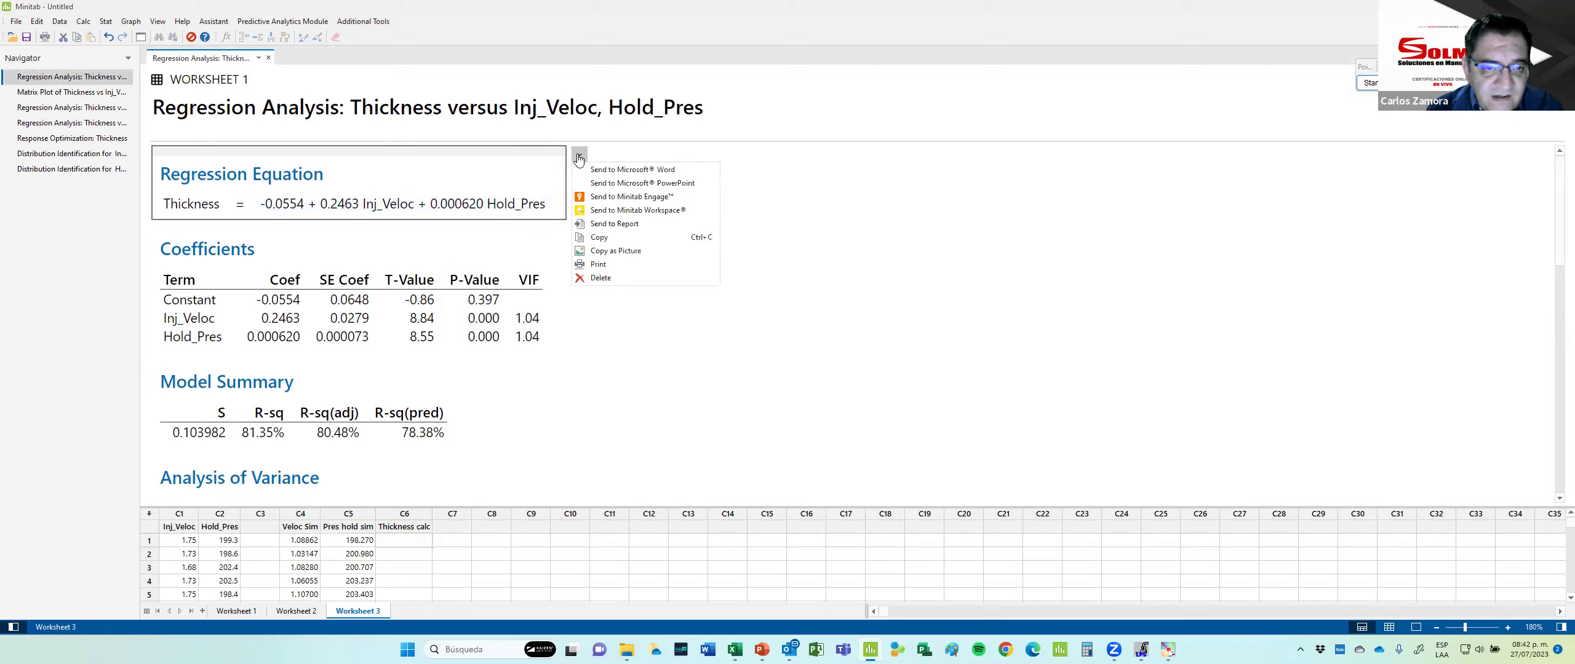
click(599, 238)
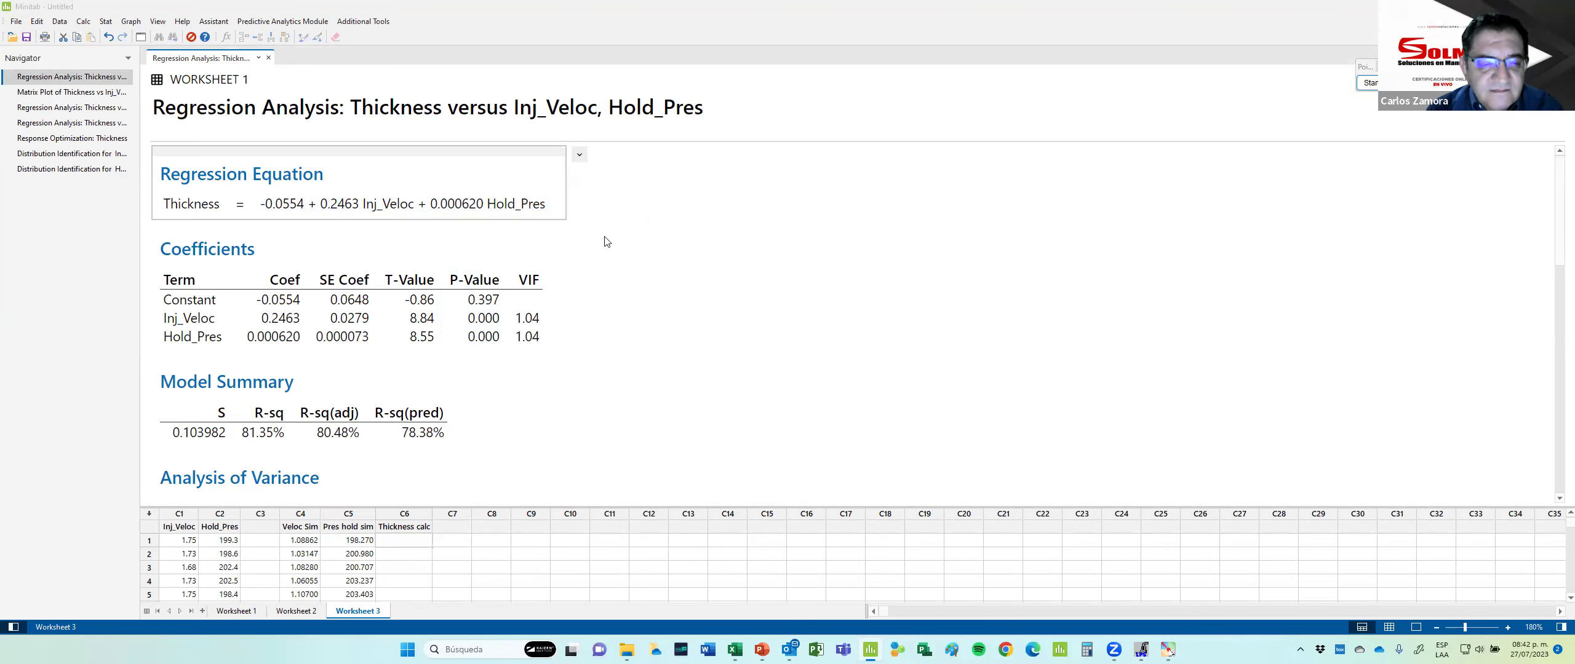
key(alt+Tab)
click(609, 342)
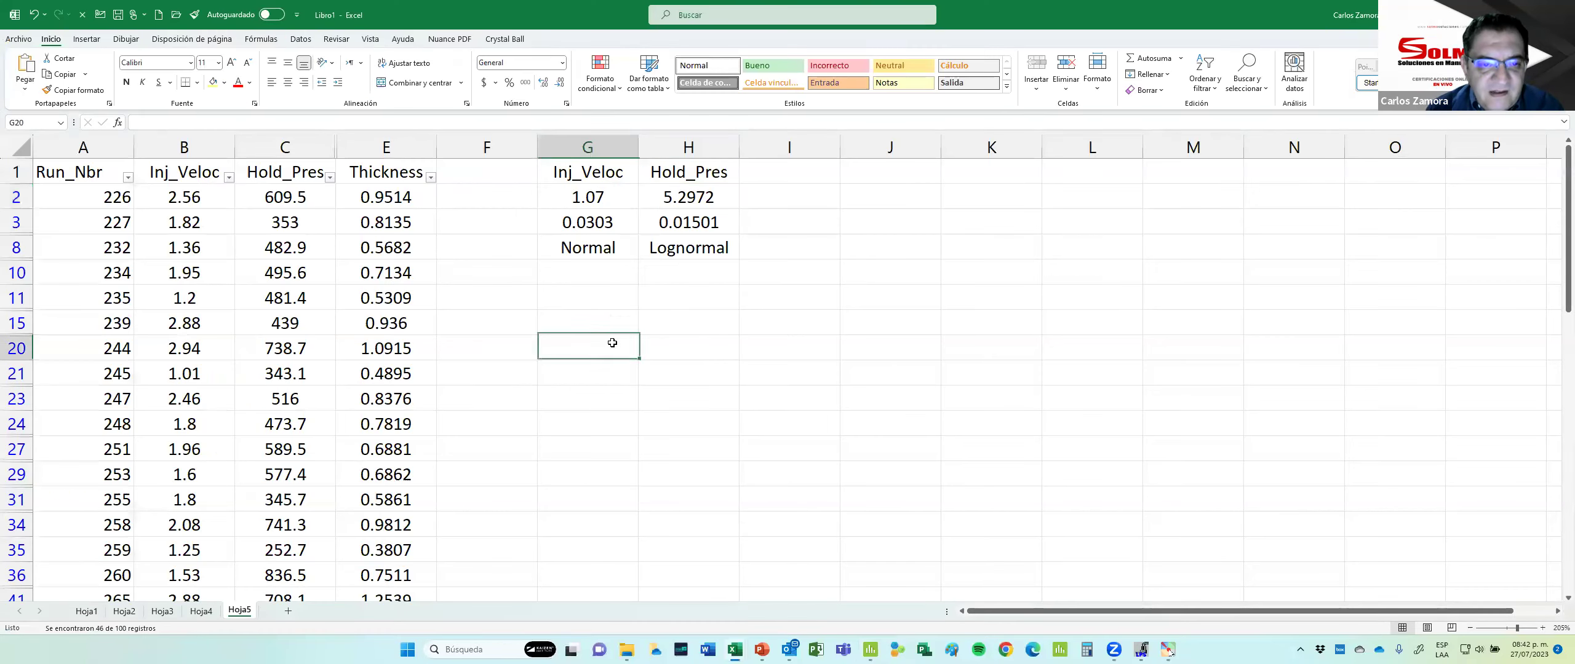
text(Regression Equation Thickness	=	-0.0554 + 0.2463 Inj_Veloc + 0.000620 Hold_Pres)
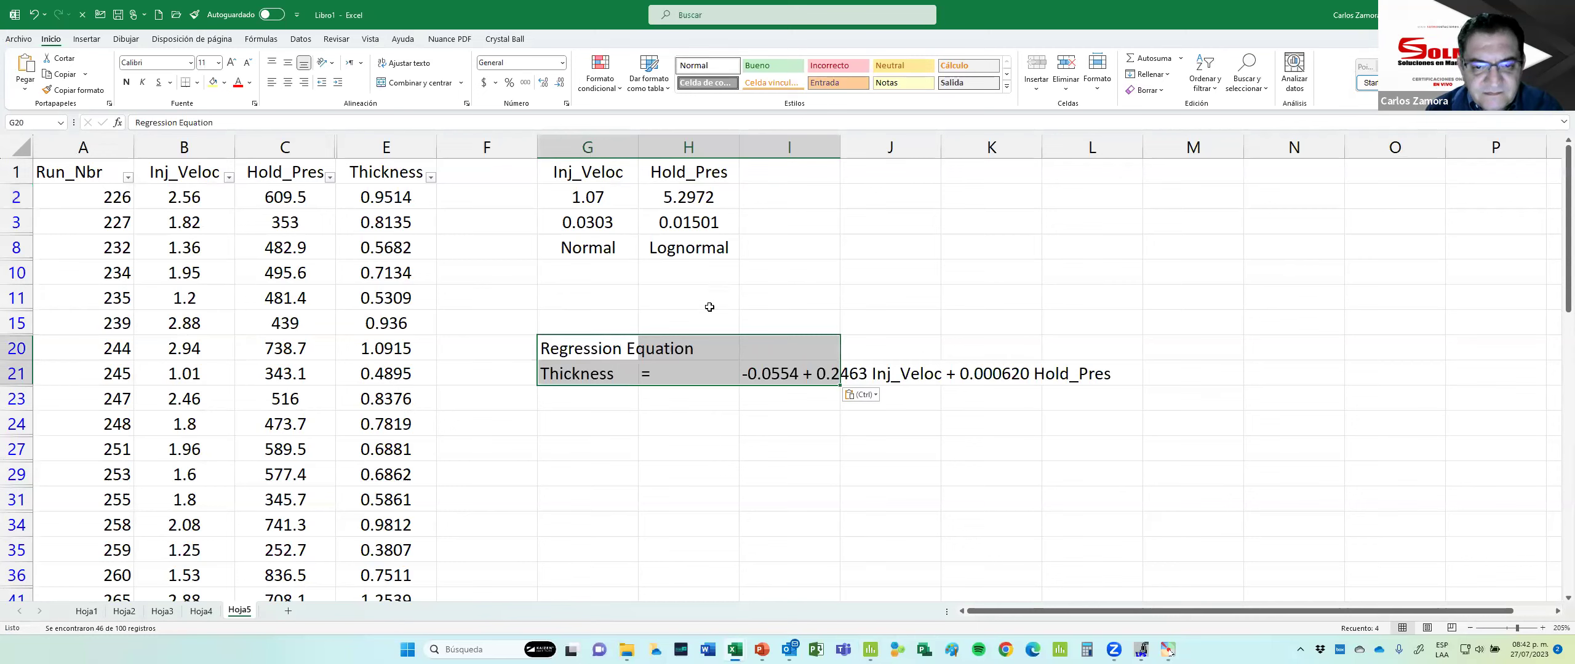
Widen Excel column I to fit the whole pasted equation.
click(770, 276)
click(803, 378)
drag(840, 147, 1156, 184)
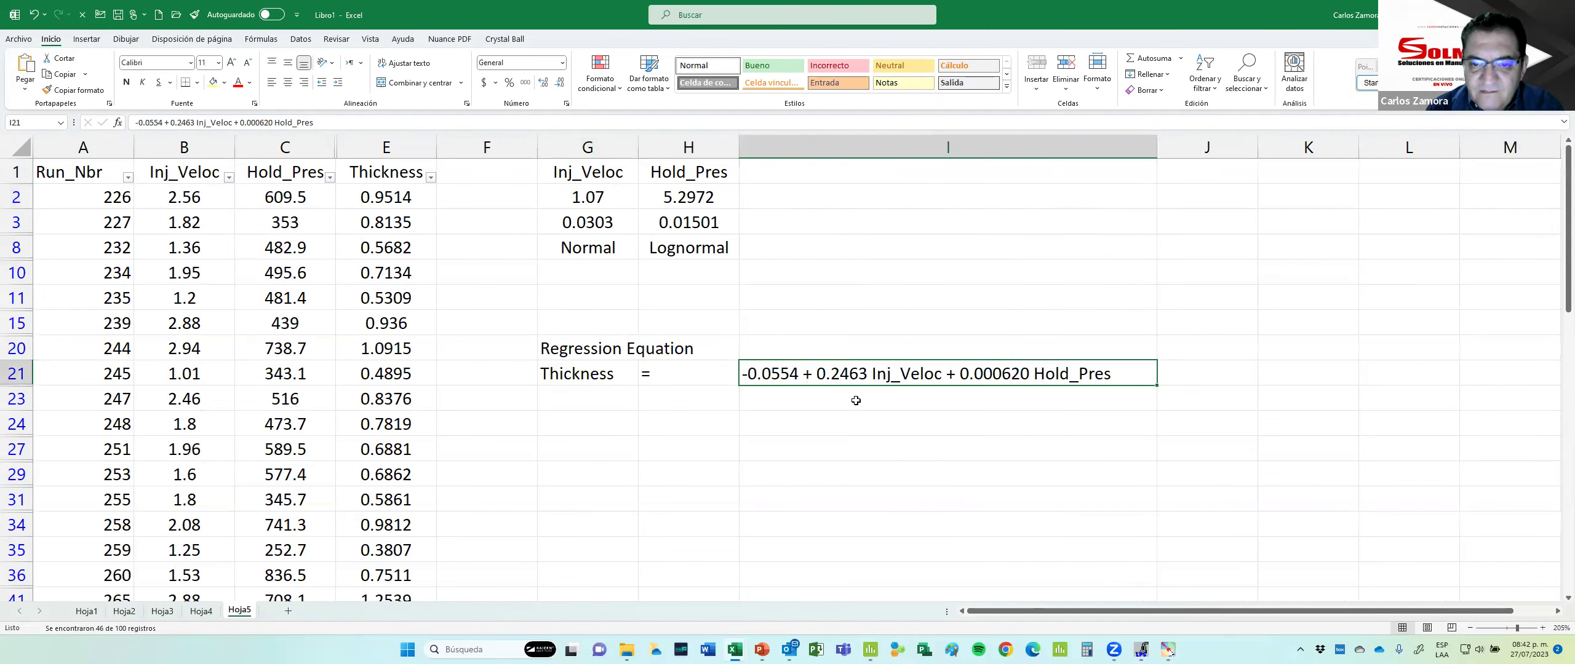
click(798, 421)
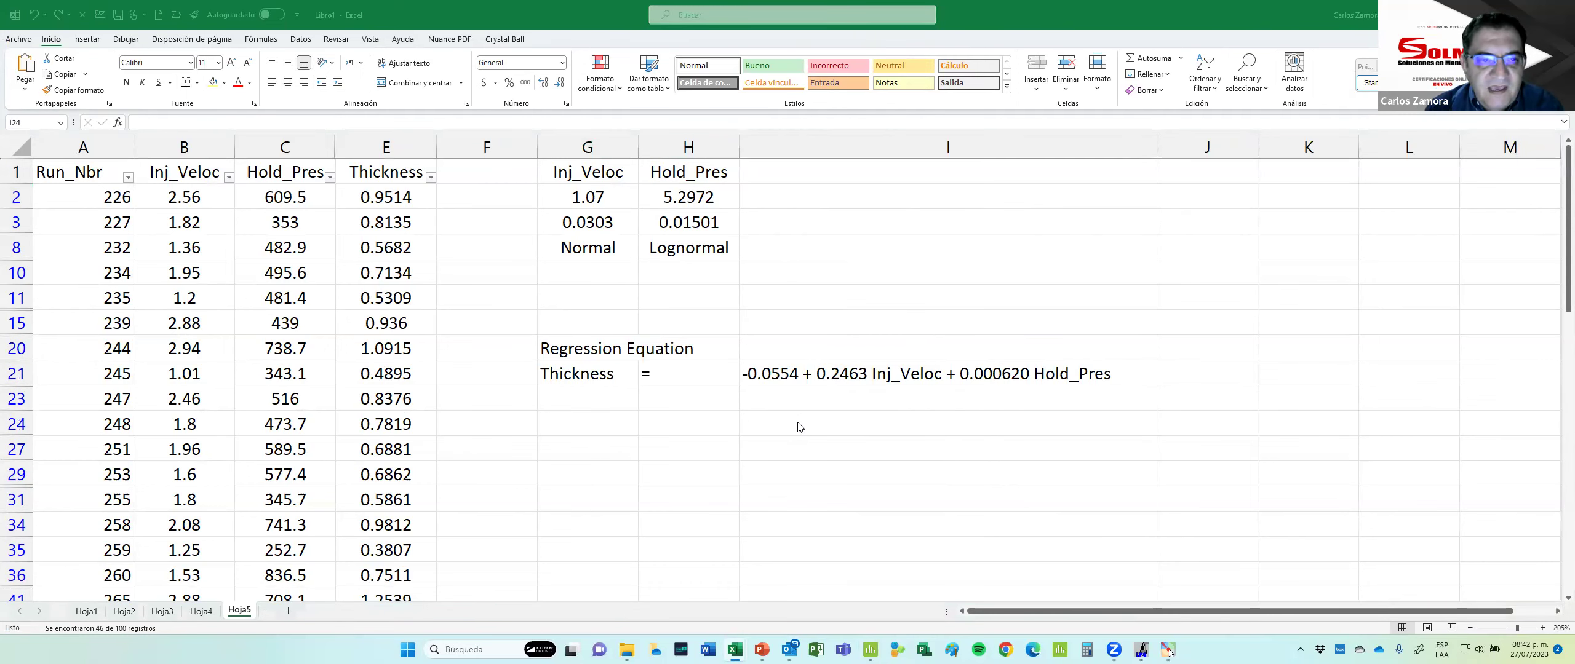
Return to Minitab's Worksheet 3 and set up a Calculator operation that stores its result in Thickness calc.
key(alt+Tab)
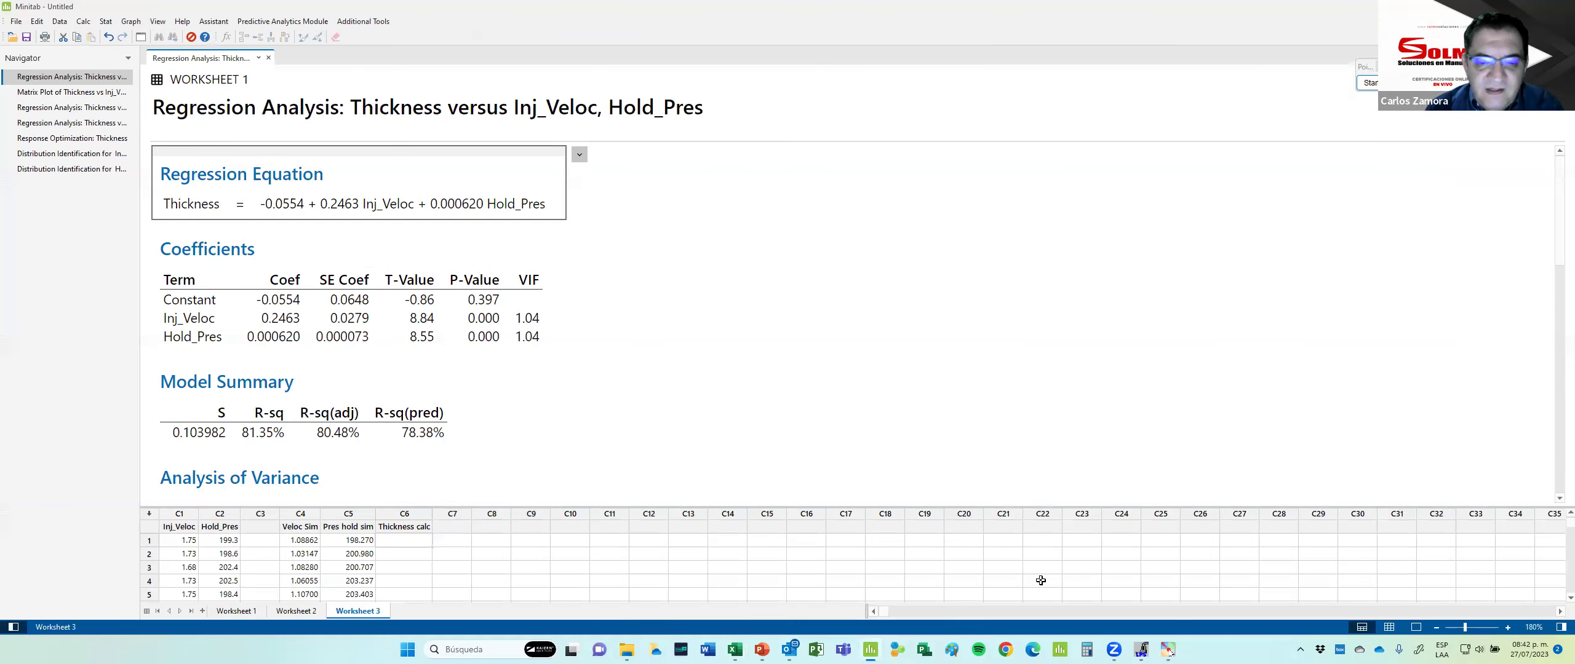
click(1414, 627)
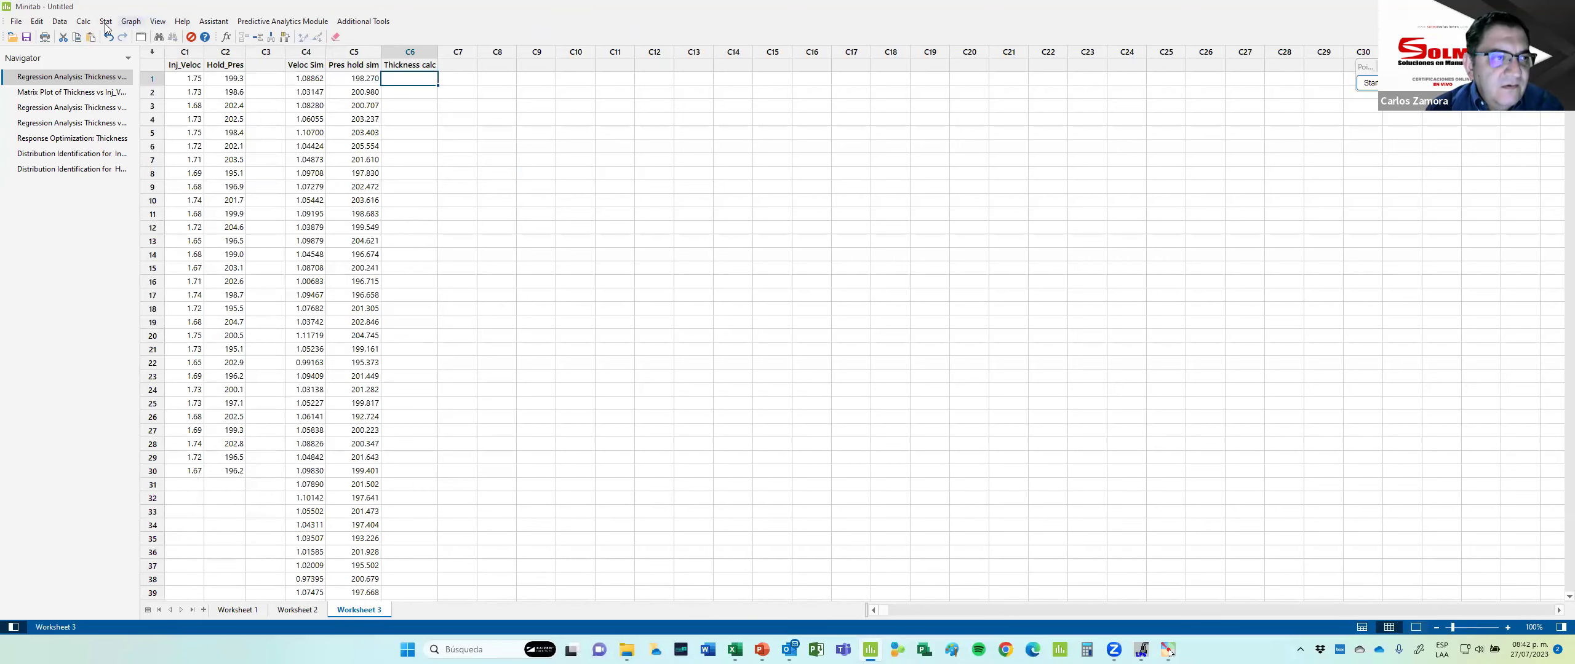
click(83, 21)
click(90, 35)
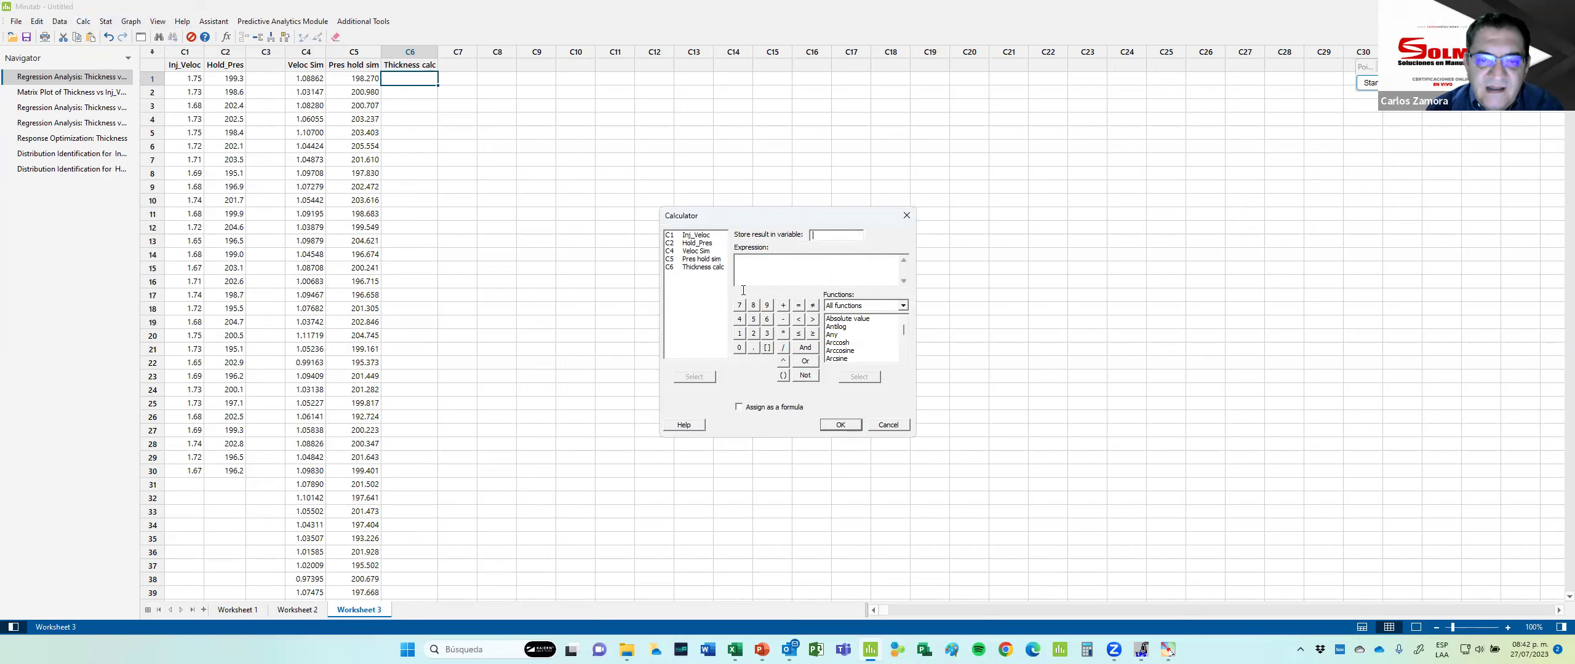
click(700, 268)
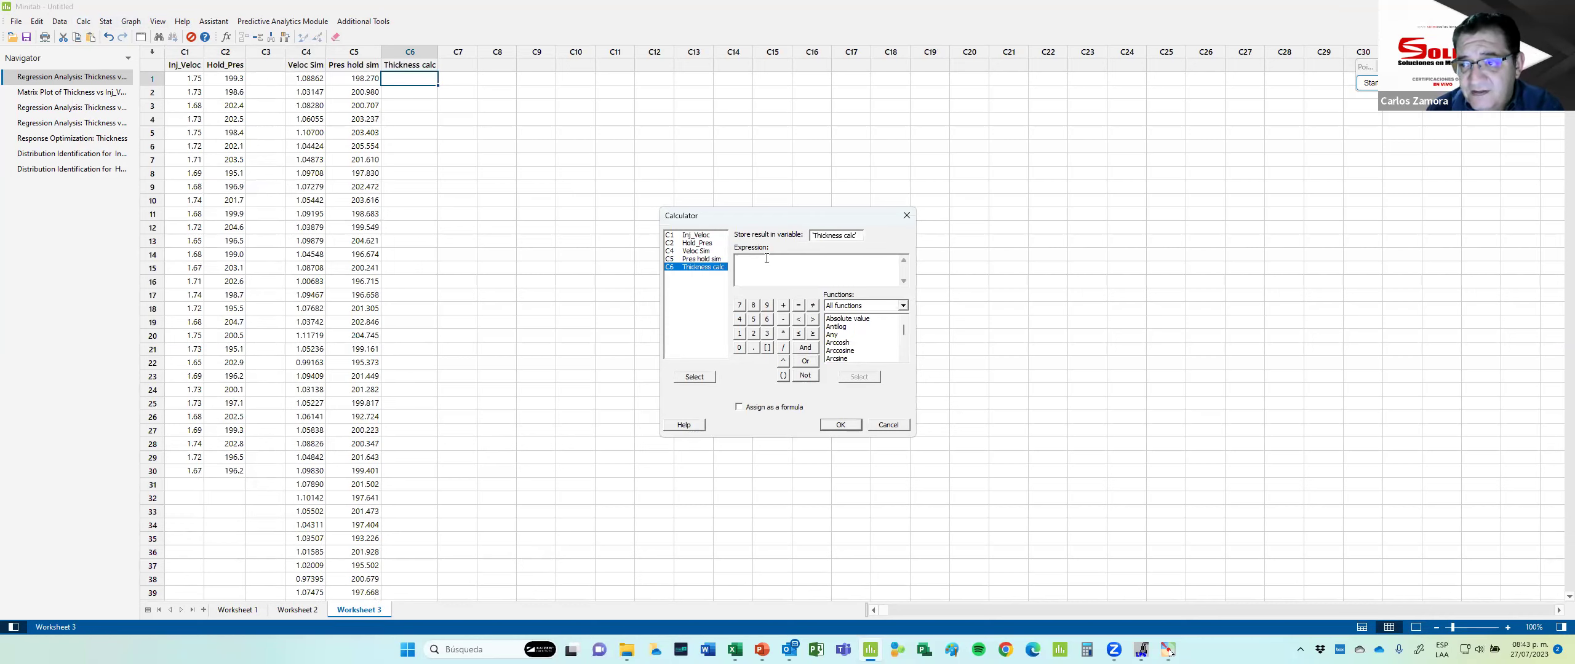
Consult the equation in Excel and enter -.0554+.2463 * 'Veloc Sim' as the first part of the Minitab calculator expression.
key(alt+Tab)
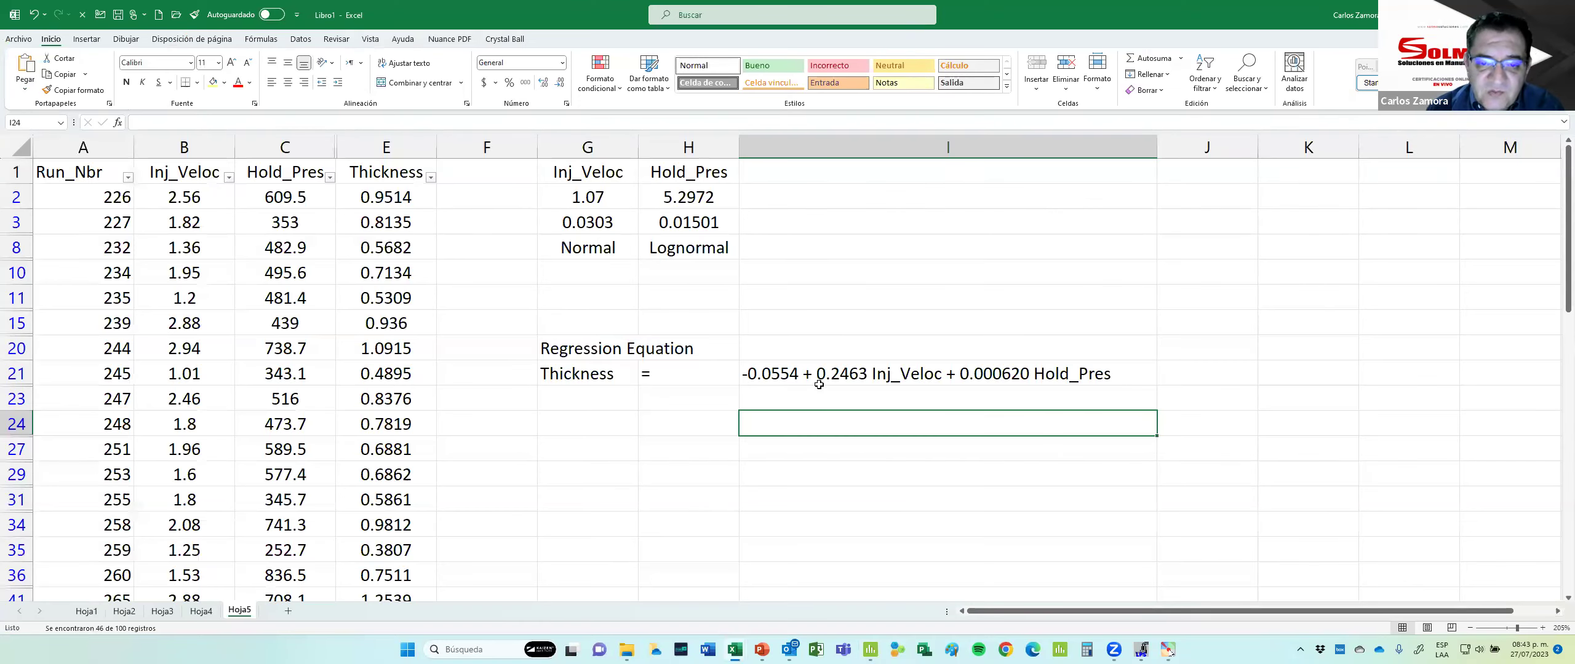
key(alt+Tab)
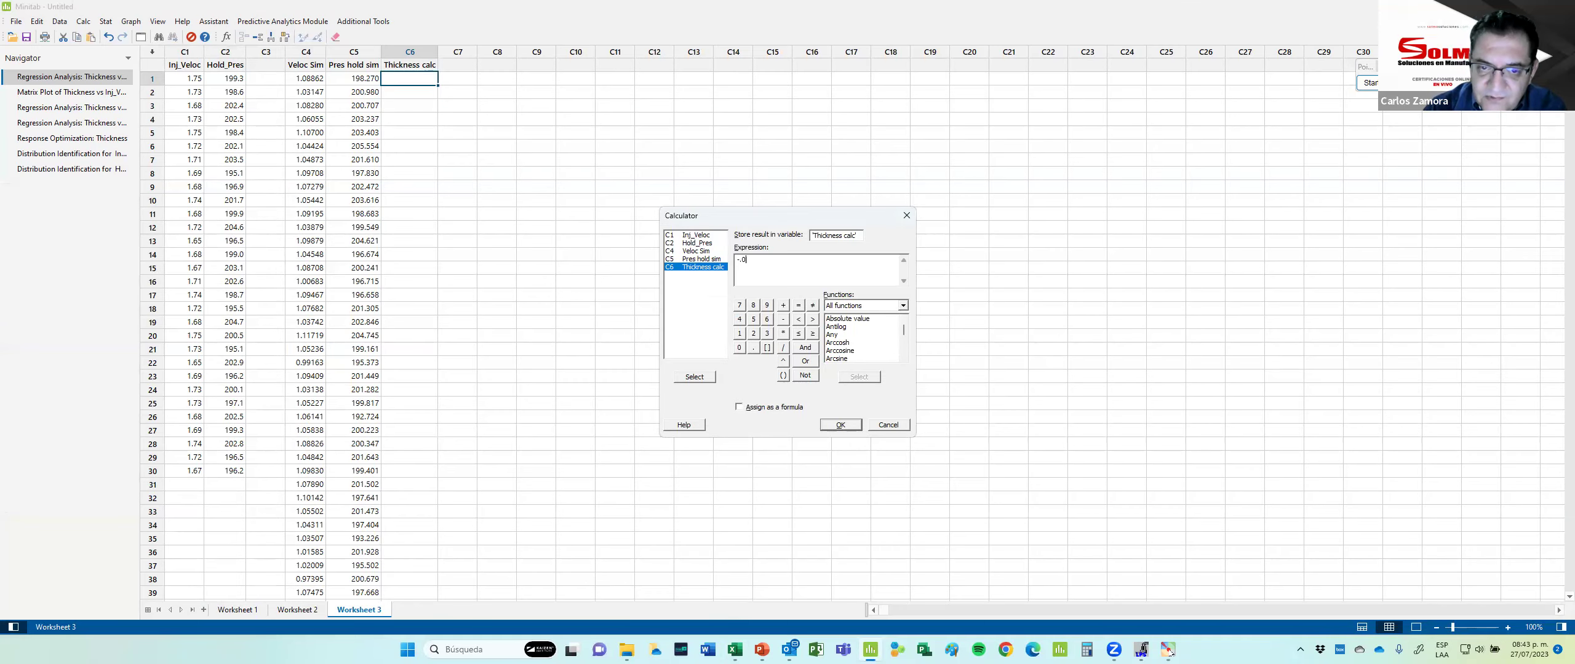
key(alt+Tab)
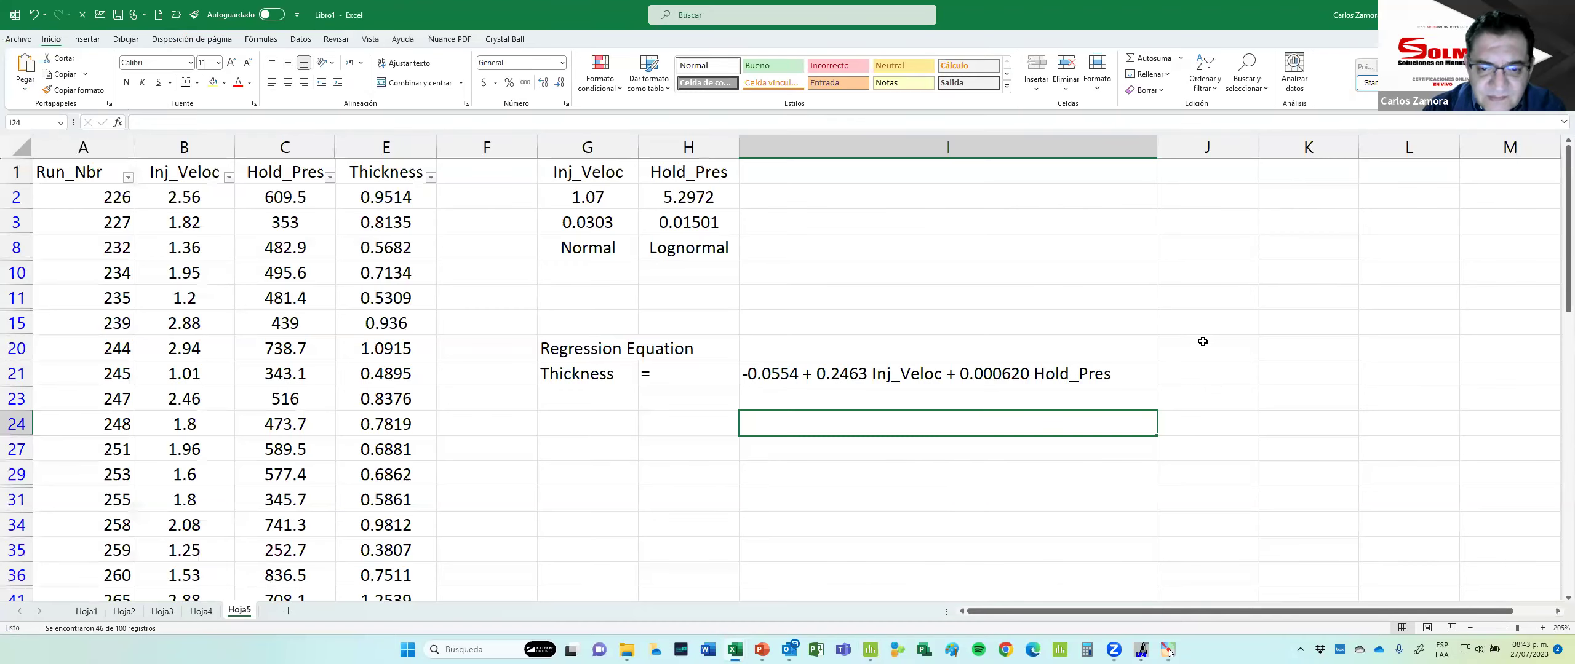
key(alt+Tab)
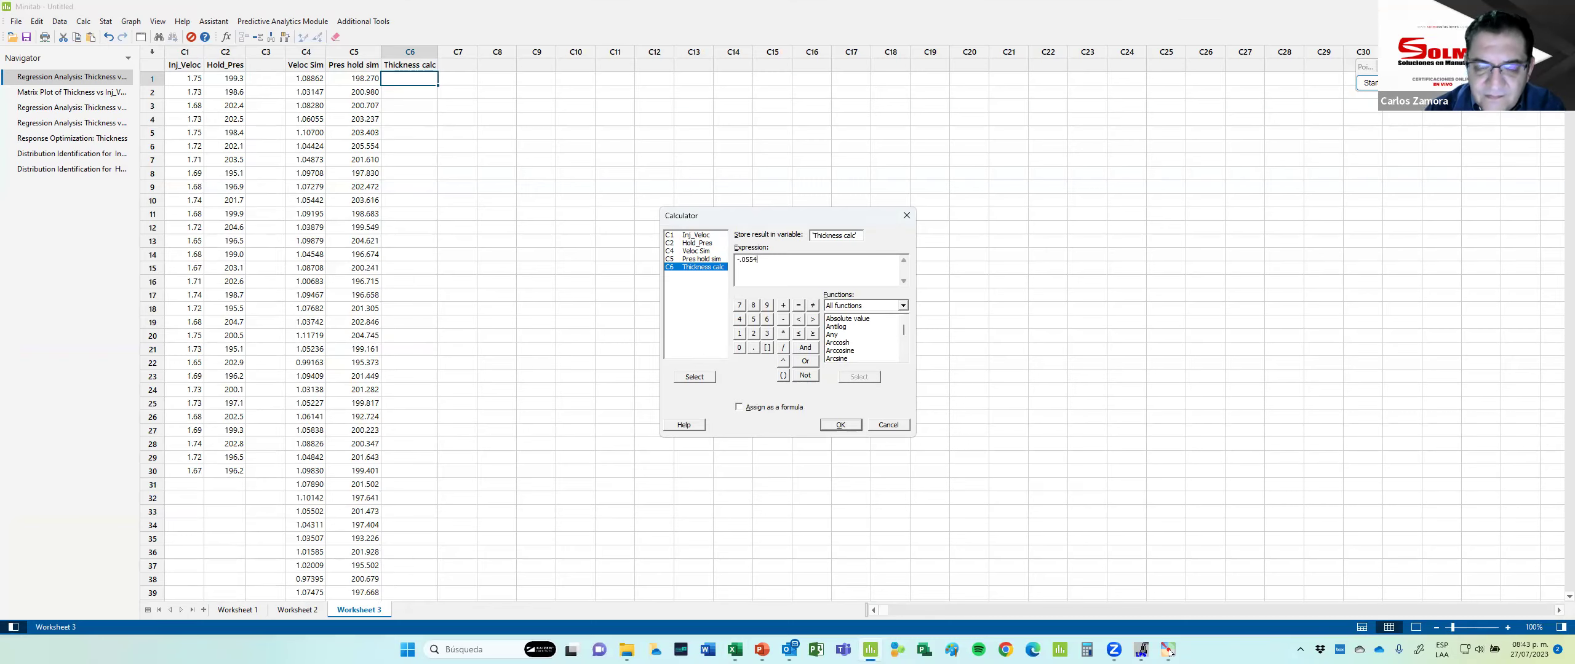
key(alt+Tab)
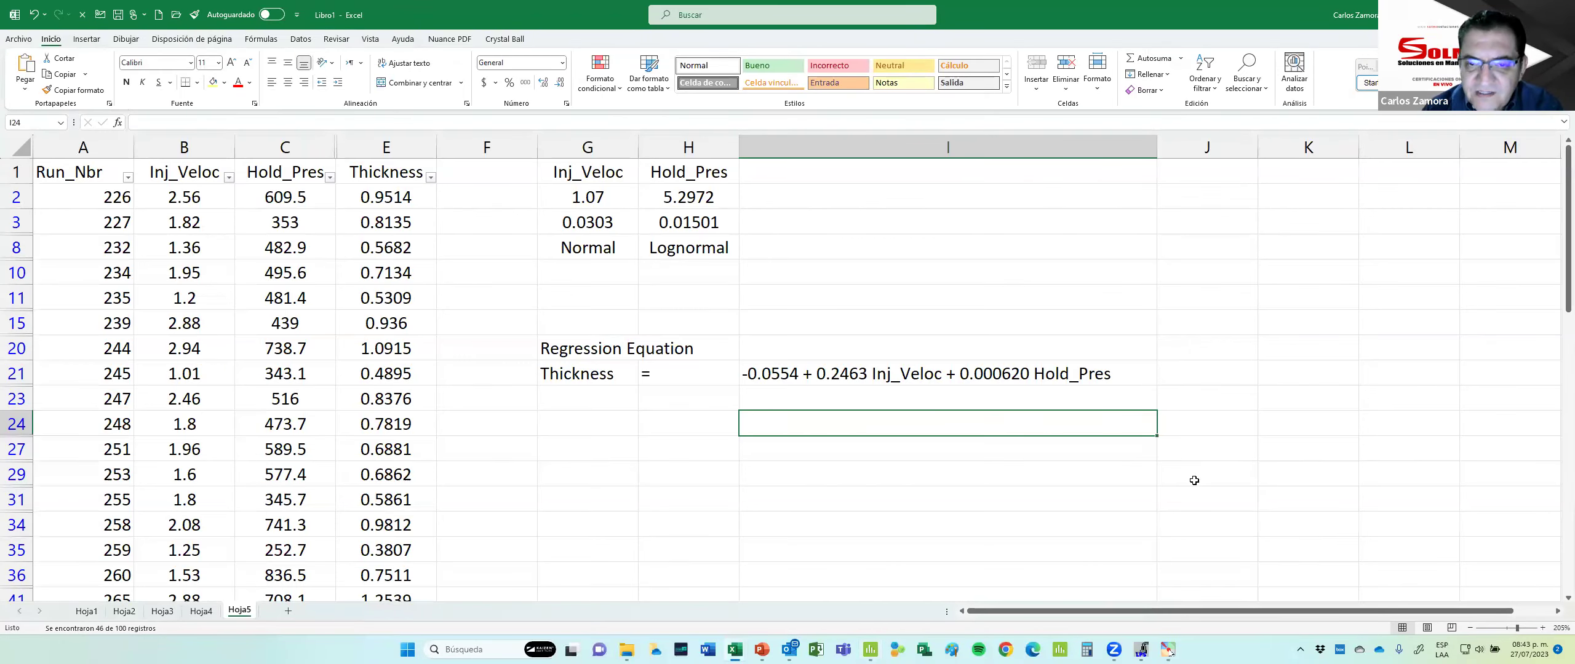
key(alt+Tab)
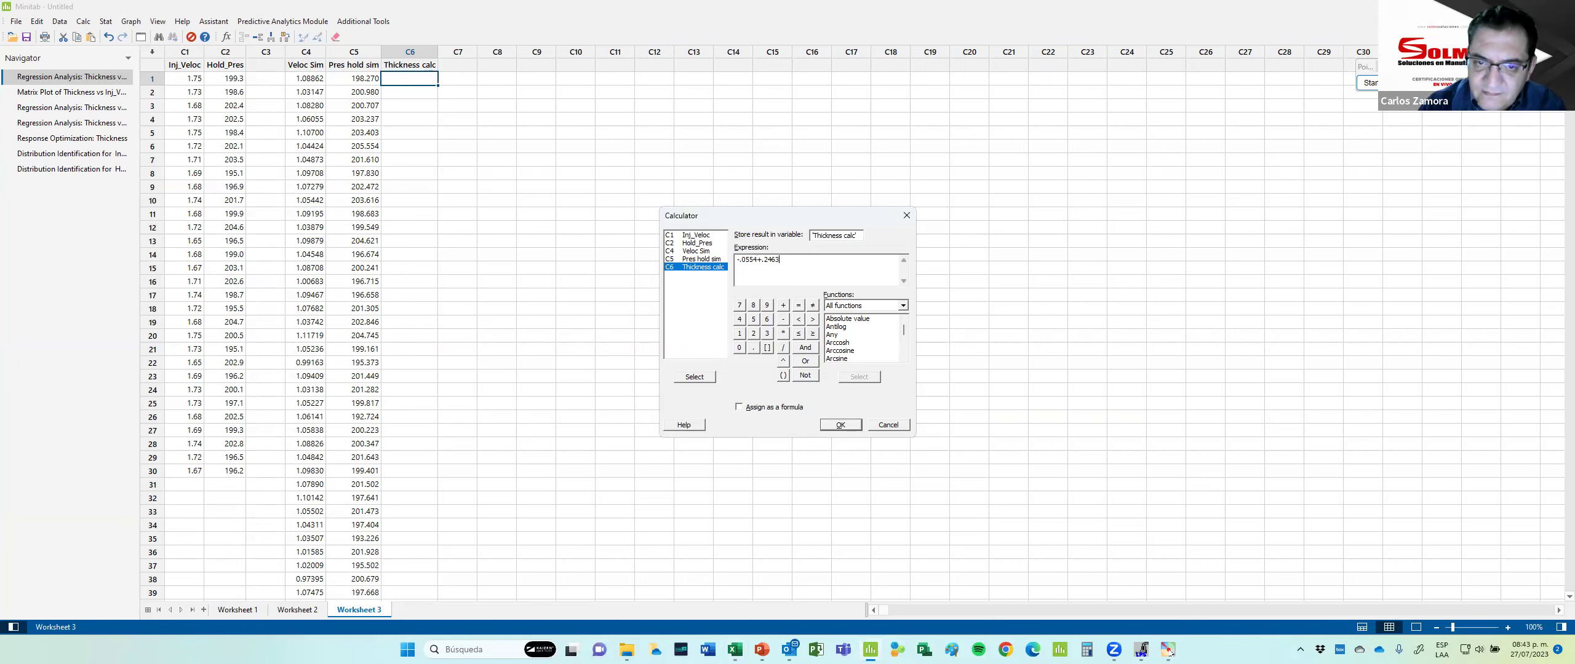
click(782, 333)
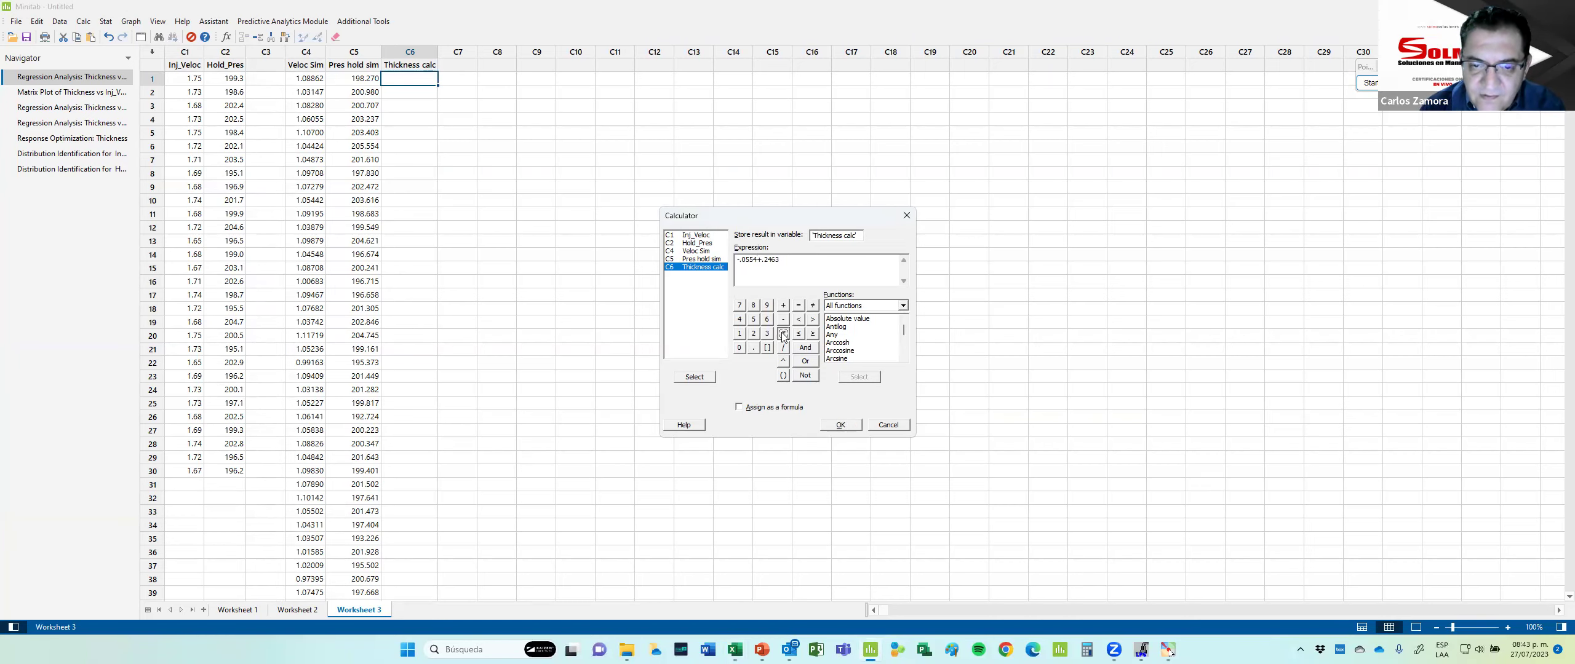
double_click(698, 253)
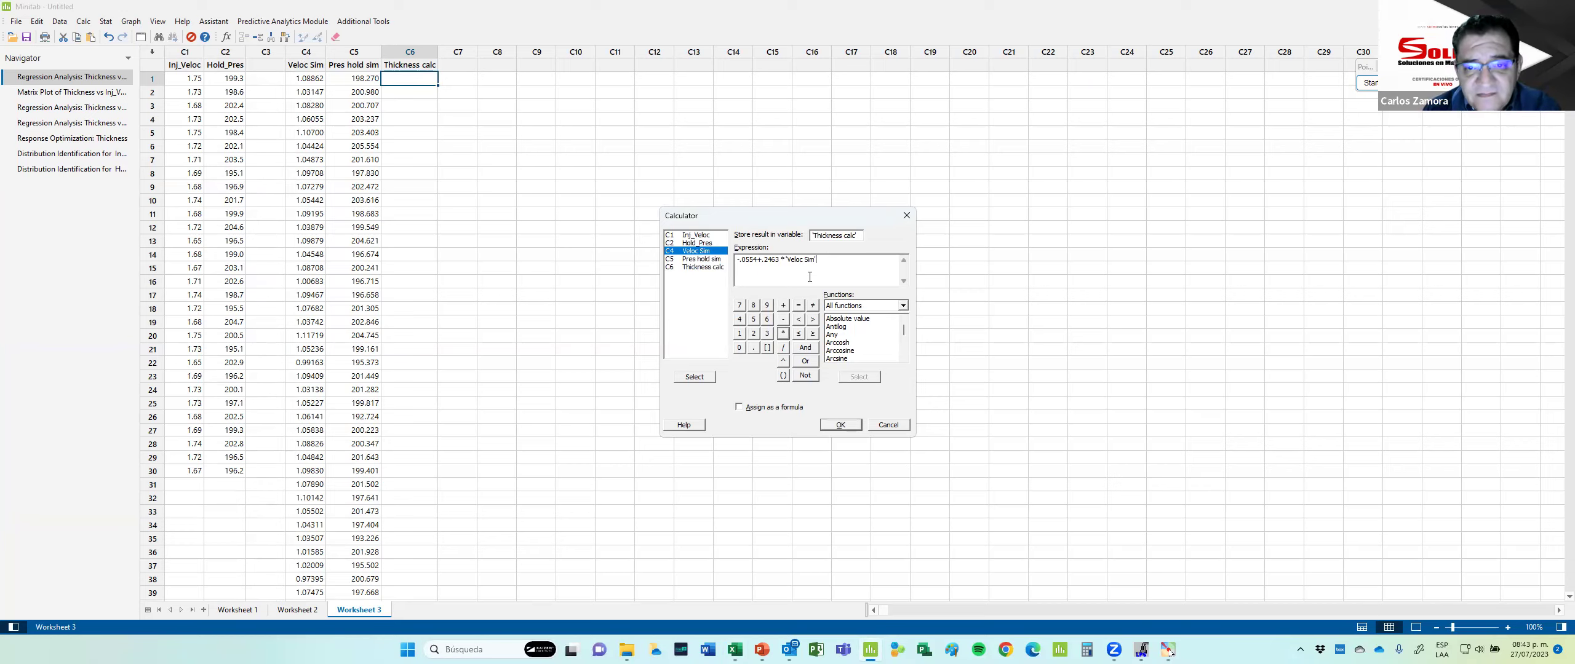
Complete the expression with +.000620*'Pres hold sim' from the Excel equation, assign it as a formula, and calculate the column.
key(alt+Tab)
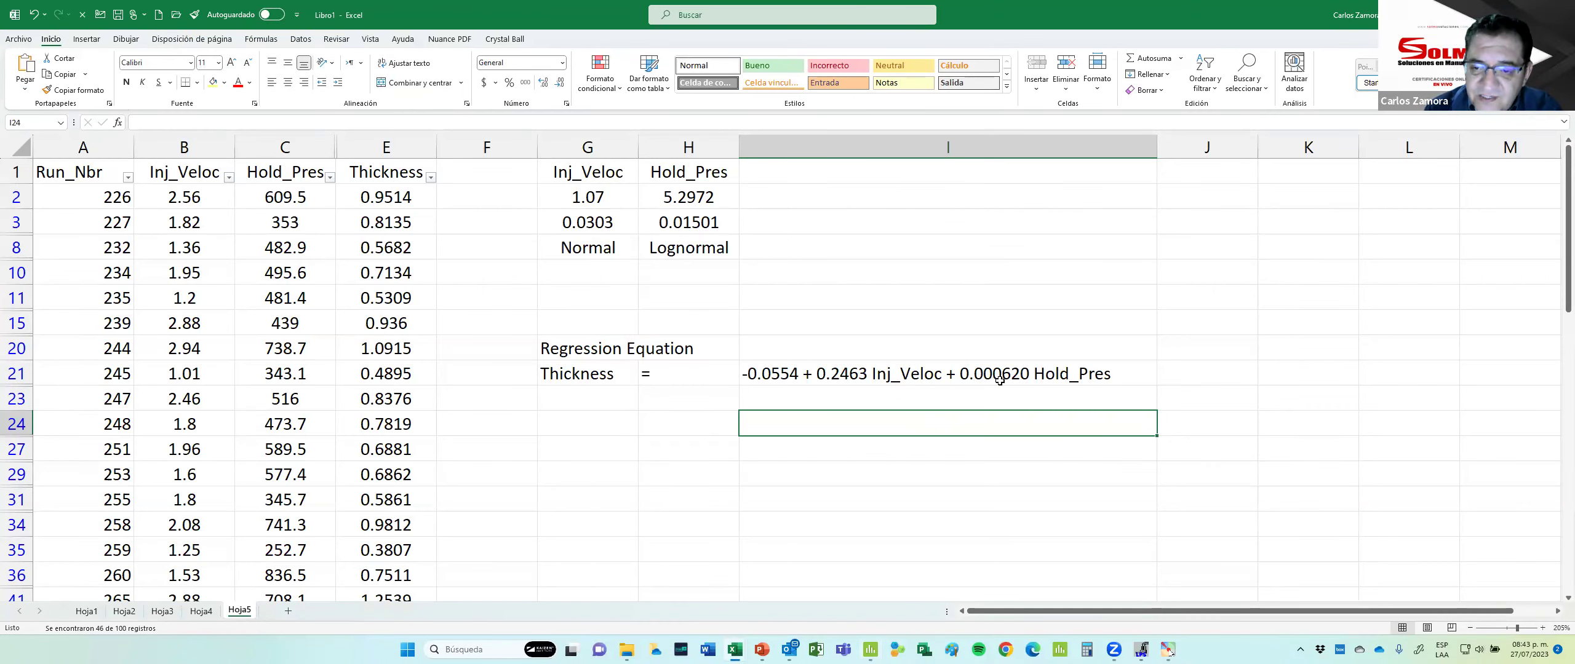
key(alt+Tab)
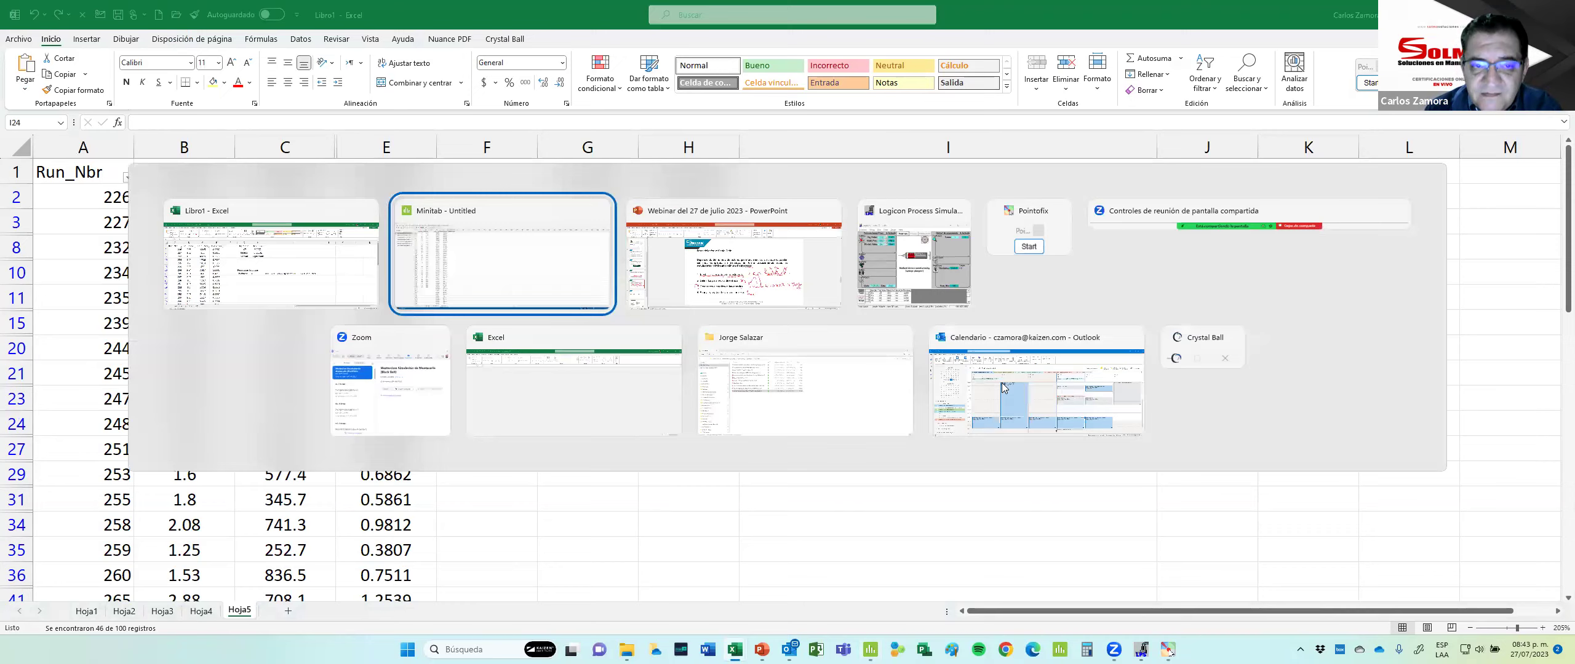
text(+.2463 * 'Veloc Sim'+.000620*)
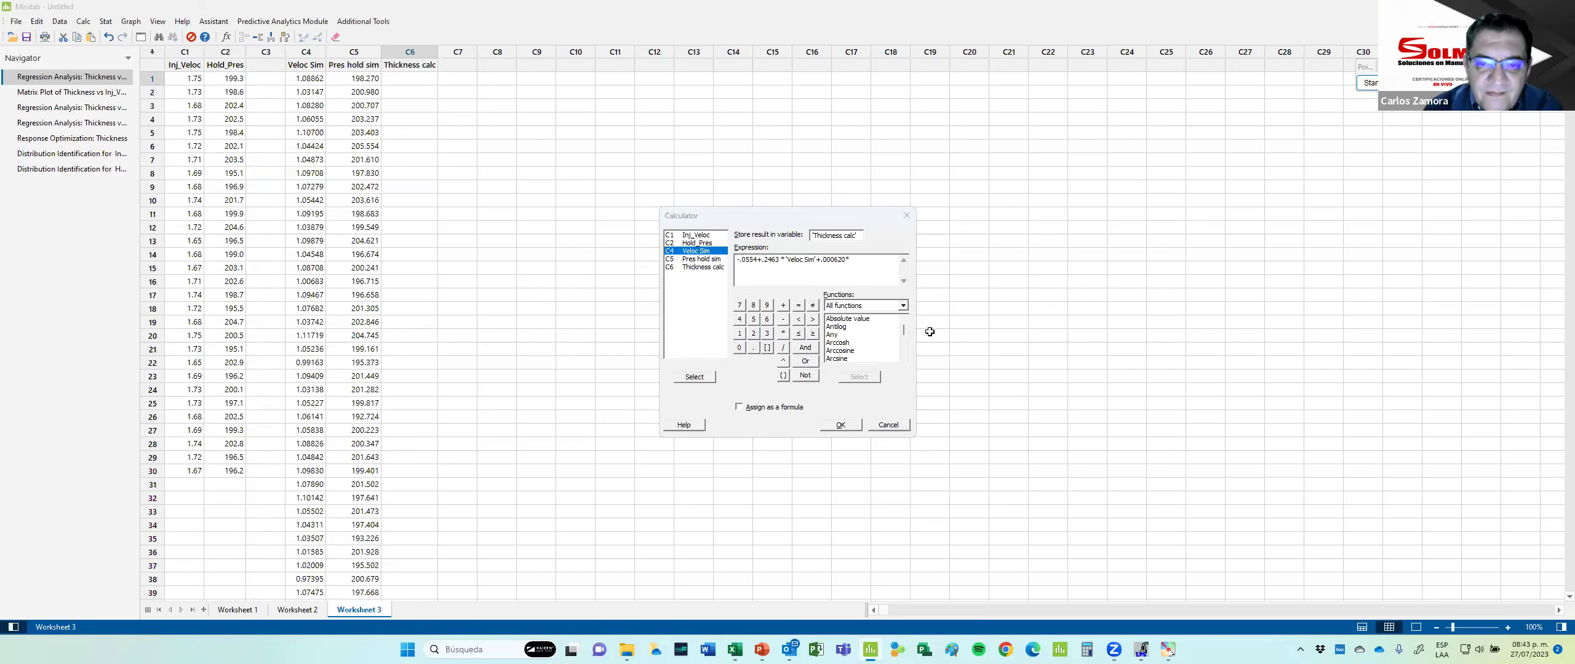
key(alt+Tab)
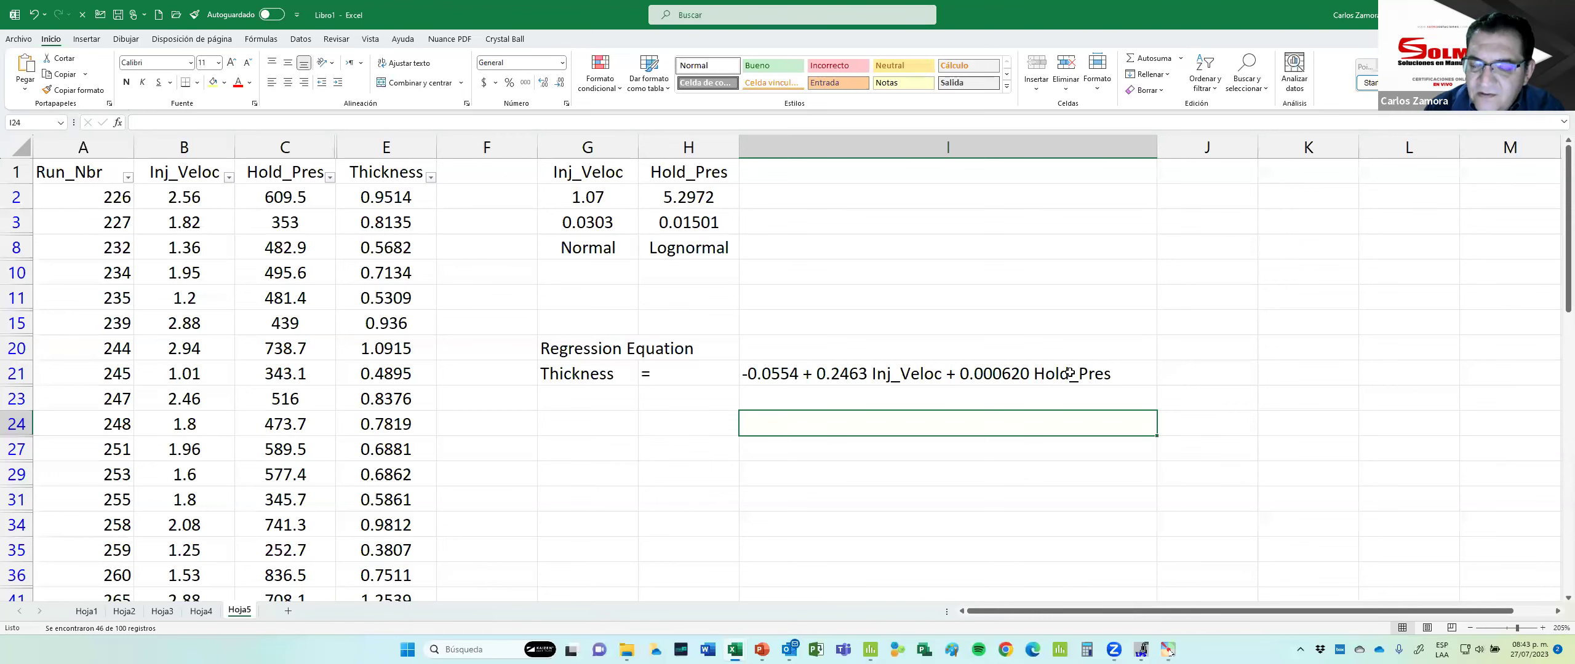
key(alt+Tab)
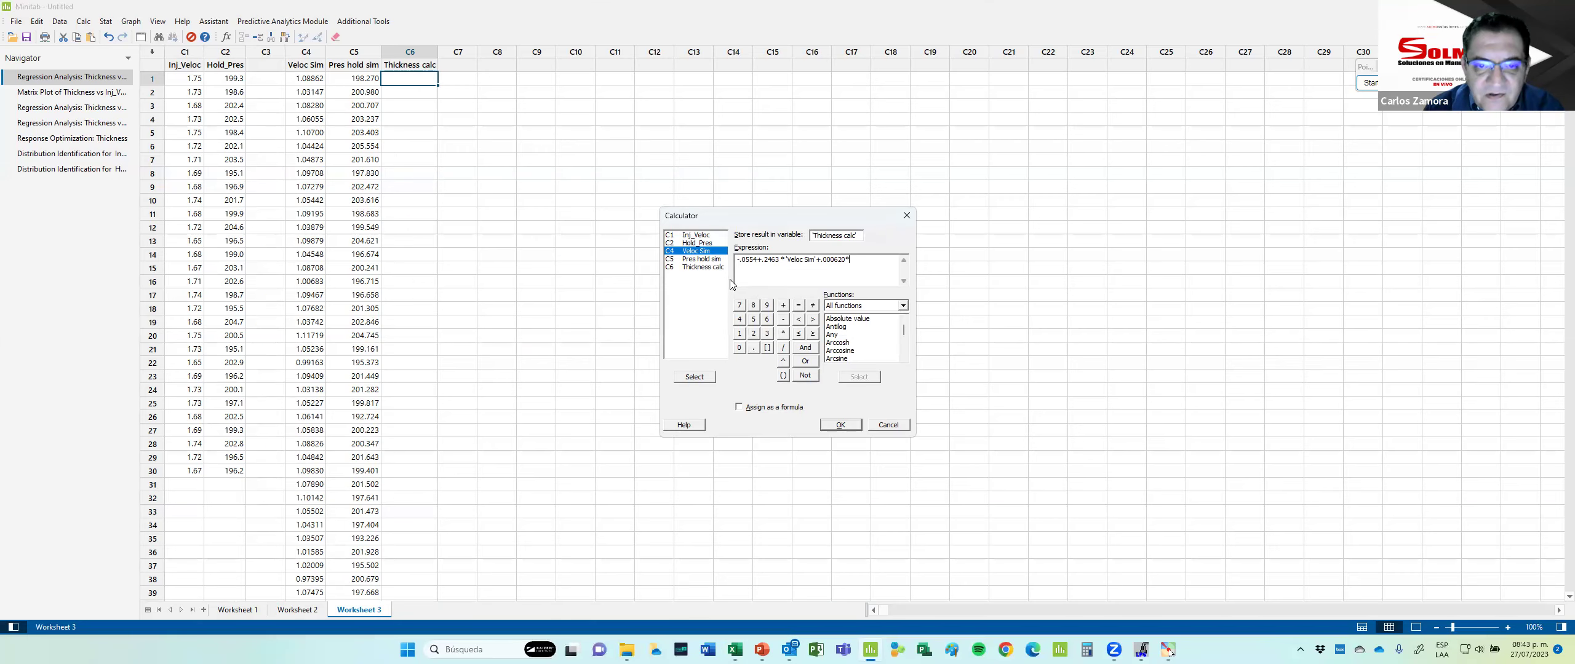
double_click(701, 259)
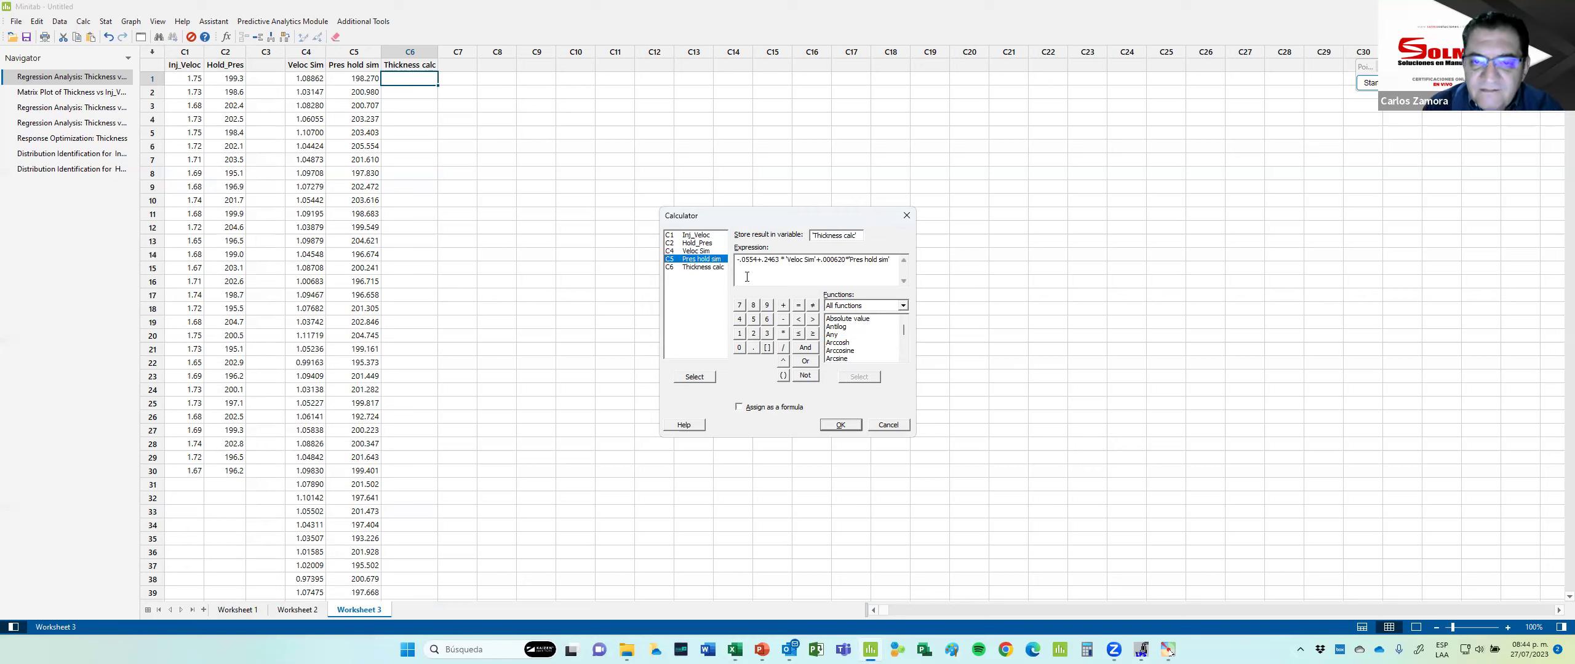
click(744, 408)
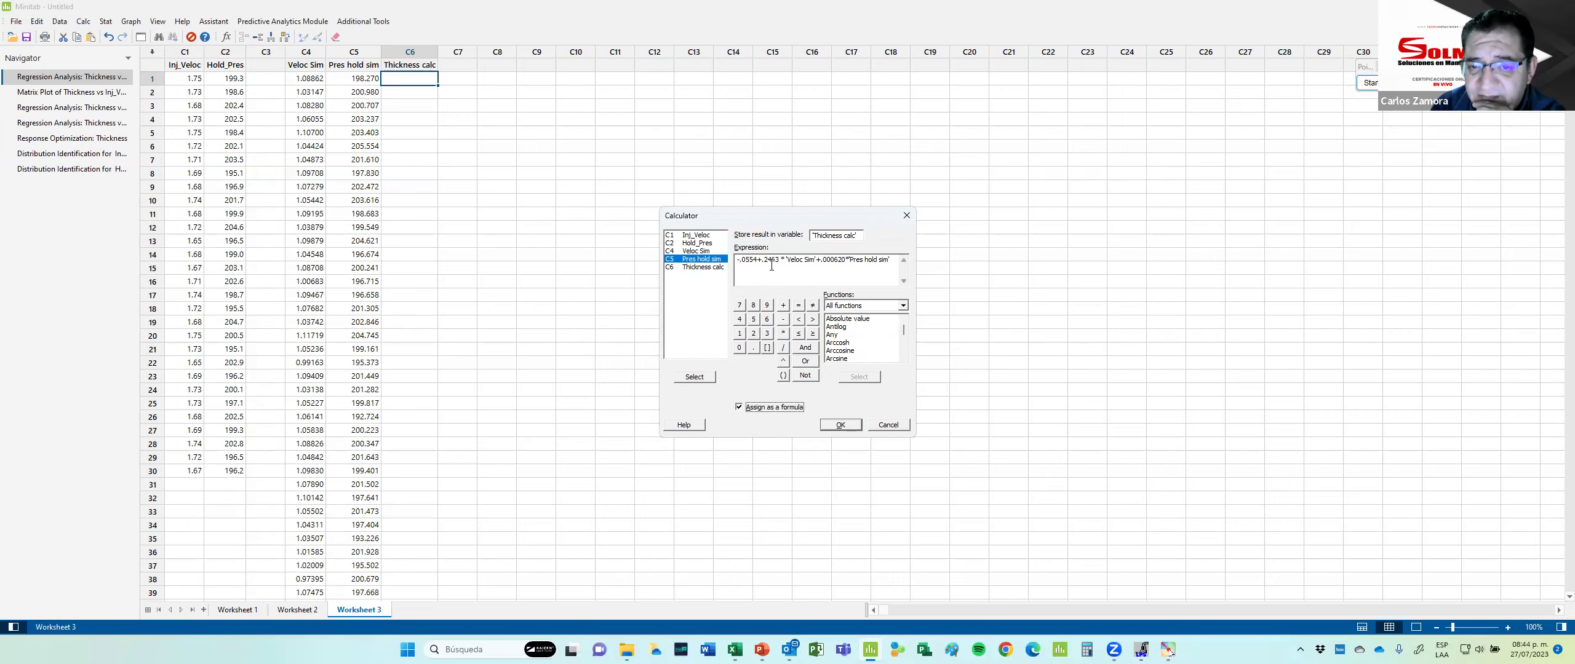
click(842, 426)
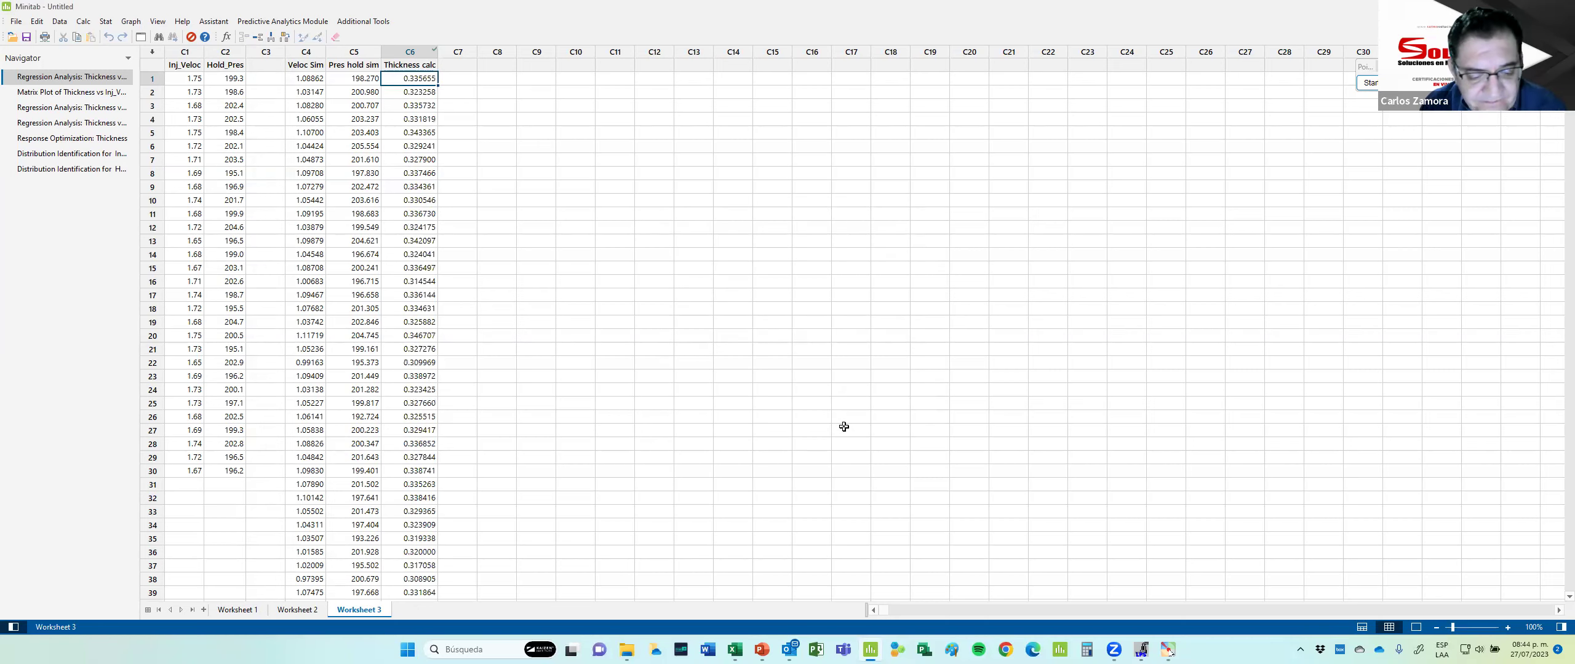
Check the Minitab calculator expression against the regression equation in Excel, and review the calculated values in the Thickness calc column.
key(ctrl+e)
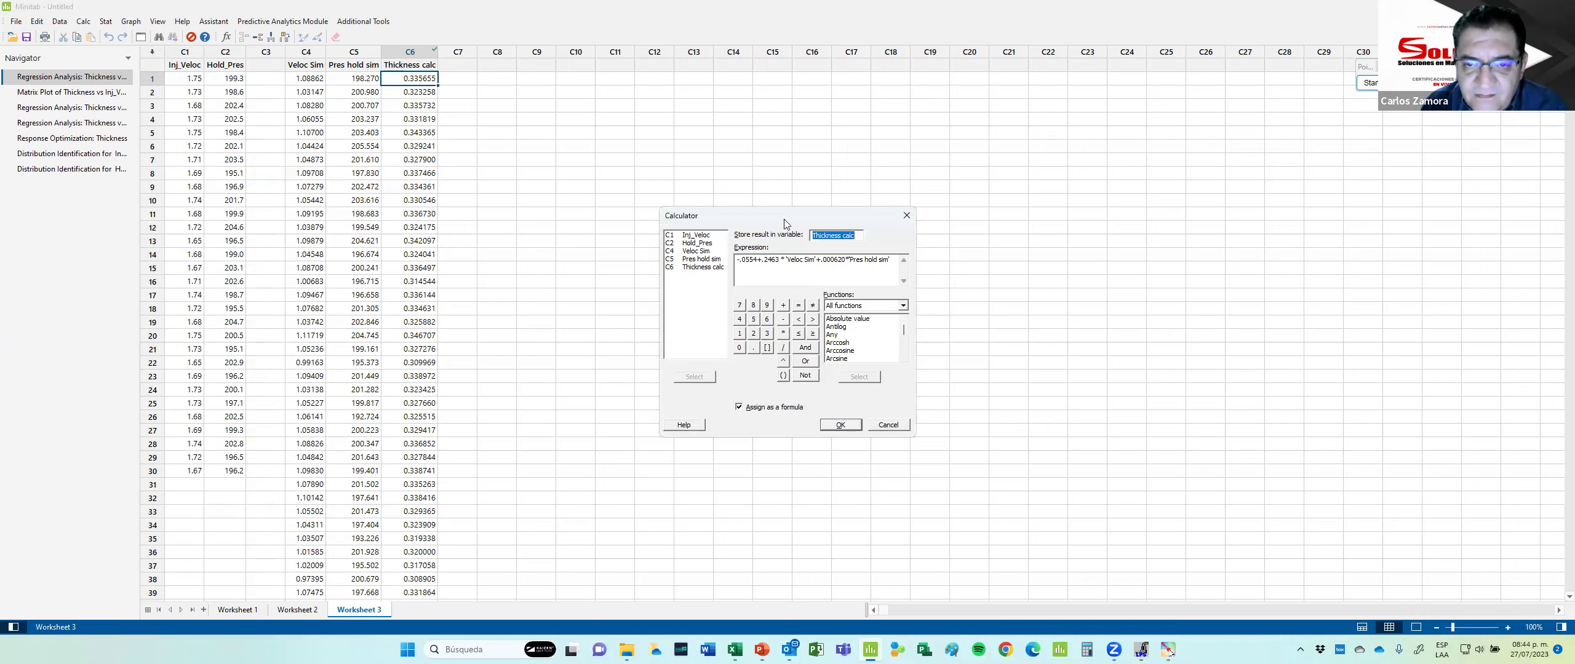
drag(783, 209, 789, 181)
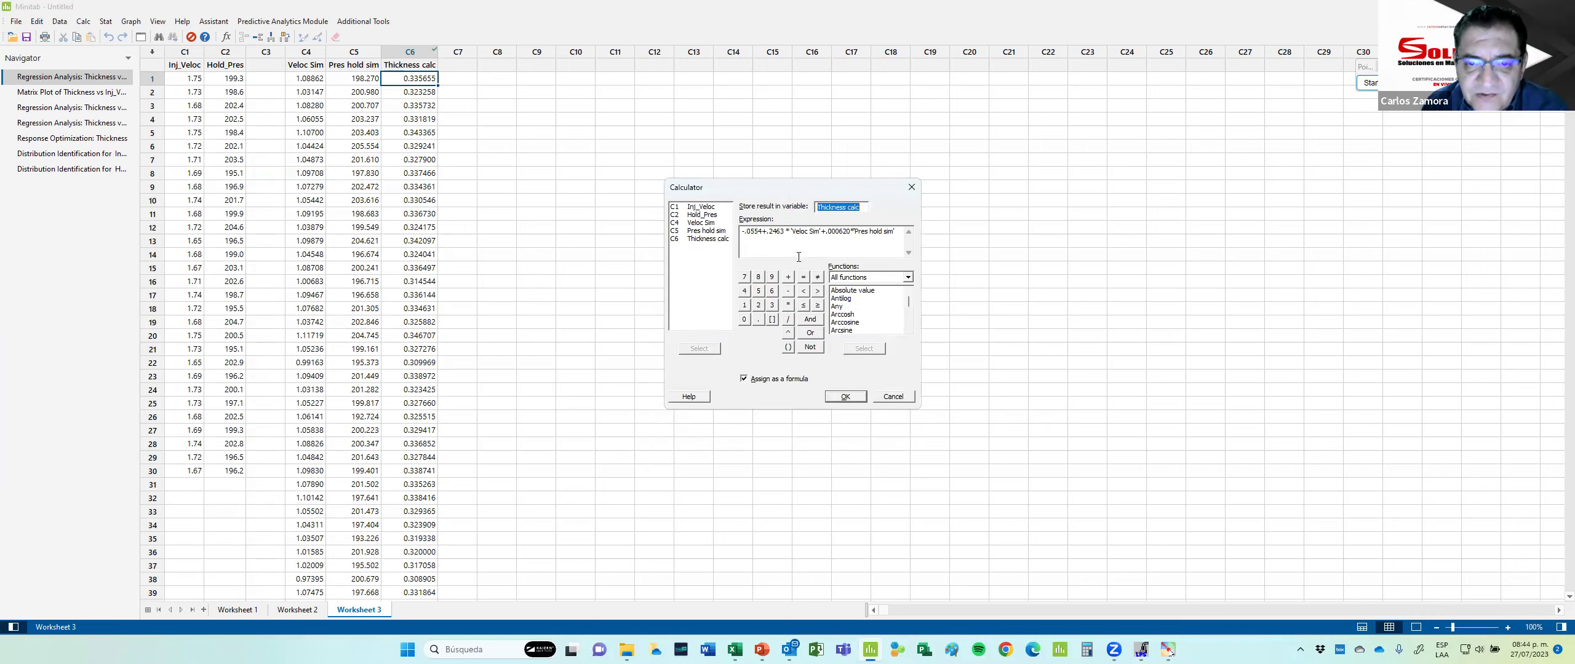
key(alt+Tab)
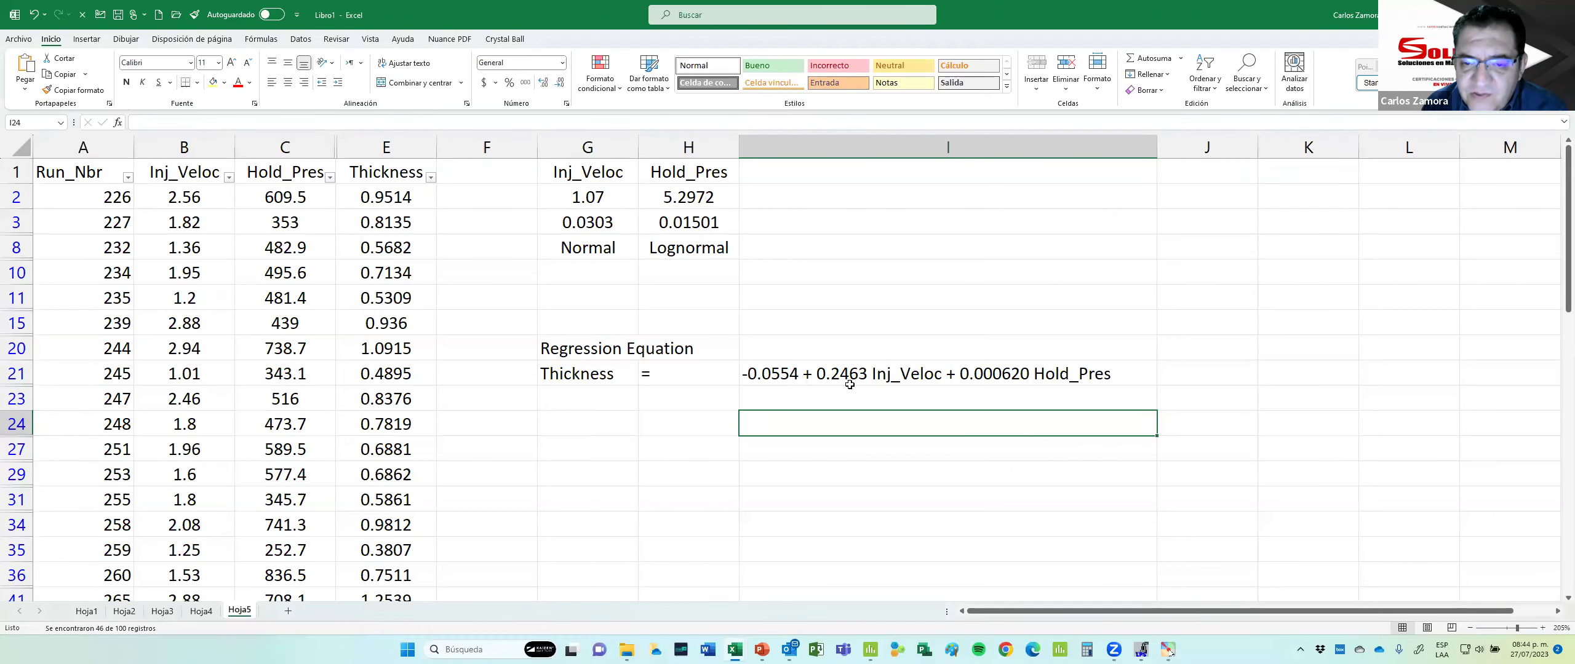
key(alt+Tab)
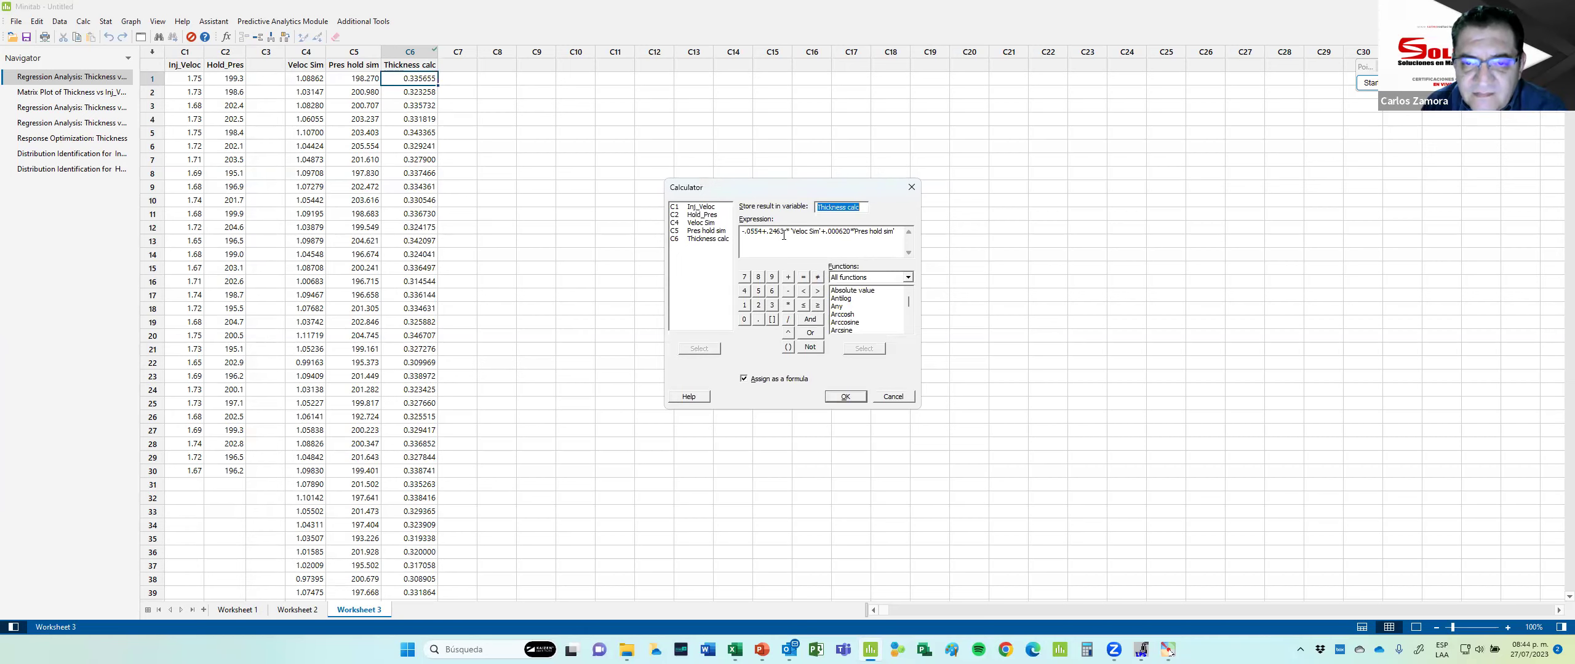
key(alt+Tab)
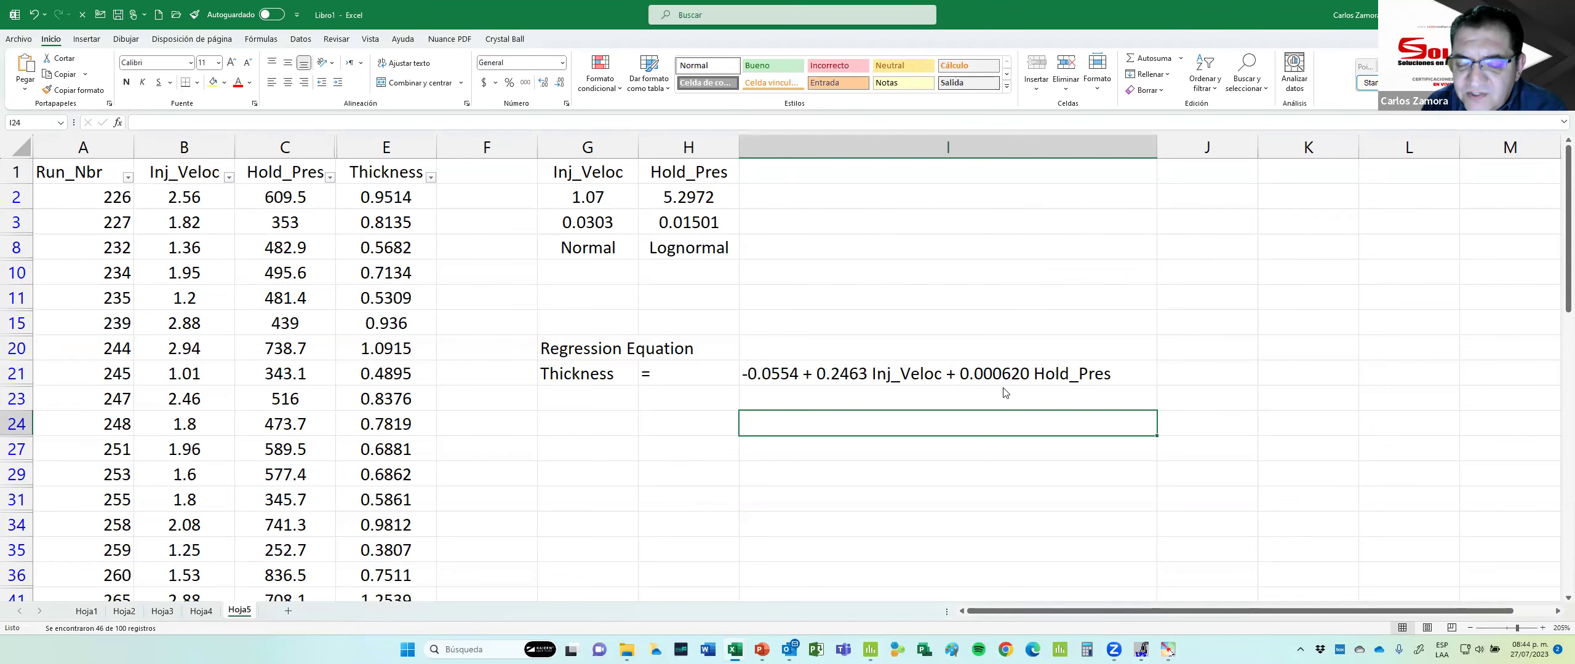
key(alt+Tab)
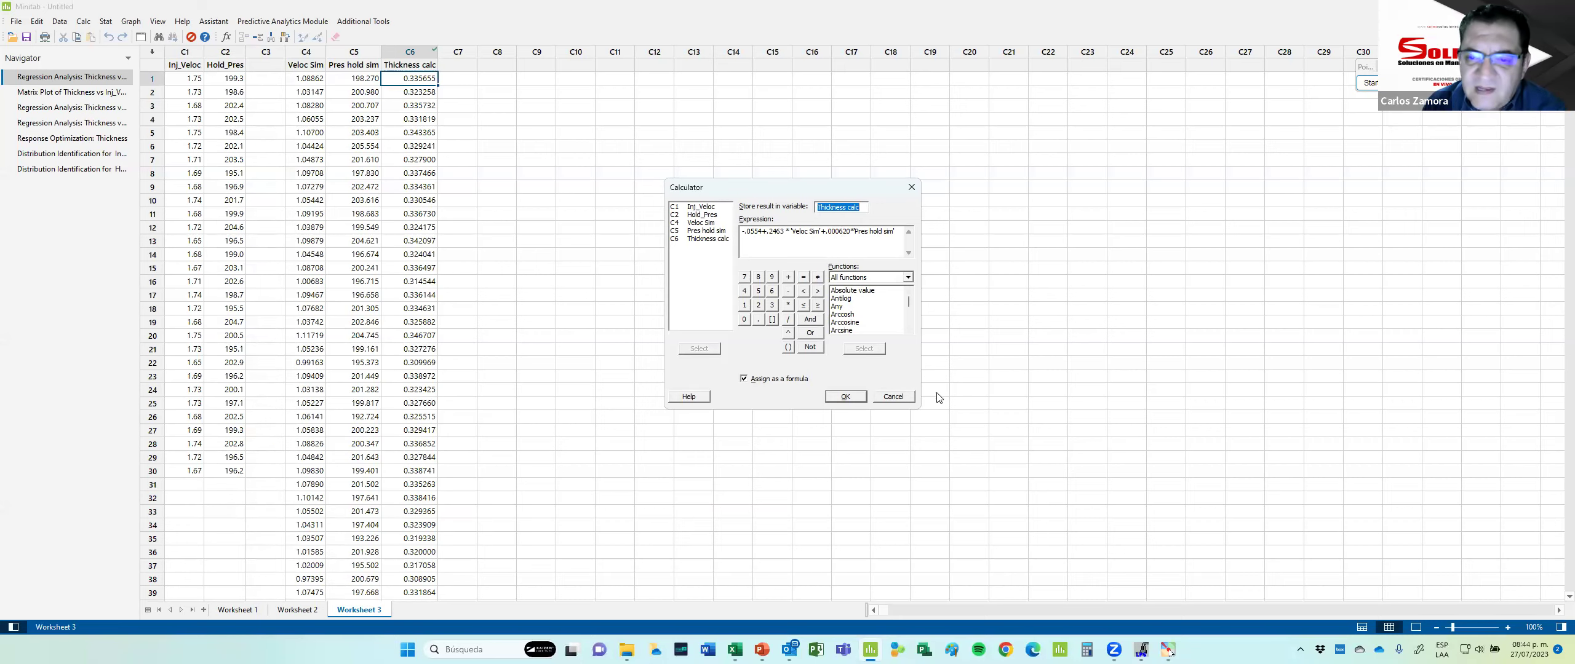
click(893, 396)
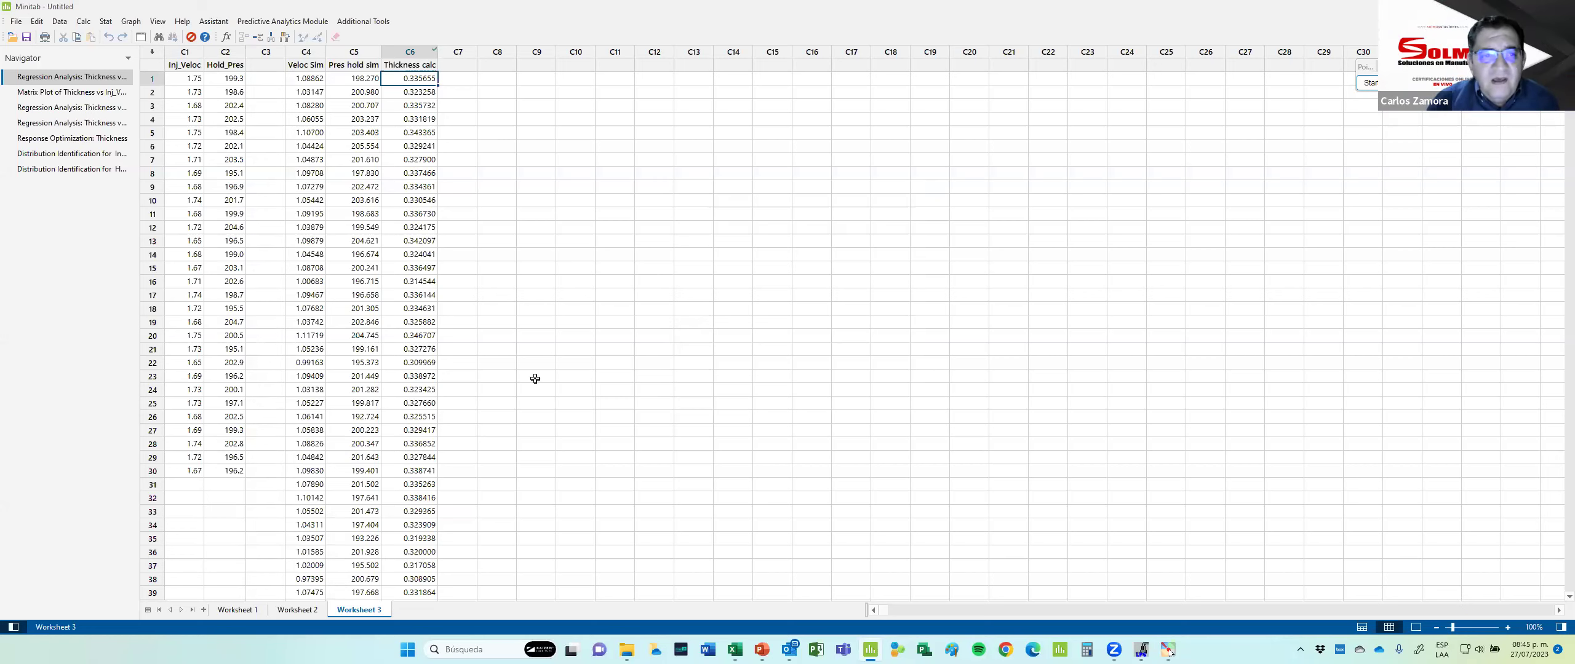
click(422, 336)
scroll(424, 336, down, 9)
scroll(423, 337, down, 5)
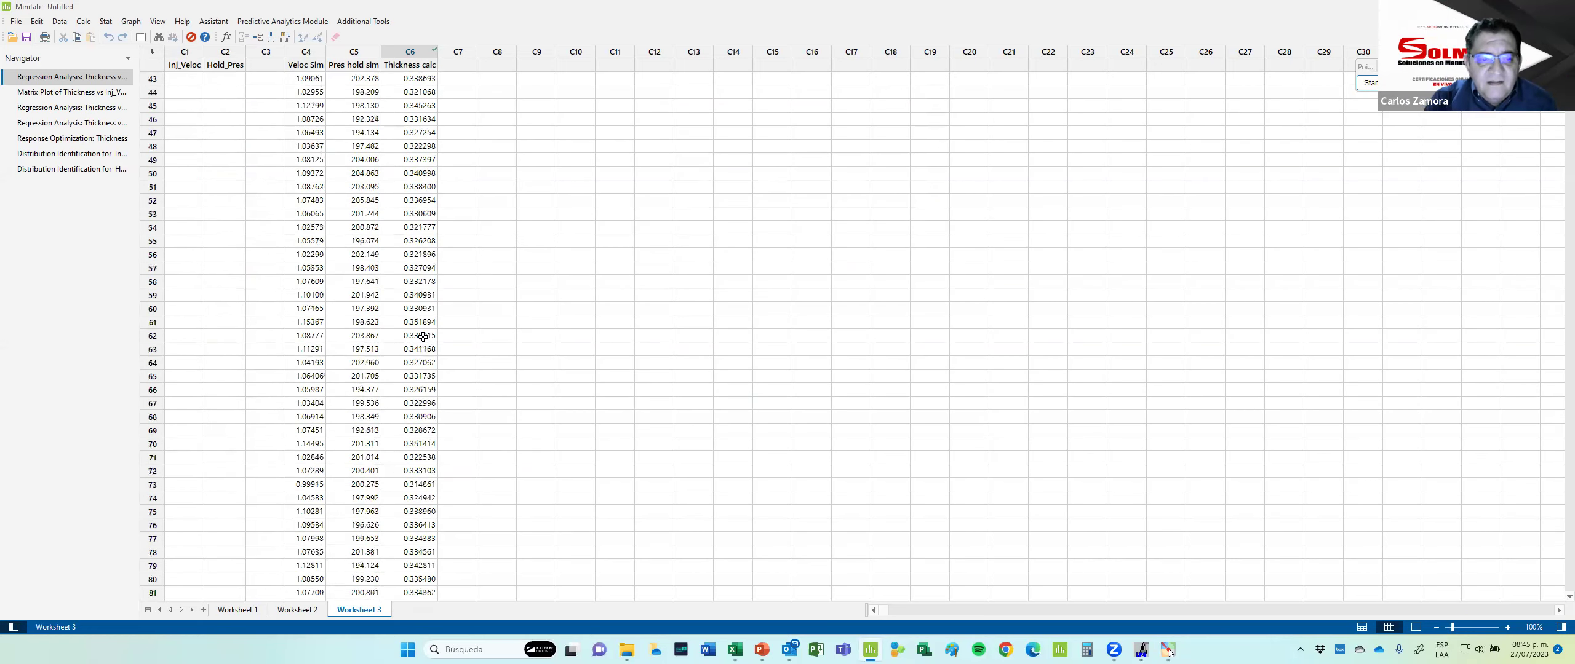
Go to the last row of Thickness calc and create a Graphical Summary of that column at the 95.0 confidence level.
key(ctrl+Down)
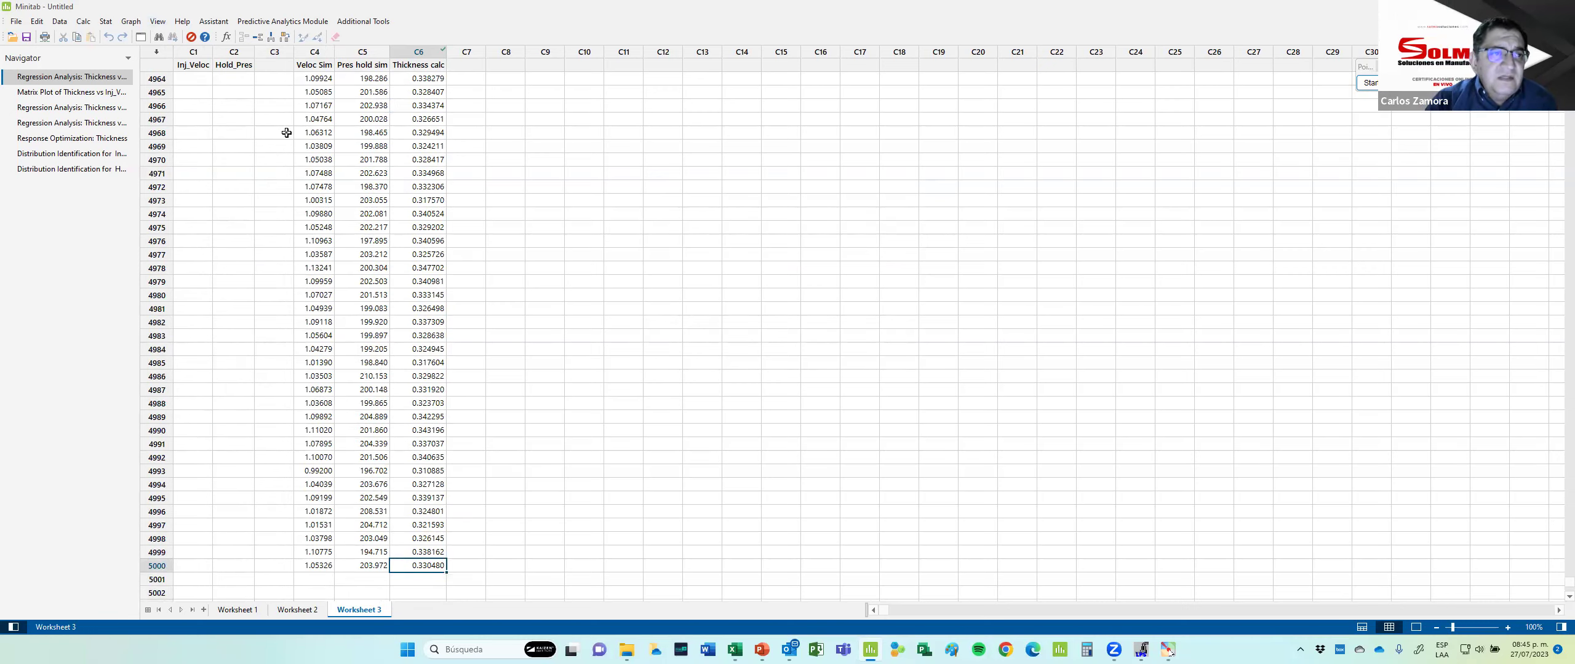
click(107, 27)
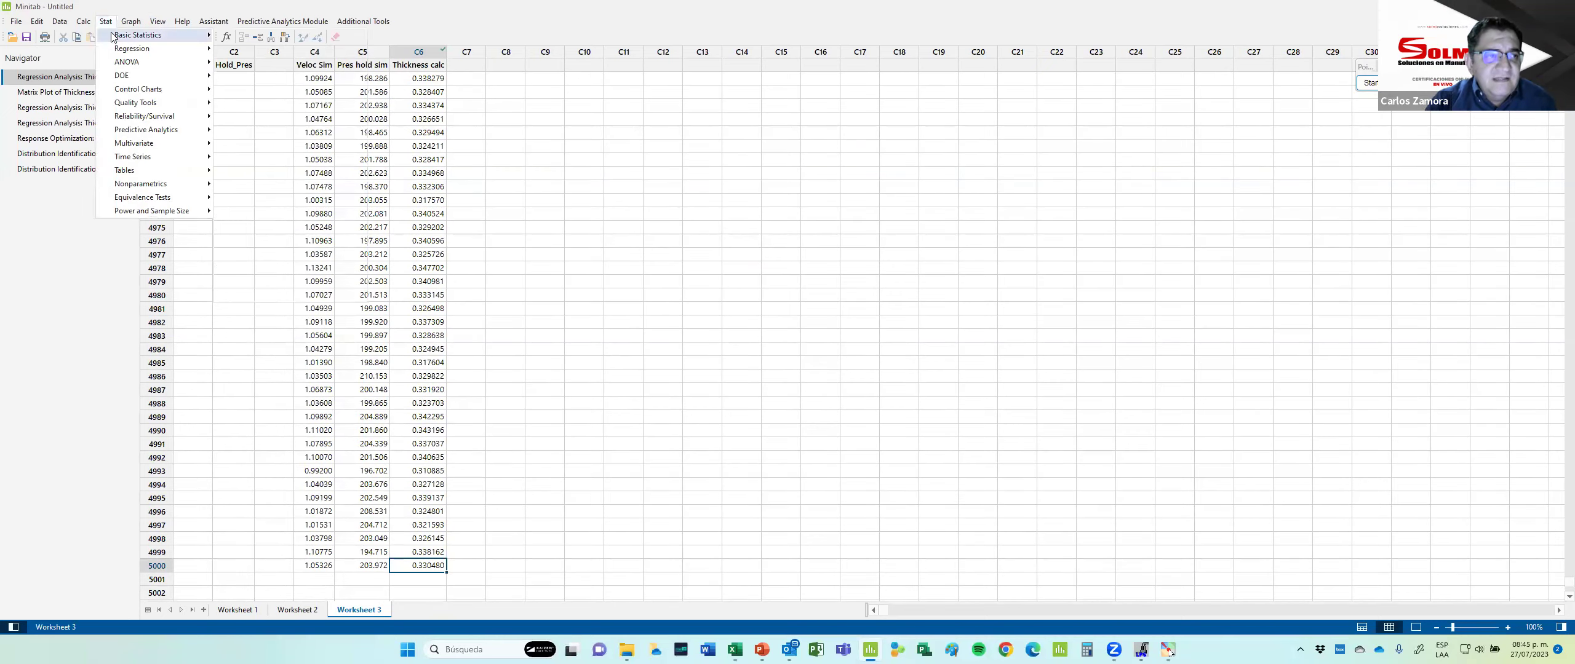
mouse_move(142, 38)
click(271, 62)
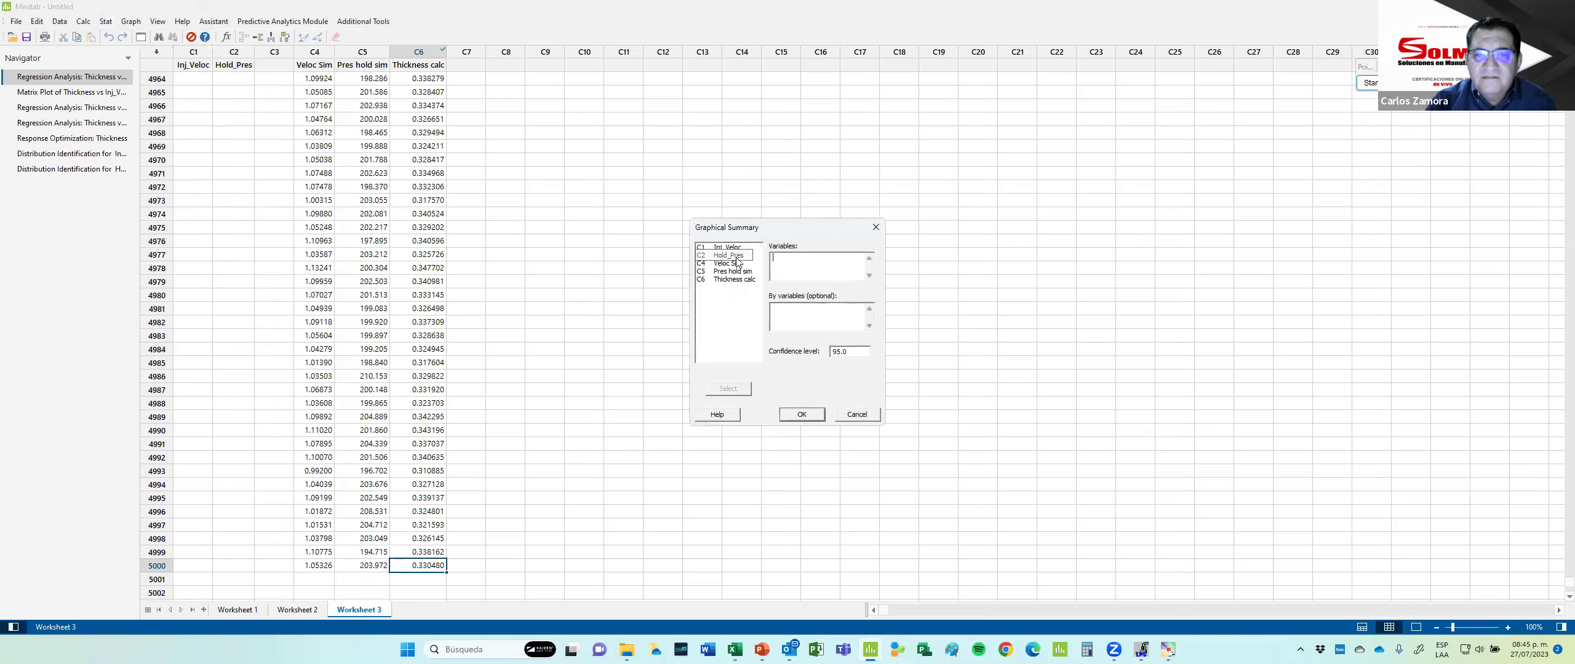
double_click(733, 280)
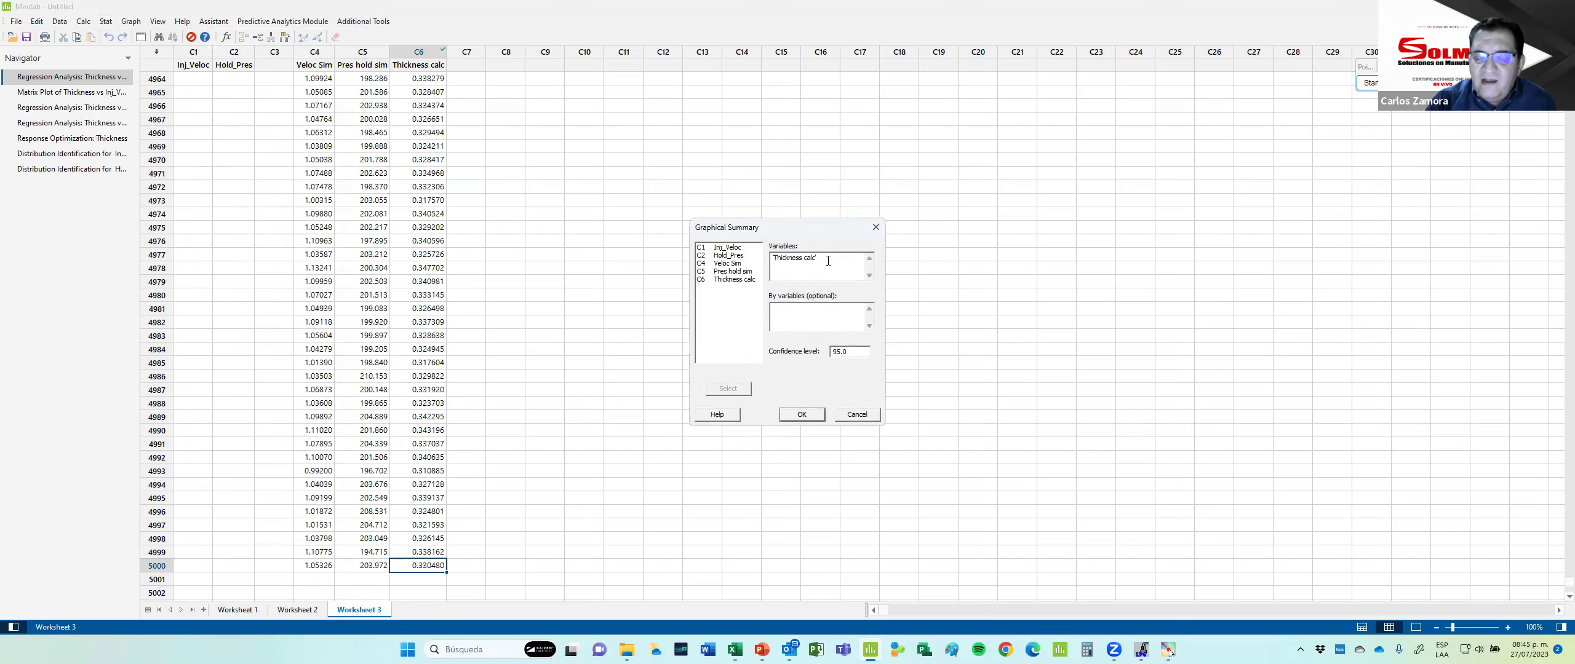
click(818, 416)
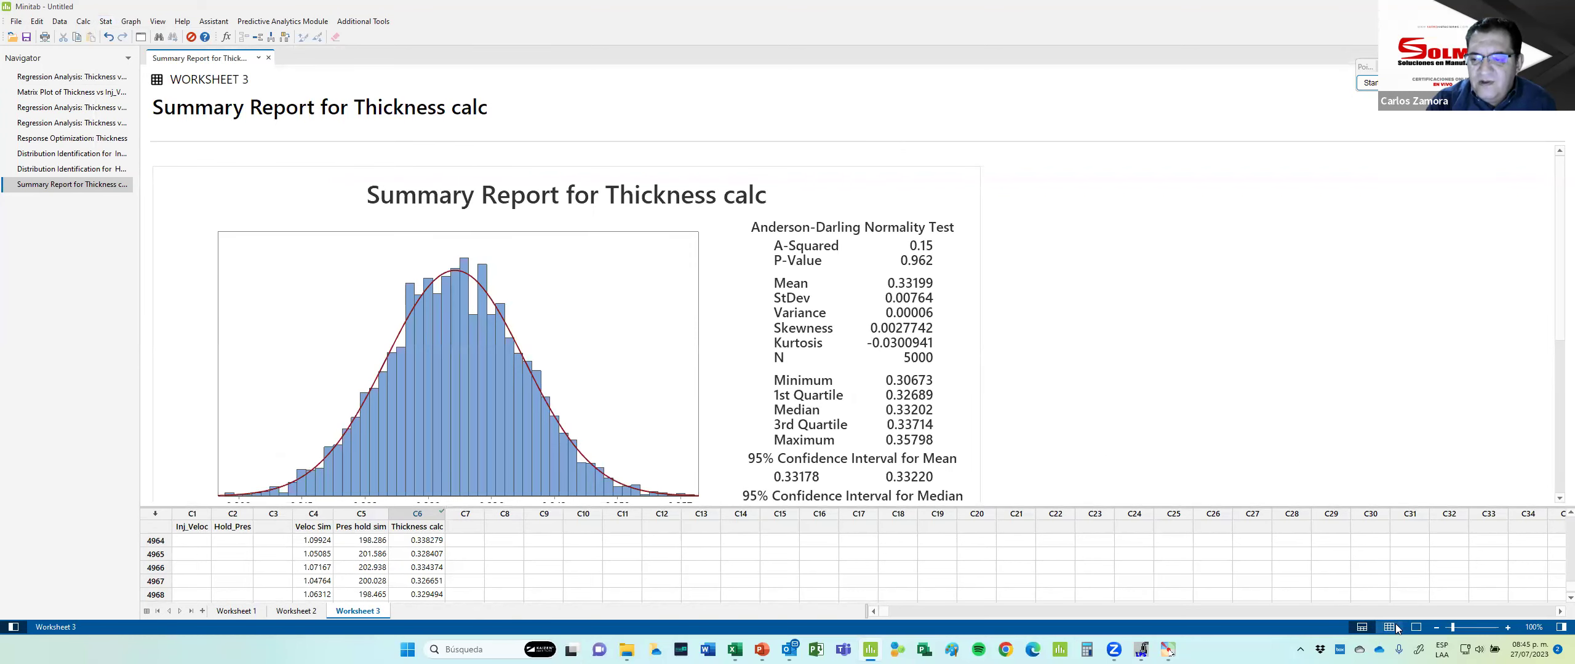
Show only the output without the worksheet and examine the histogram, boxplot and statistics in the Thickness calc summary report.
click(1416, 627)
scroll(699, 541, down, 3)
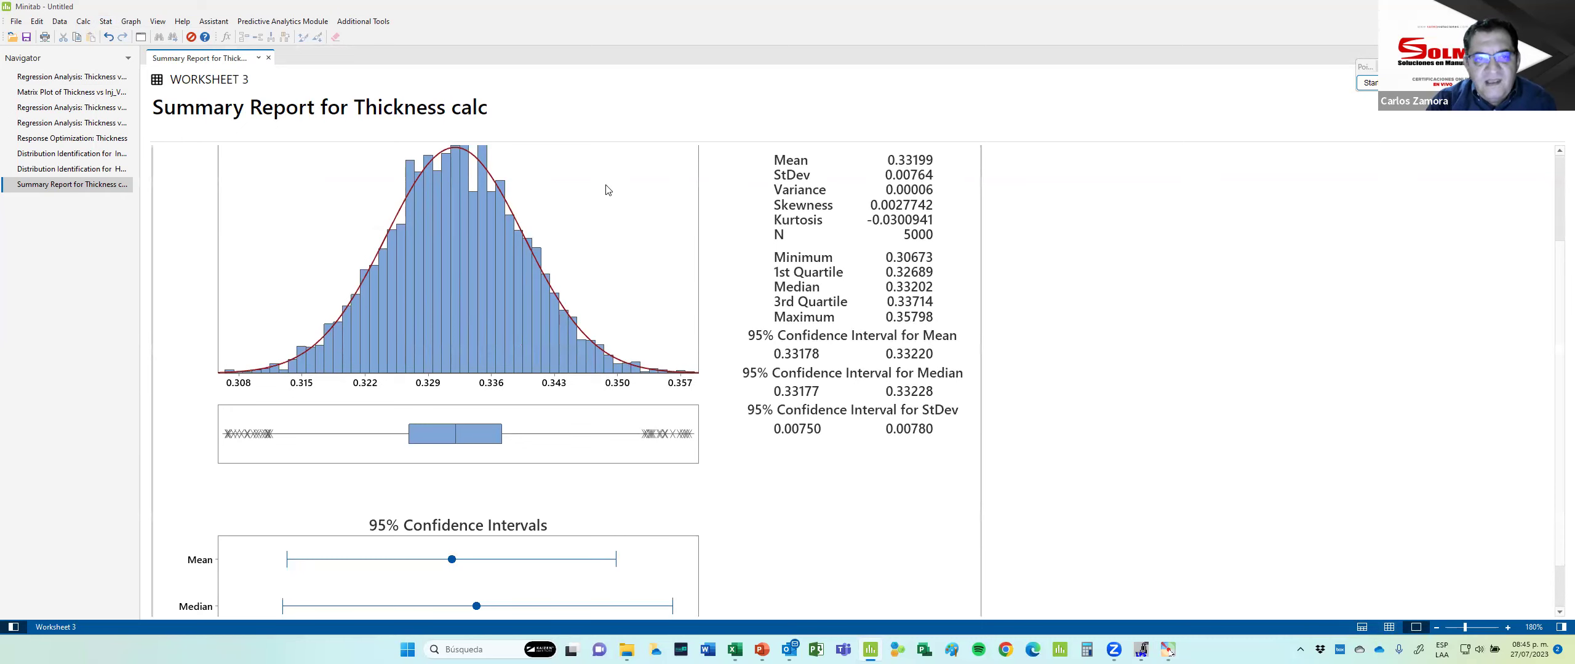
scroll(1036, 408, up, 3)
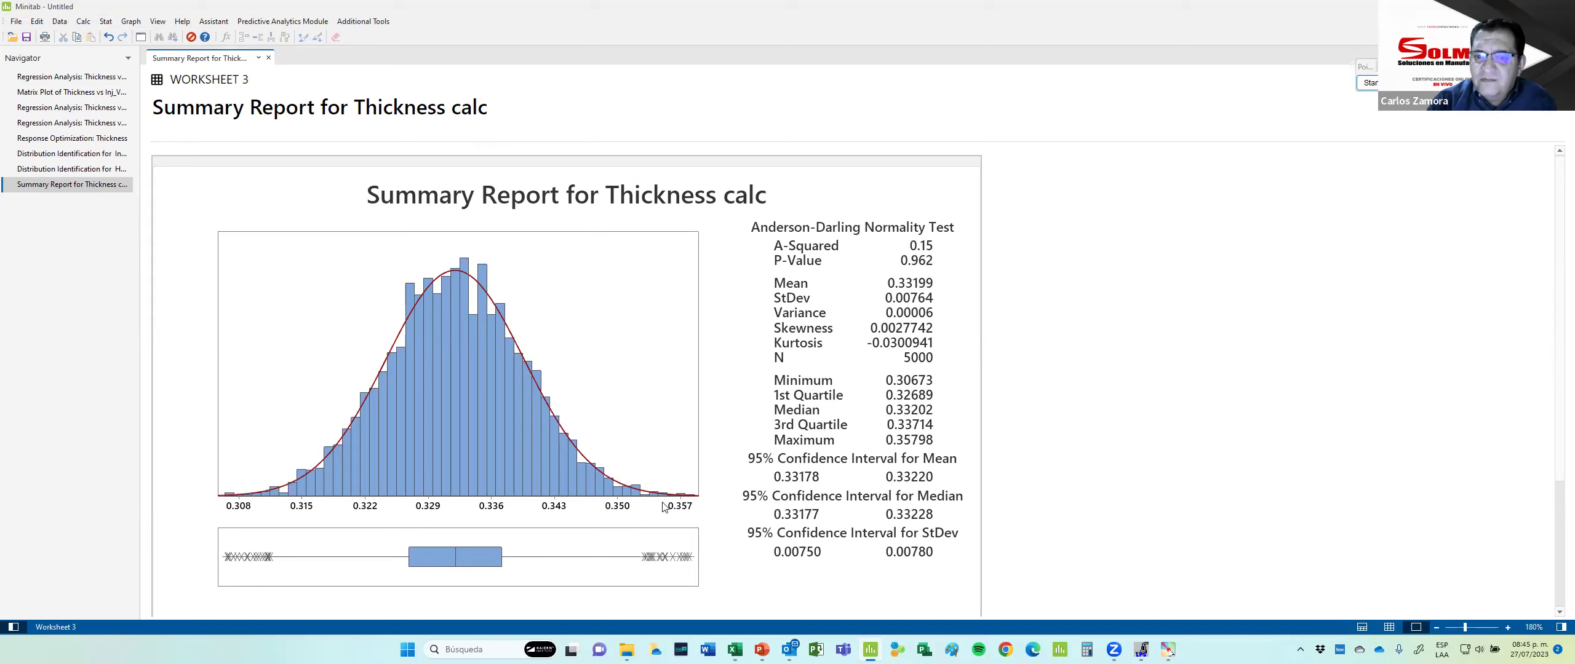
Create an each Y versus each X matrix plot with smoother, using Thickness calc as Y and Veloc Sim and Pres hold sim as X.
click(131, 21)
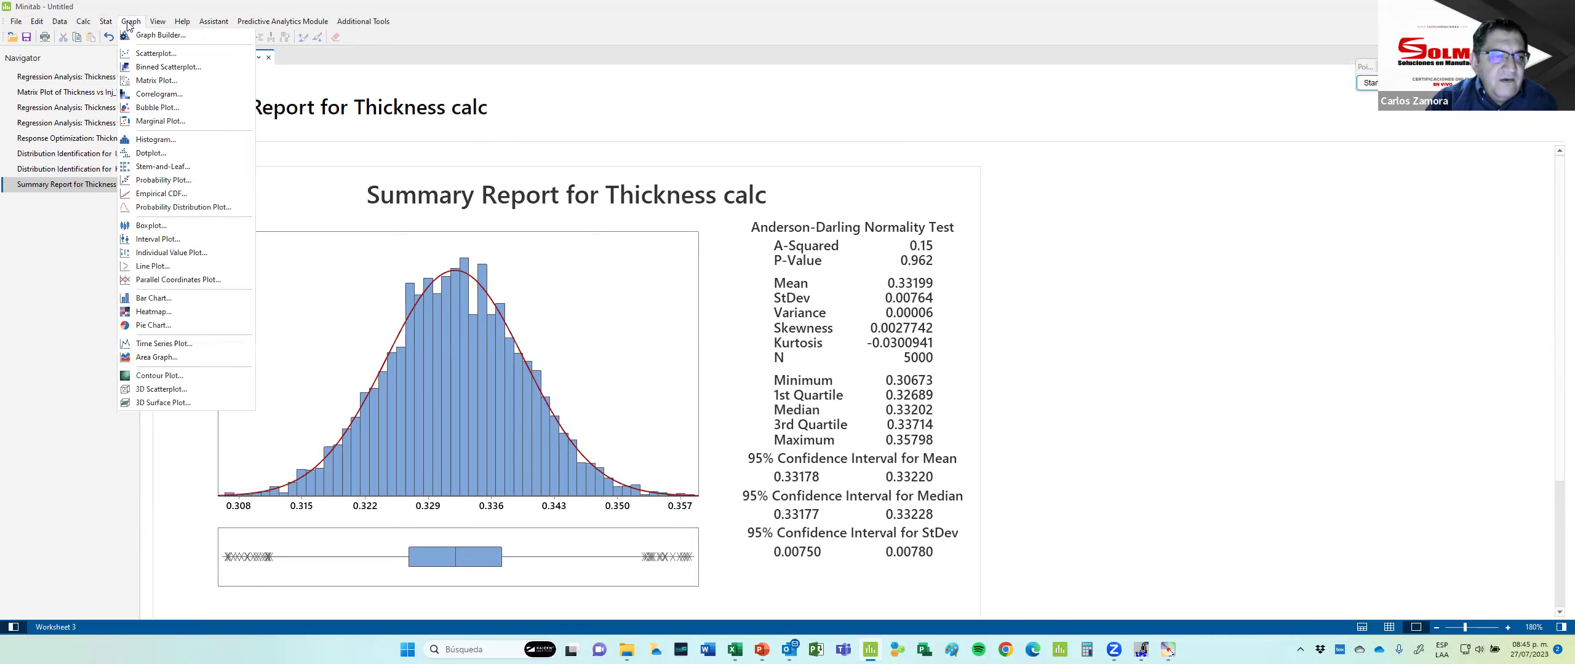
click(156, 80)
double_click(802, 365)
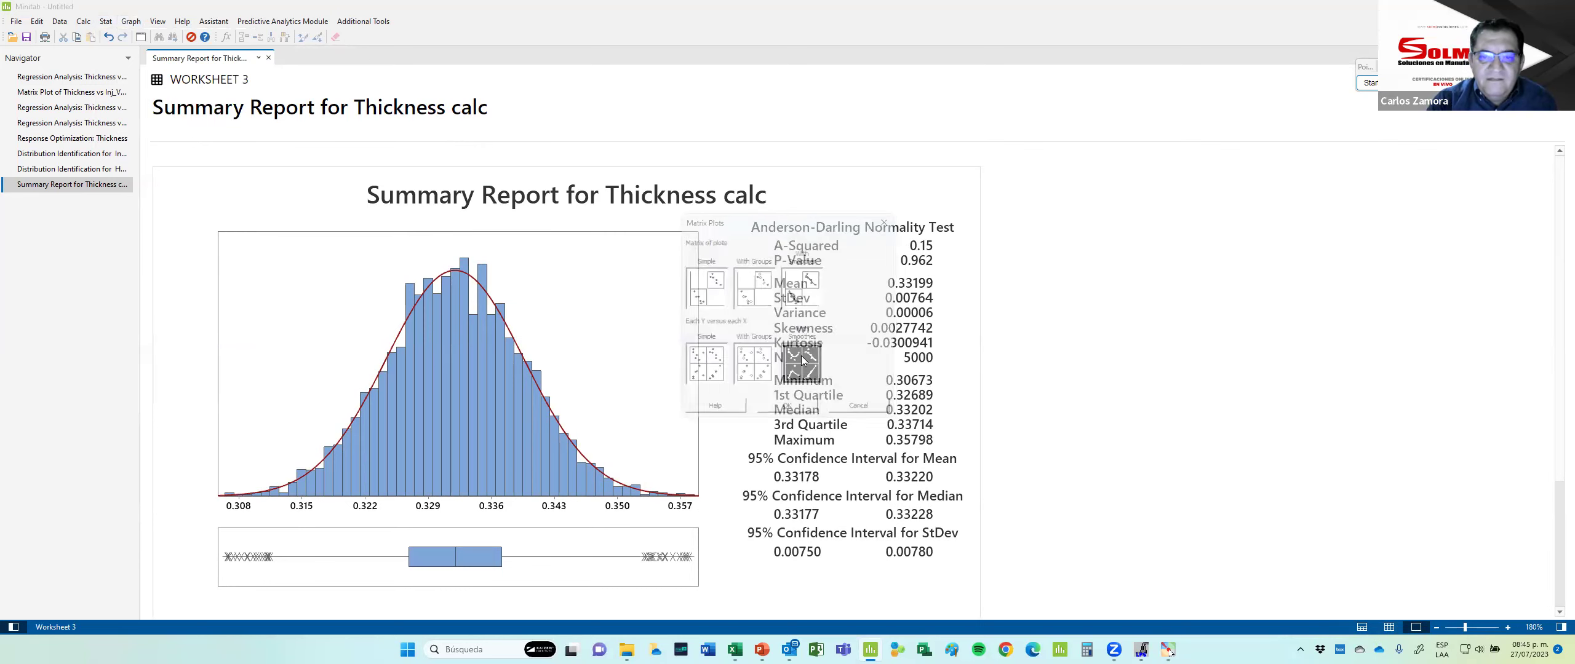
double_click(679, 272)
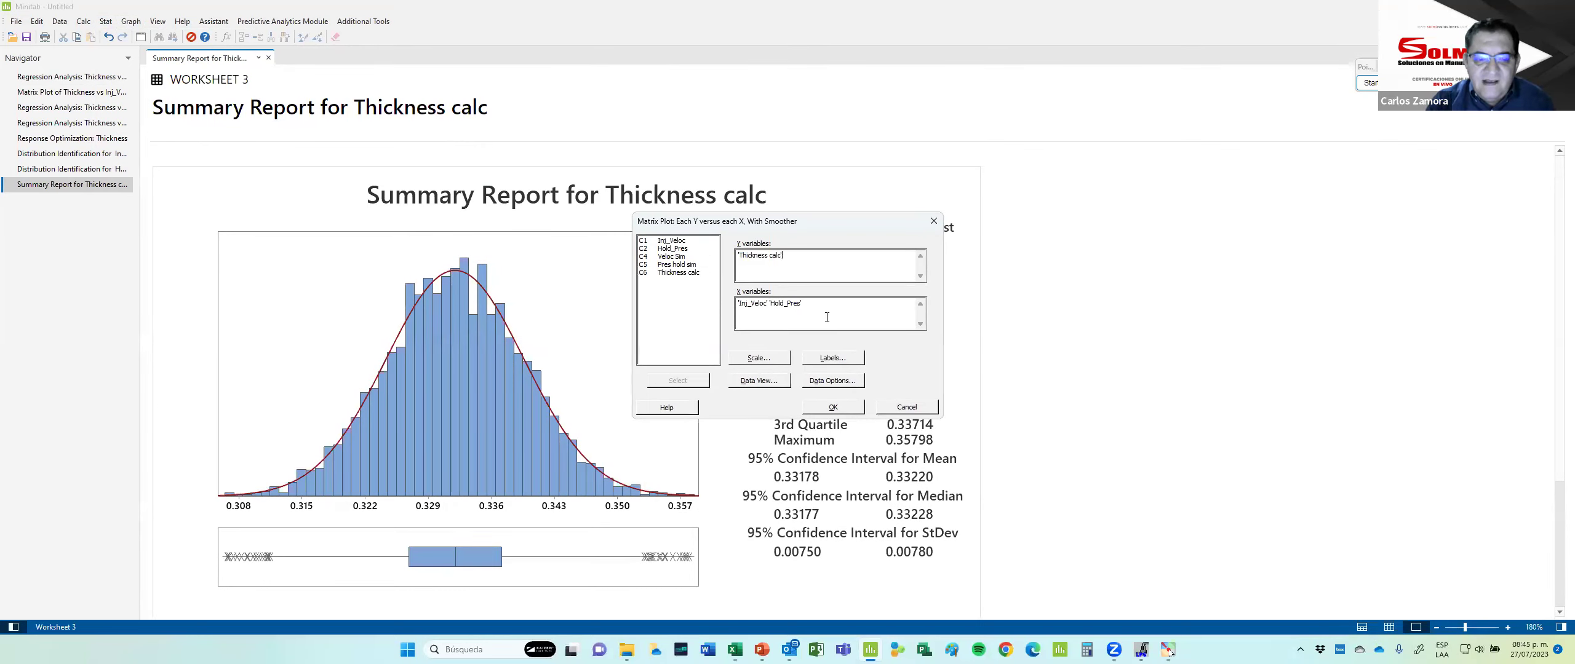
drag(861, 306, 736, 304)
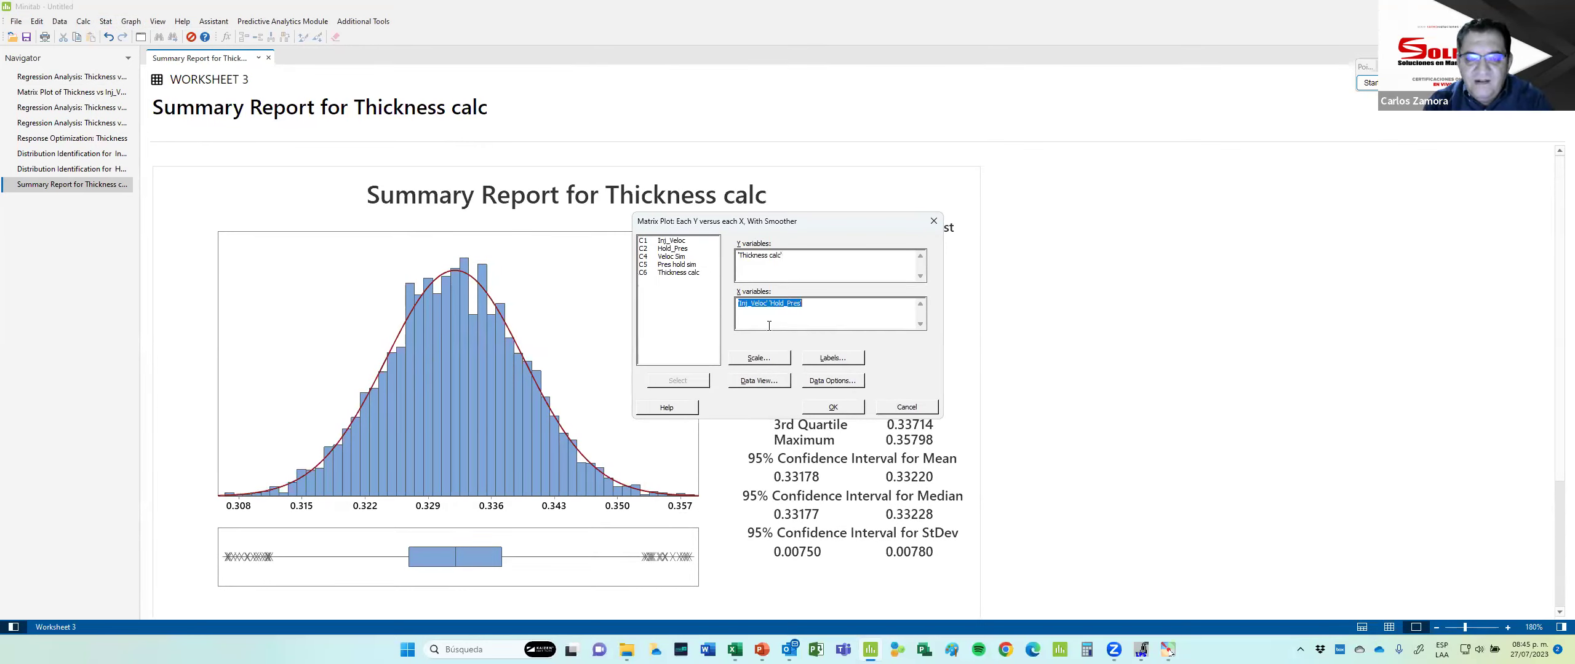
double_click(674, 256)
double_click(677, 264)
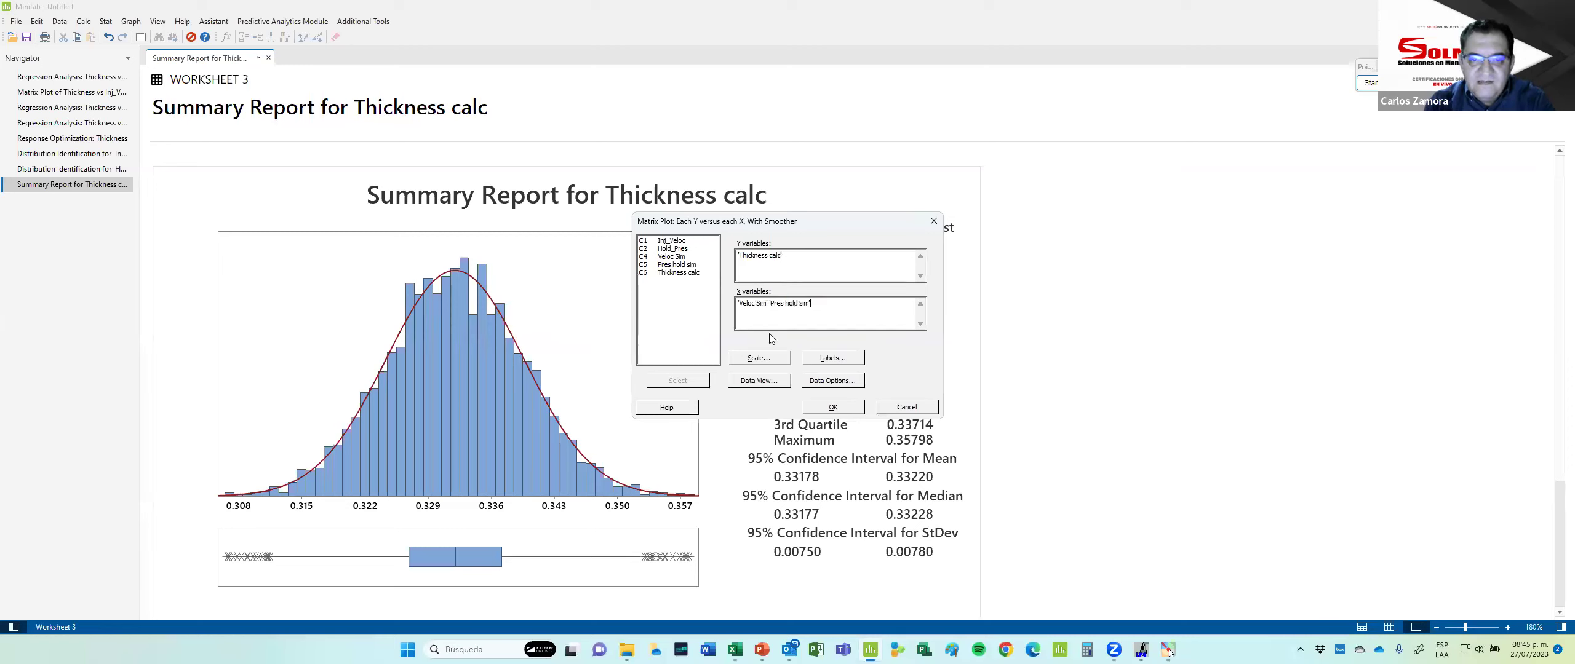
click(840, 407)
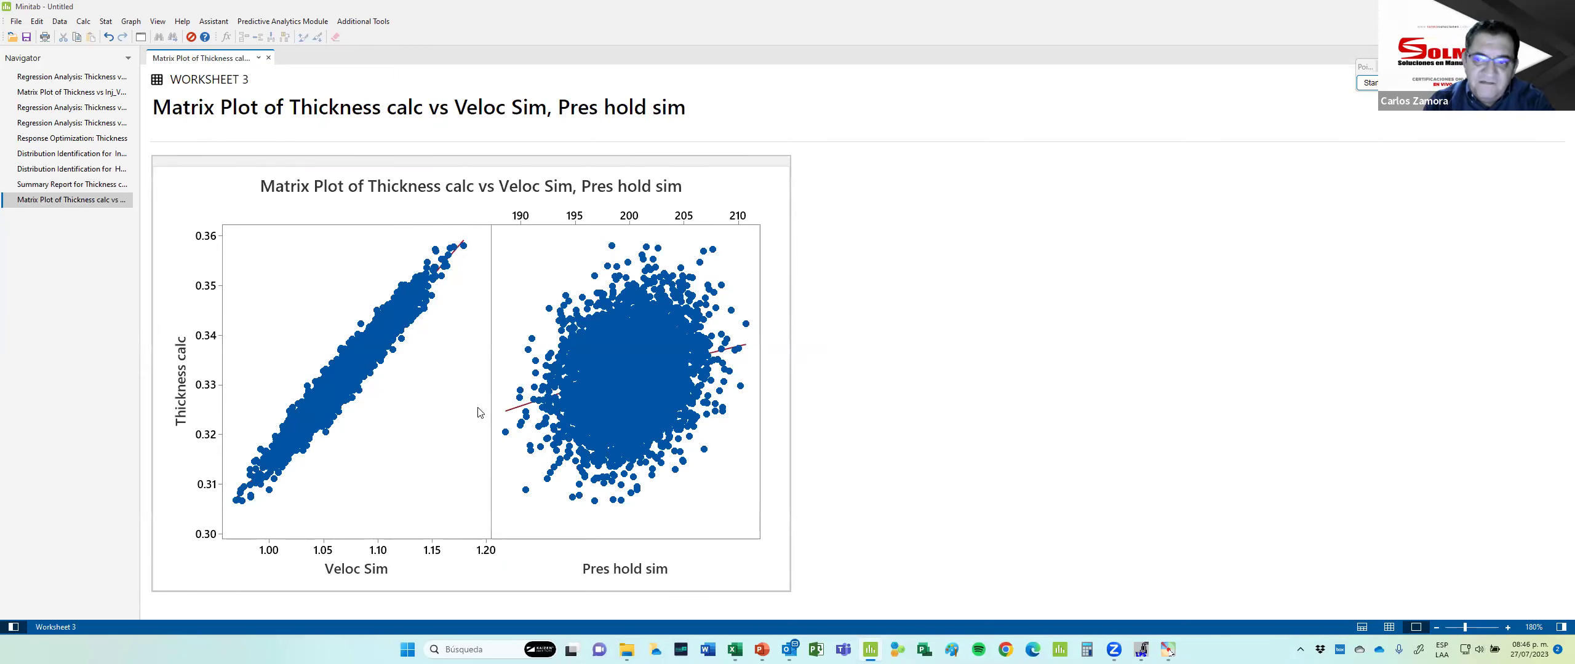
Edit the matrix plot to delete all data symbols, keeping only the smoother lines.
double_click(609, 363)
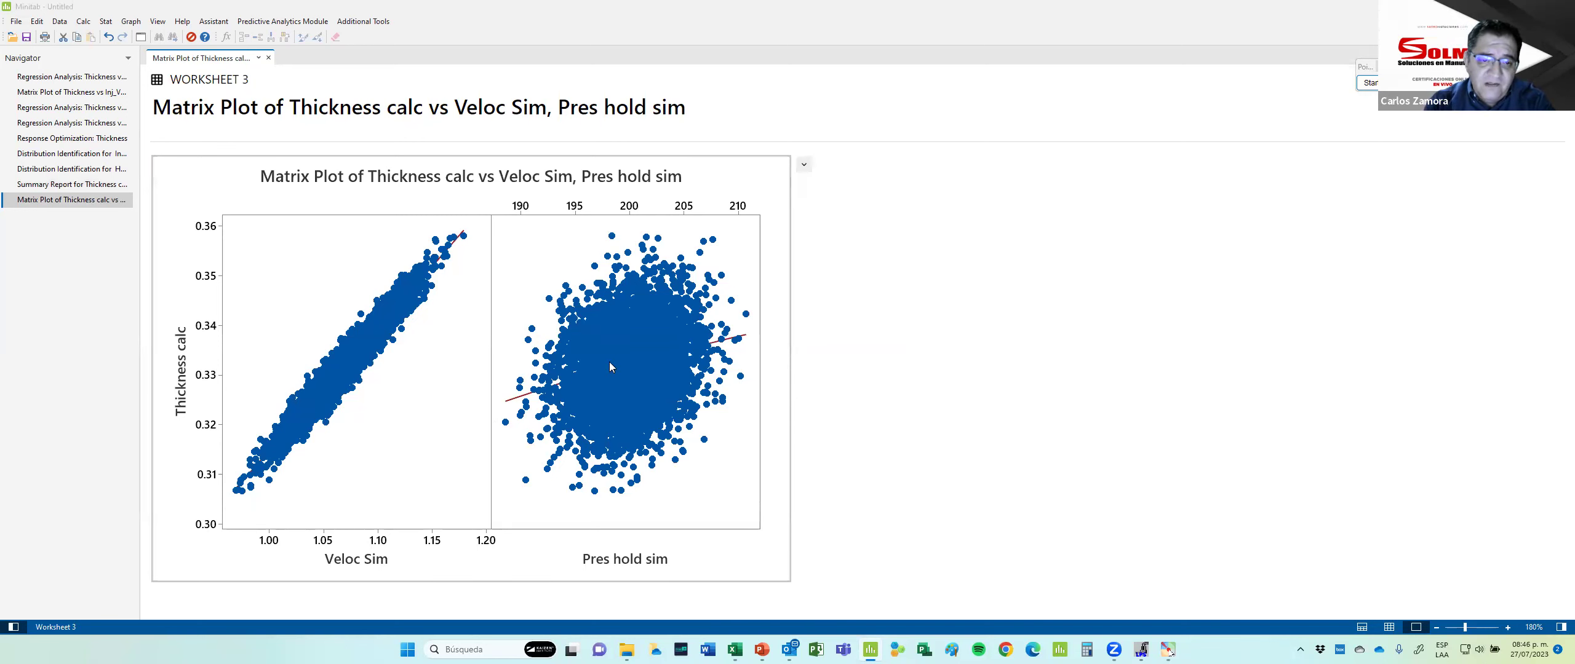
click(879, 305)
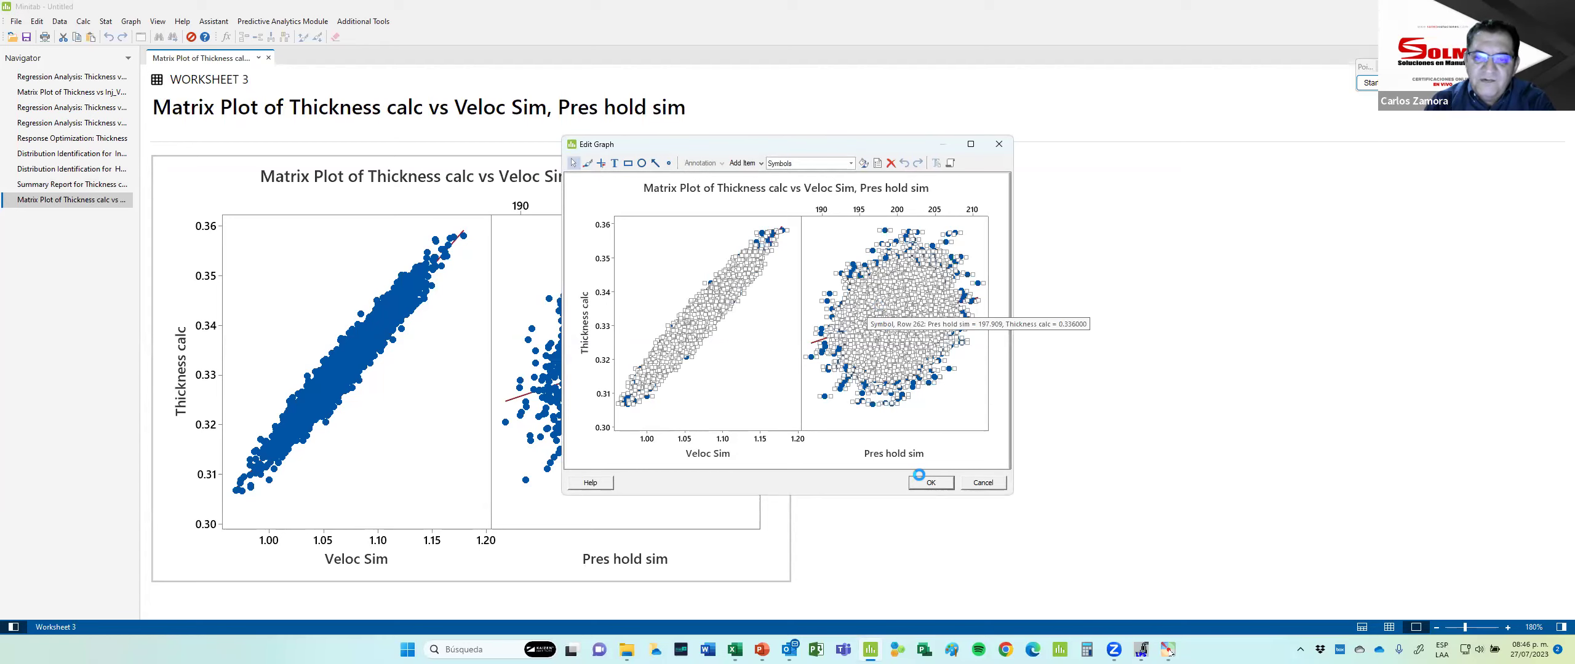
key(Delete)
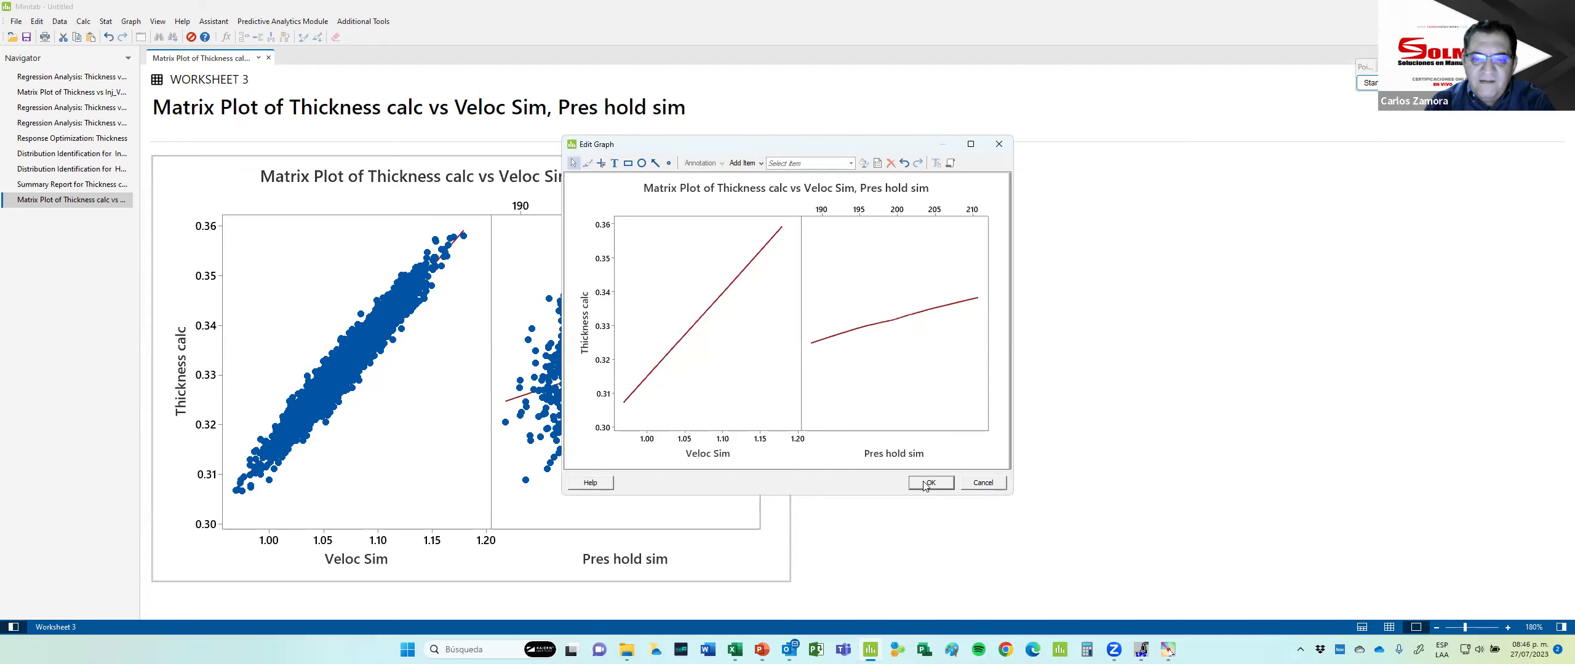
click(923, 484)
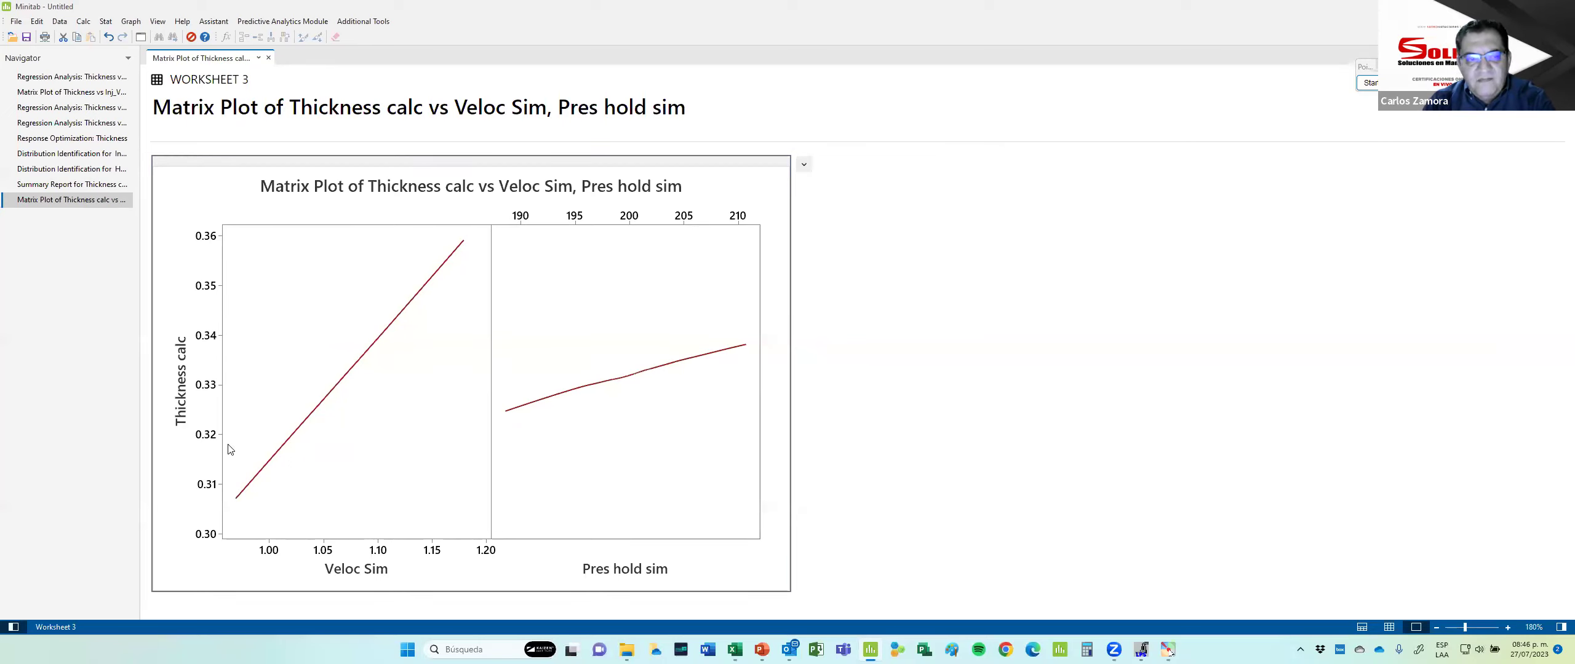
Review the Thickness calc summary report again, then return to the matrix plot against Veloc Sim and Pres hold sim to compare them.
click(78, 184)
click(79, 185)
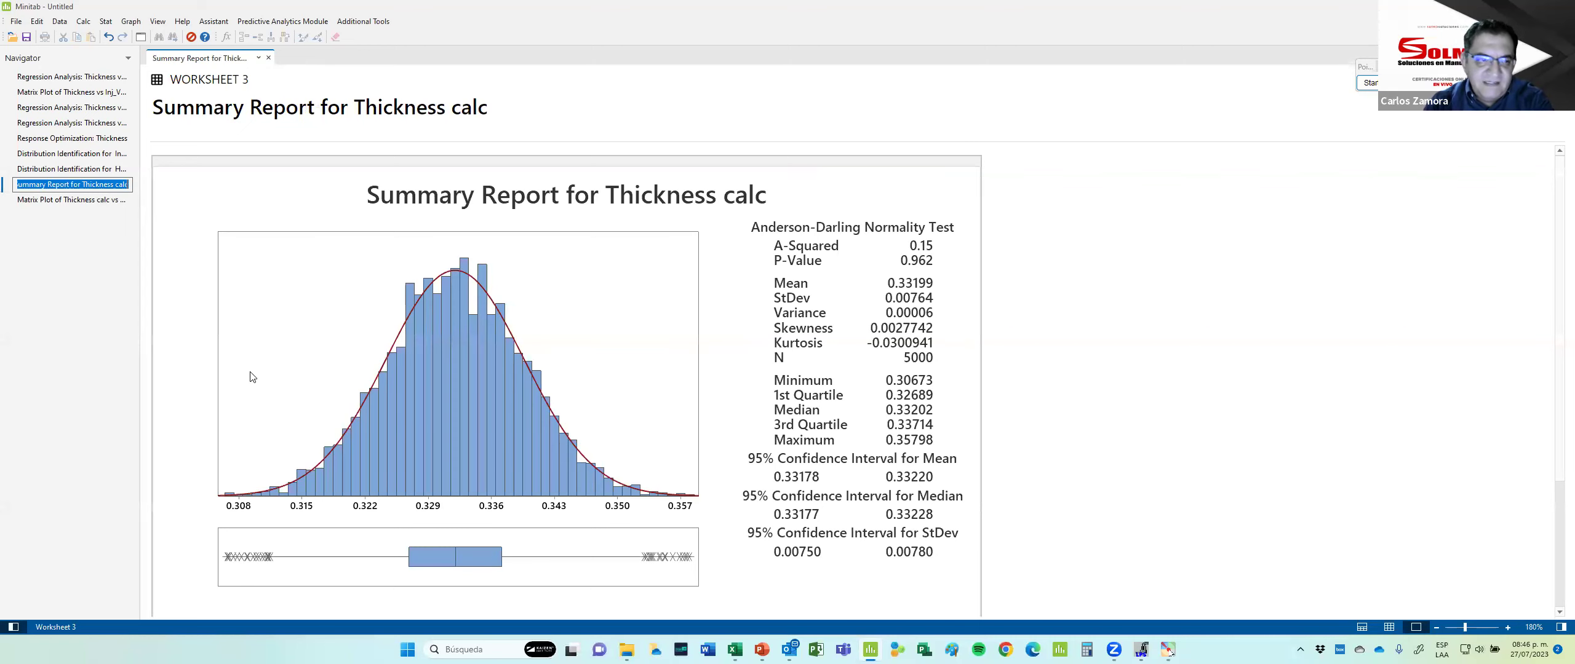
click(73, 201)
click(73, 201)
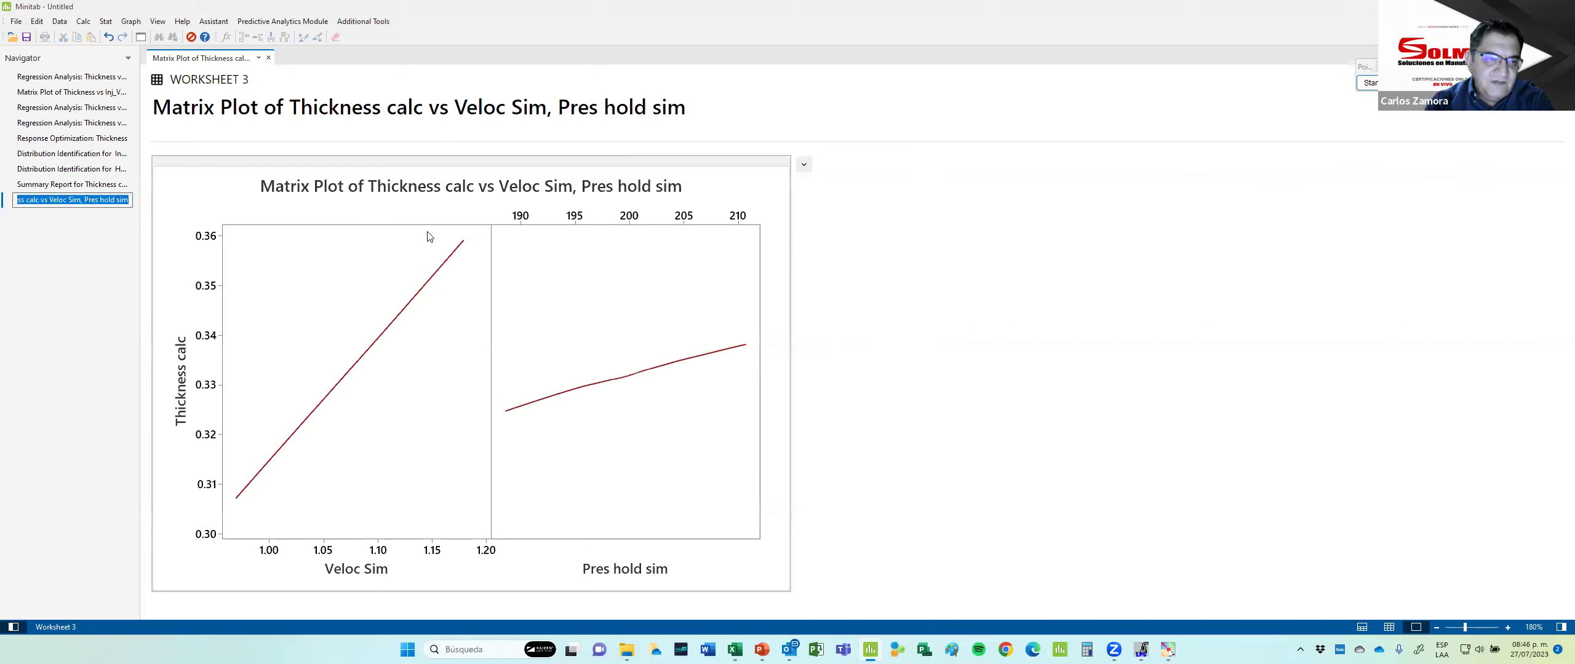